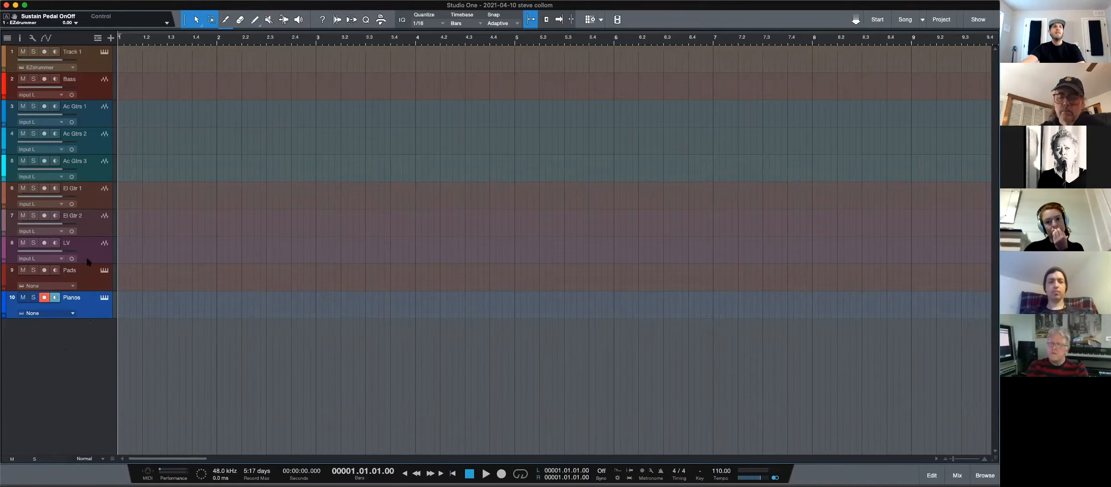
- Show the mixer and insert PreSonus Pro EQ on the LV channel
key(F3)
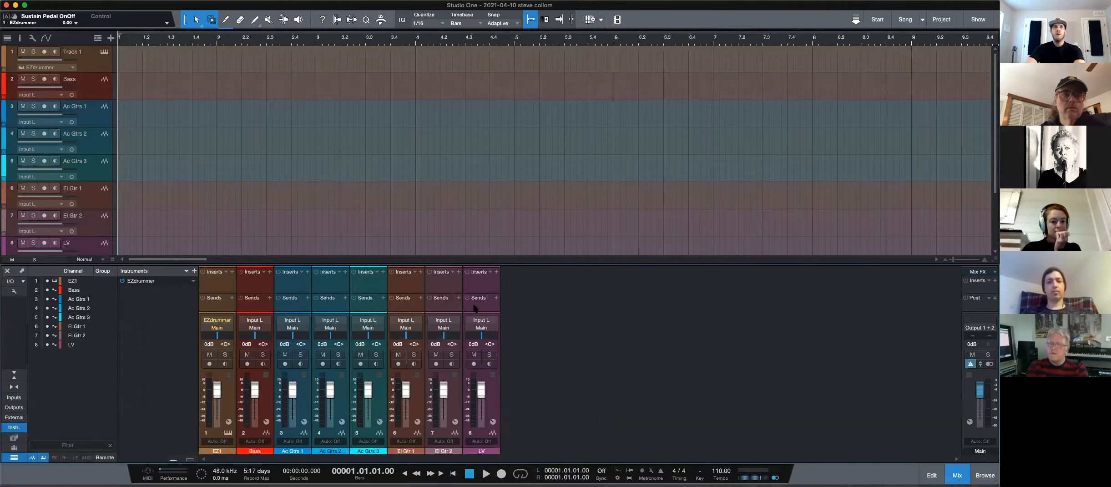
click(477, 279)
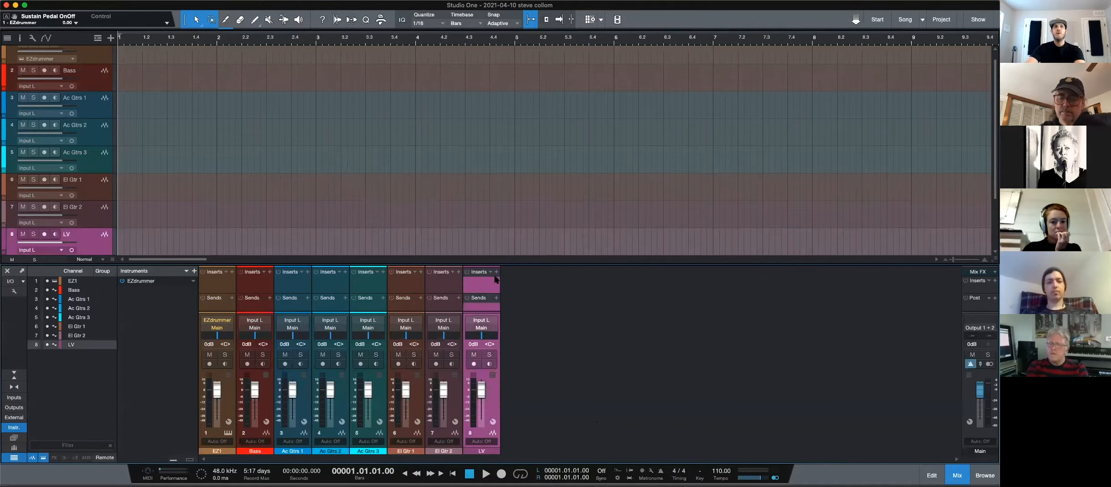
click(497, 272)
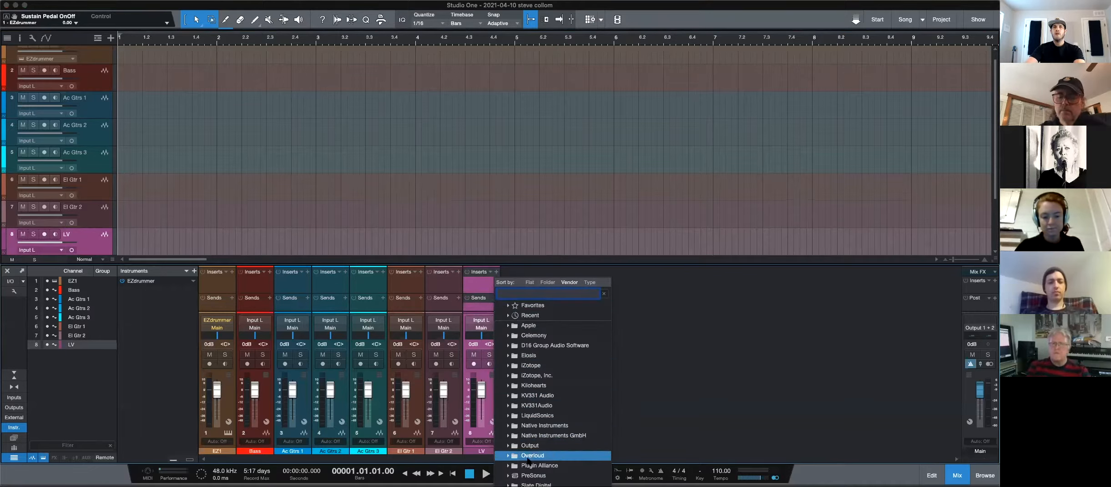
click(533, 475)
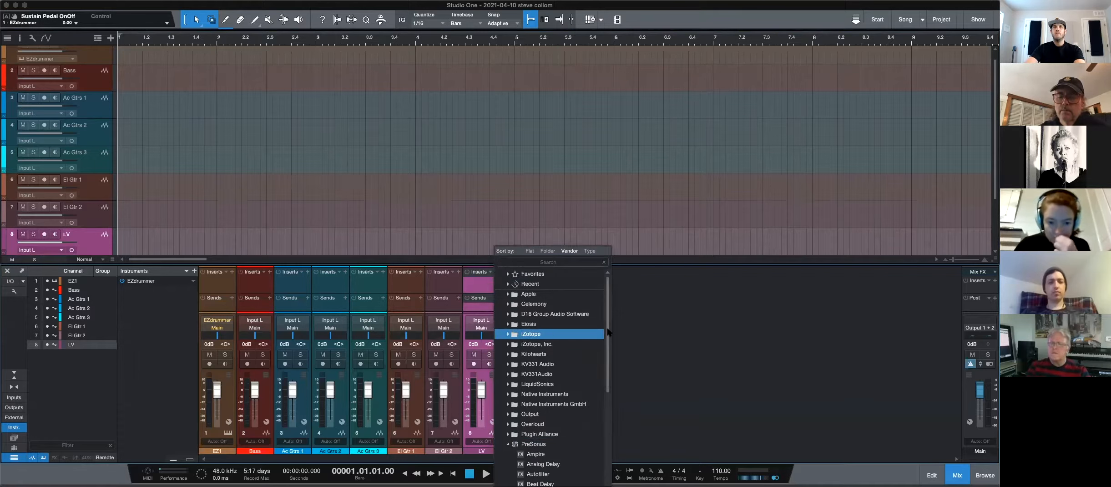
drag(607, 331, 602, 454)
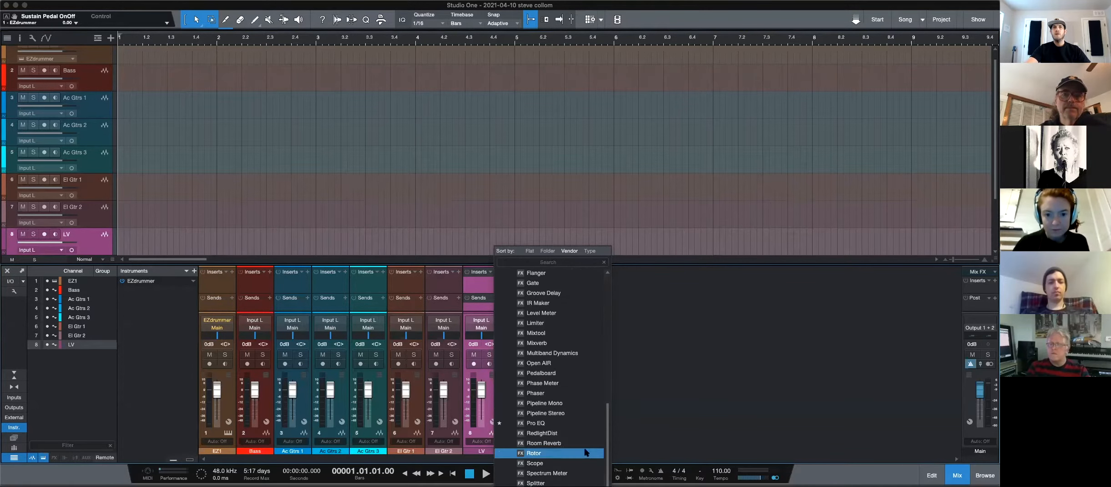
click(540, 424)
click(539, 423)
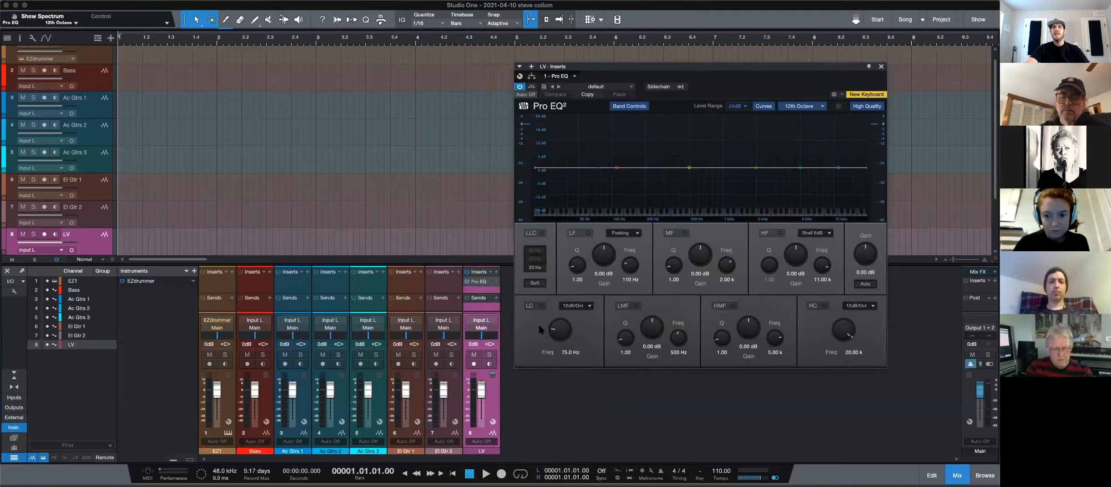
- Enable the LLC filter at 80 Hz in the LV channel's Pro EQ and set the LC frequency to 70 Hz
click(541, 233)
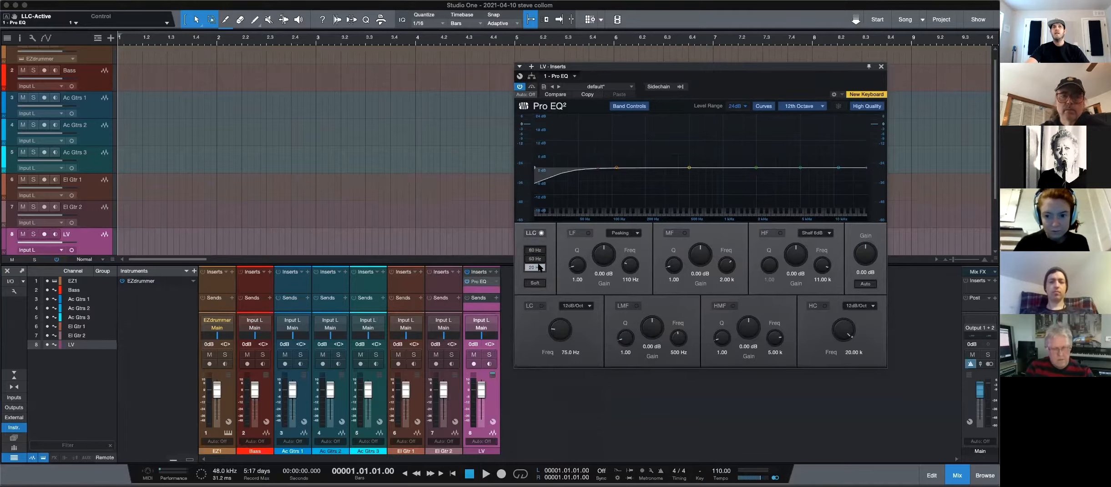
click(538, 258)
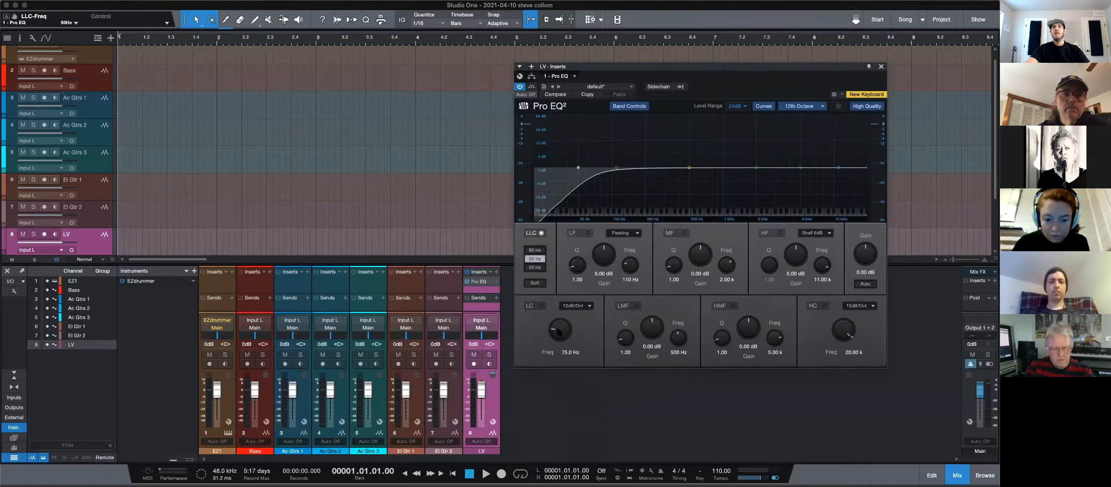
drag(557, 331, 554, 329)
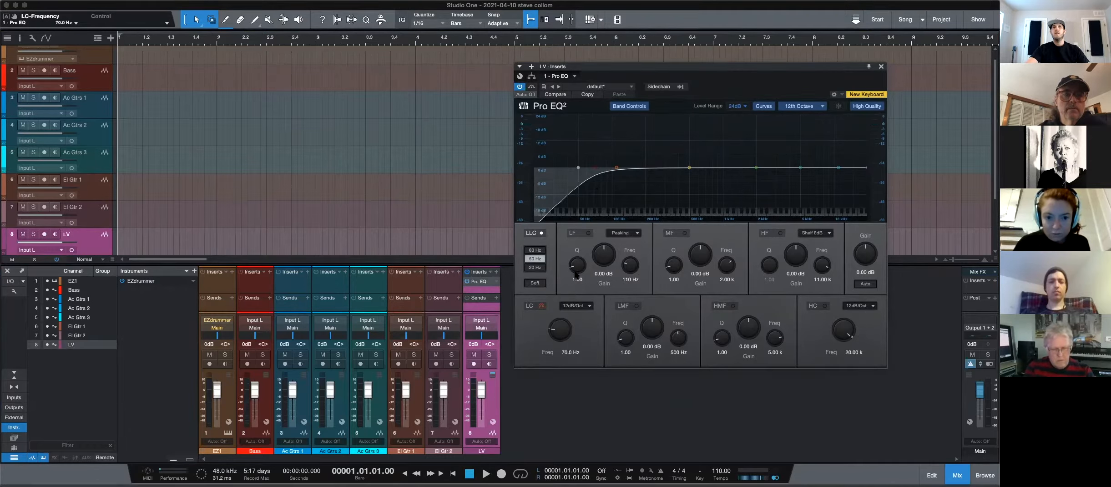
click(538, 258)
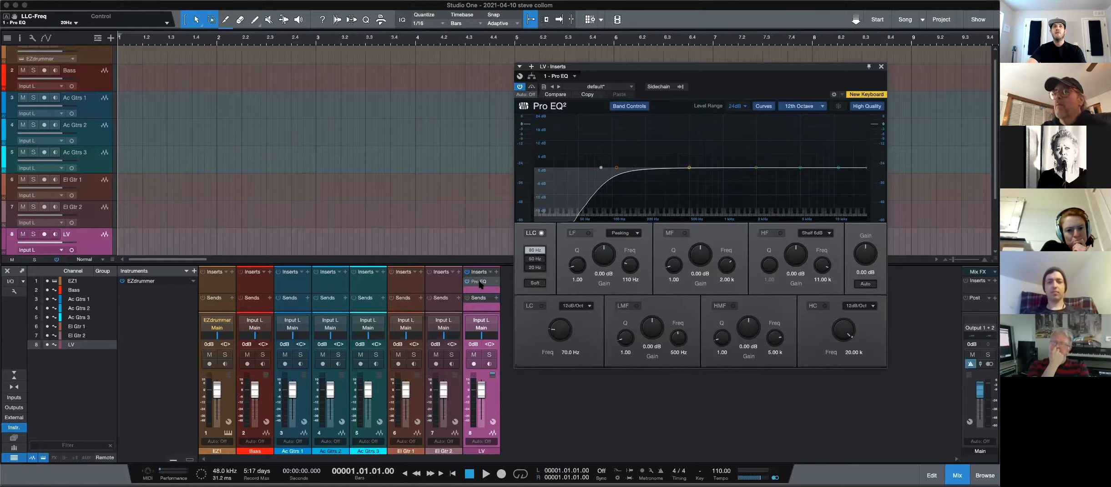
click(881, 67)
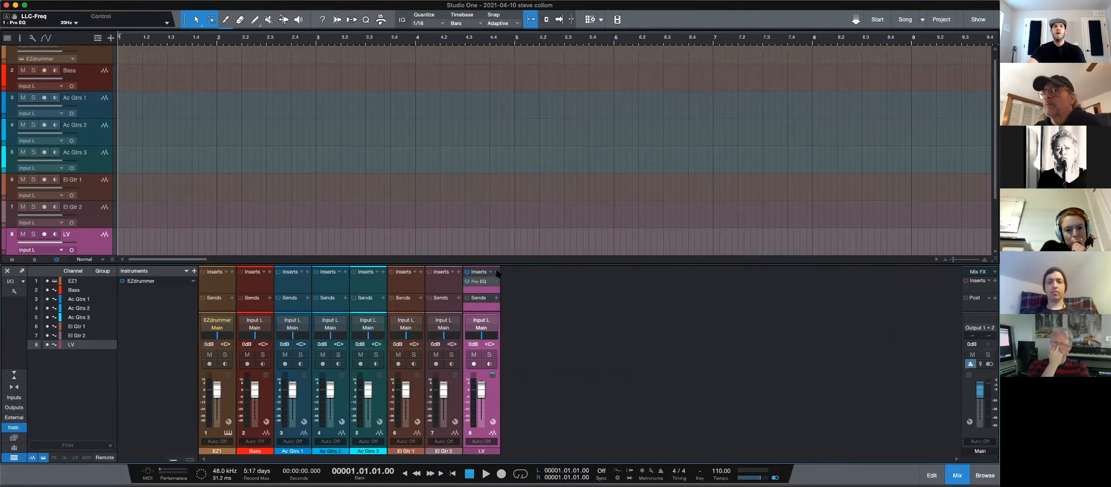
- Copy the Pro EQ with its low-cut setting from the LV channel to the El Gtr, Ac Gtrs and Bass channels
drag(459, 284, 443, 282)
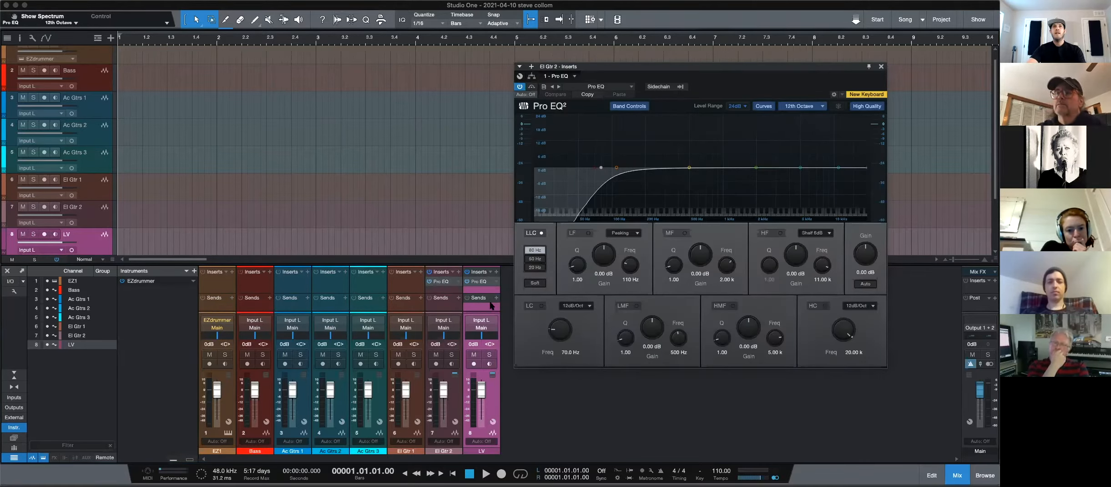
drag(449, 285, 404, 285)
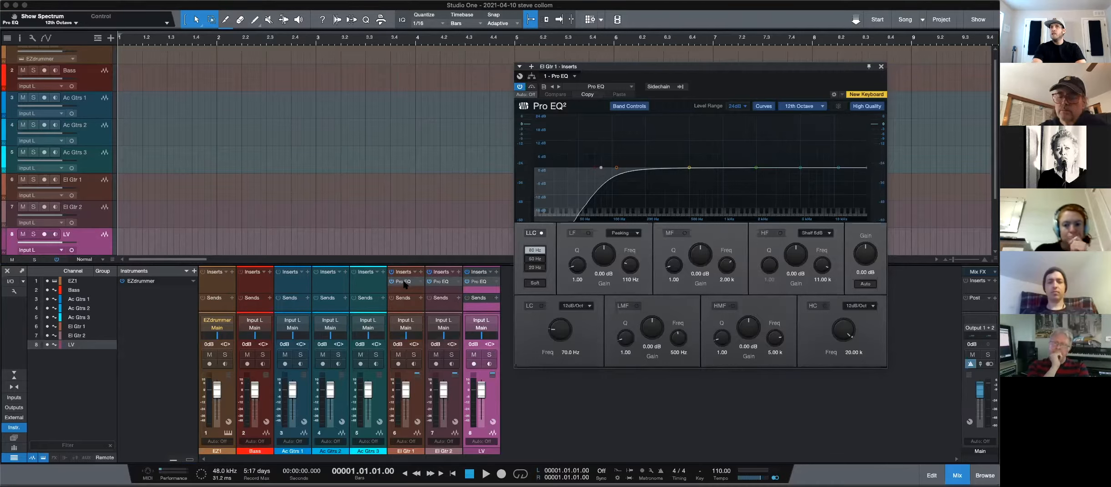
drag(404, 285, 293, 287)
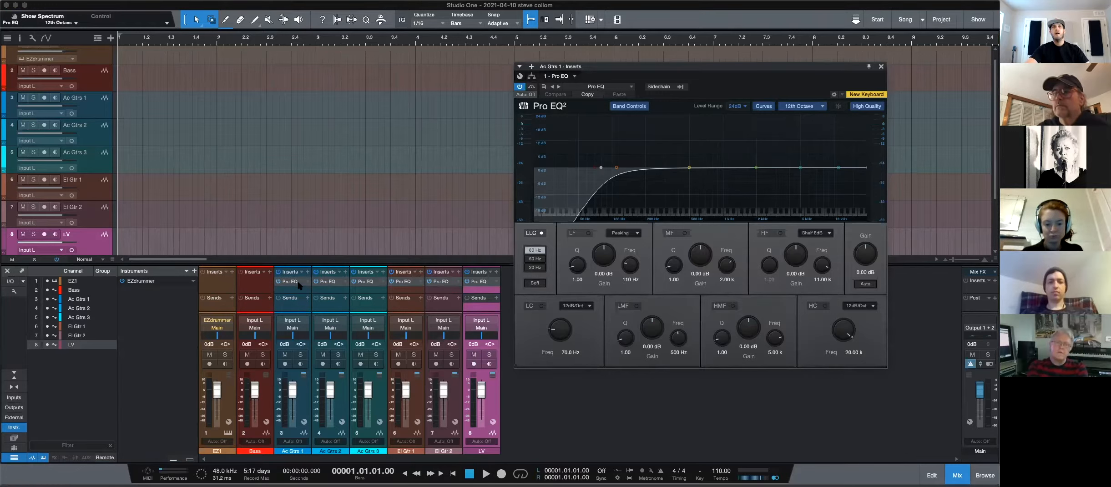
drag(296, 283, 252, 283)
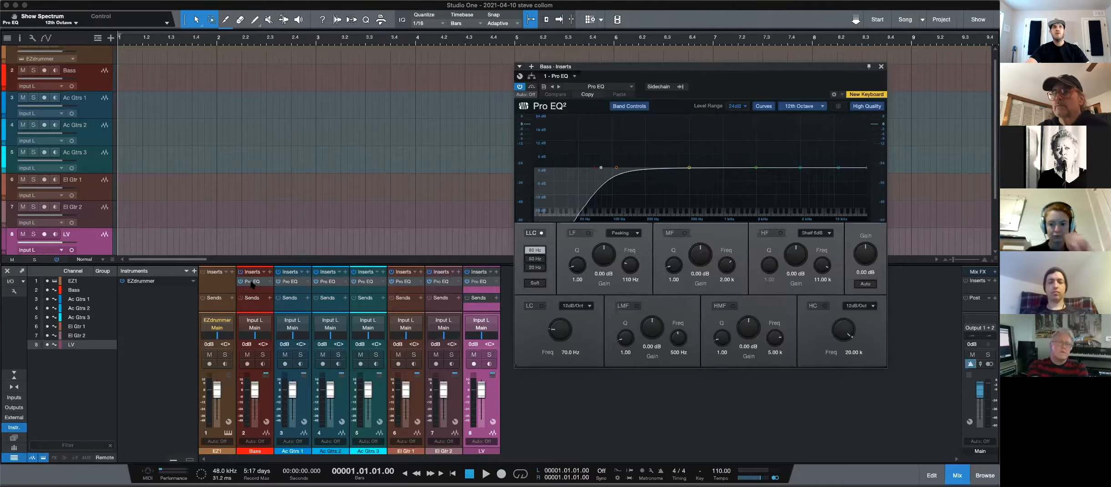
- Enlarge the mixer area and set the LLC filter of the Bass channel's Pro EQ to 50 Hz
click(252, 283)
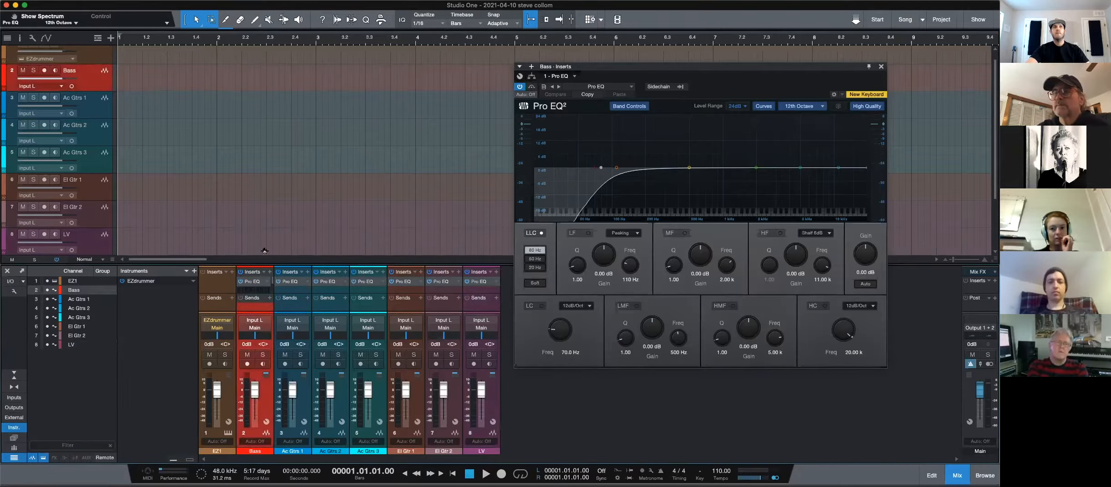
drag(265, 251, 265, 220)
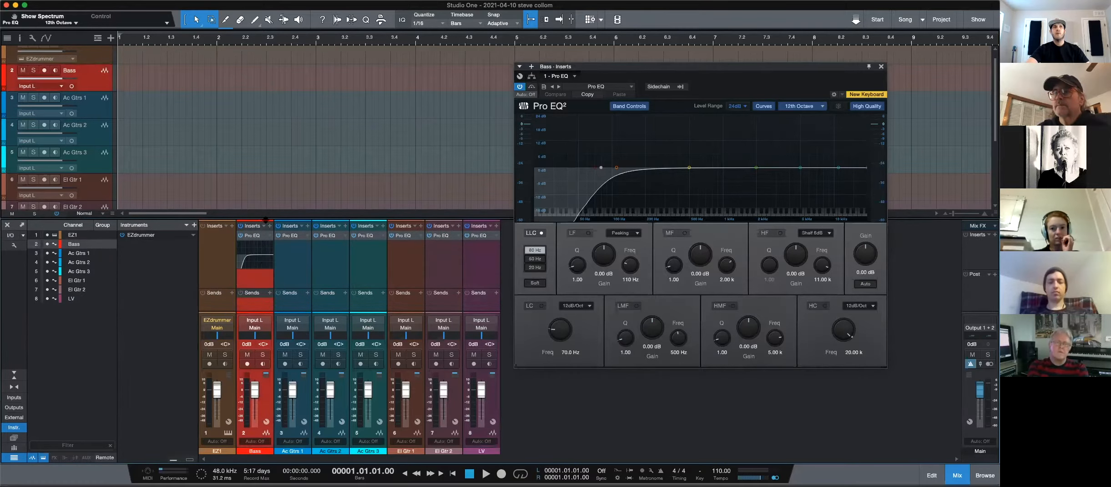
click(539, 265)
click(537, 282)
click(536, 282)
click(535, 258)
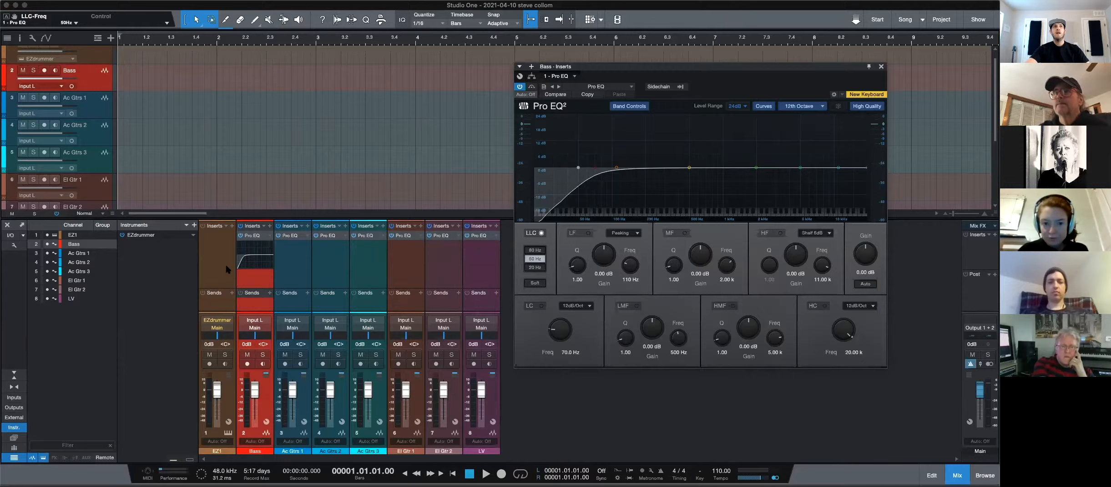
click(881, 66)
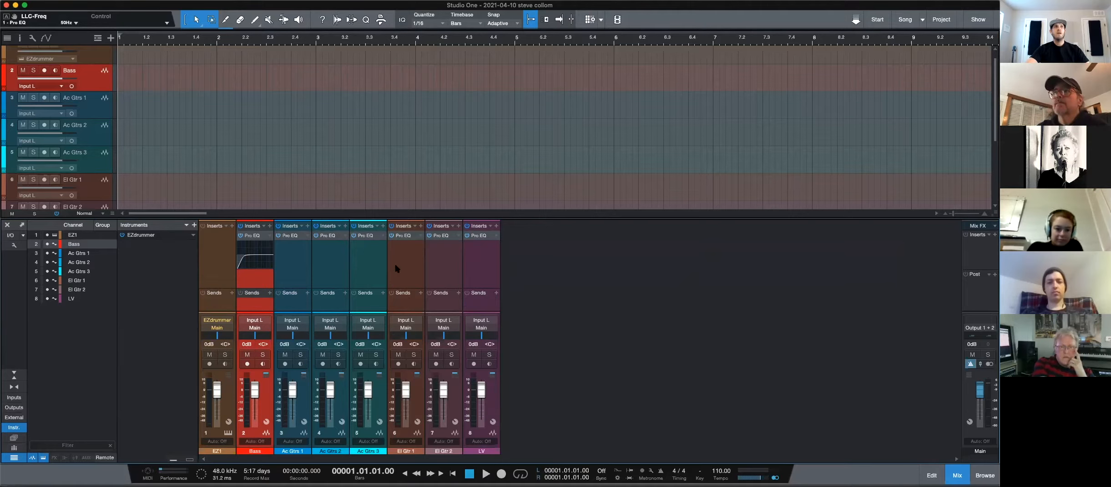
- Hide the mixer and assign the PreSonus Presence instrument to the Pads track
scroll(90, 154, down, 5)
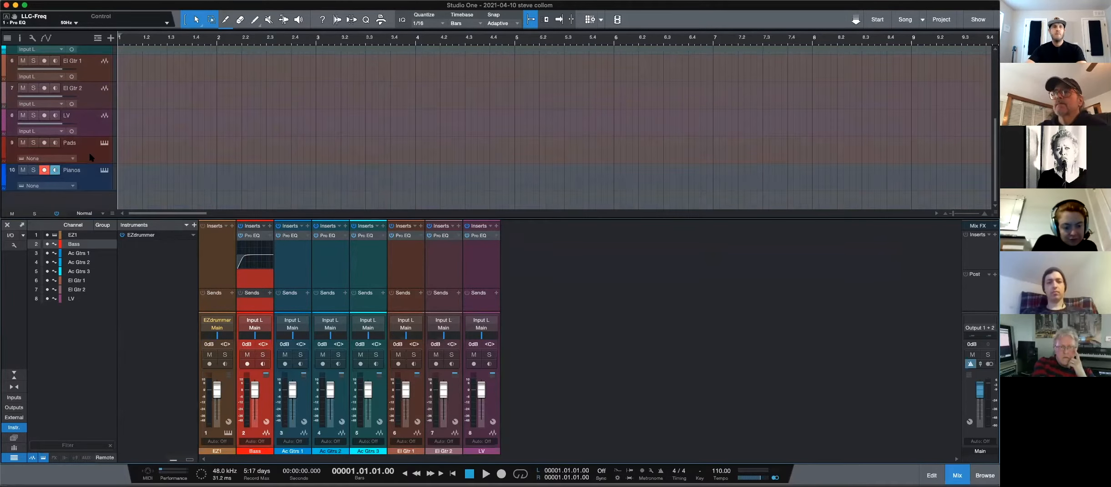
key(F3)
click(96, 279)
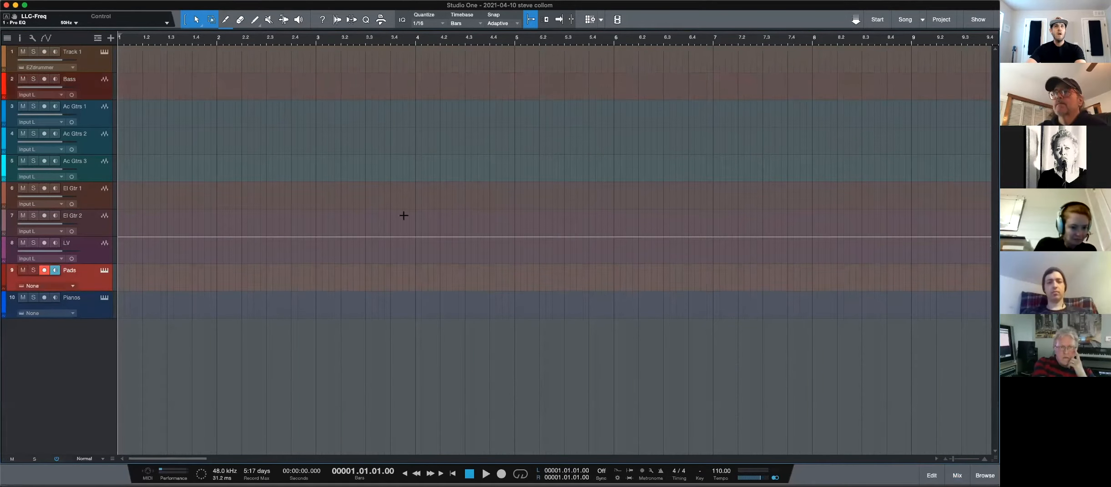
key(F5)
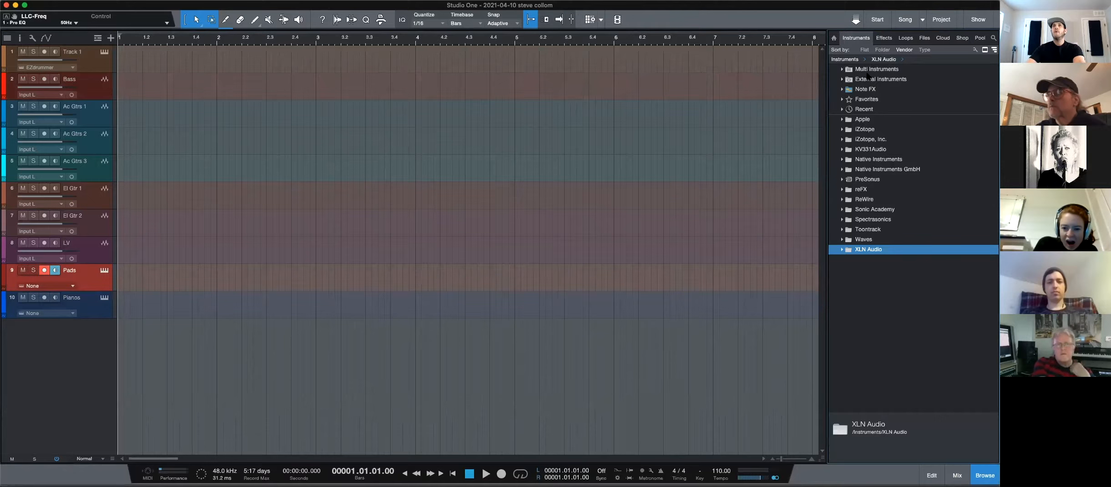
double_click(867, 180)
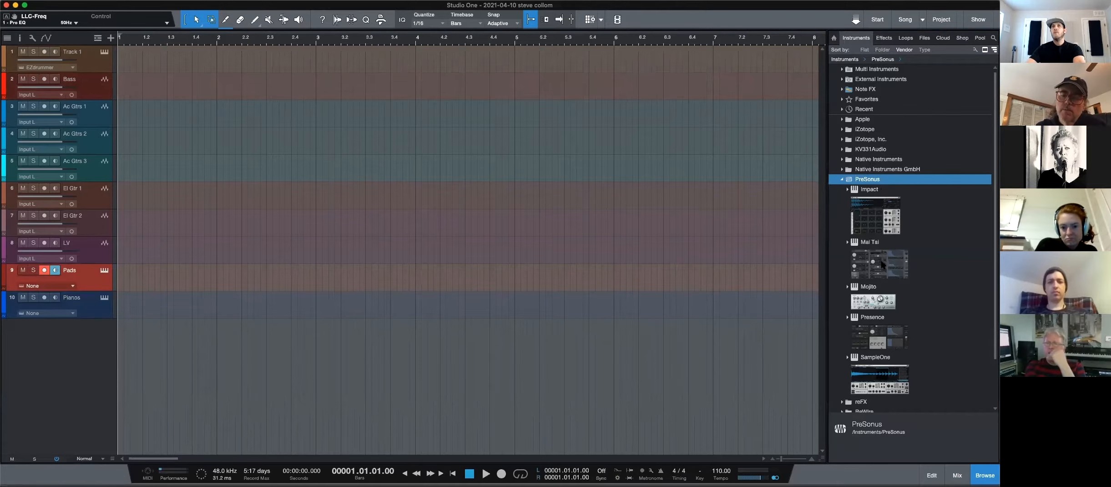
drag(890, 342, 163, 277)
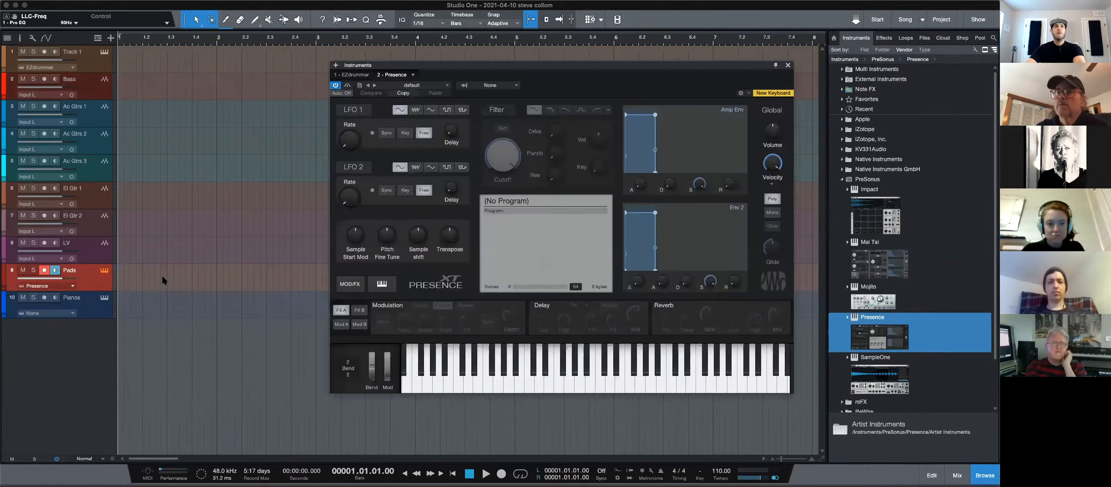
- Browse the Presence preset categories and load Violin Full from Strings > Violins for the Pads track
click(425, 86)
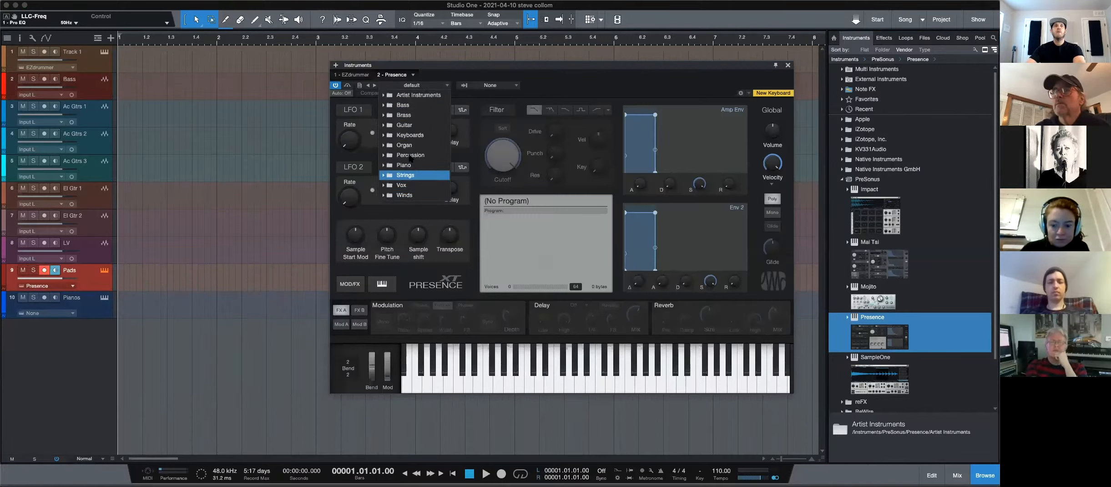
click(404, 175)
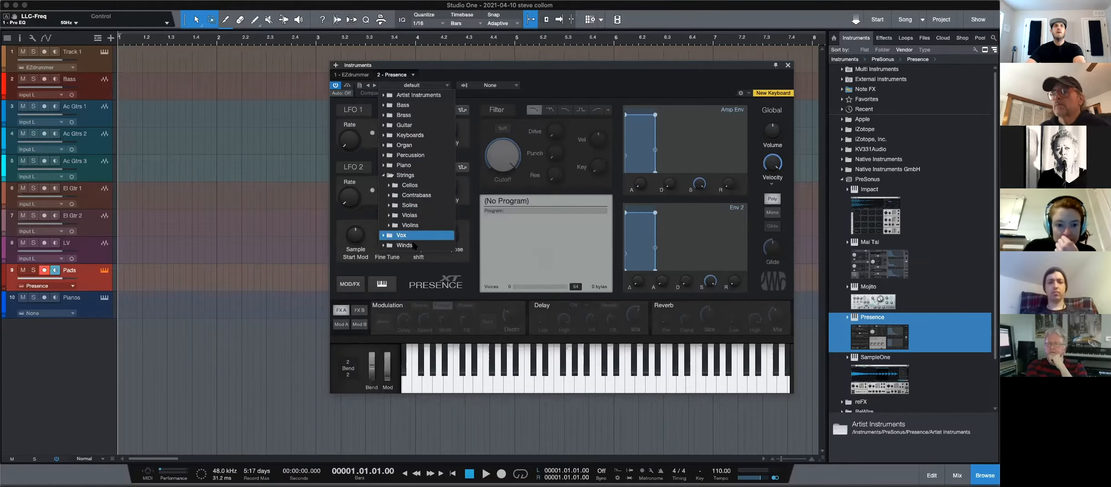
click(412, 176)
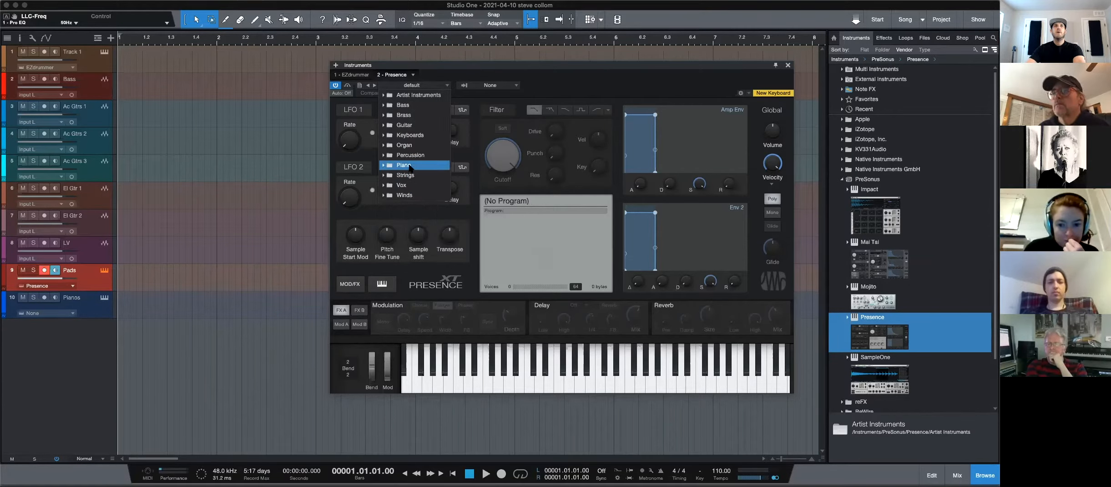
click(409, 165)
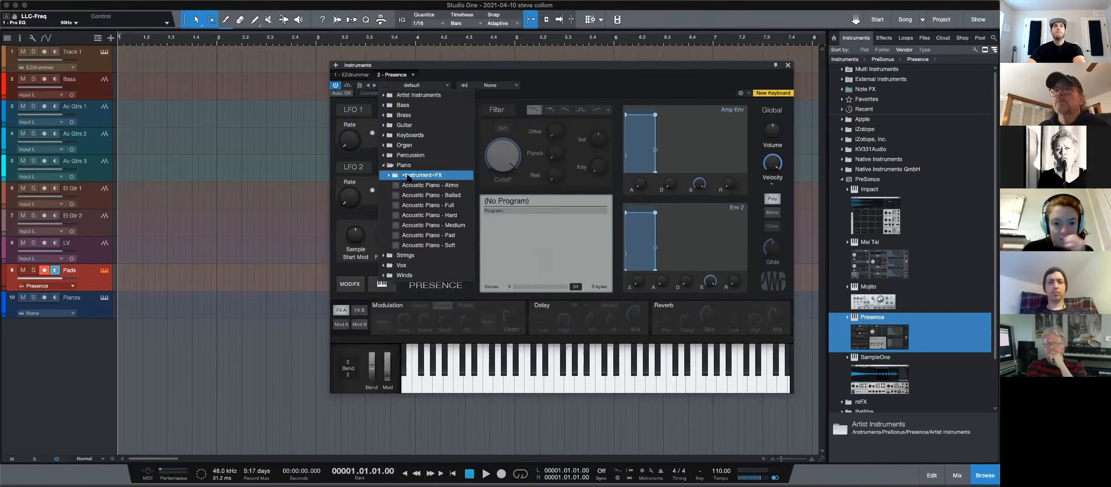
click(408, 166)
click(409, 178)
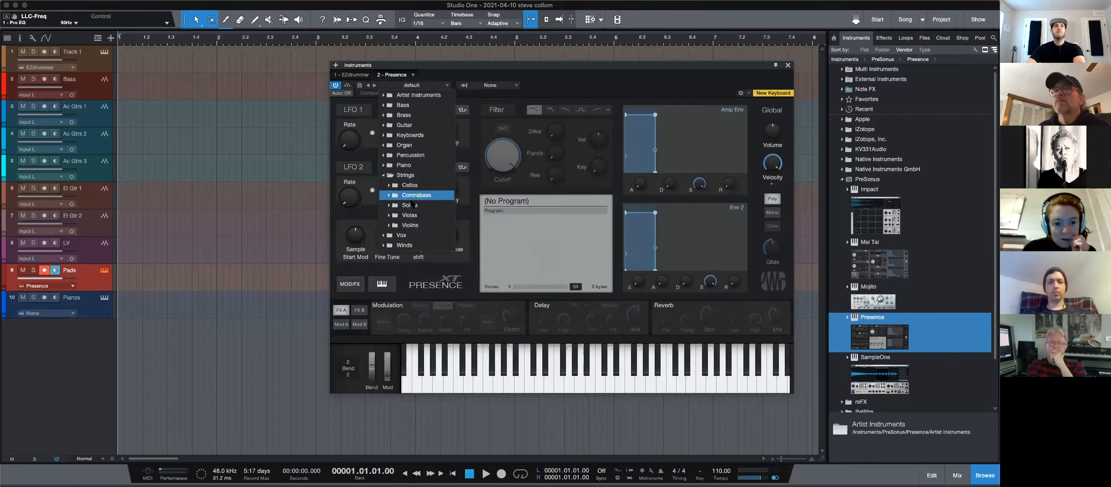
click(411, 225)
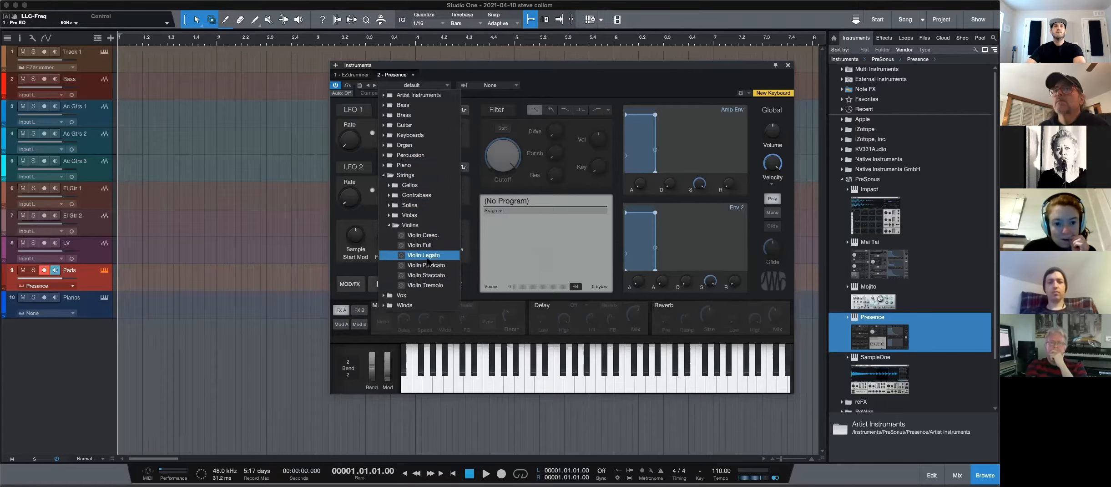
click(420, 245)
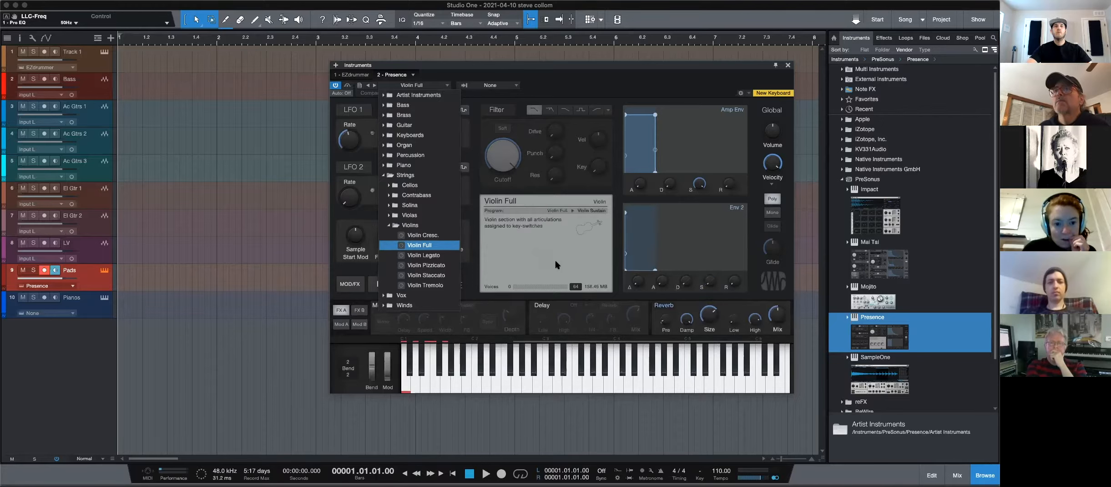
click(92, 277)
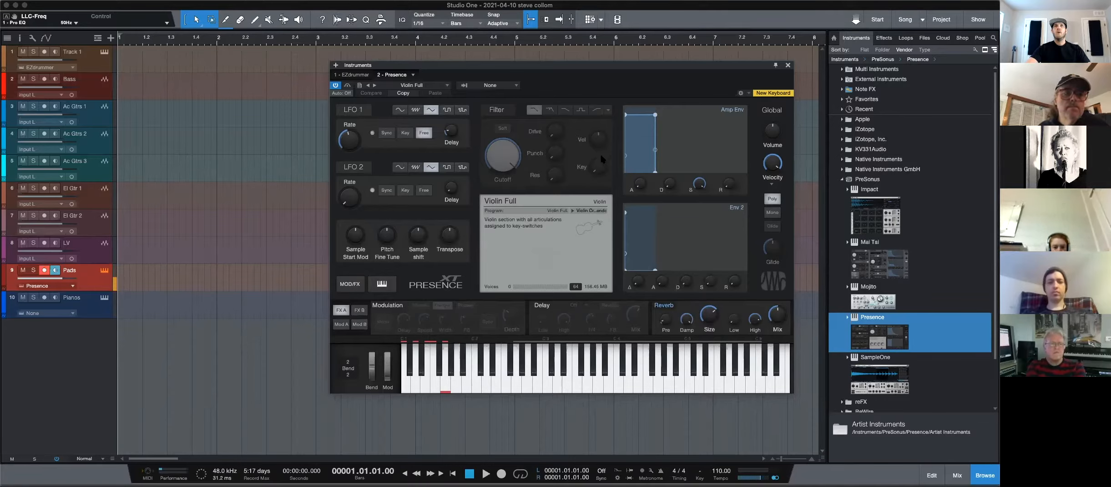
click(788, 65)
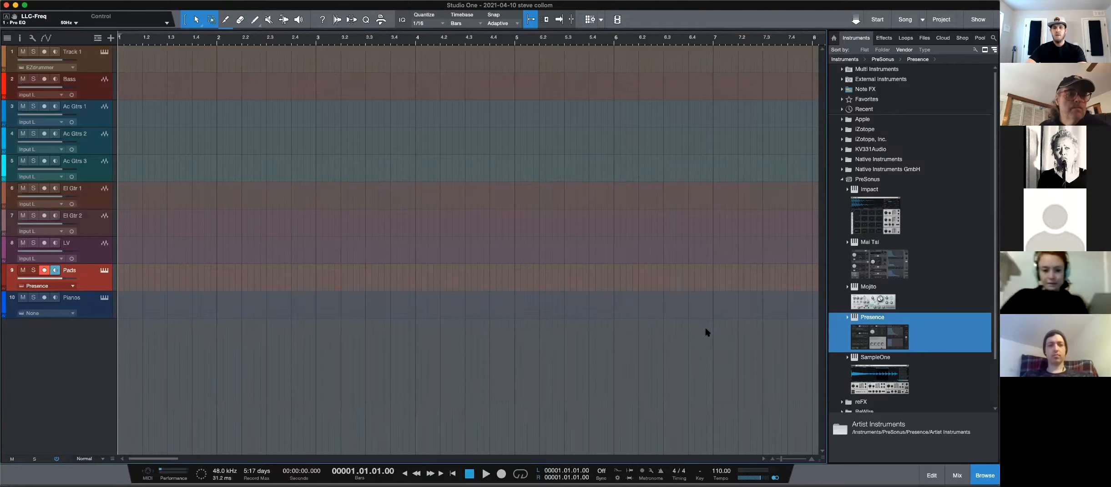
- Hide the browser and show the inspector and the mixer for the Pads track
key(F5)
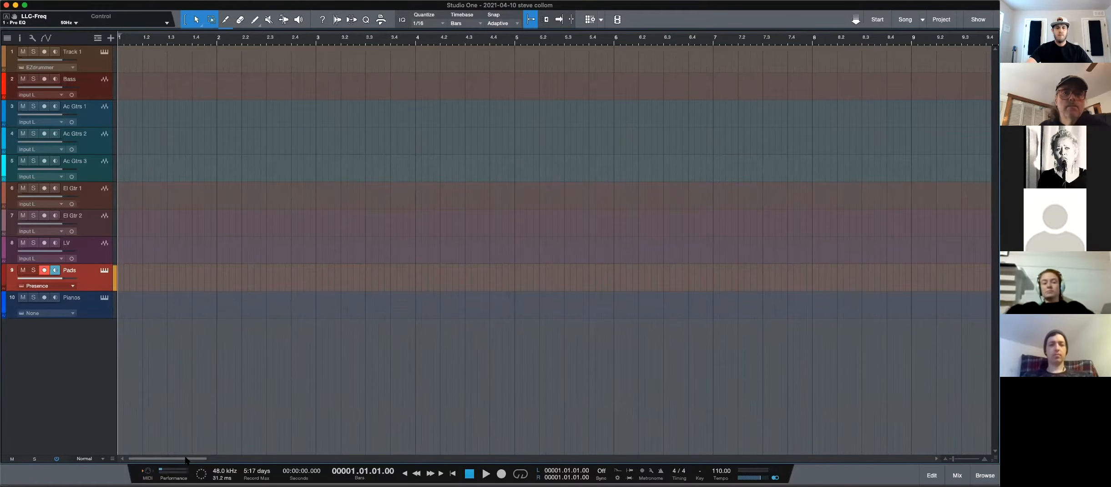
key(F4)
key(F3)
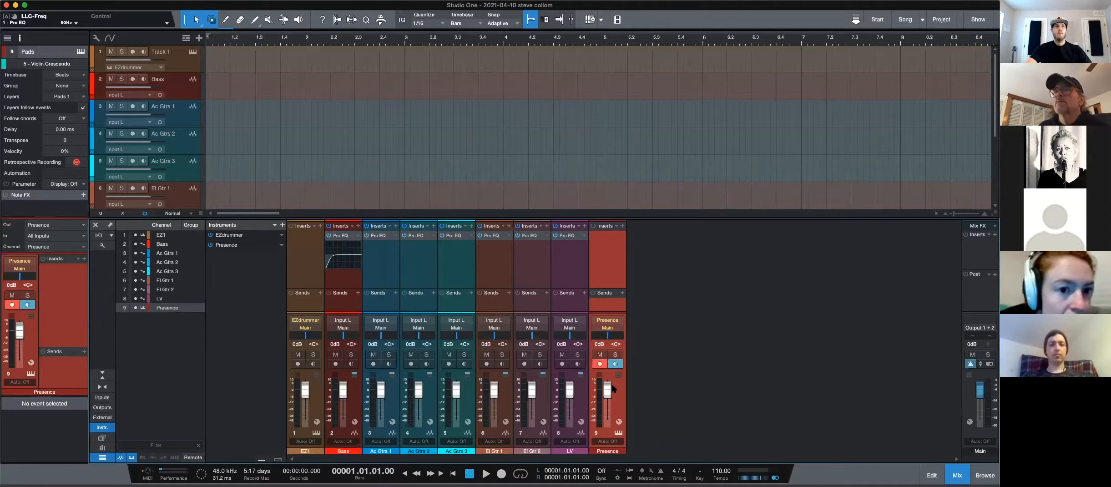
- Assign the PreSonus Presence instrument to the Pianos track
scroll(172, 171, down, 5)
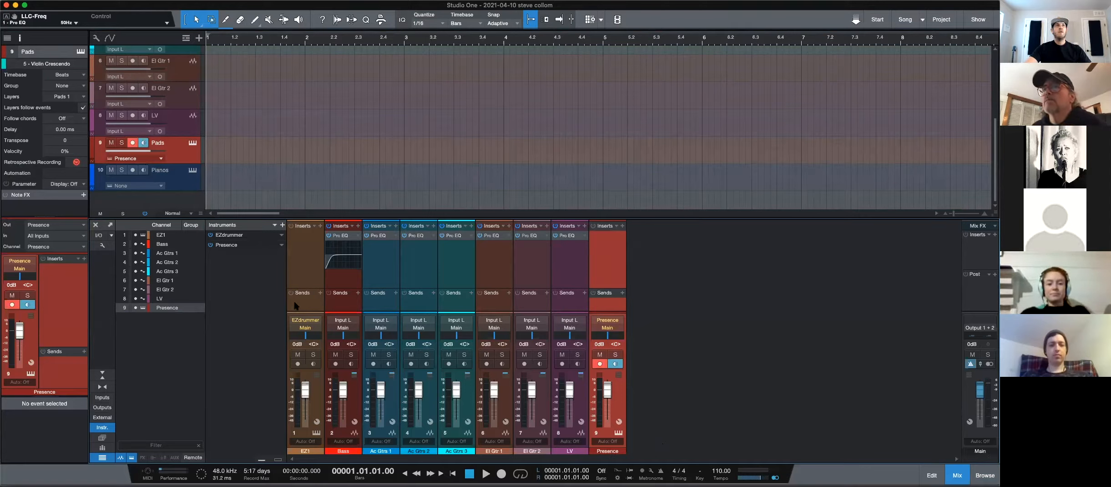
click(187, 177)
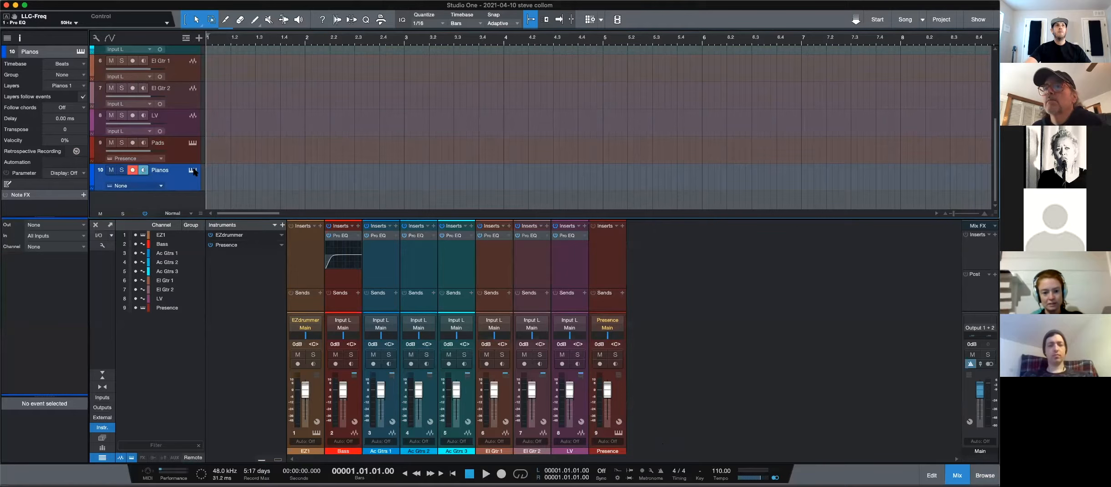
key(F5)
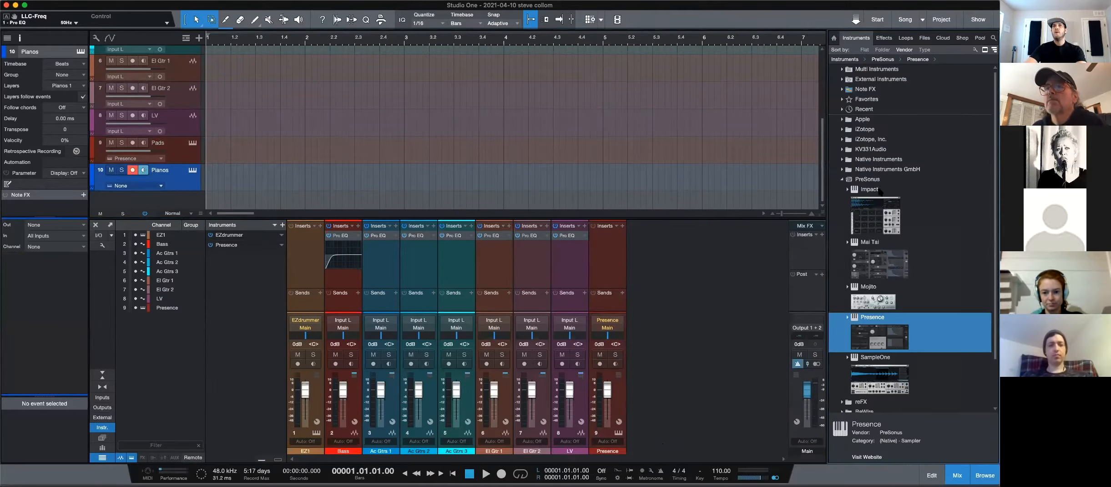
drag(893, 337, 241, 173)
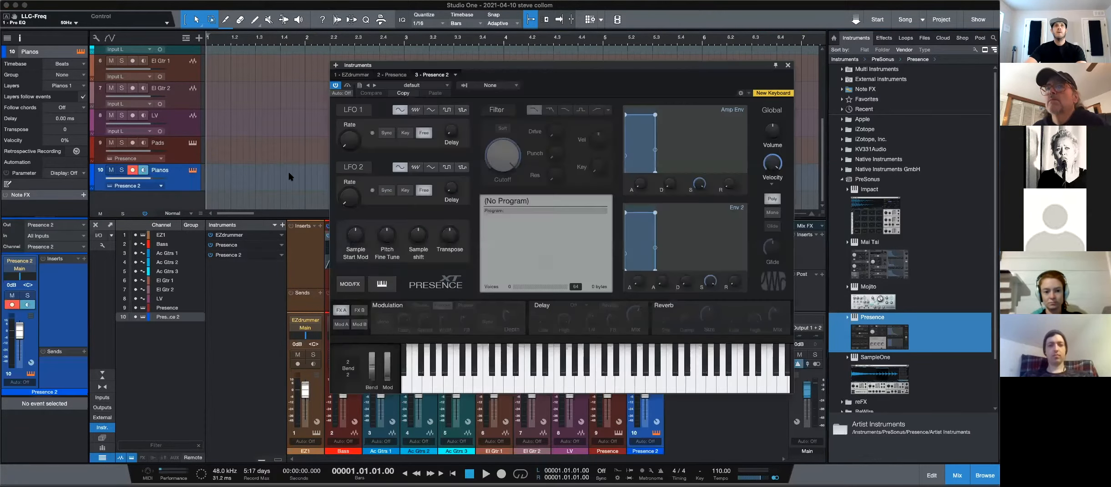
- Load the Acoustic Piano - Full preset from the Piano category in Presence and close the instrument window
click(430, 85)
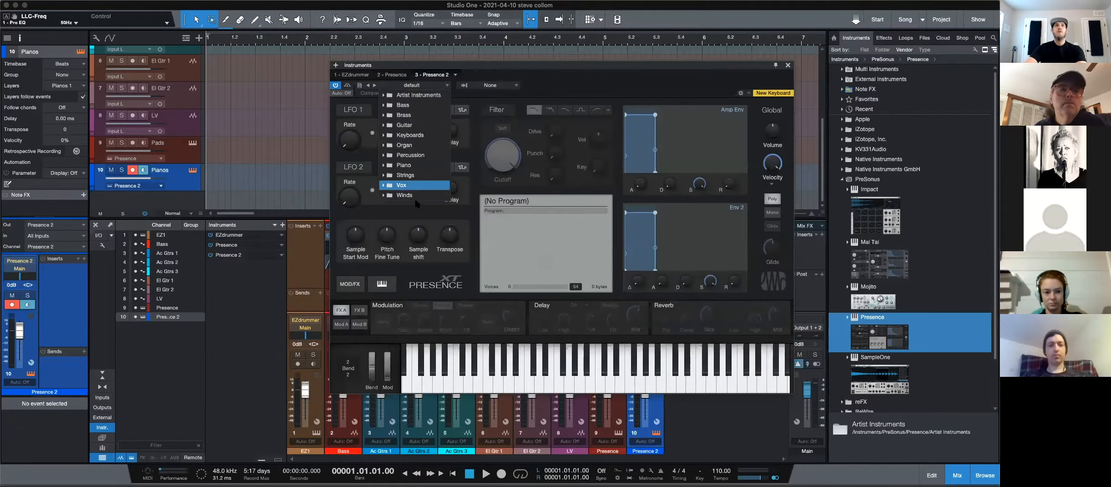
click(405, 165)
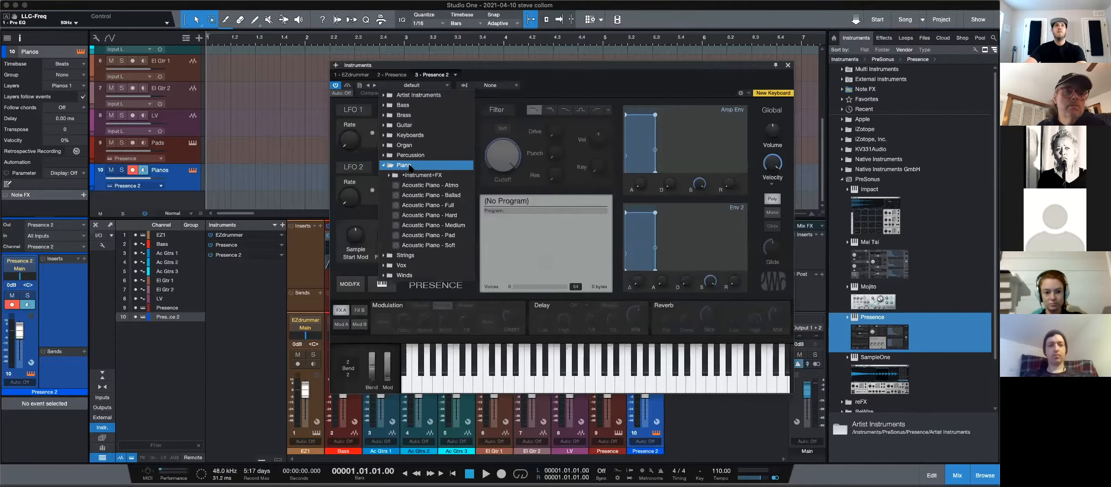
click(421, 205)
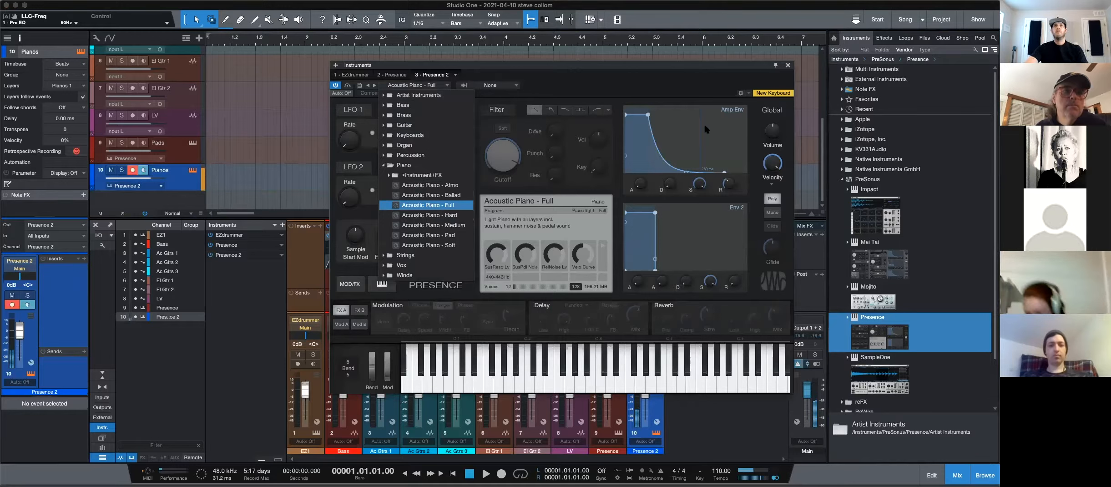
click(789, 64)
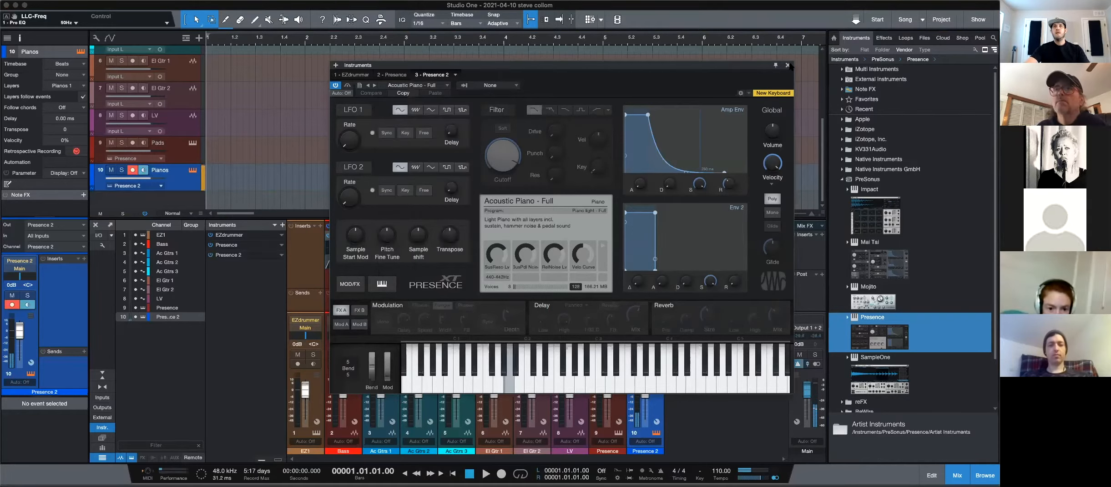
click(788, 65)
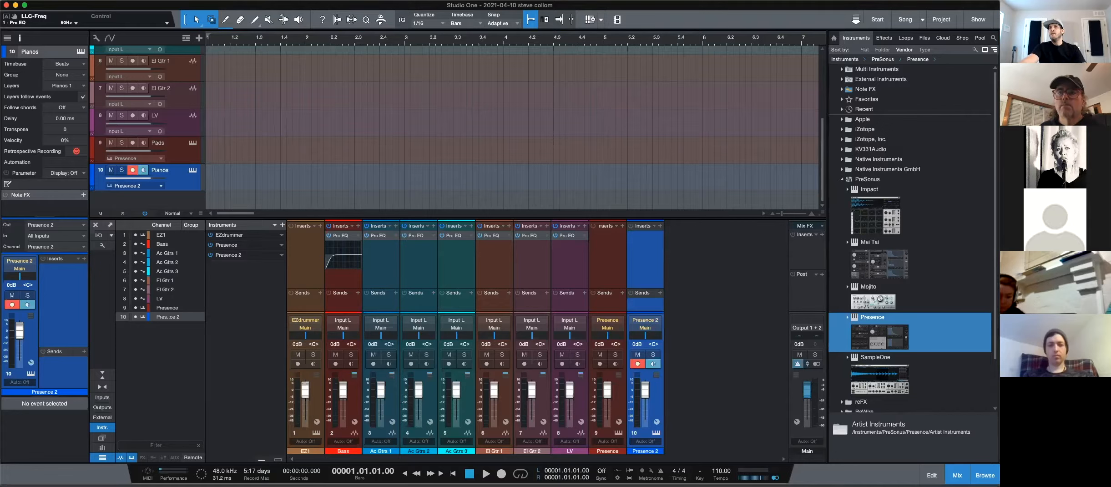
- Open EZdrummer for Track 1, audition the Foley Mainbeat 8 groove and place it on the track at 1.3
scroll(669, 164, up, 5)
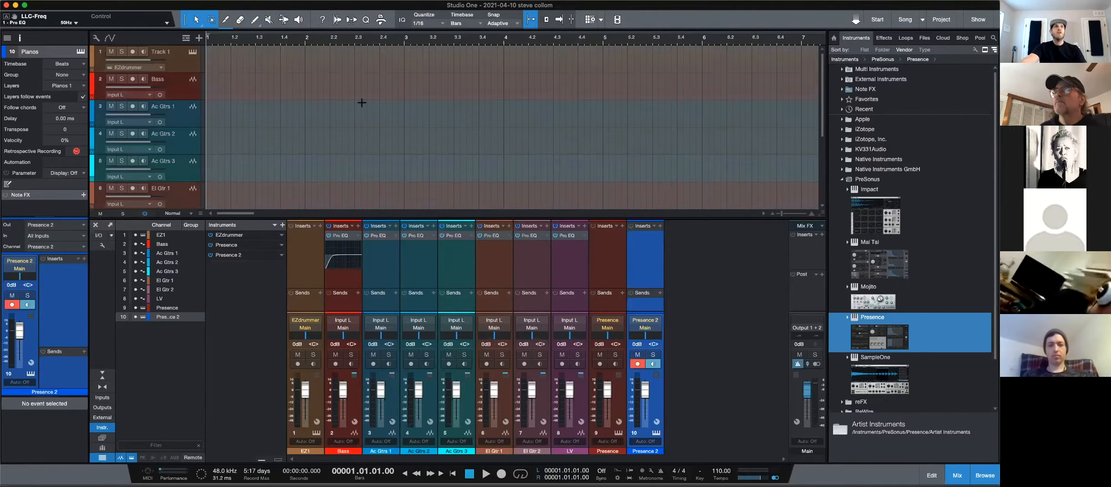
click(193, 53)
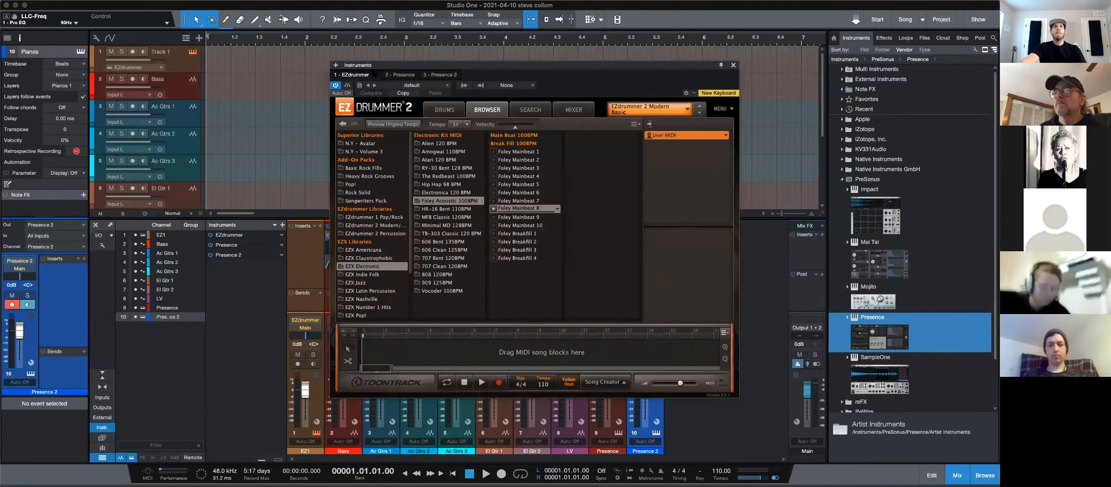
drag(576, 65, 743, 72)
click(662, 216)
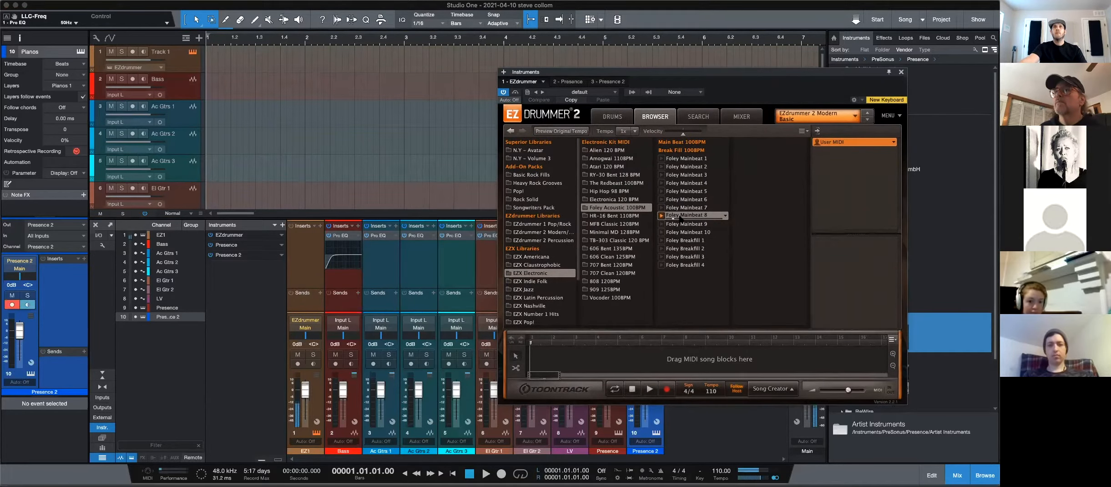
click(664, 216)
drag(665, 216, 277, 66)
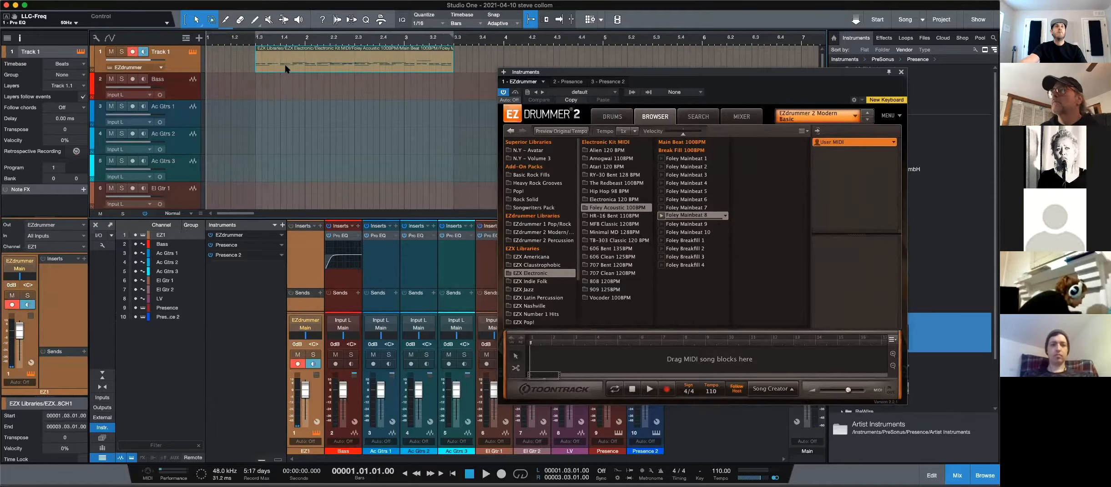
- Open the drum clip in an enlarged note editor in piano view, closing the EZdrummer window
double_click(288, 65)
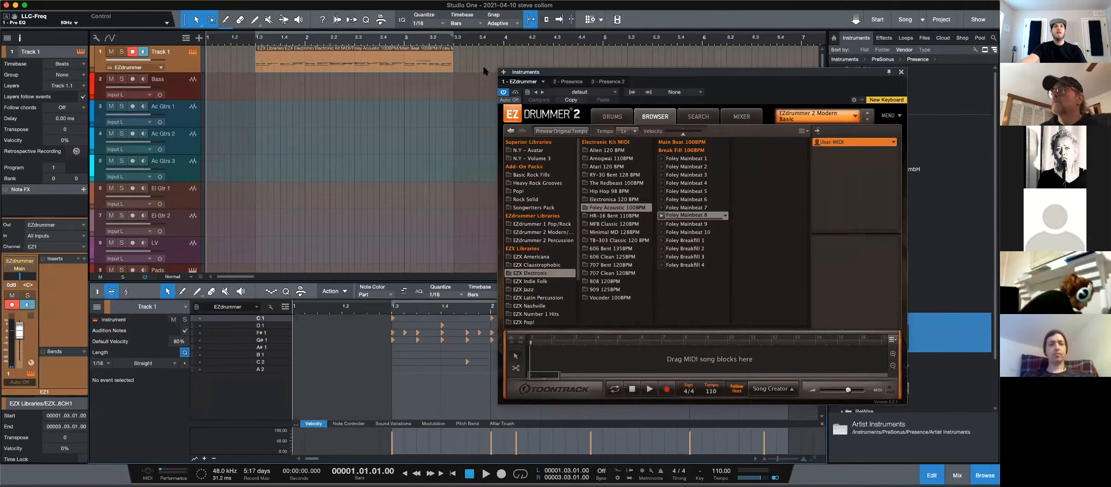
click(901, 72)
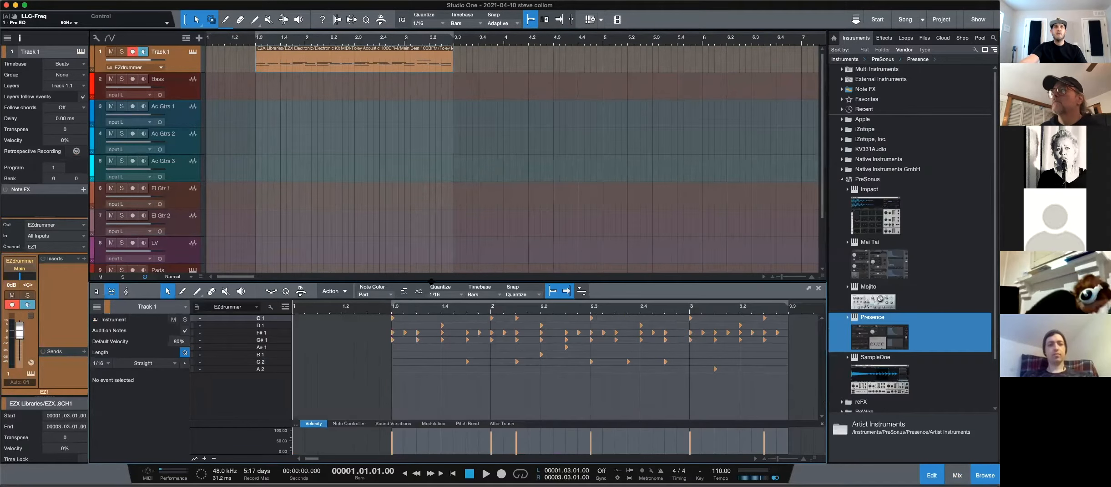
drag(431, 252, 428, 151)
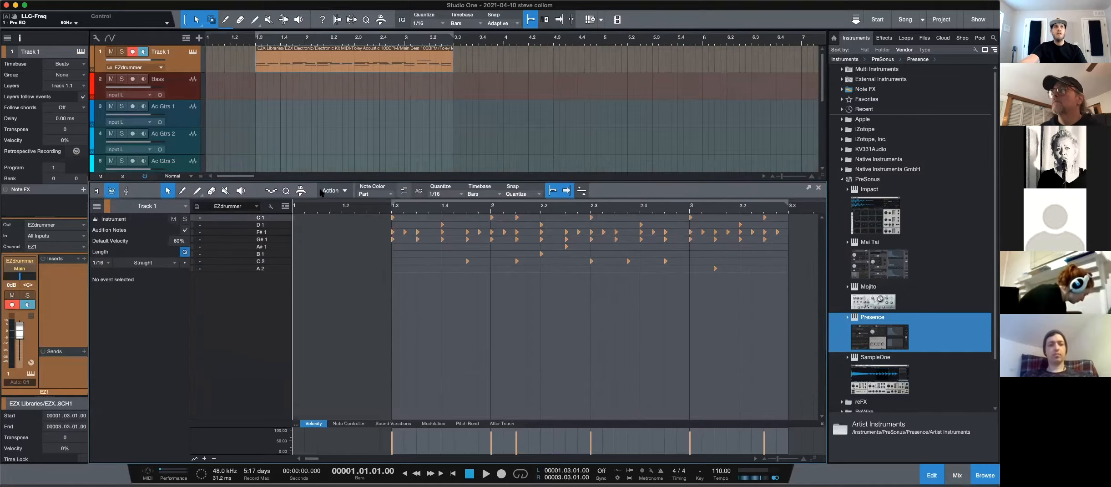
click(97, 192)
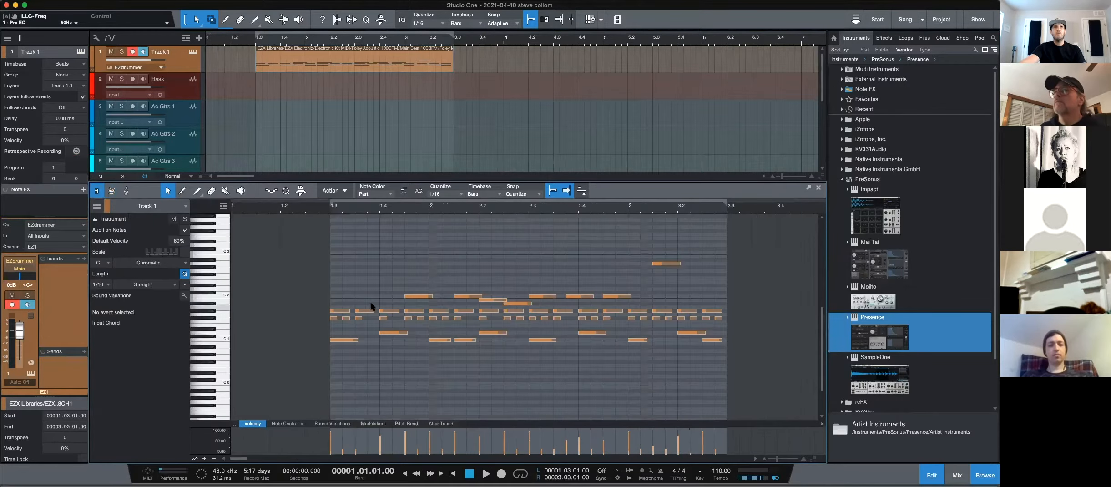
- Audition the individual C 2 notes of the drum clip to identify their sound
click(417, 296)
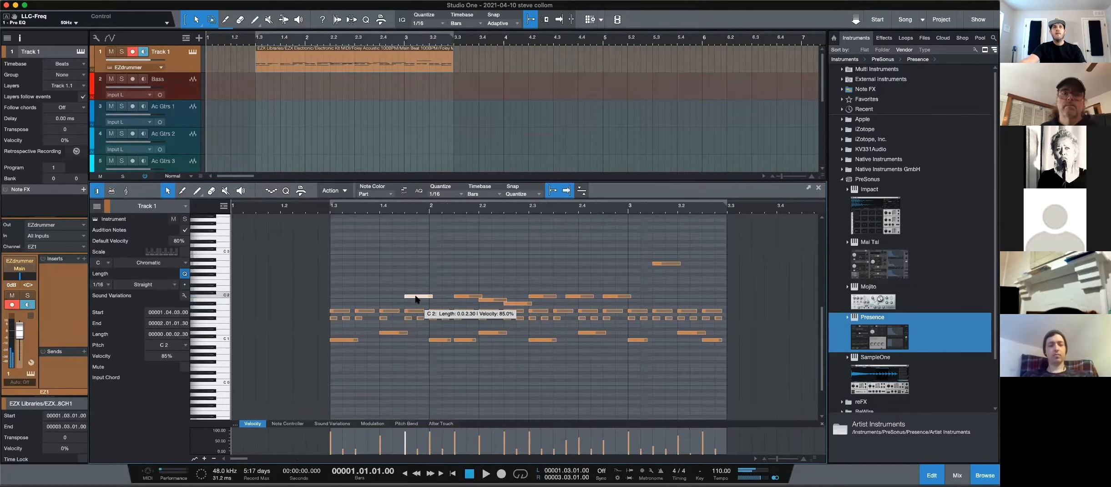
click(462, 296)
click(539, 296)
click(580, 296)
click(606, 296)
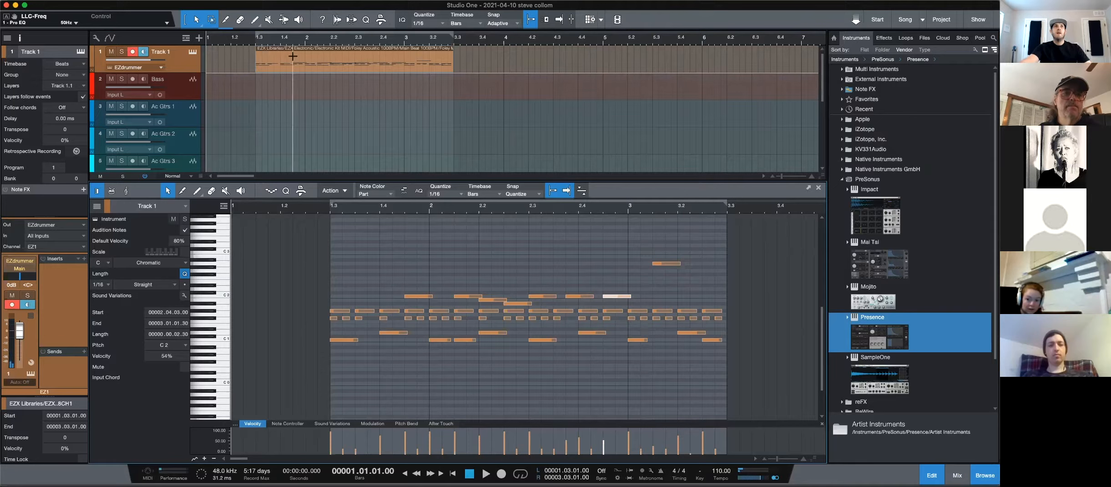
- Select the drum clip on Track 1, loop its range and start playback
click(326, 65)
key(space)
key(space)
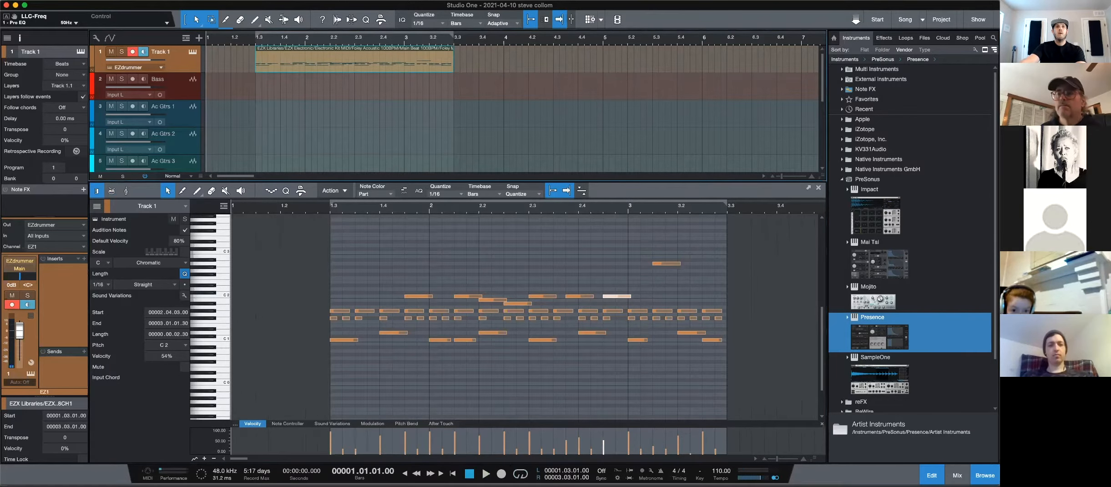
key(space)
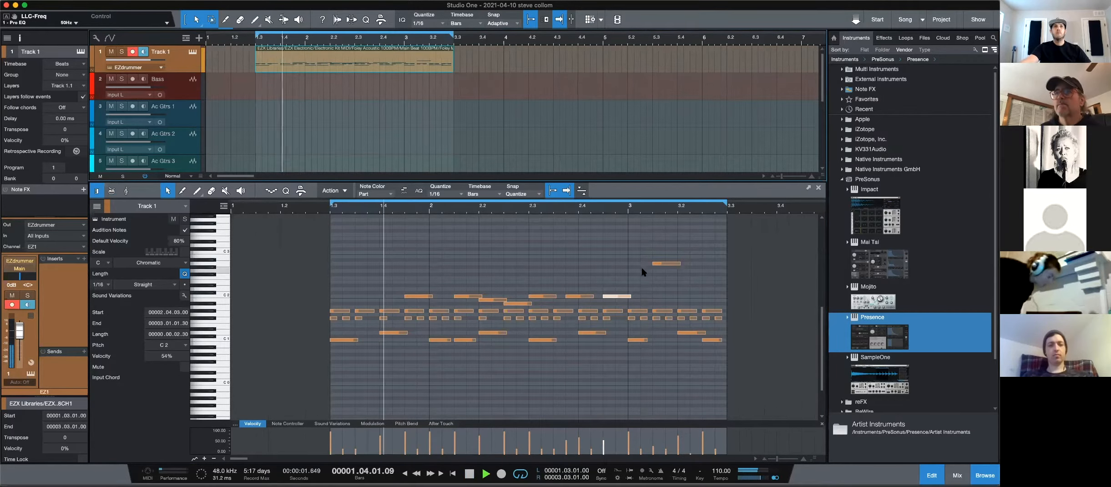
- Delete all the C 2 notes and the single high note near 3.2 from the drum clip, and stop playback
drag(637, 279, 401, 298)
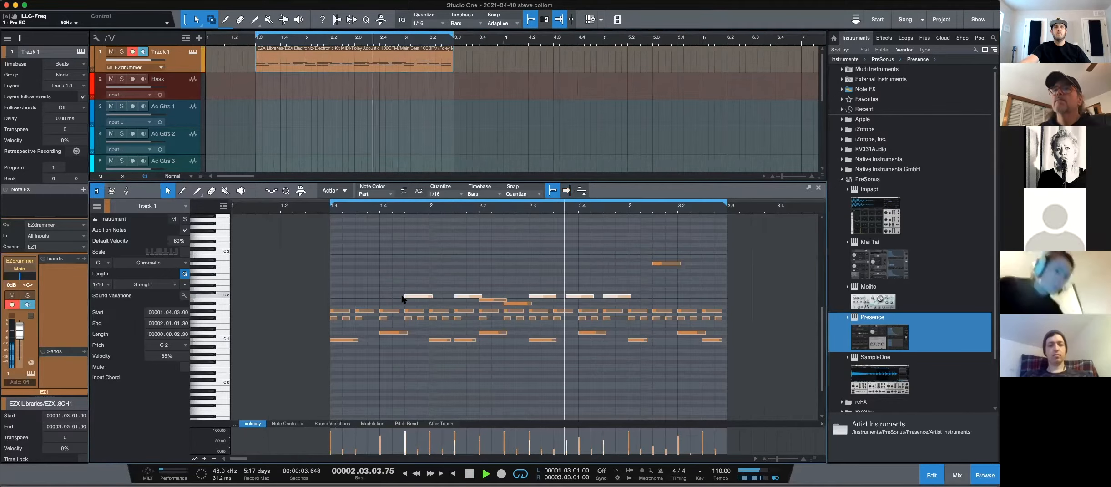
key(Delete)
click(420, 318)
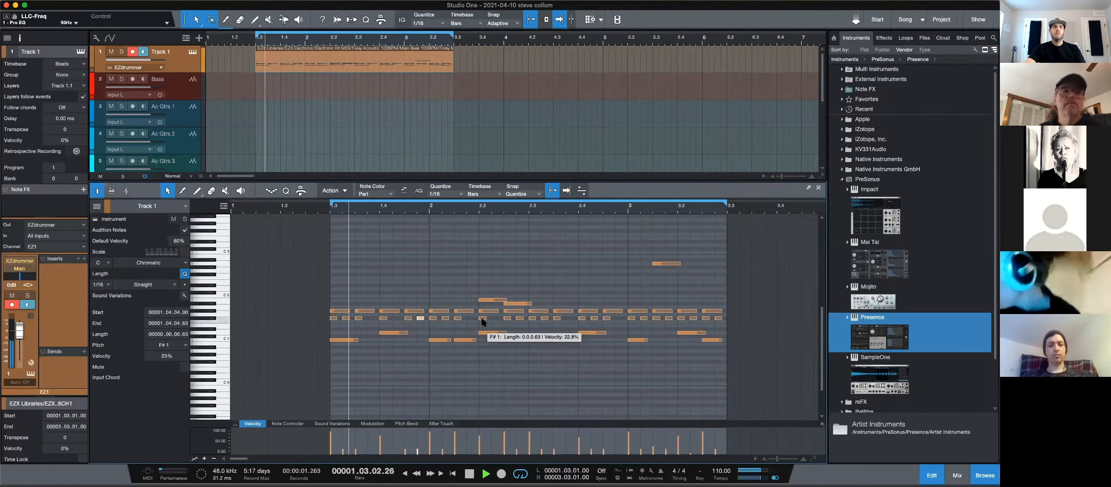
click(662, 264)
key(Delete)
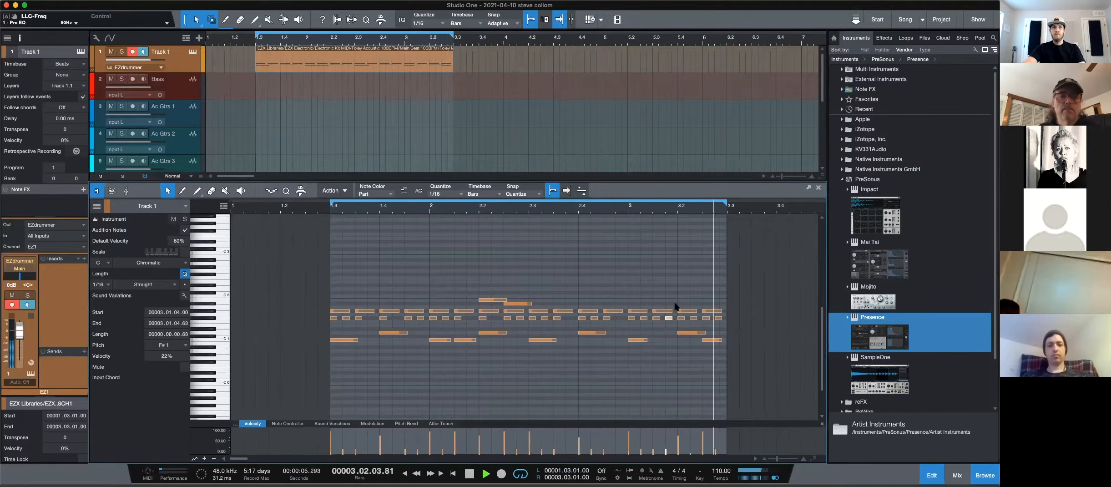
key(space)
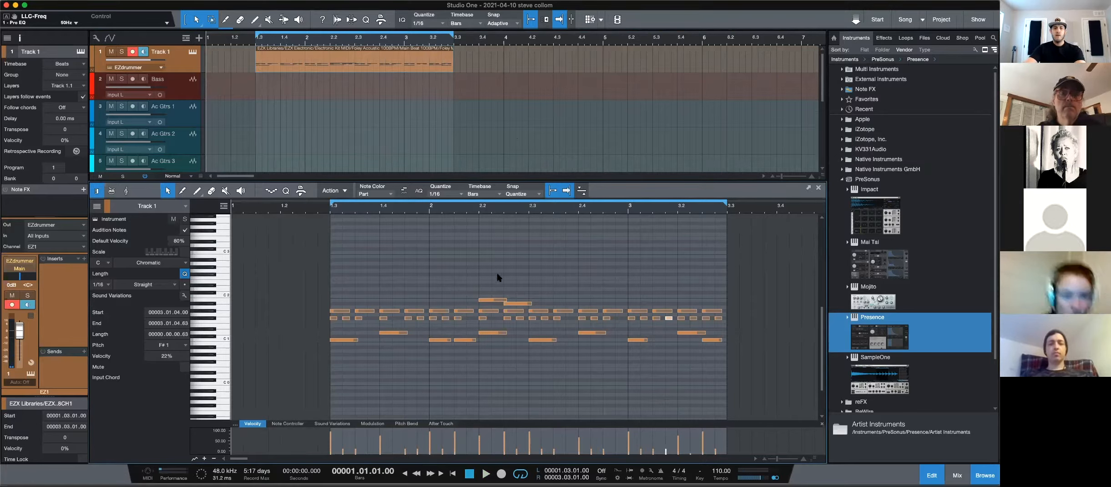
- Hide the inspector and the browser, and show the mixer in place of the note editor
key(F4)
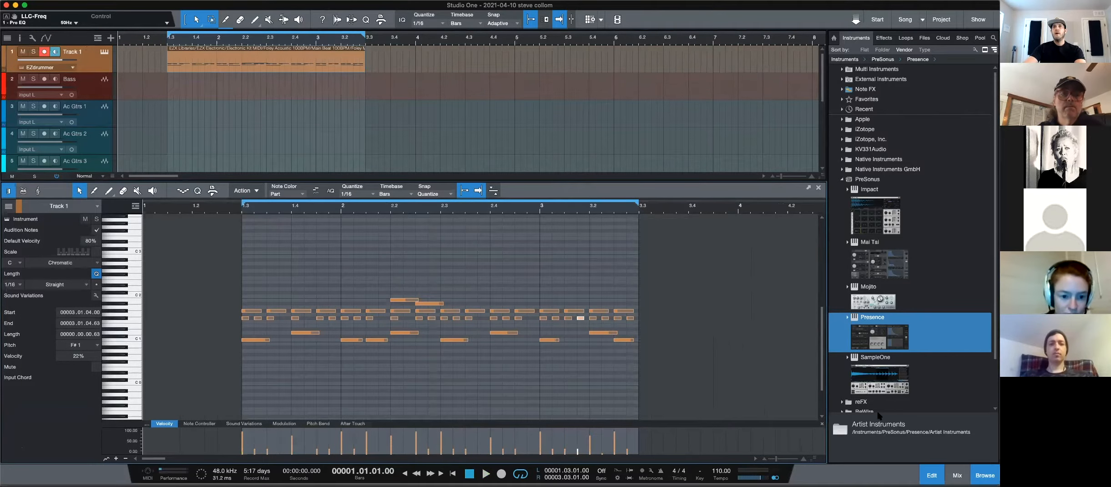
key(F3)
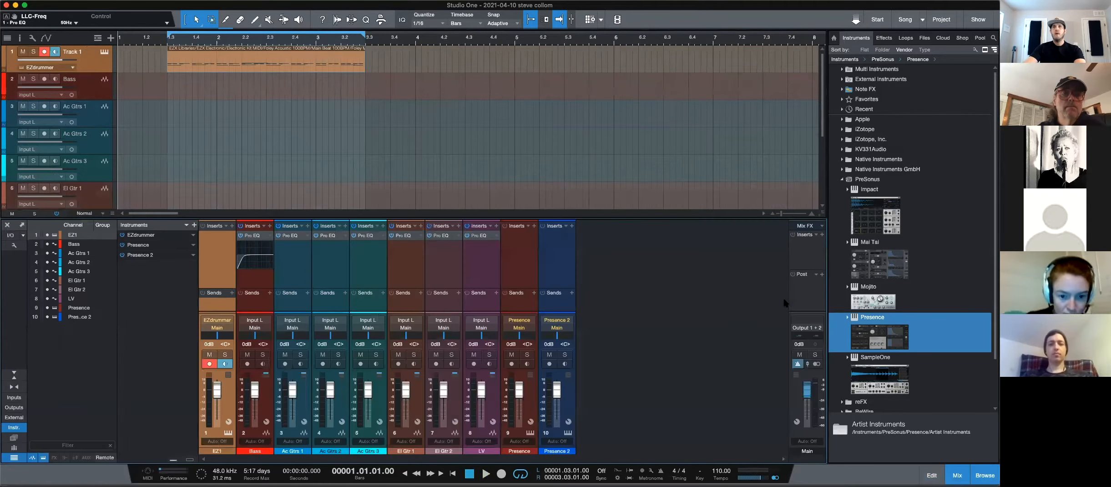
key(F5)
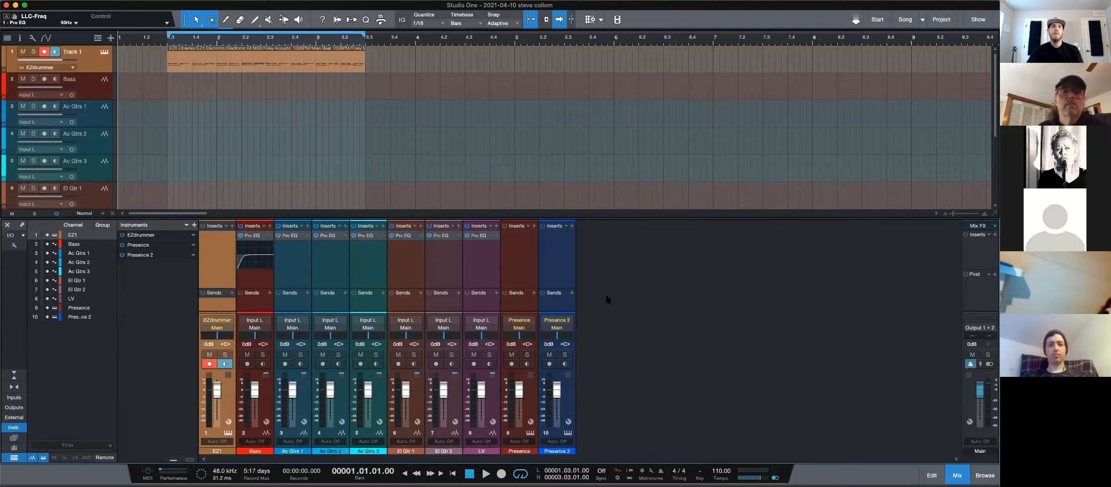
- Copy the Pro EQ insert from the LV channel to the Presence and Presence 2 channels, closing each EQ window
drag(476, 236, 521, 234)
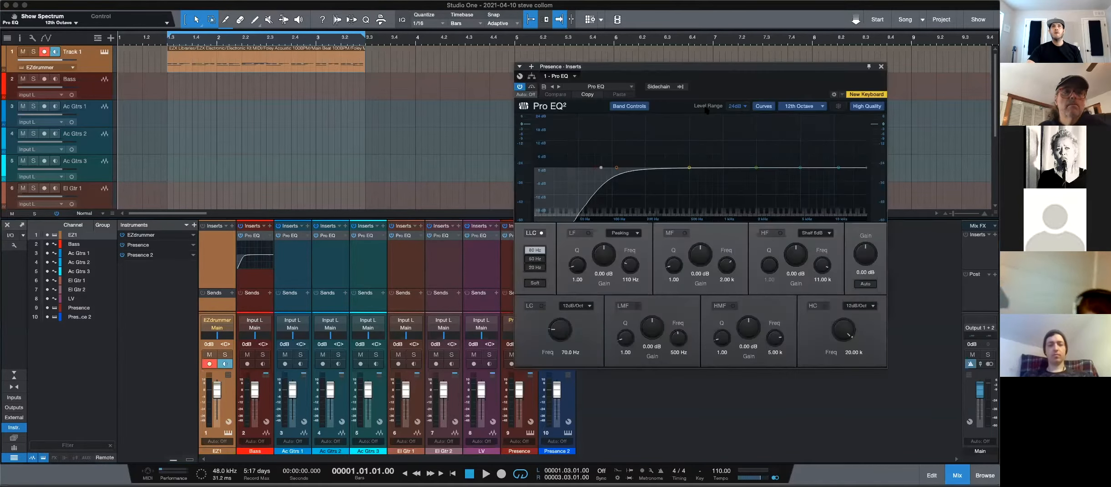
click(881, 67)
drag(519, 236, 557, 240)
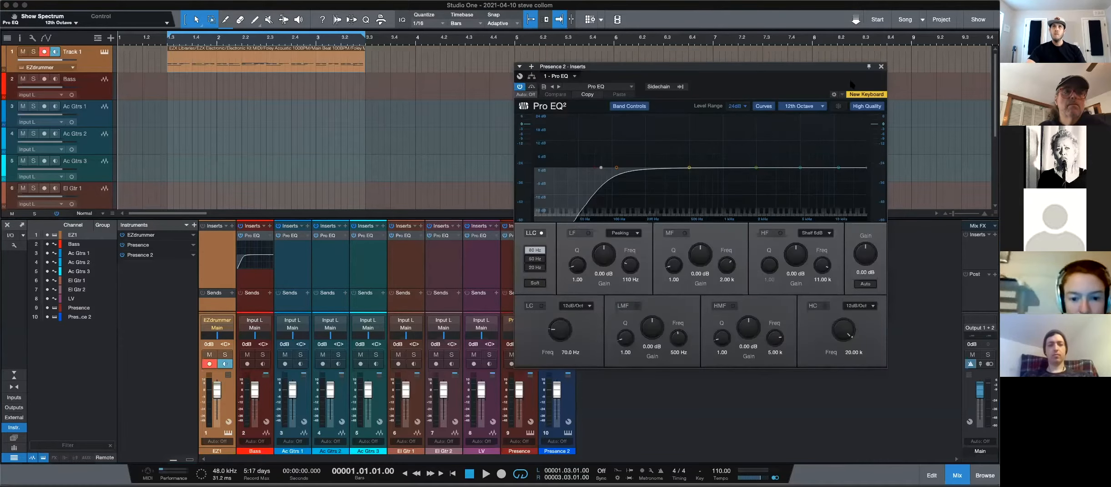
click(881, 67)
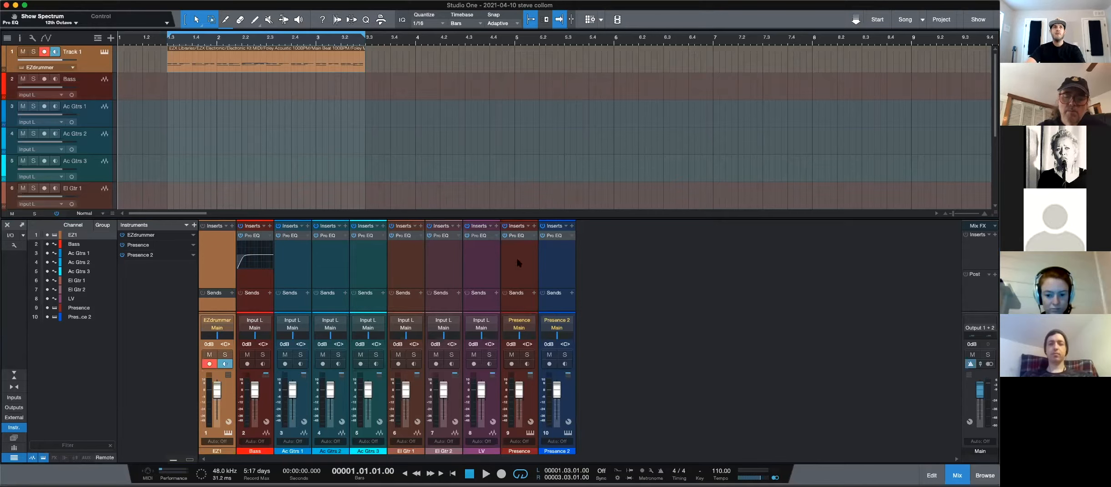
- Collapse the Pro EQ curve display in the Bass channel's inserts
click(268, 236)
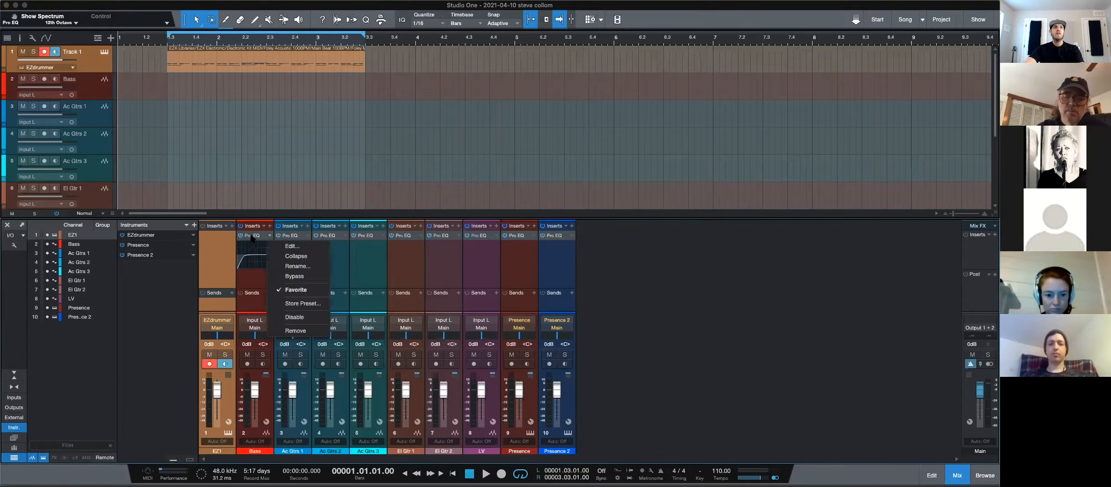
click(251, 236)
click(255, 235)
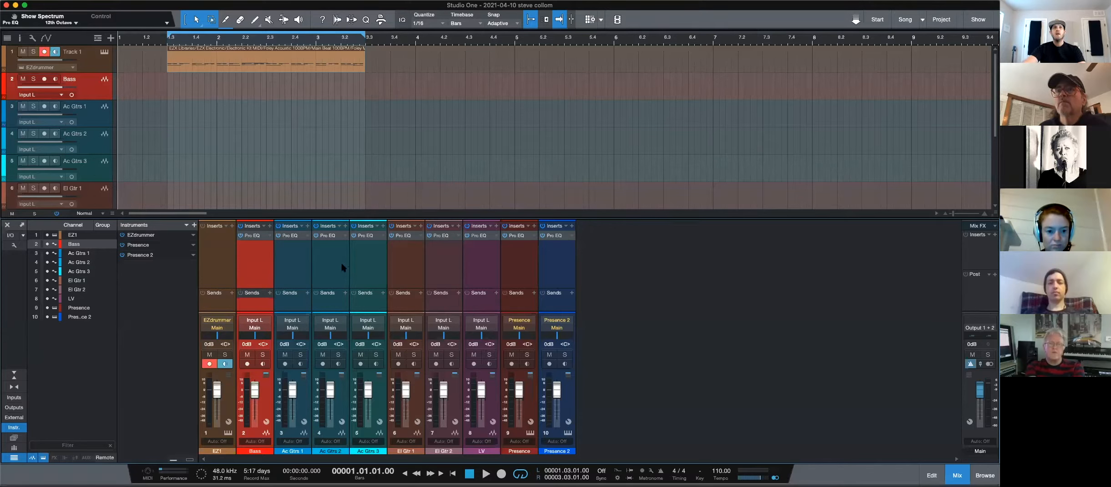
click(215, 262)
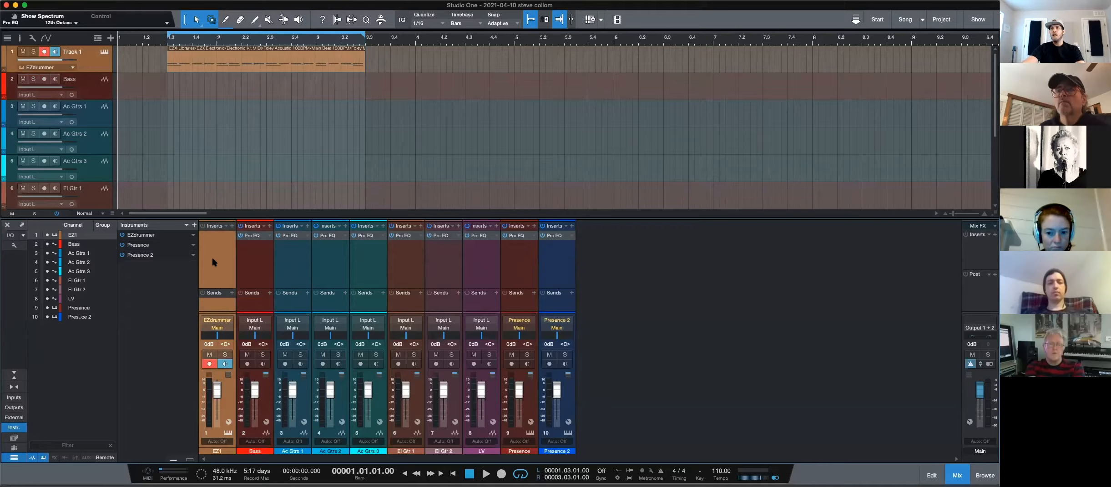
right_click(213, 261)
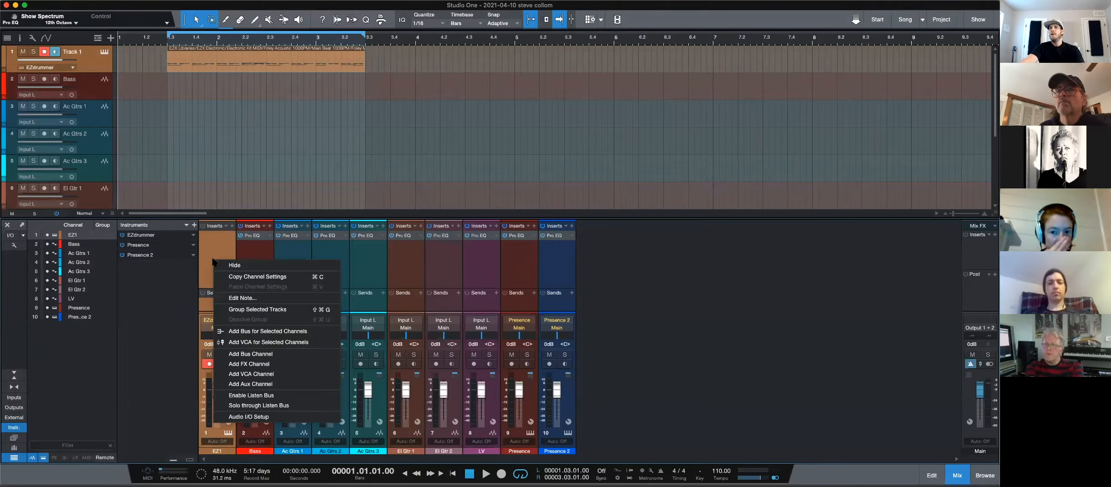
click(211, 240)
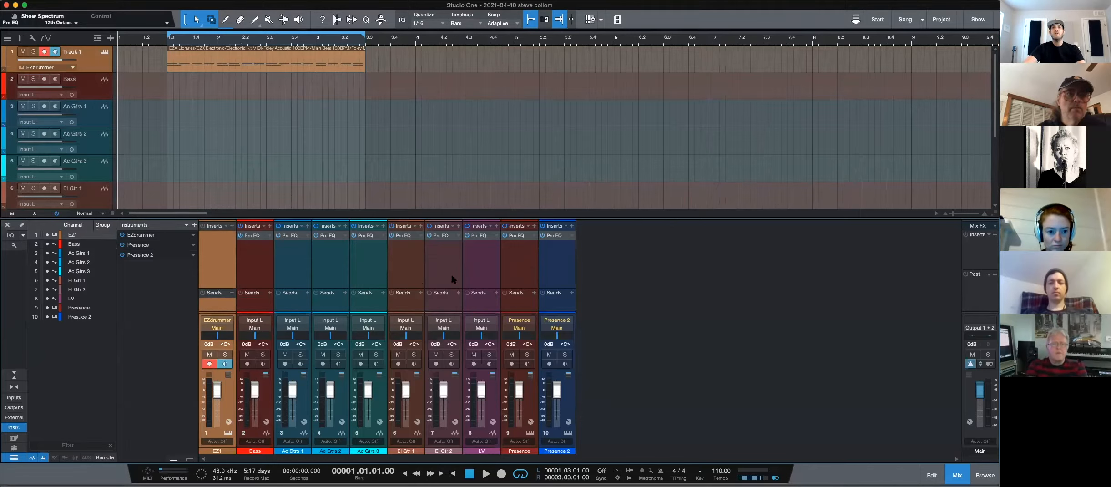
right_click(592, 264)
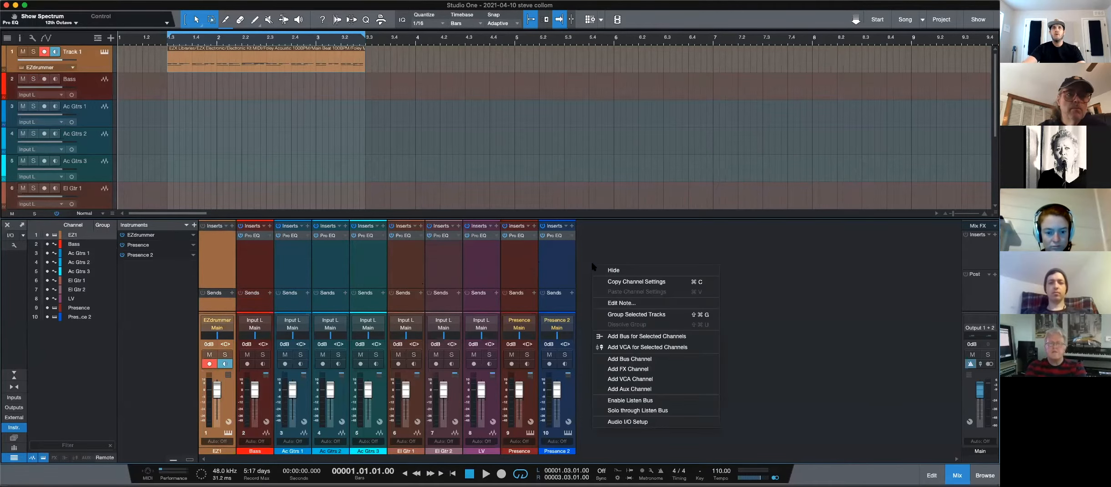
click(602, 243)
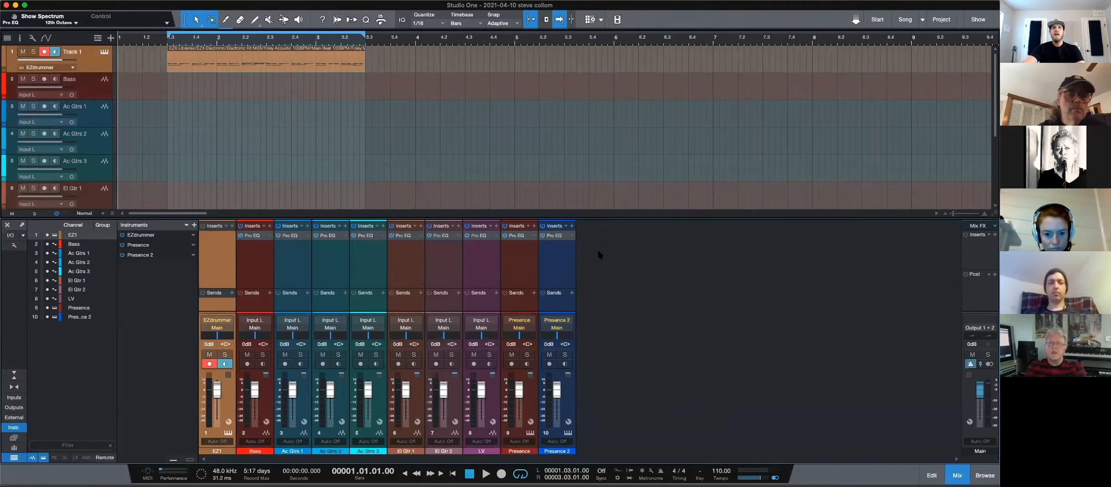
- Add two new bus channels to the mixer after the Presence 2 channel
right_click(599, 252)
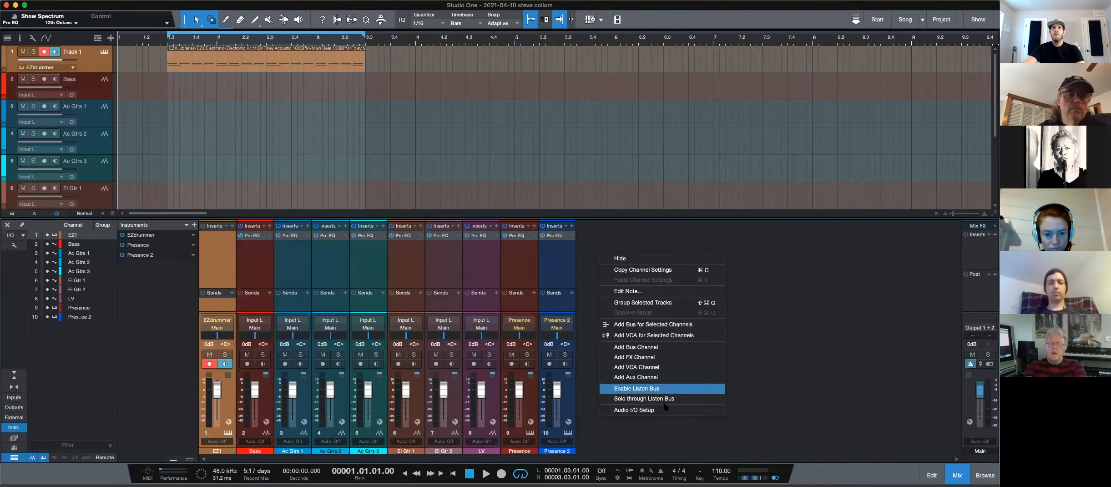
click(627, 348)
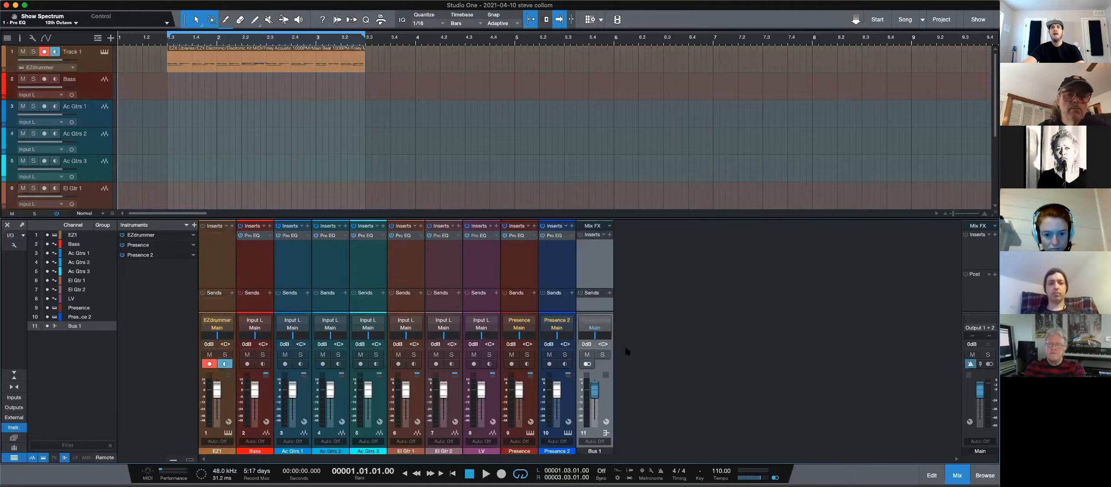
right_click(635, 273)
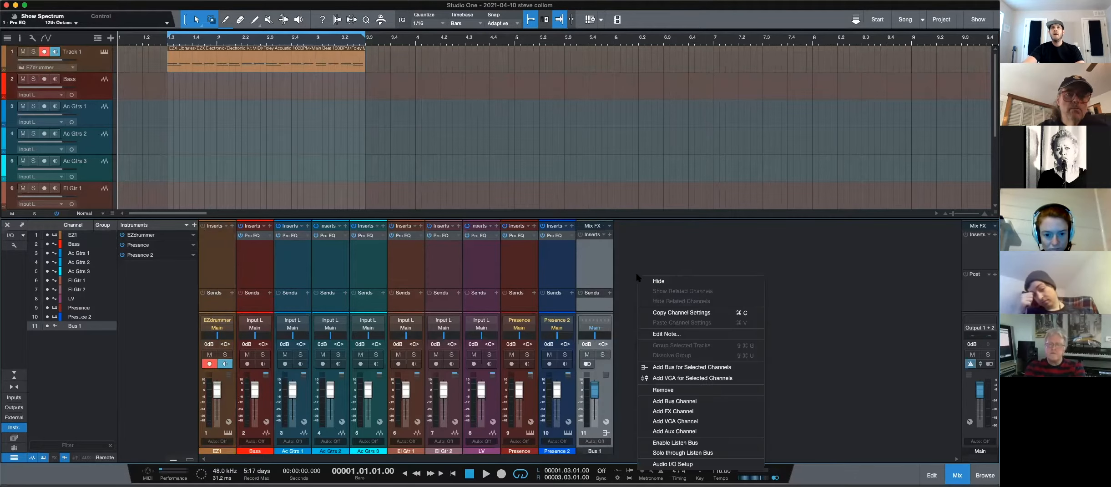
click(667, 401)
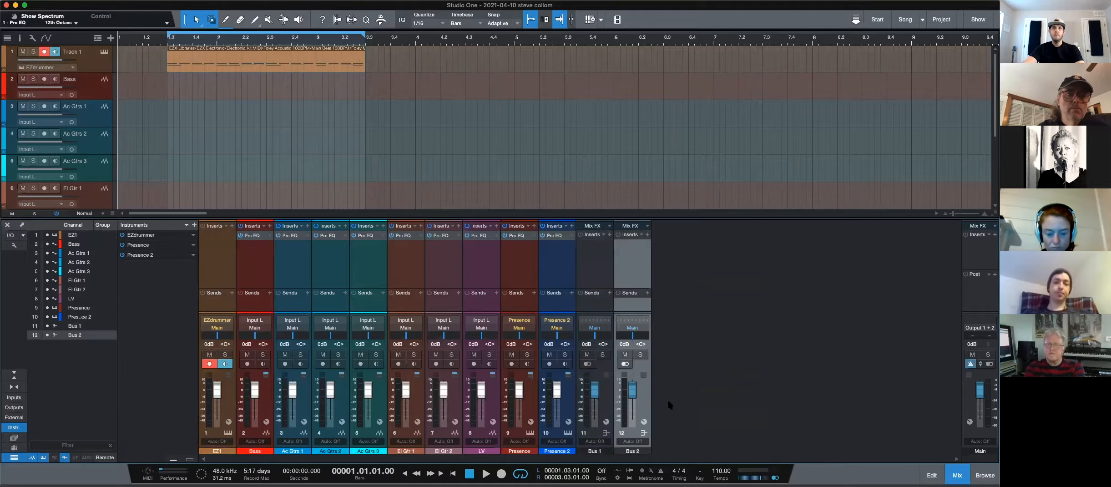
- Rename the first new bus channel to VERB
double_click(600, 451)
text(VERB)
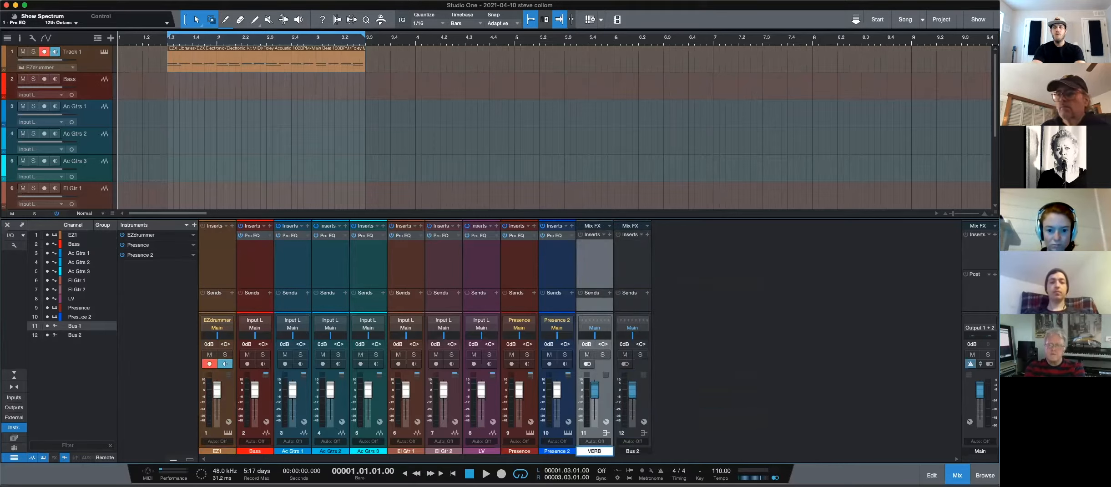
key(Return)
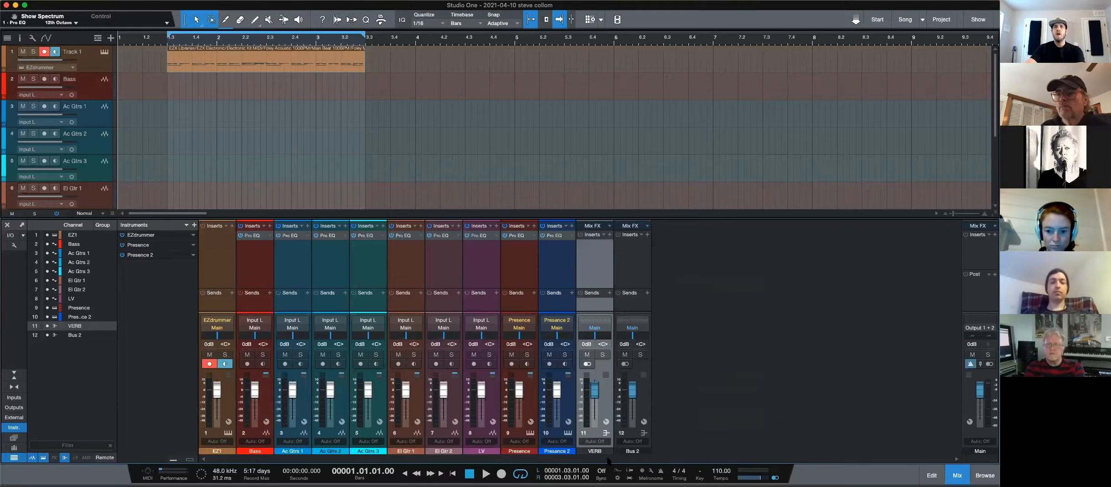
click(635, 450)
key(super+w)
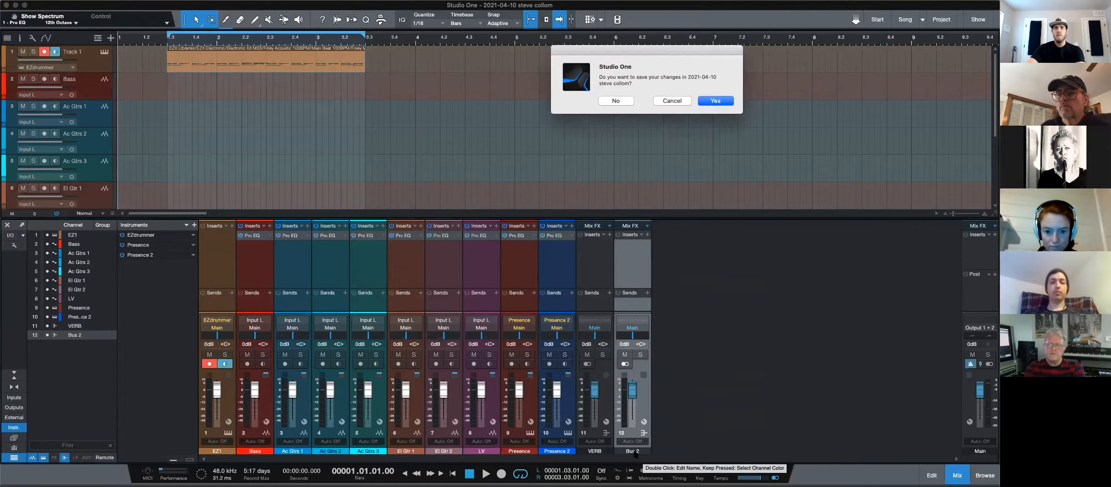
click(676, 100)
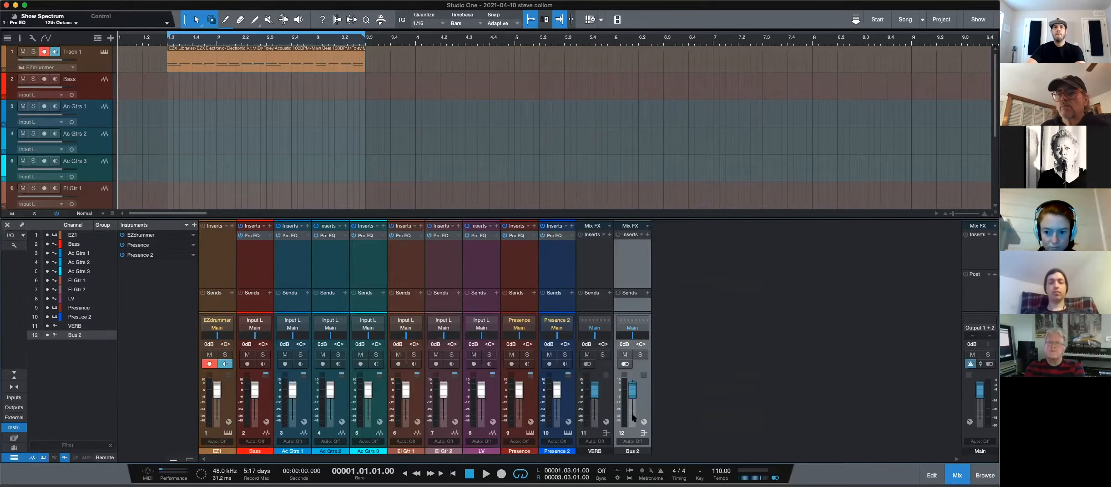
- Rename the second new bus channel to DELAY
click(631, 451)
double_click(631, 451)
text(DELAY)
key(Return)
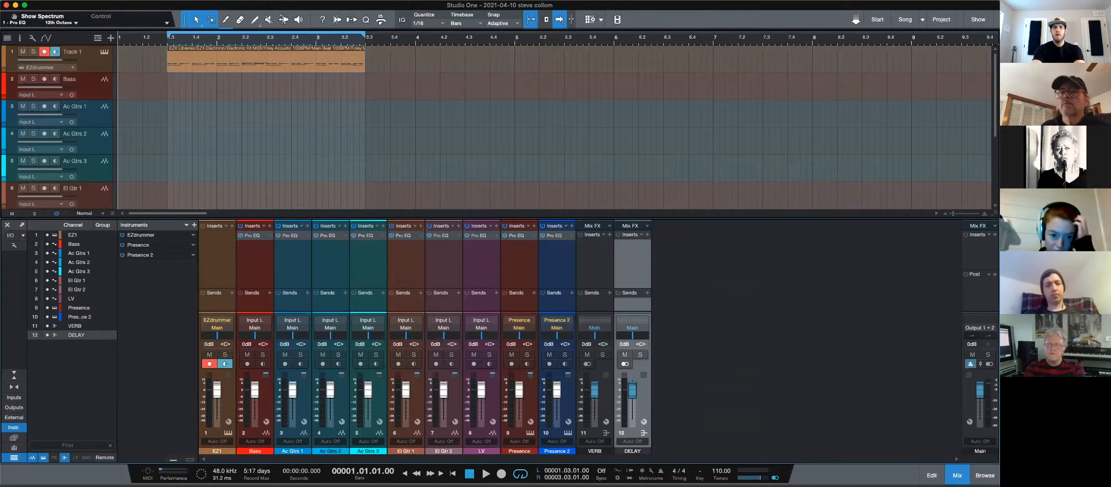
- Insert the PreSonus Room Reverb on the VERB bus, load its Arena preset, and close the effect window
click(609, 234)
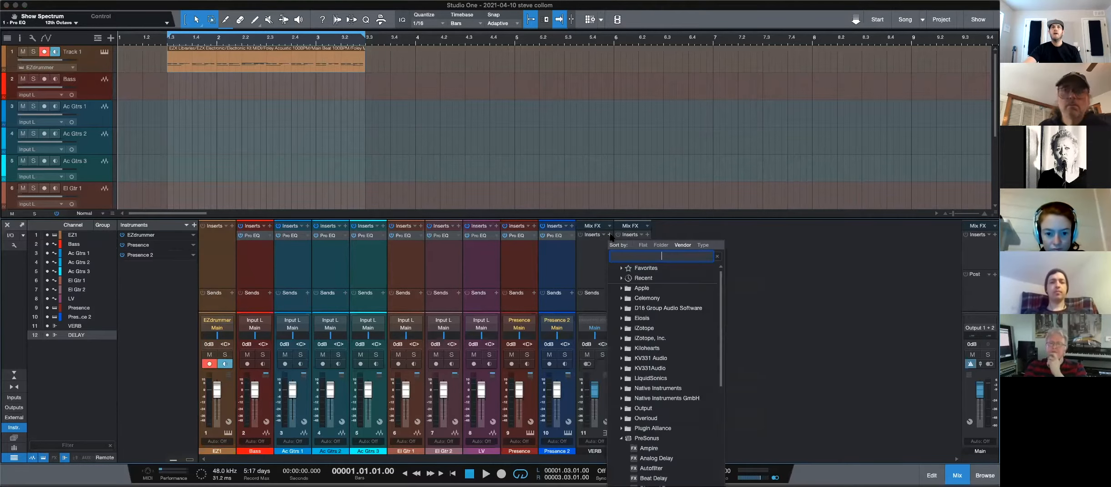
scroll(659, 387, down, 10)
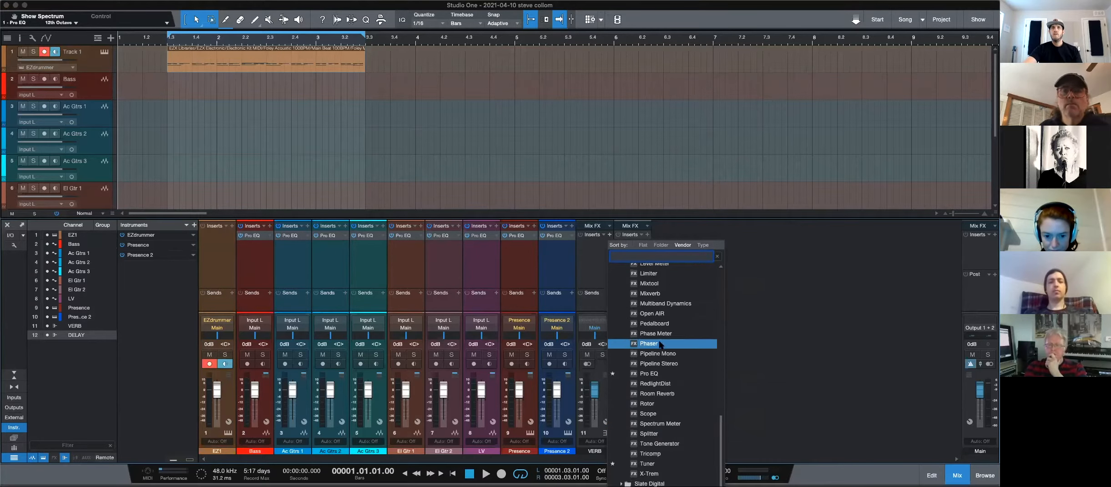
scroll(664, 364, up, 7)
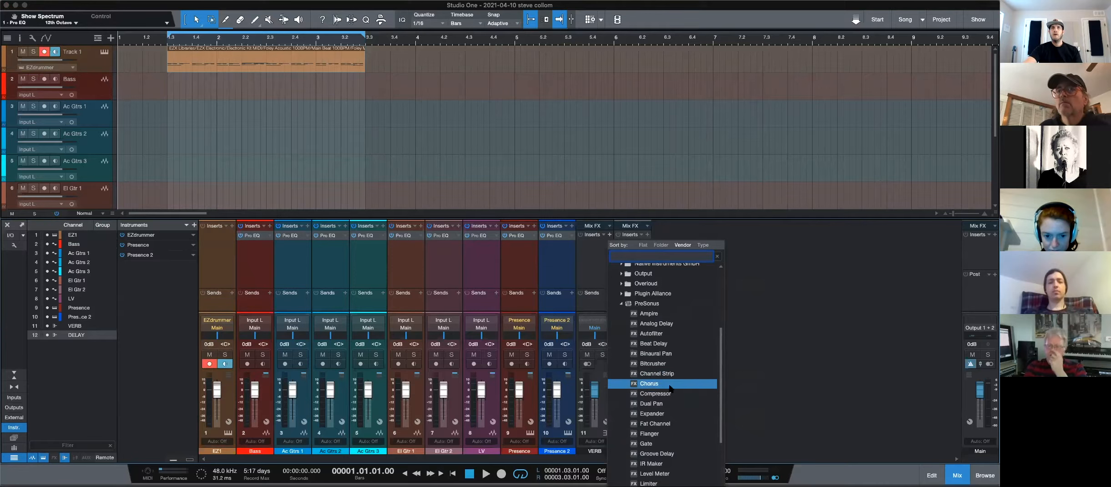
scroll(674, 423, down, 7)
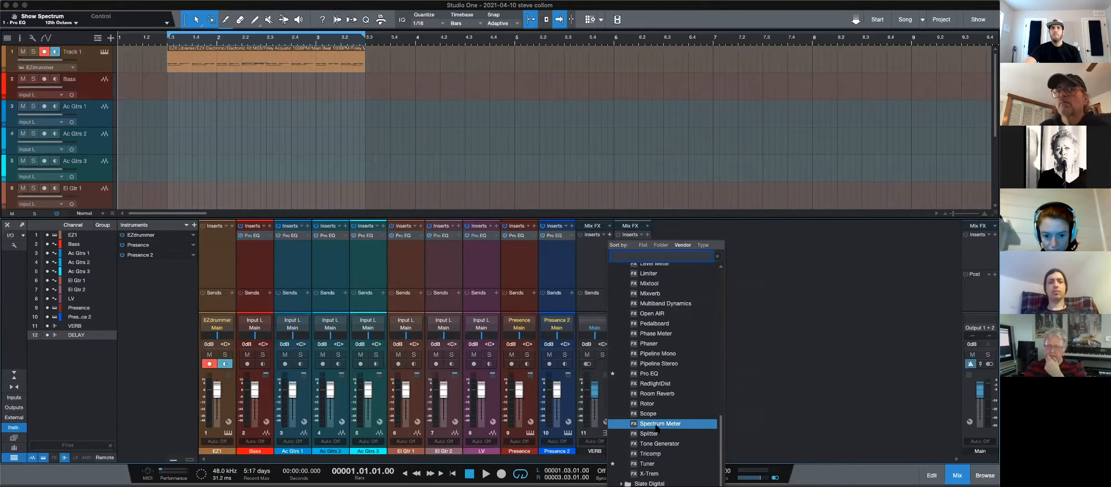
click(658, 394)
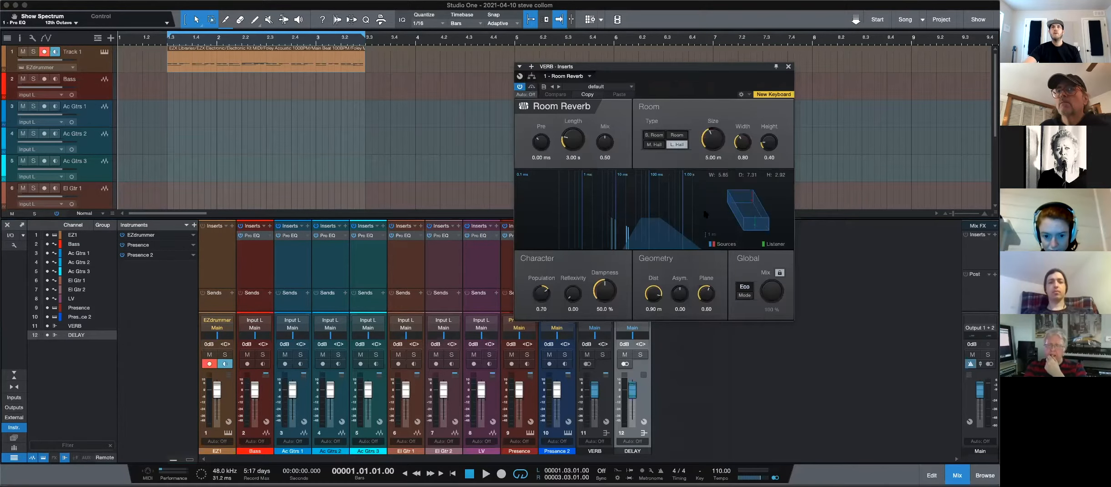
click(597, 87)
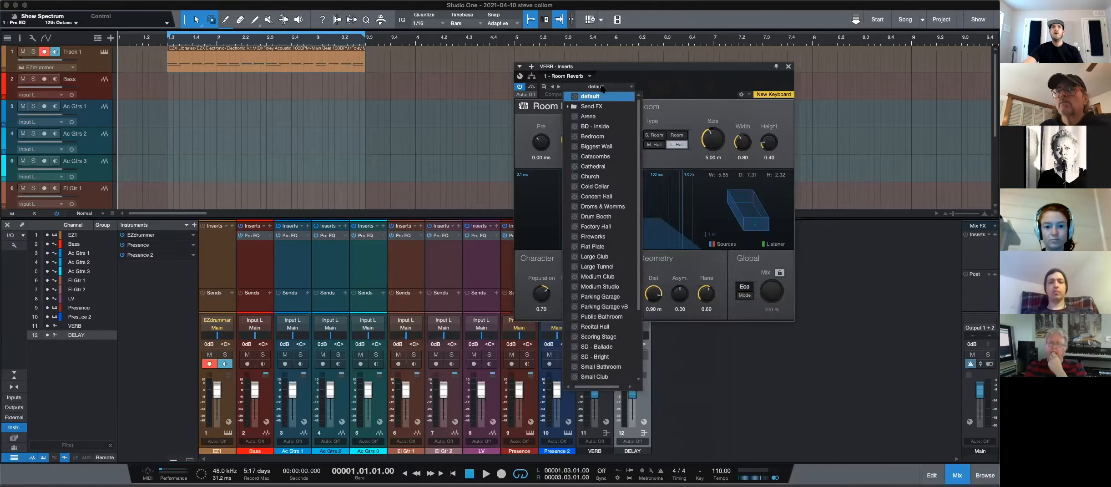
click(589, 116)
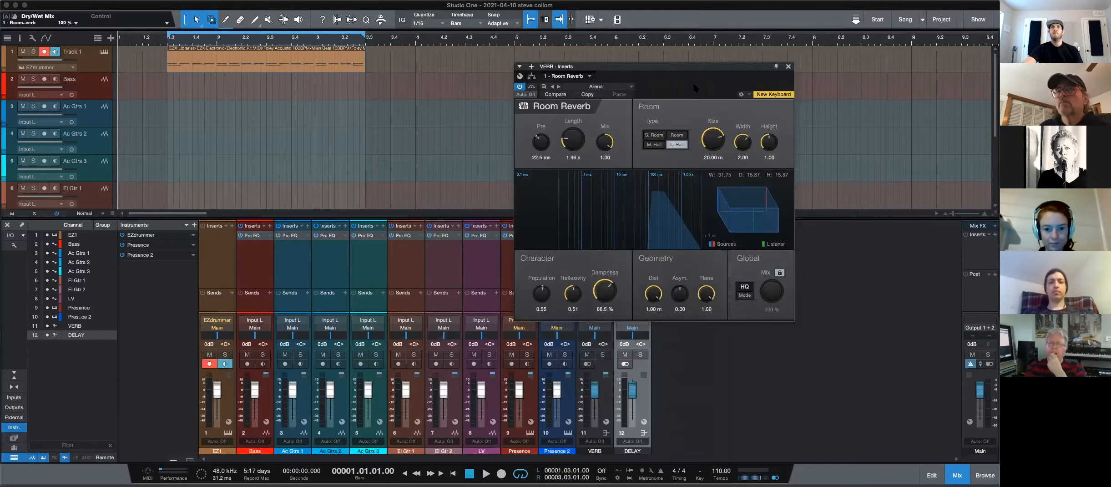
click(787, 67)
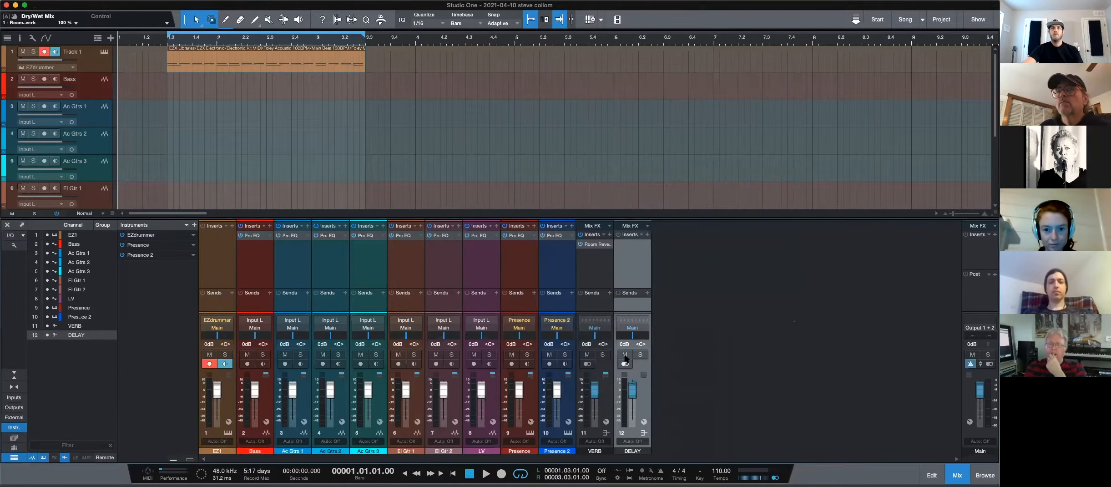
- Insert the PreSonus Analog Delay on the DELAY bus, load the 1968 Old Analog preset, and close the effect window
right_click(636, 250)
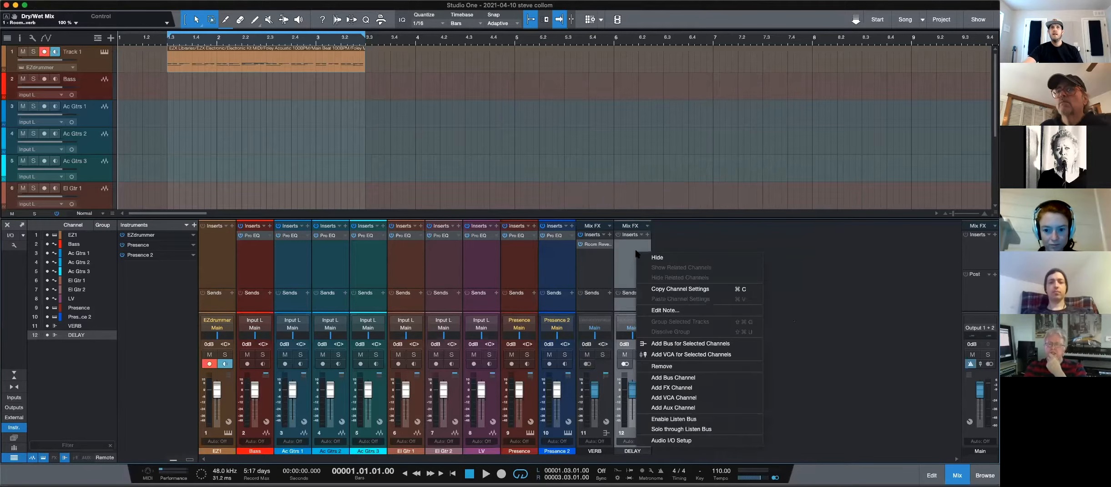
click(628, 255)
click(647, 234)
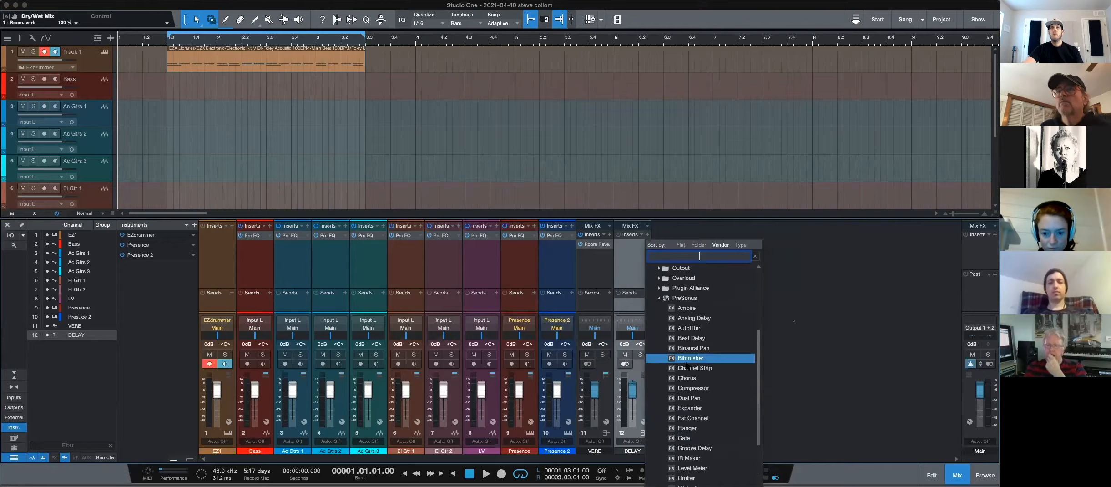
click(692, 318)
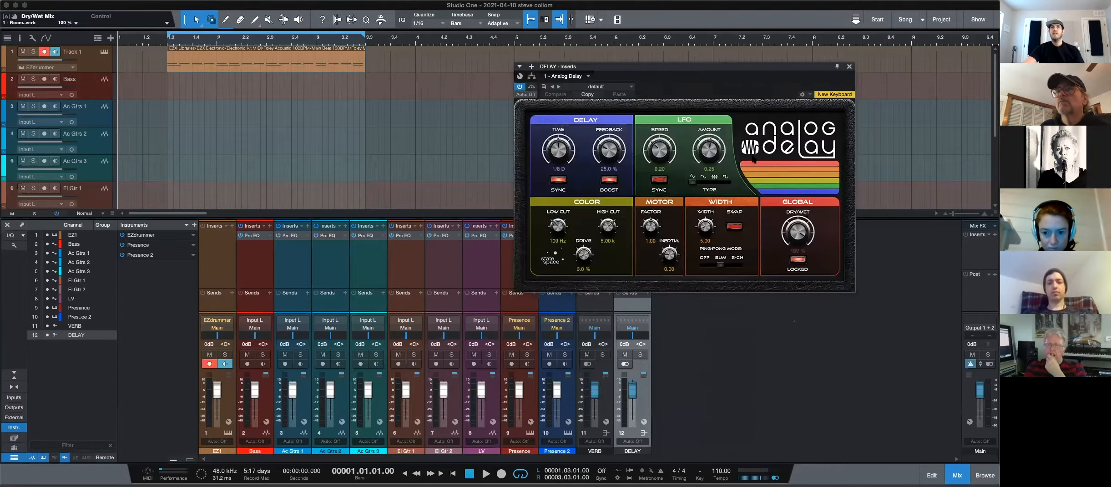
click(606, 86)
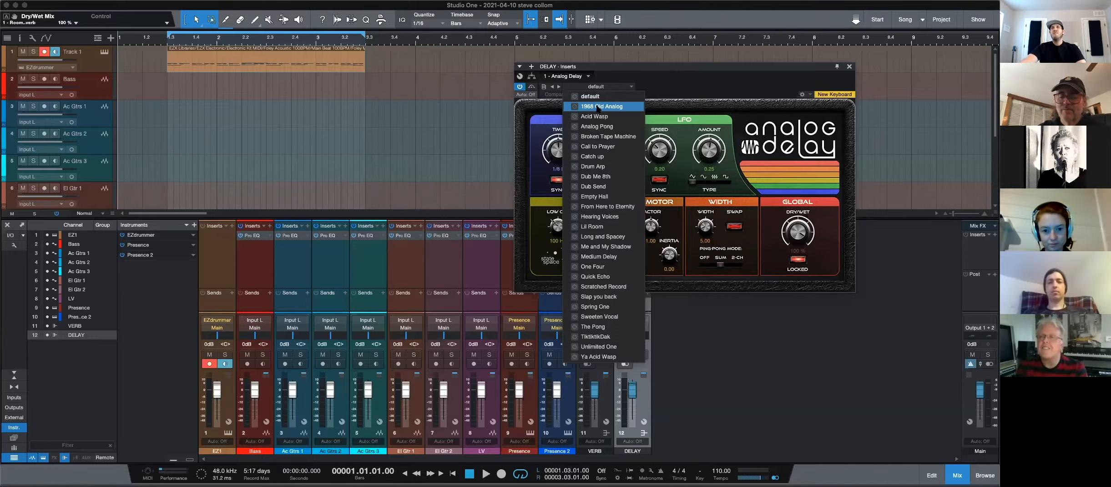
click(597, 107)
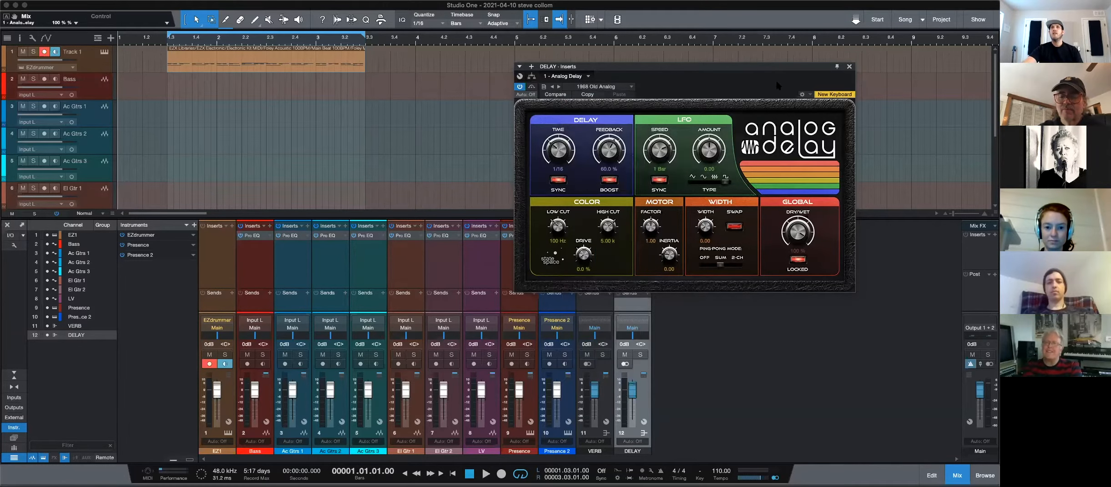
click(849, 67)
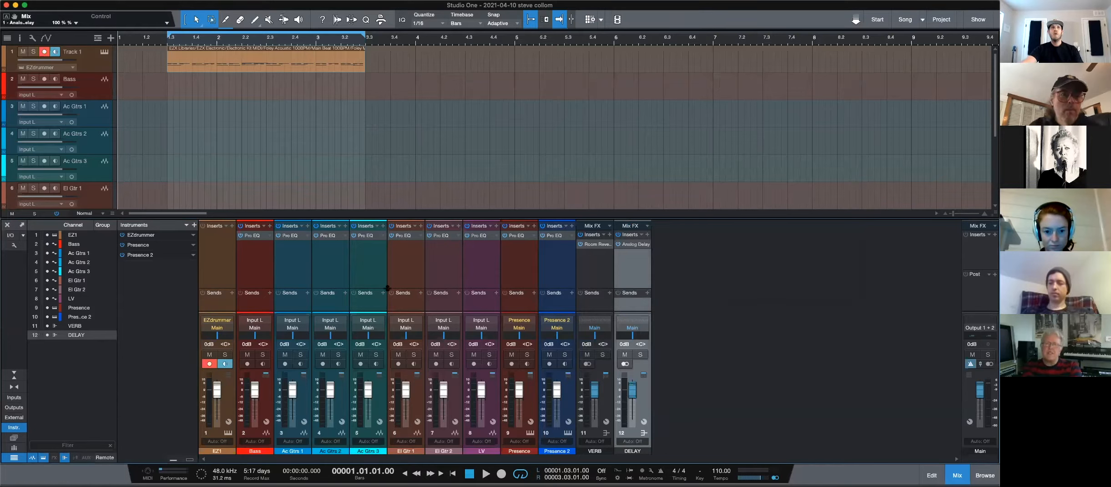
- Add a send from the Ac Gtrs 1 channel to VERB at about -13 dB, and enlarge the sends area
click(293, 296)
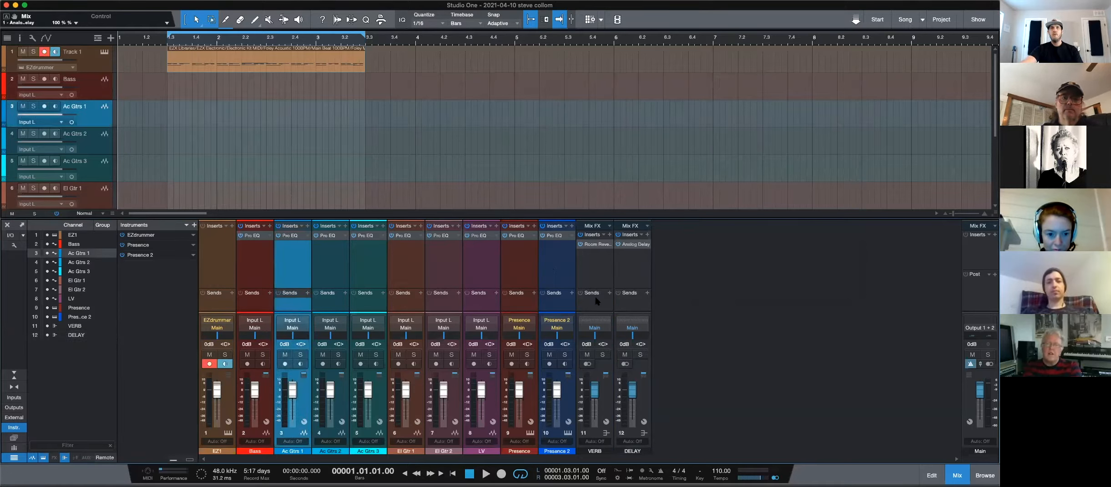
click(307, 293)
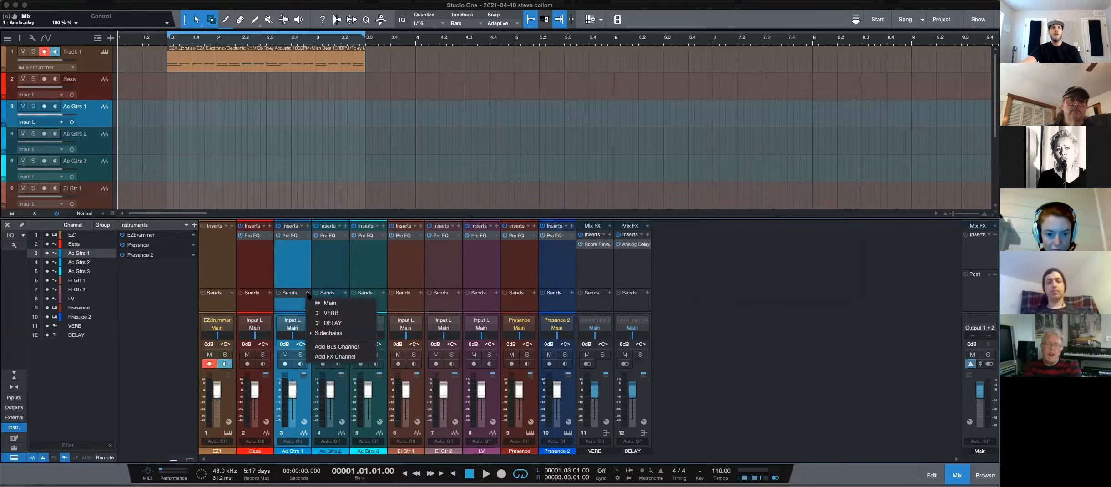
click(328, 332)
click(334, 313)
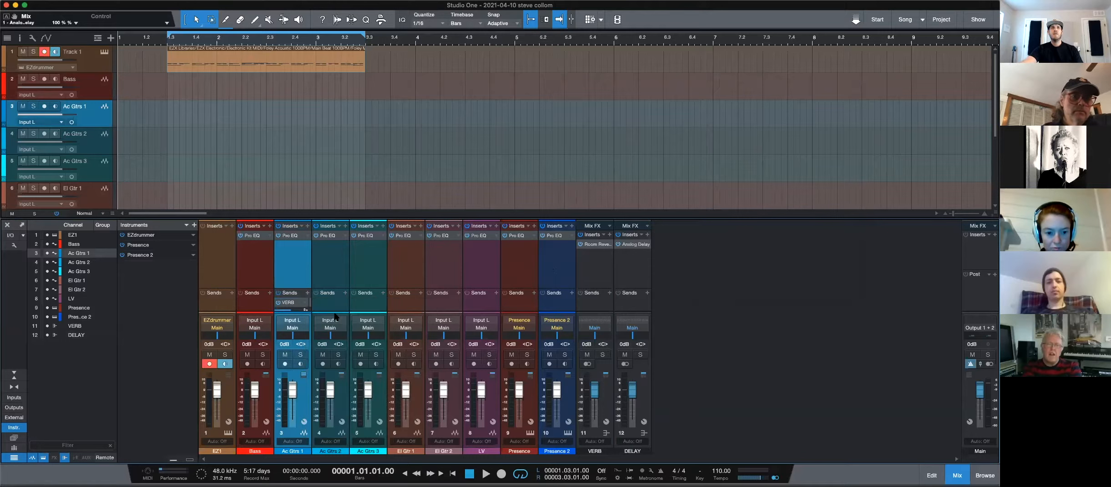
mouse_move(304, 288)
mouse_down()
mouse_move(303, 258)
mouse_move(305, 283)
mouse_move(279, 283)
mouse_move(312, 284)
mouse_move(287, 283)
mouse_up()
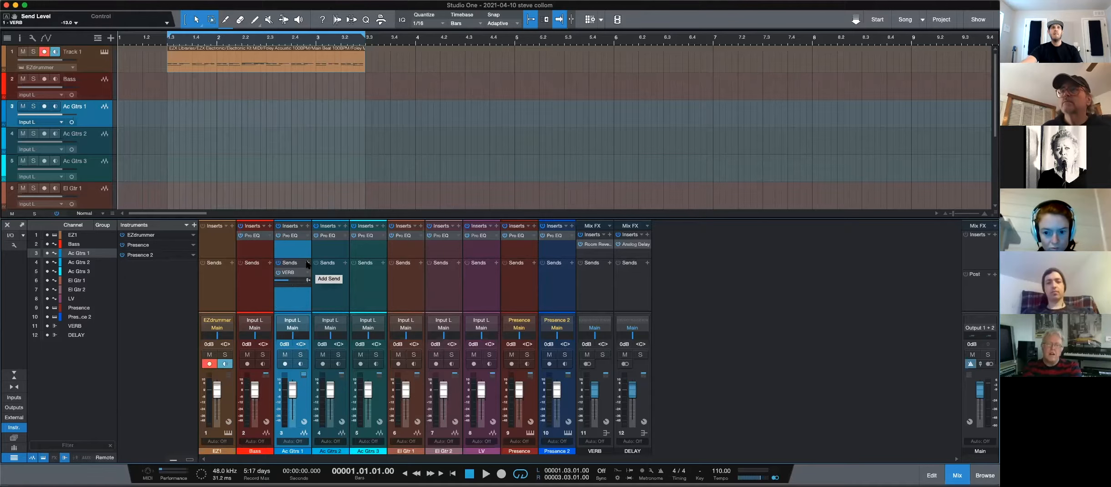
- Add a send from Ac Gtrs 1 to DELAY at about -17.8 dB, and make the mixer area taller
click(308, 263)
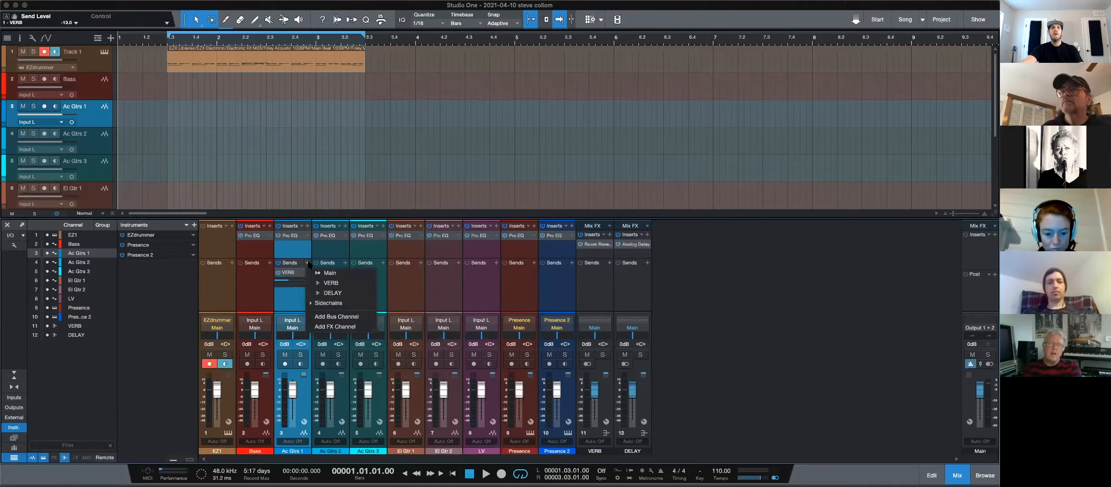
click(326, 287)
drag(294, 300, 287, 303)
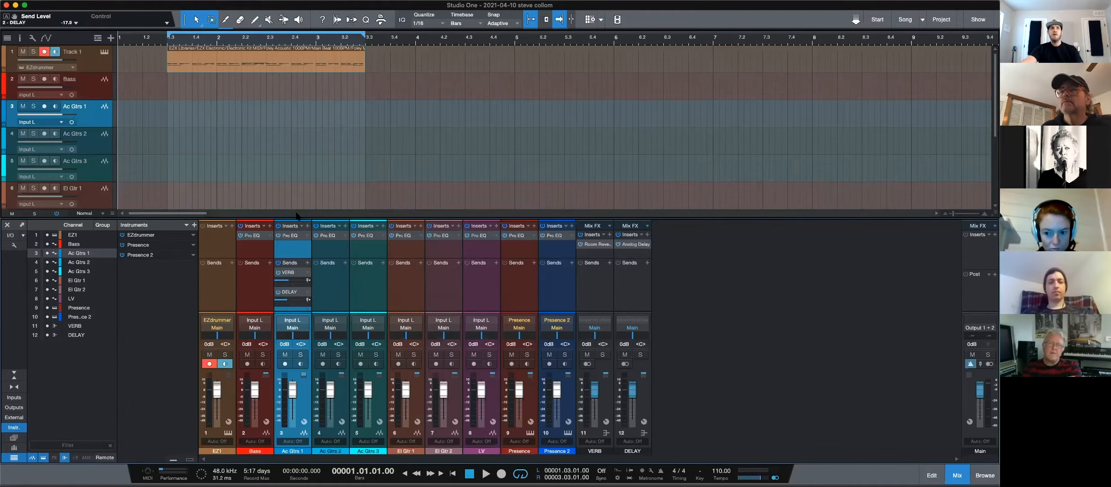
drag(303, 219, 303, 162)
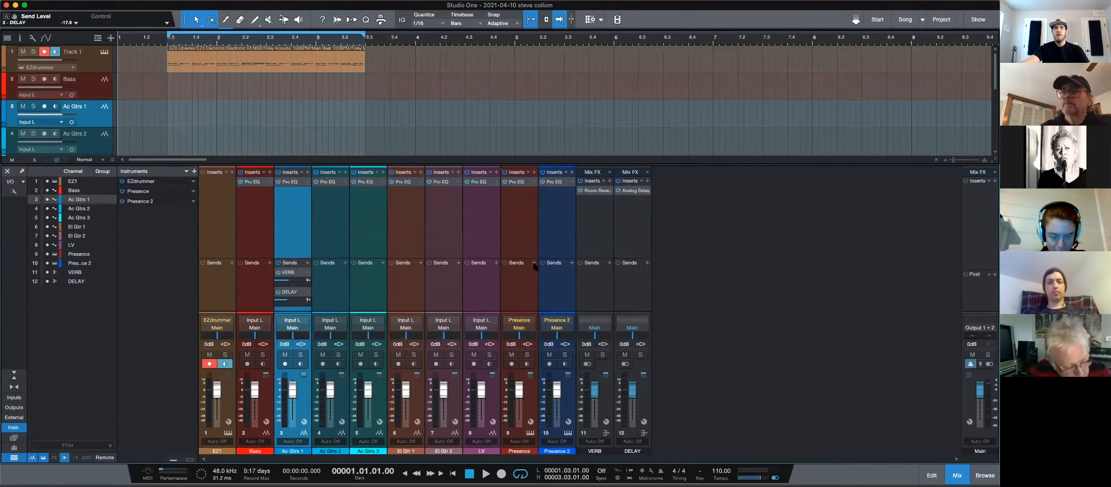
- Rename the Presence 2 instrument channel as Piano
click(551, 222)
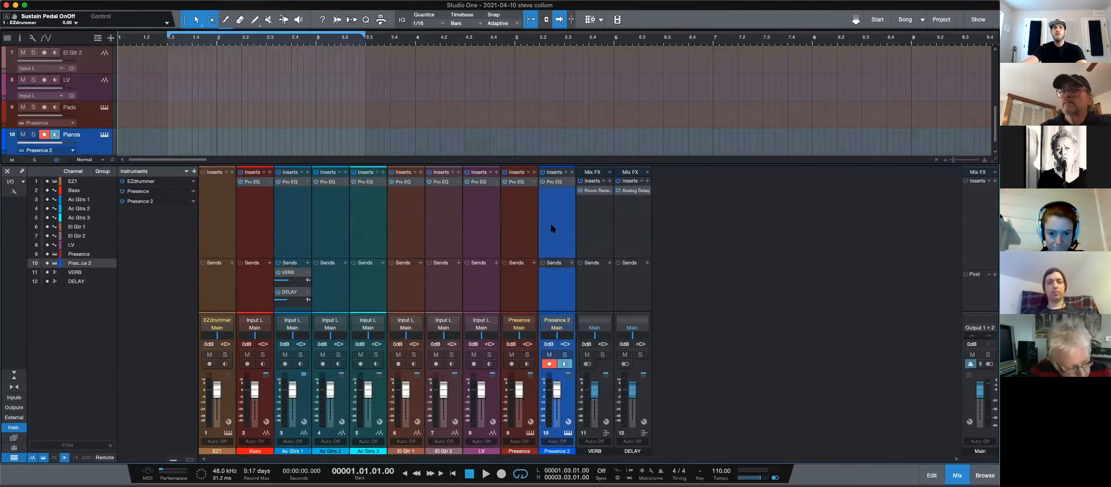
double_click(558, 450)
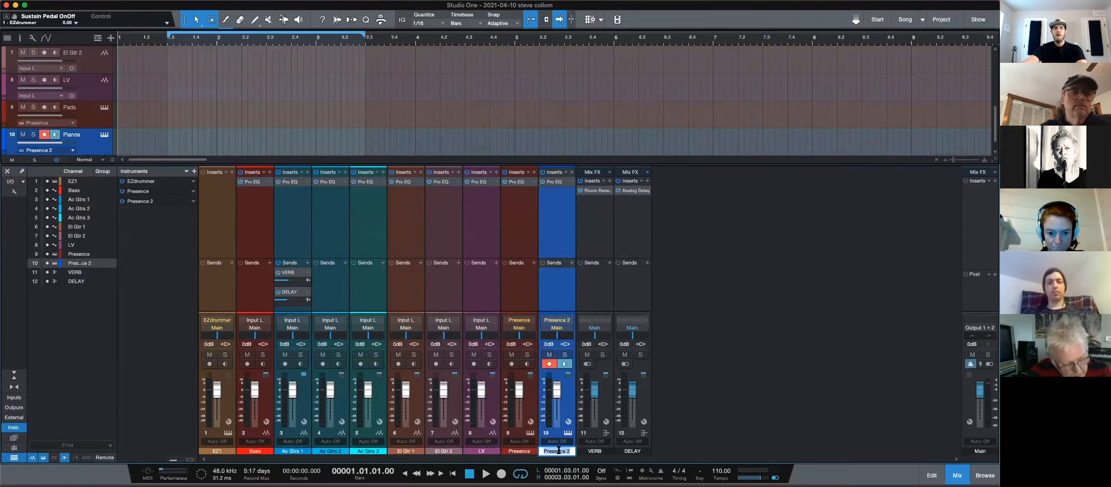
key(Escape)
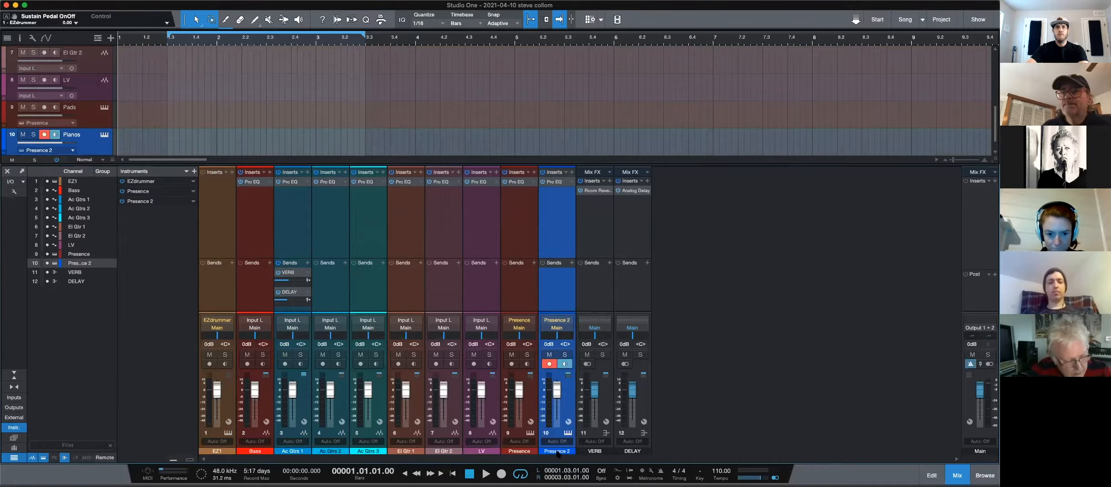
double_click(557, 451)
text(P)
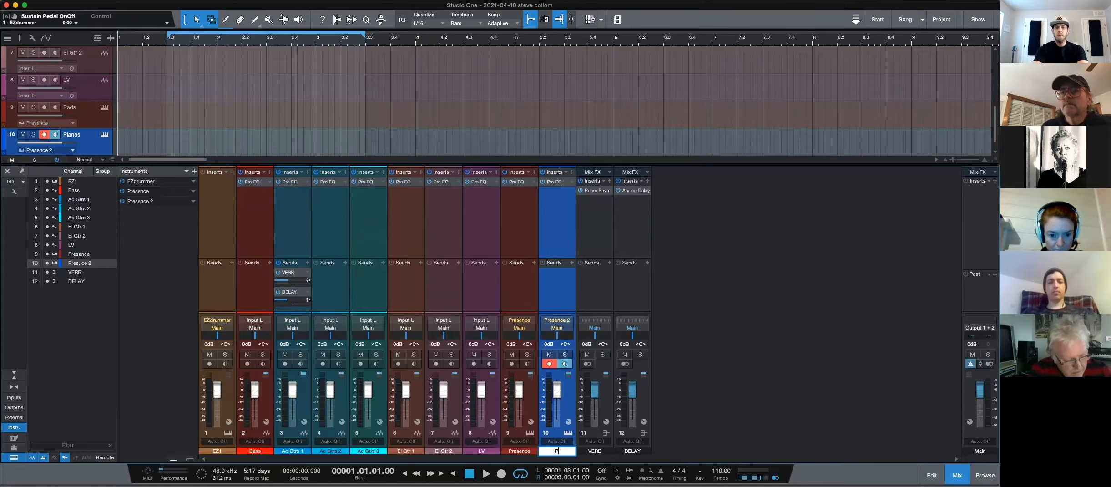
text(iano)
key(Return)
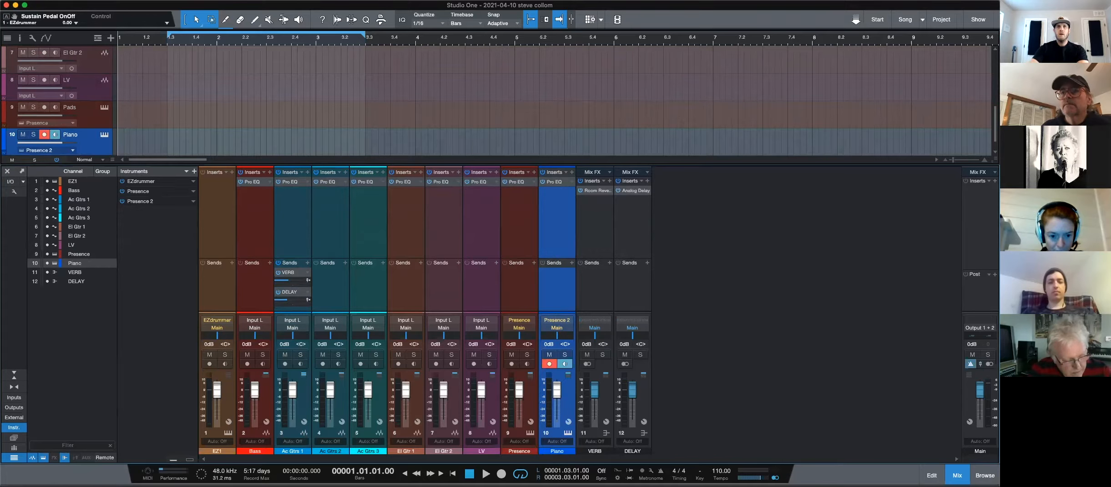
- Rename the Presence instrument channel as Pads
click(523, 451)
click(523, 452)
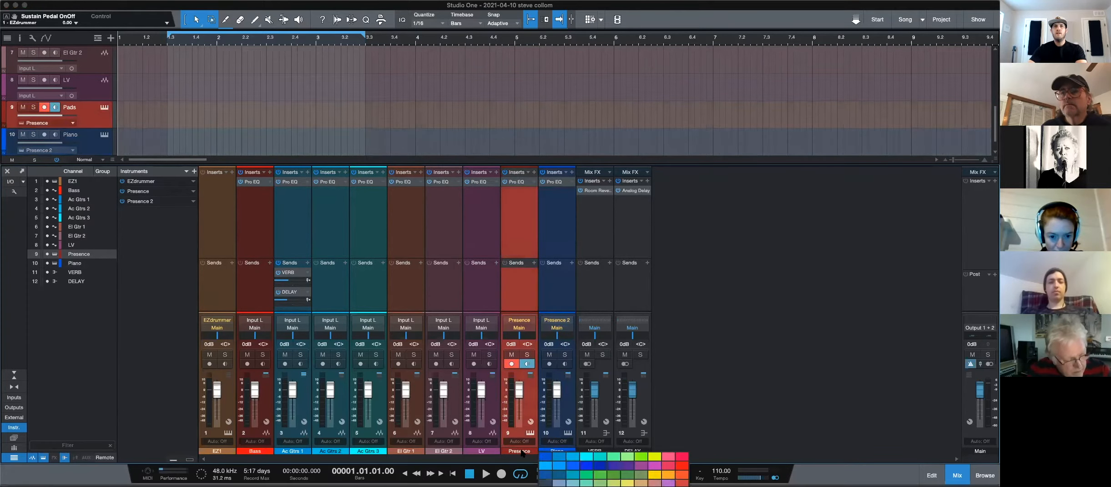
double_click(521, 450)
text(PAD)
key(BackSpace)
key(BackSpace)
text(ads)
key(Return)
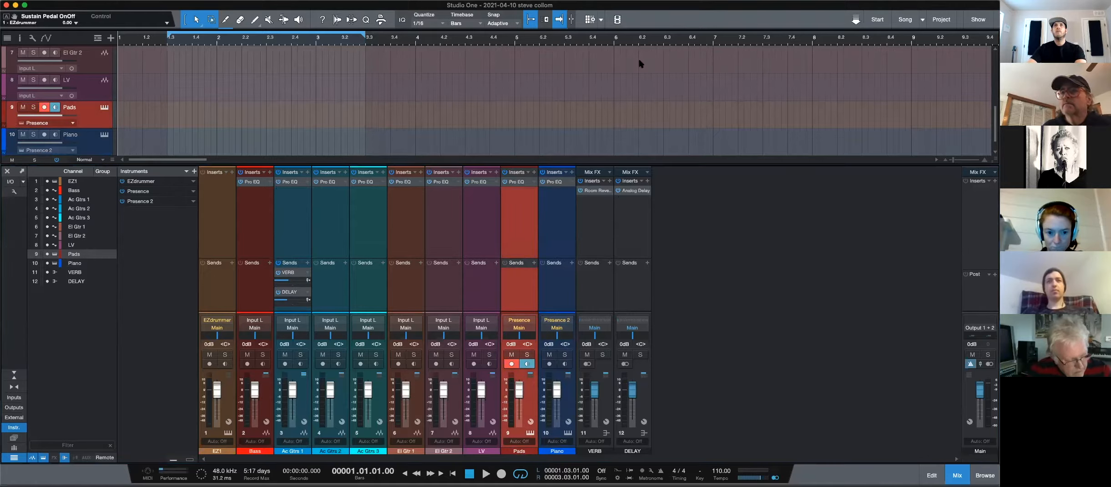
- Add a bus for the Piano channel and name the bus PIANO
click(554, 235)
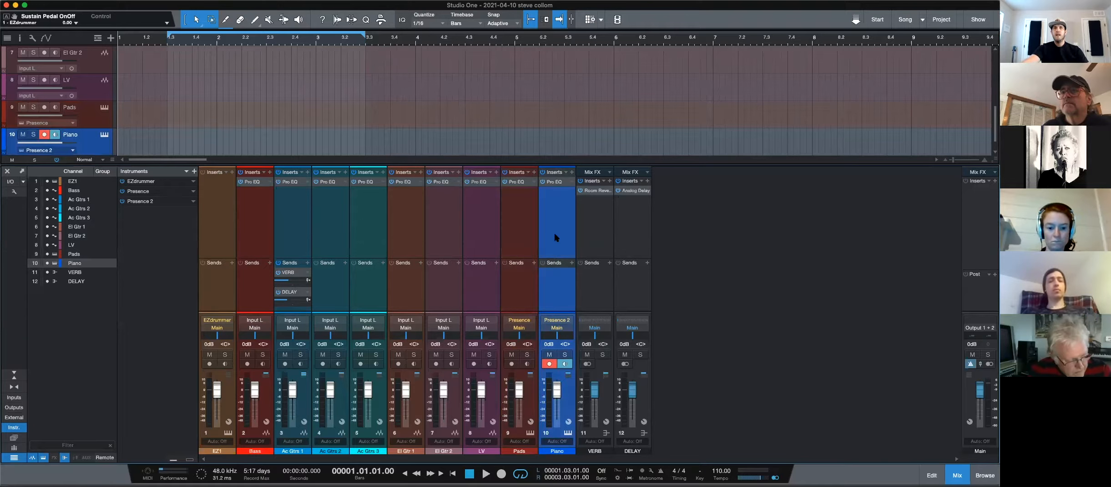
right_click(554, 237)
click(546, 207)
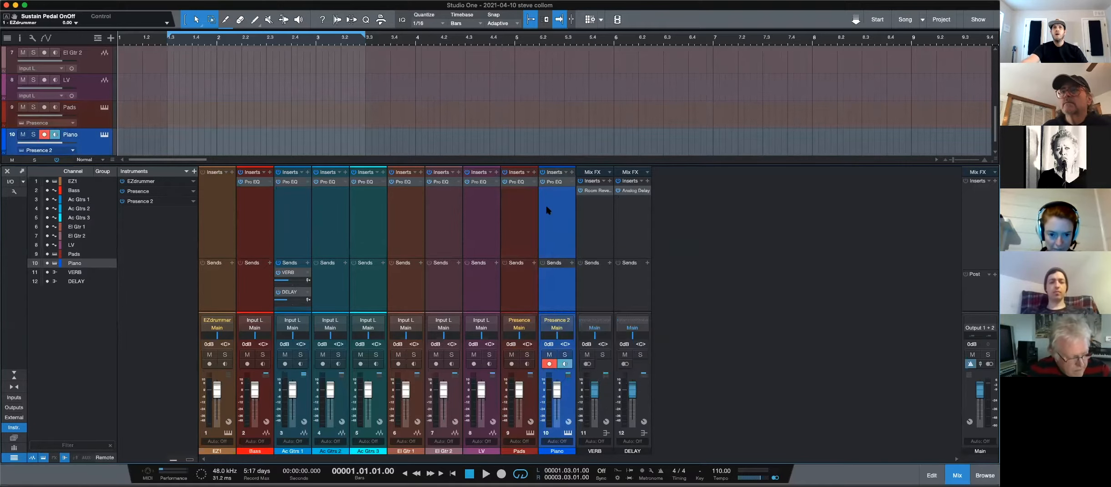
right_click(547, 207)
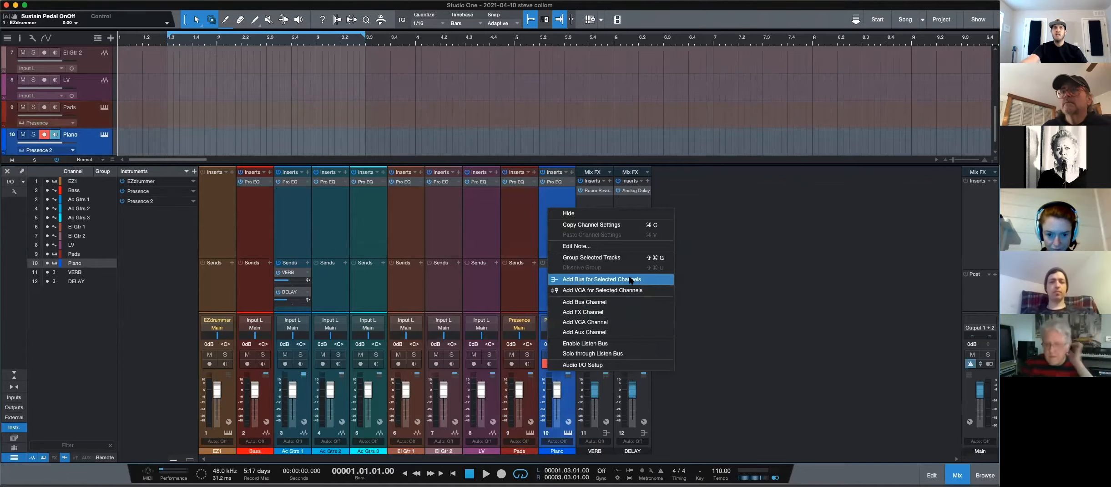
click(581, 280)
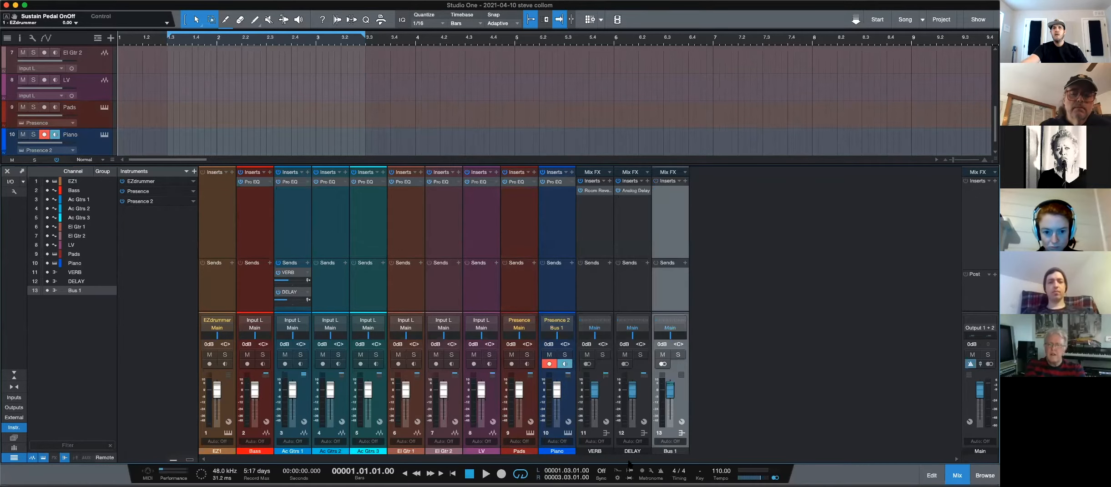
double_click(673, 453)
text(PlANO)
key(Return)
- Add a bus for the Pads channel and name the bus STRINGS
click(519, 231)
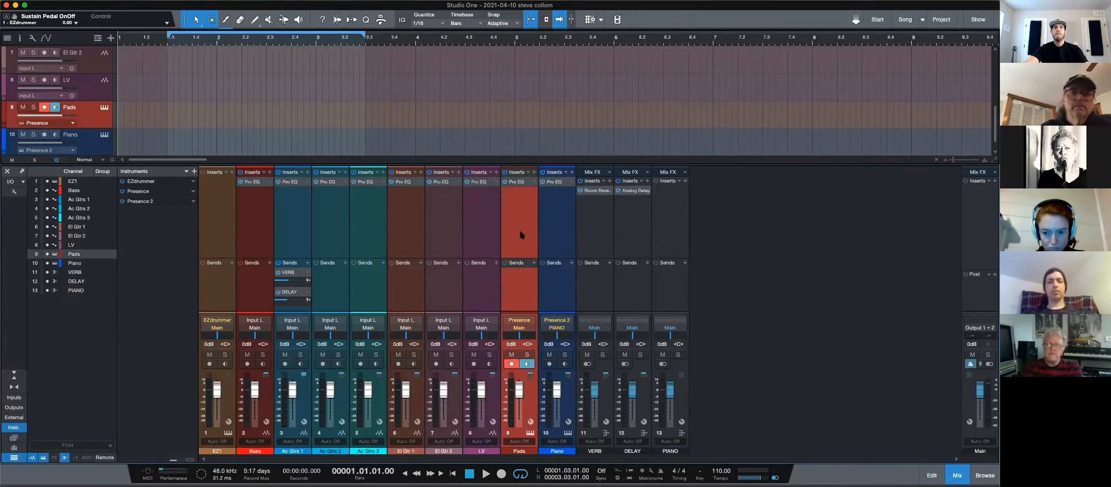
right_click(520, 230)
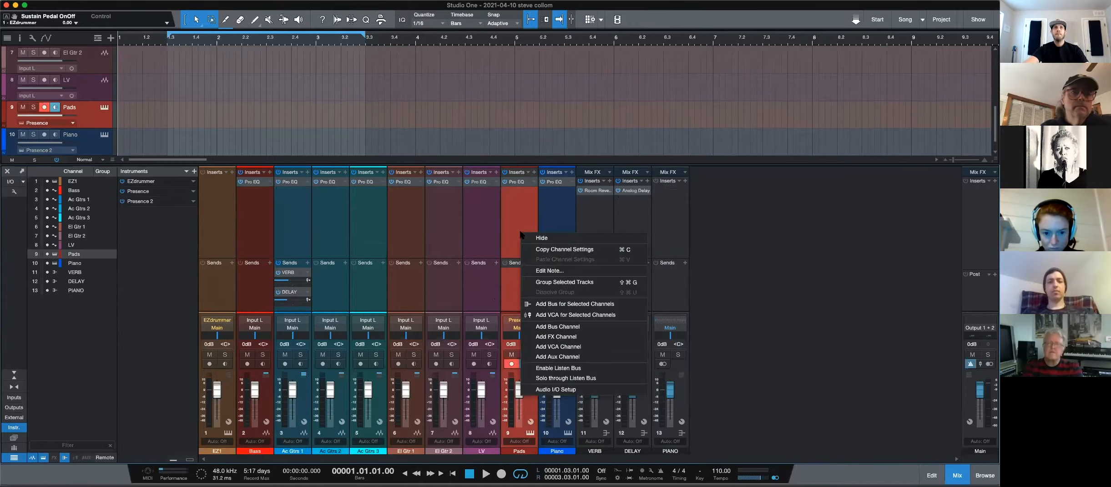
click(560, 303)
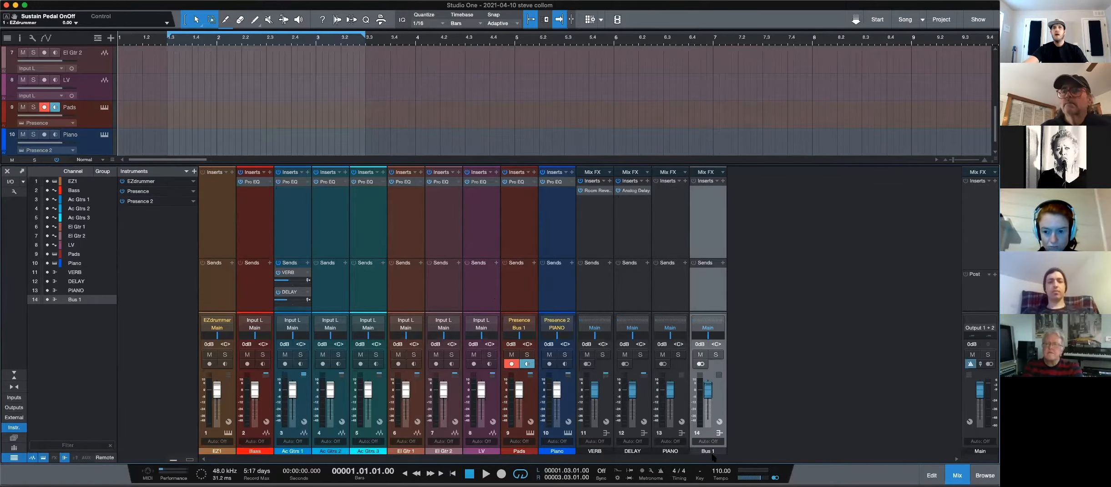
click(713, 452)
double_click(709, 450)
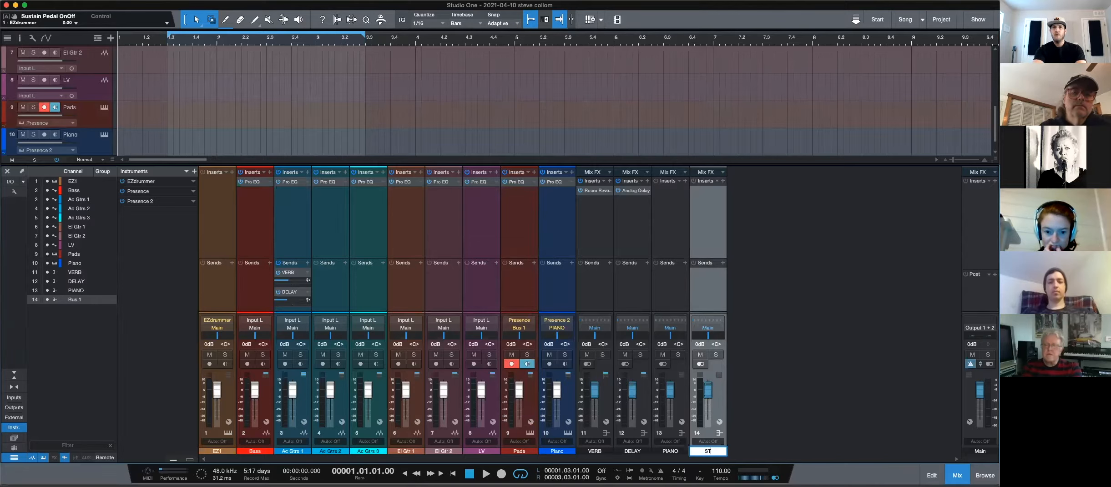
key(Return)
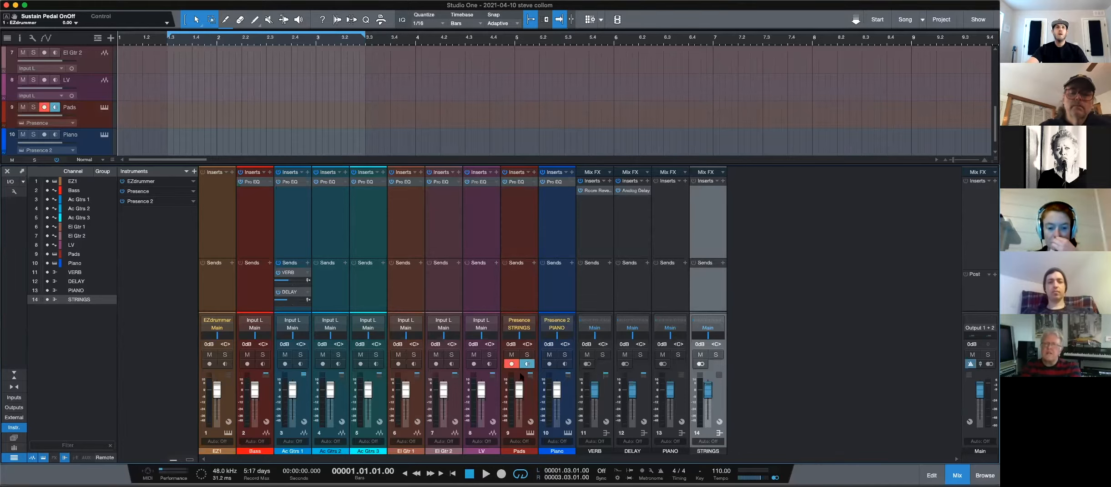
- Add a bus for the LV channel and name the bus LV
click(476, 218)
right_click(475, 217)
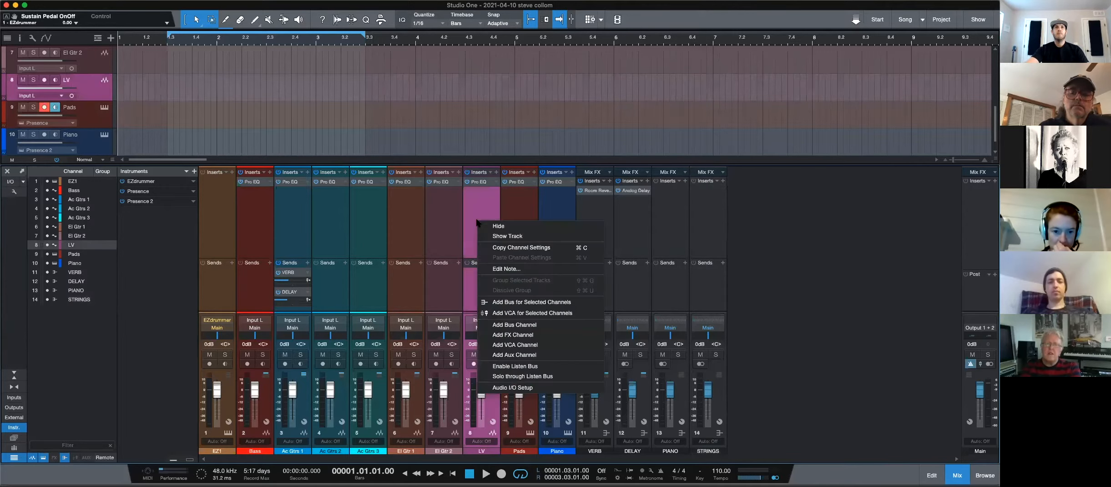
click(520, 302)
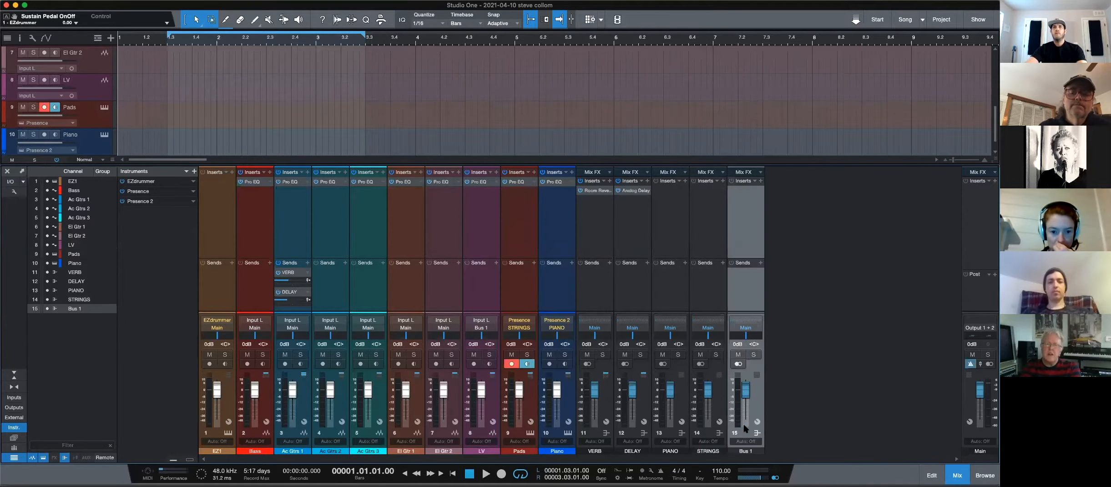
double_click(746, 451)
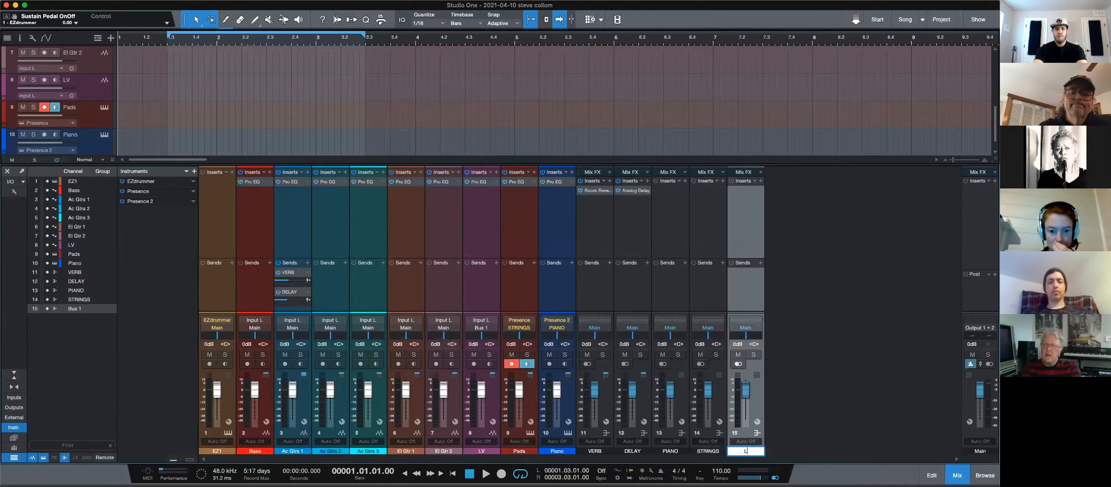
text(LV)
key(Return)
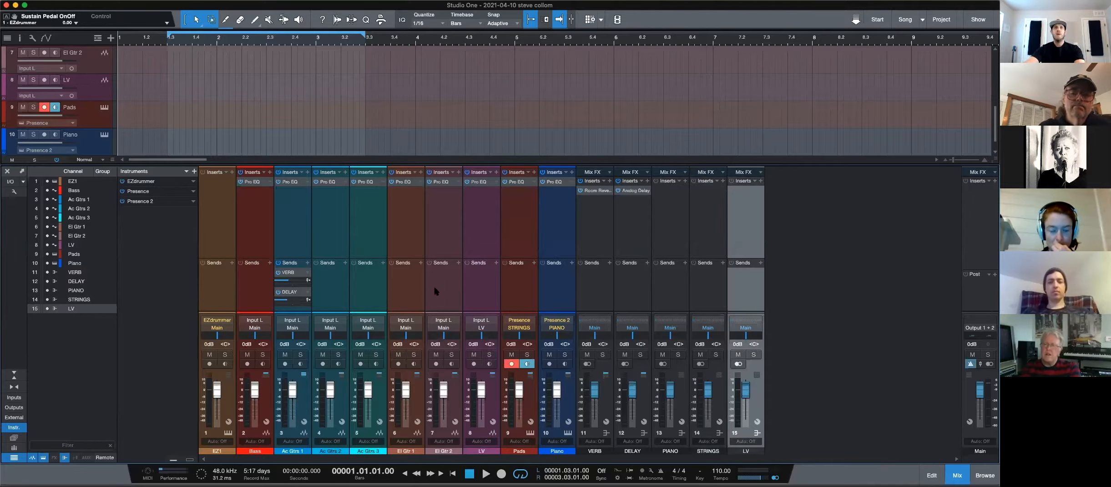
- Add one shared bus for the El Gtr 1 and El Gtr 2 channels and name it EL GTR
click(446, 283)
click(403, 225)
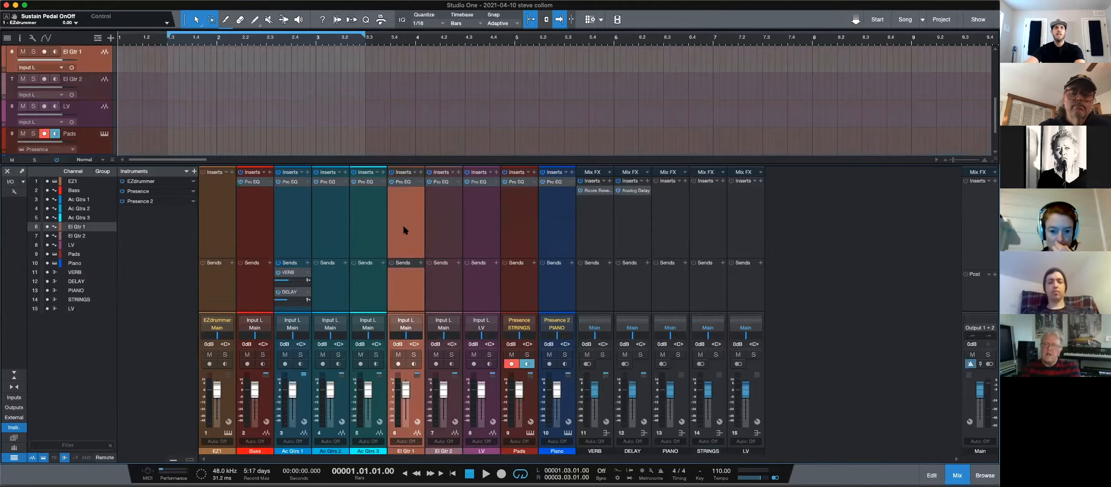
shift+click(446, 229)
right_click(447, 227)
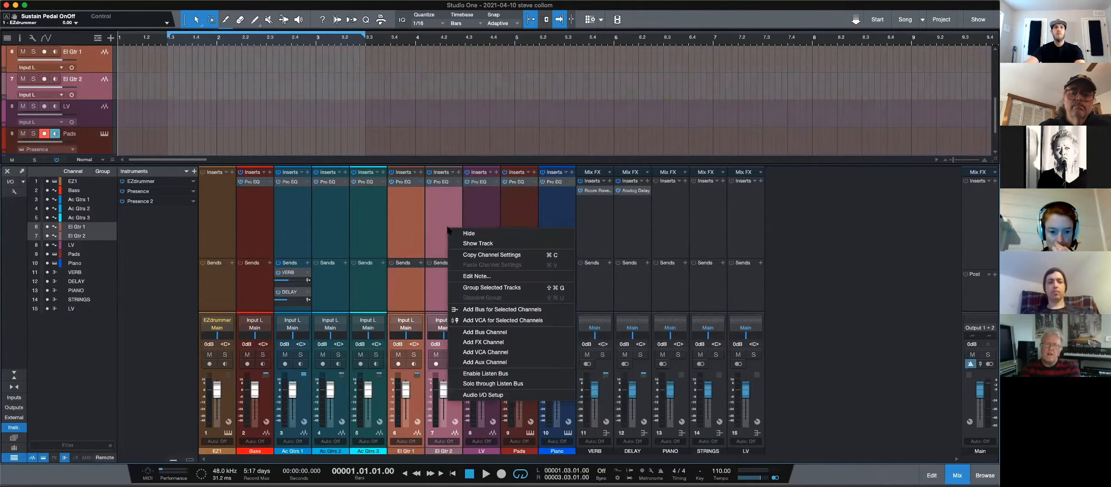
click(485, 331)
double_click(783, 451)
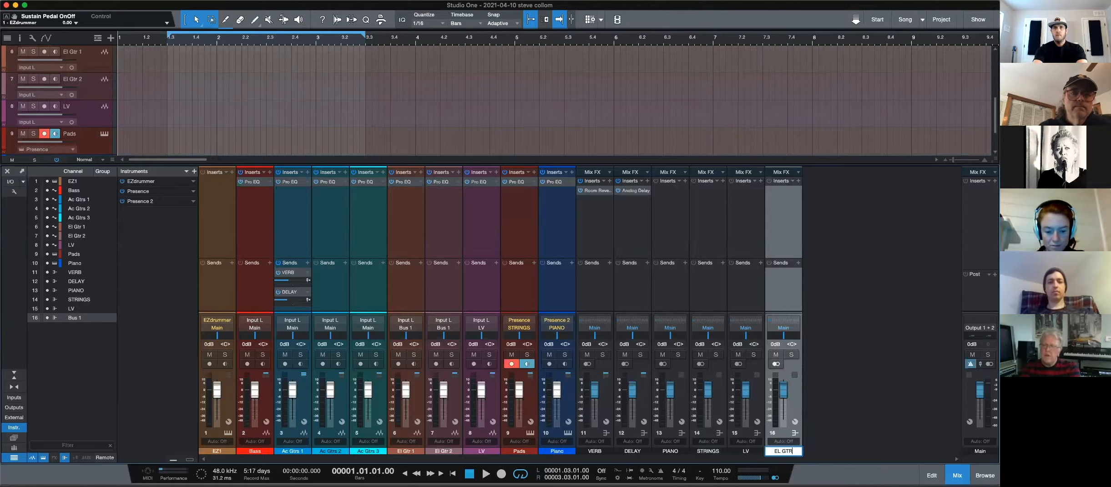
key(Return)
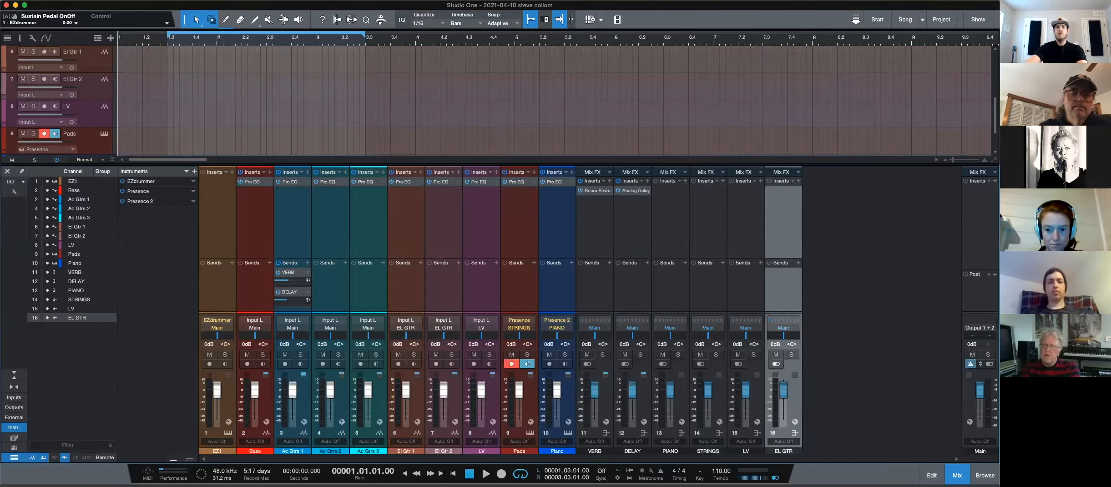
click(371, 223)
shift+click(293, 228)
right_click(368, 240)
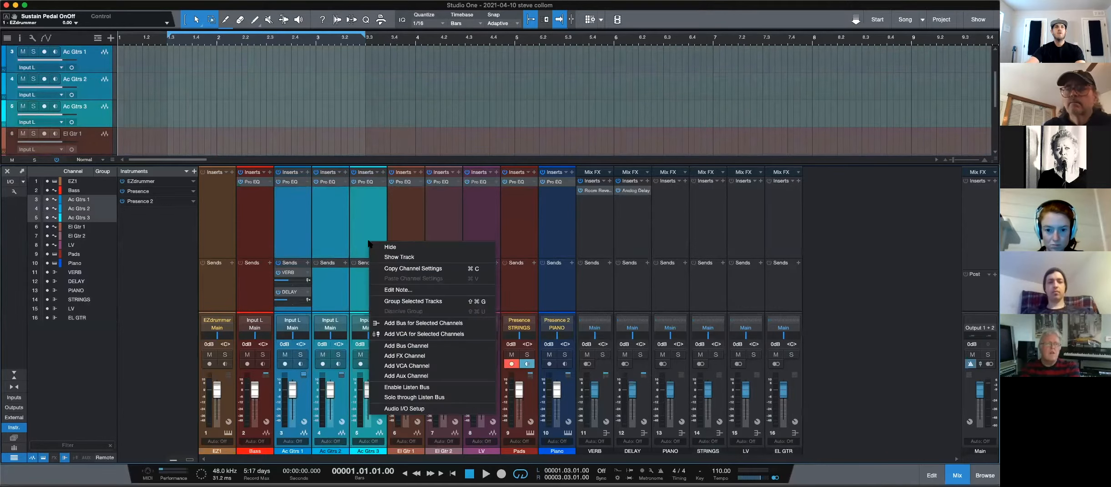
click(416, 213)
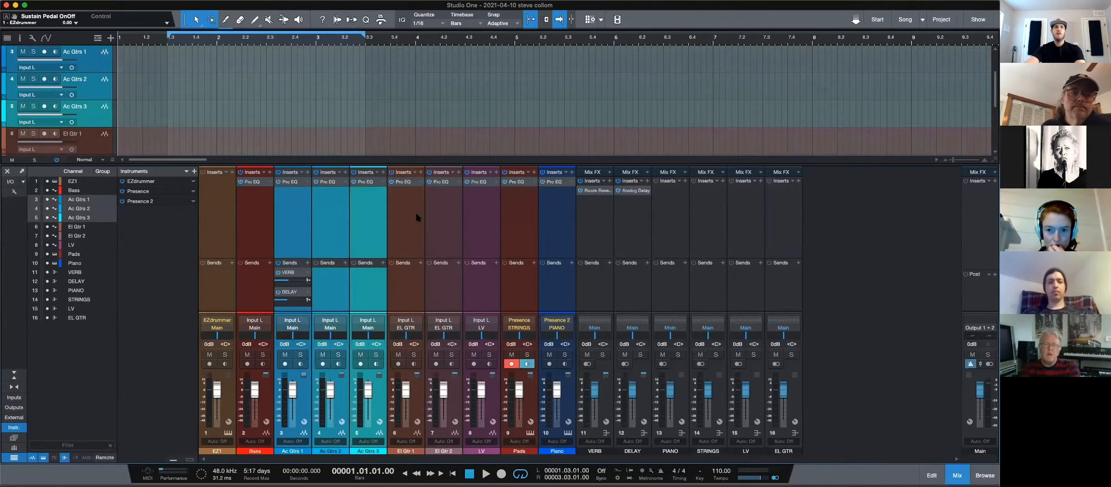
click(402, 219)
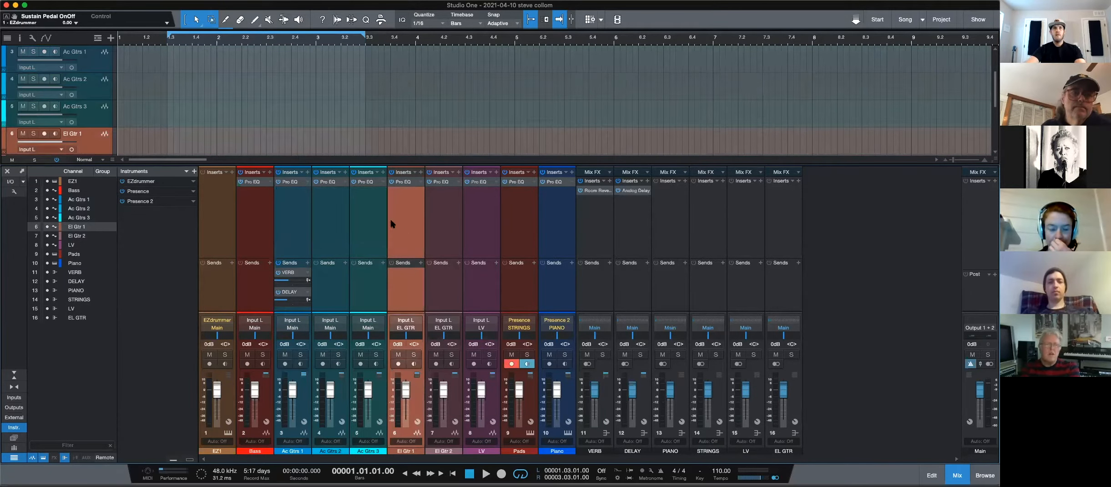
click(363, 225)
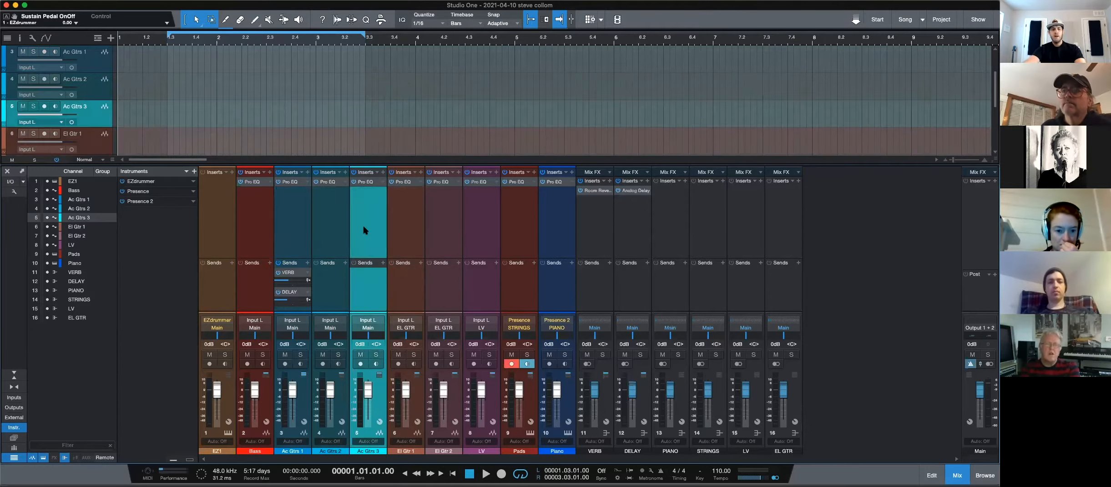
shift+click(289, 228)
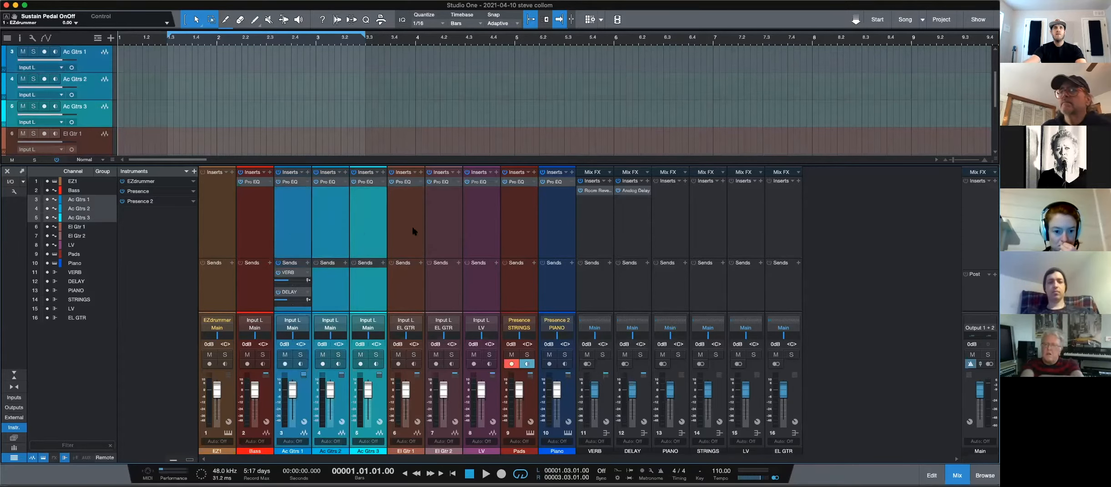
click(222, 228)
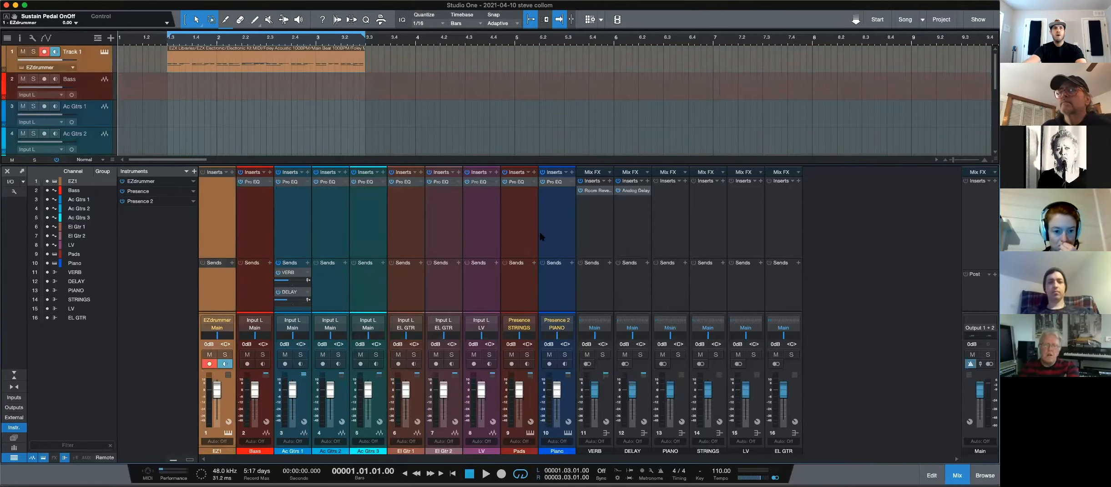
shift+click(789, 227)
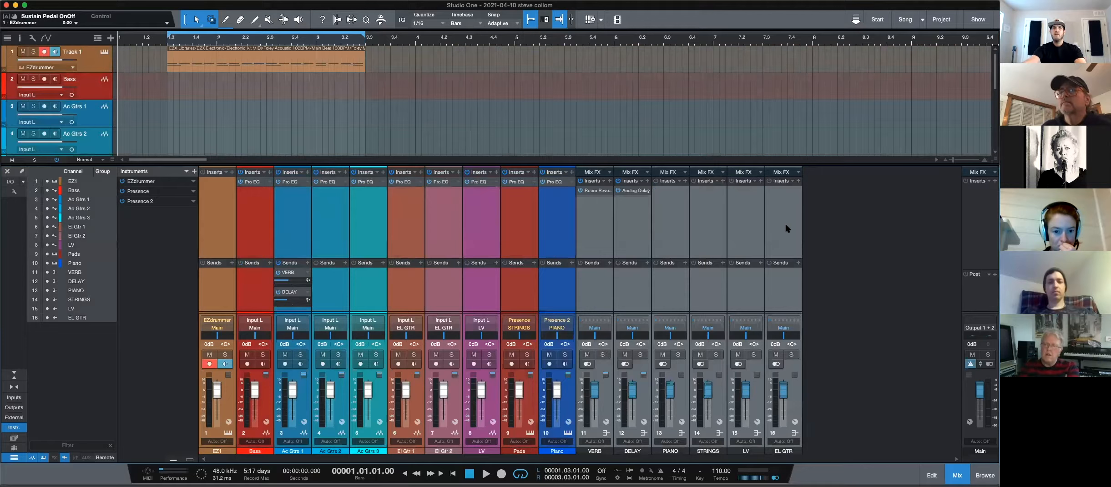
click(368, 228)
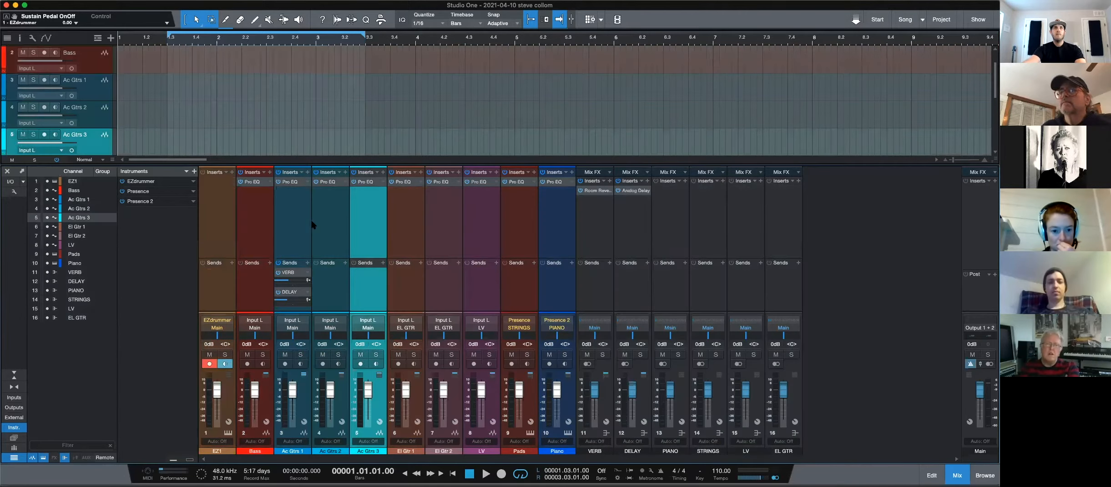
- Add one shared bus for the Ac Gtrs 1, Ac Gtrs 2 and Ac Gtrs 3 channels and name it AC GTR
click(294, 217)
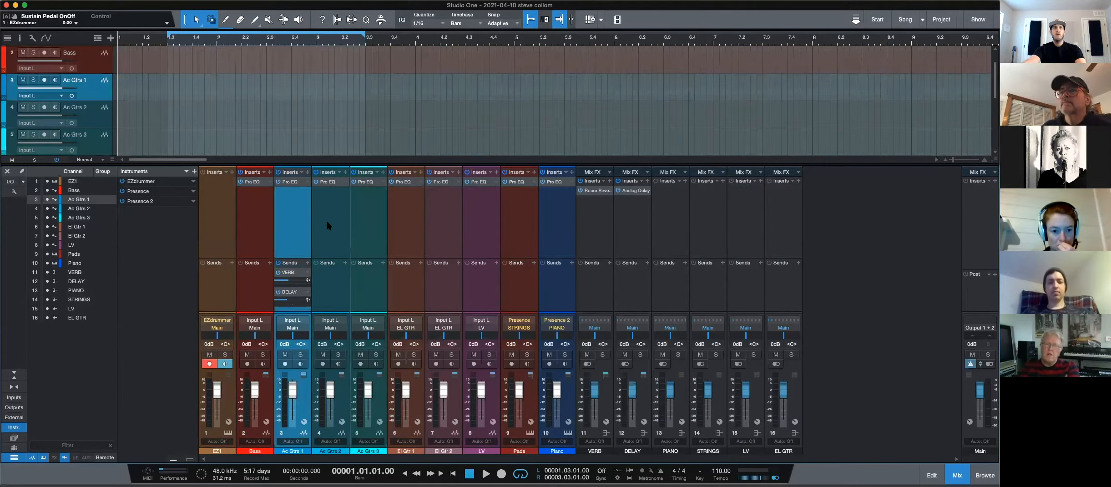
shift+click(368, 226)
right_click(368, 232)
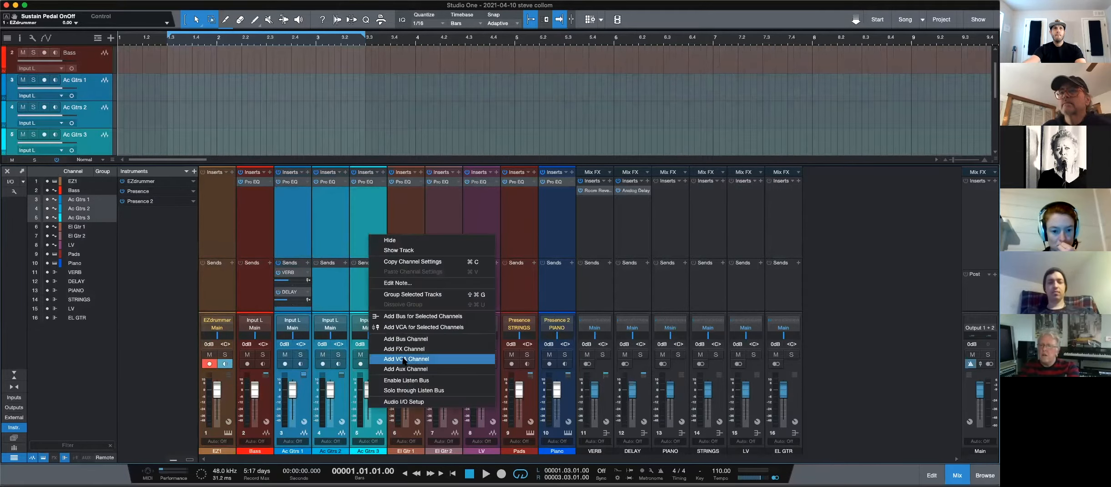
click(398, 317)
double_click(822, 450)
text(AC GTR)
key(Return)
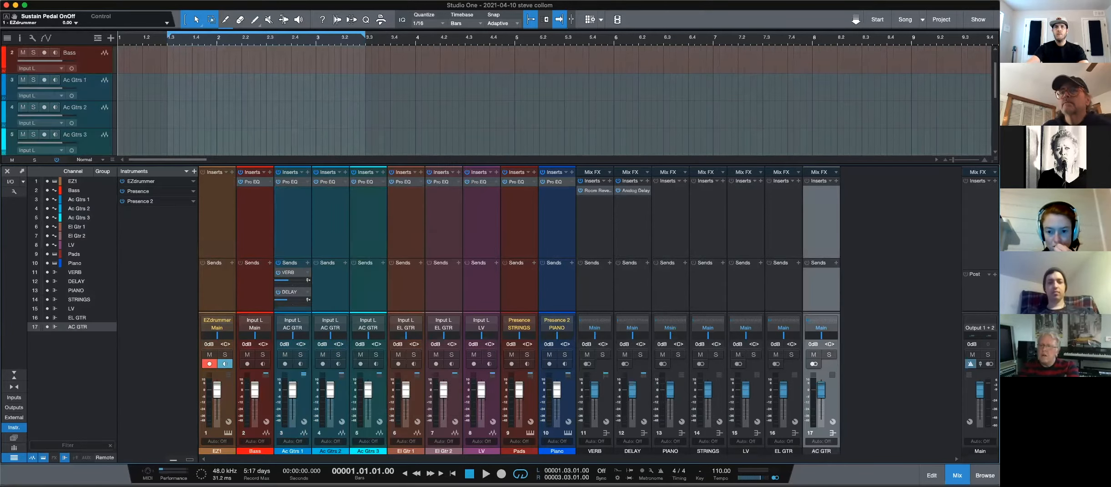
- Add a bus for the Bass channel and name the bus BASS
right_click(254, 220)
click(283, 296)
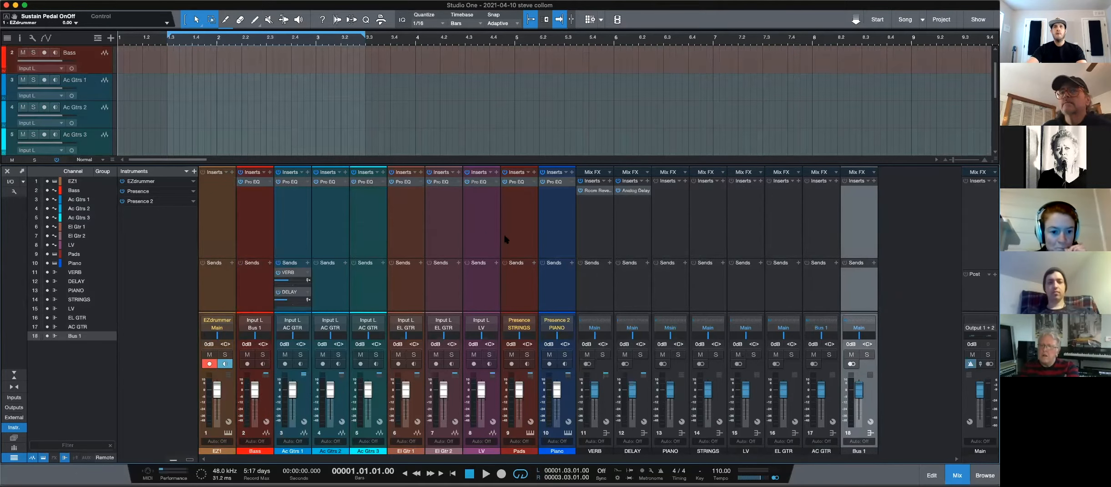
double_click(859, 450)
text(BASS)
key(Return)
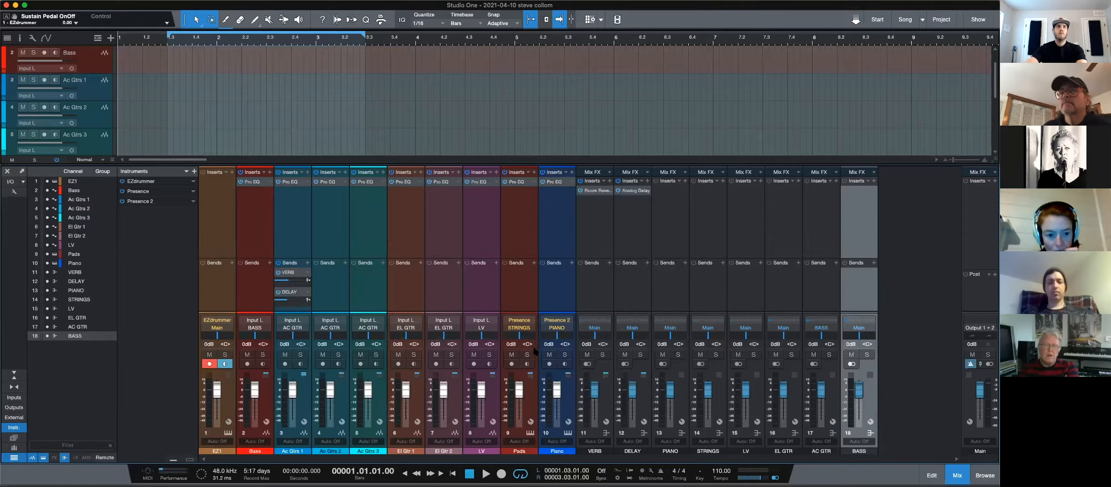
- Add a bus for the EZ1 drum channel and name the bus DRUMS
click(224, 236)
right_click(224, 234)
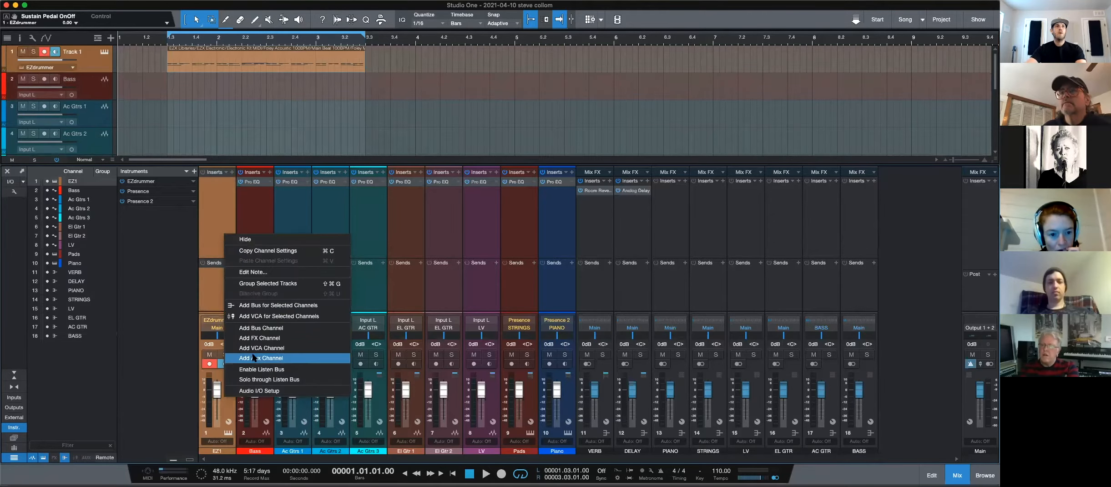
click(262, 306)
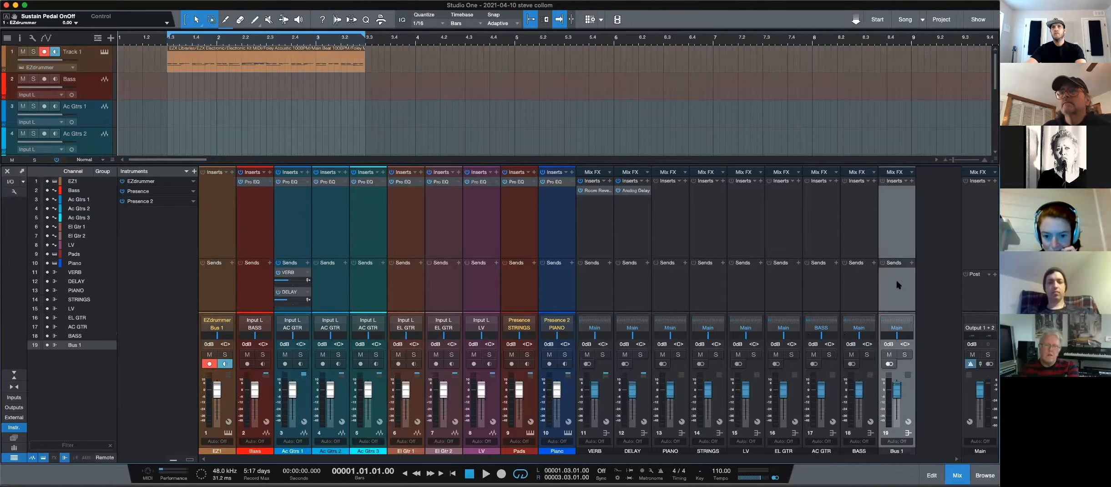
double_click(900, 450)
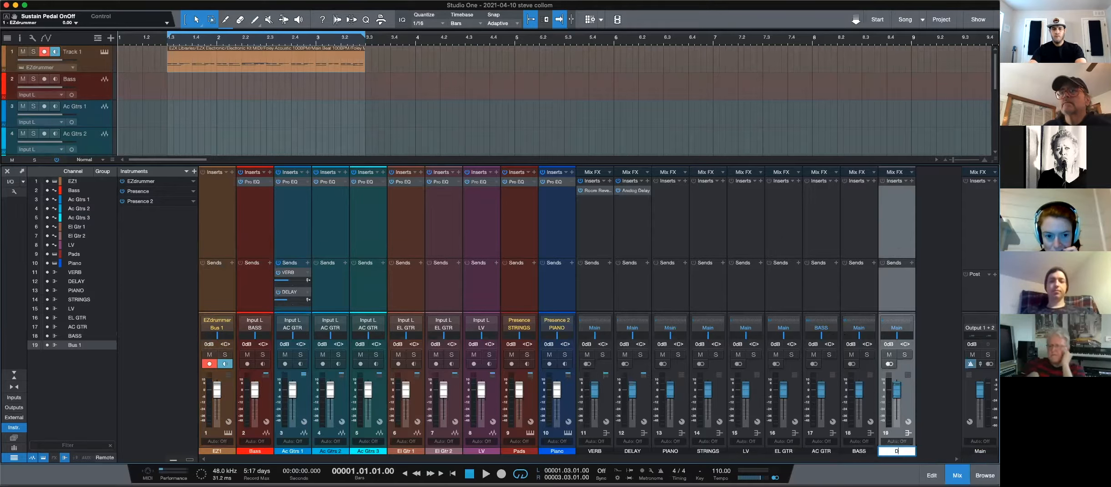
text(DRUMS)
key(Return)
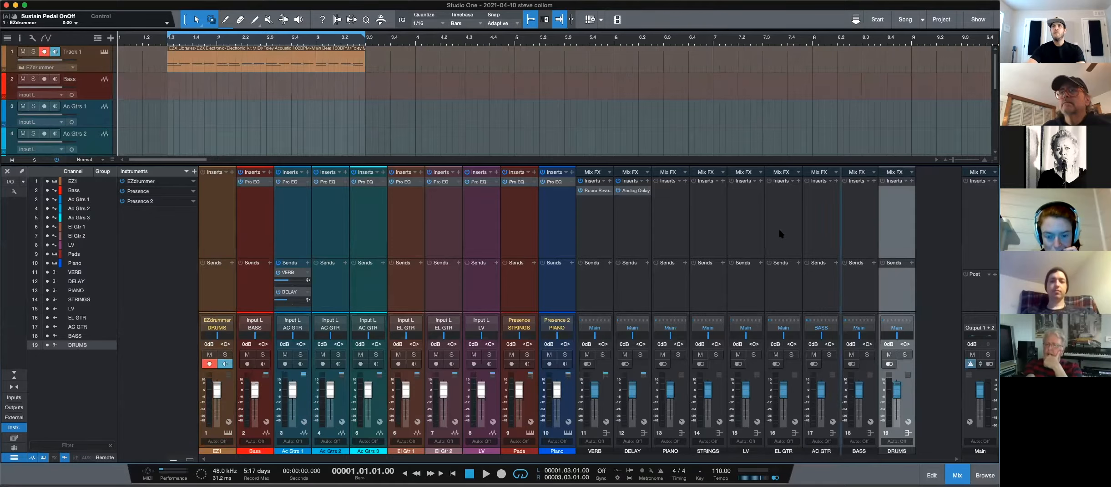
- Reorder the mixer so the DRUMS and BASS buses sit directly after the DELAY channel
drag(651, 236, 652, 236)
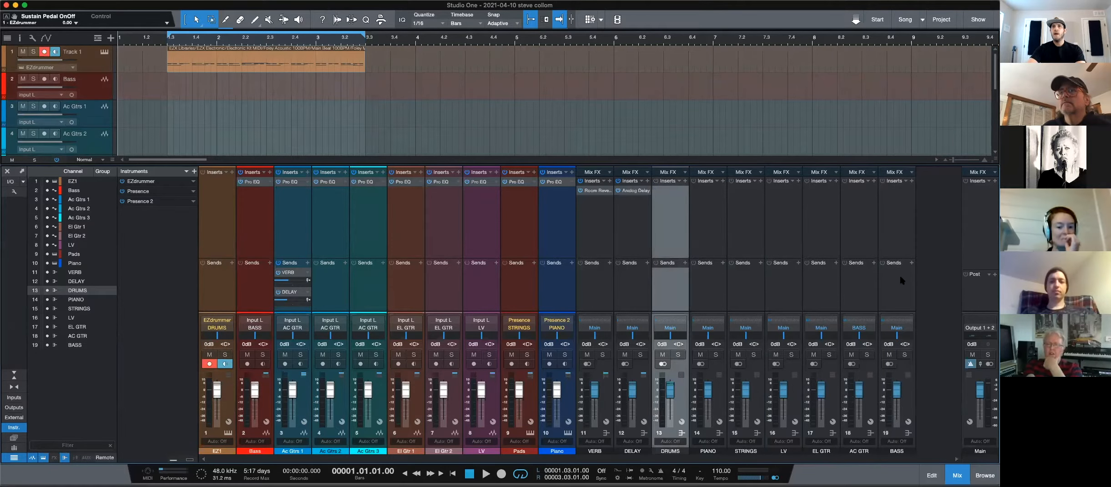
click(900, 231)
drag(855, 231, 698, 243)
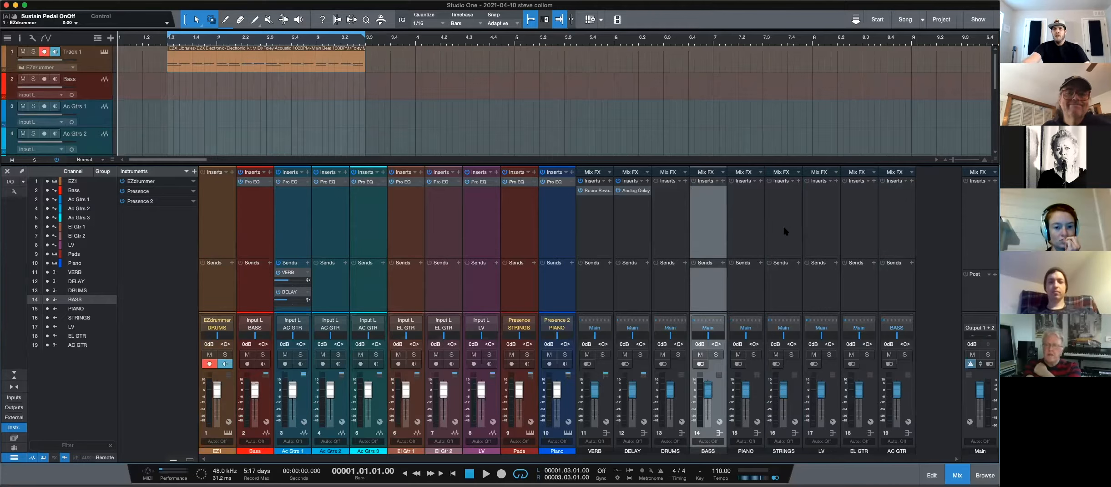
- Move the LV bus to the end of the bus row and place the EL GTR and AC GTR buses right after BASS
click(814, 245)
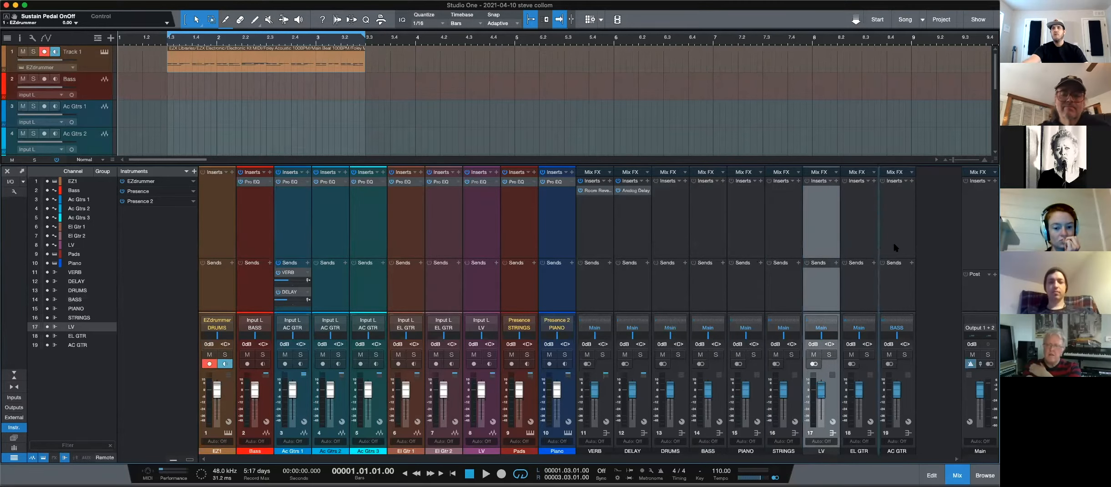
drag(903, 245, 906, 250)
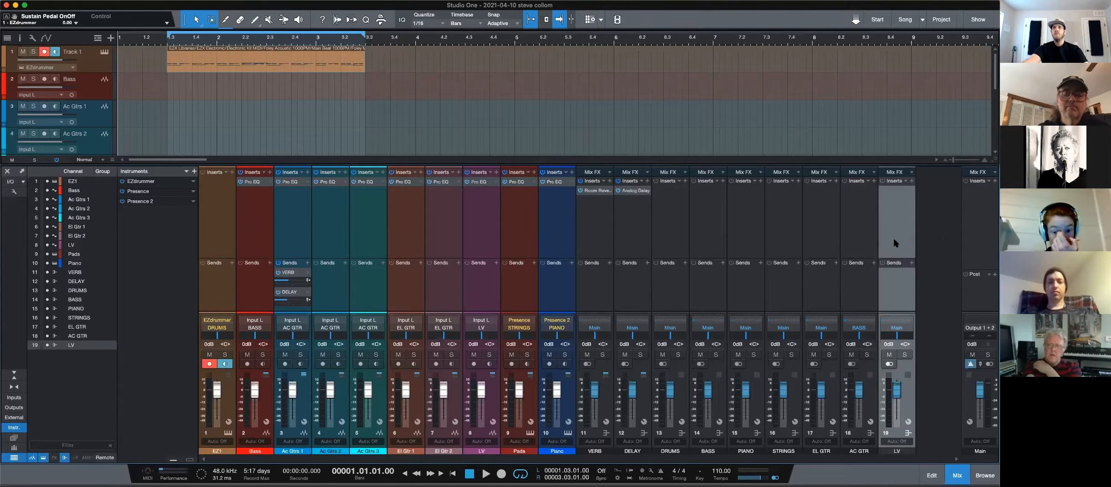
click(851, 232)
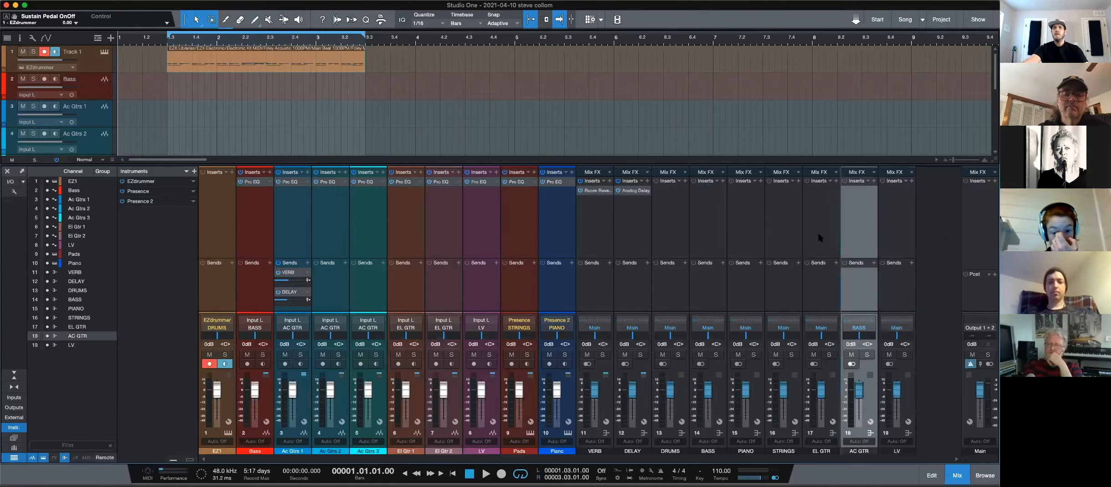
drag(737, 233, 737, 234)
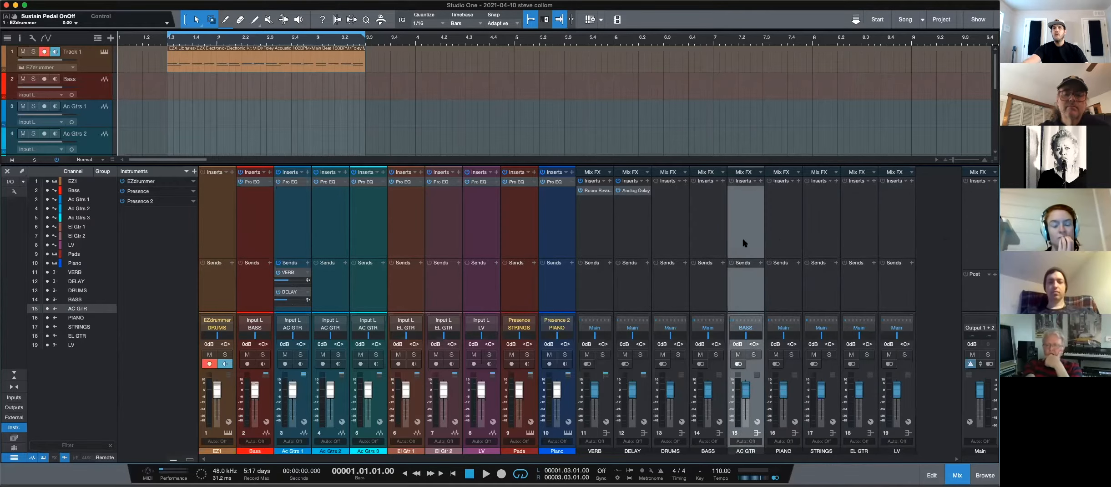
drag(855, 236, 736, 237)
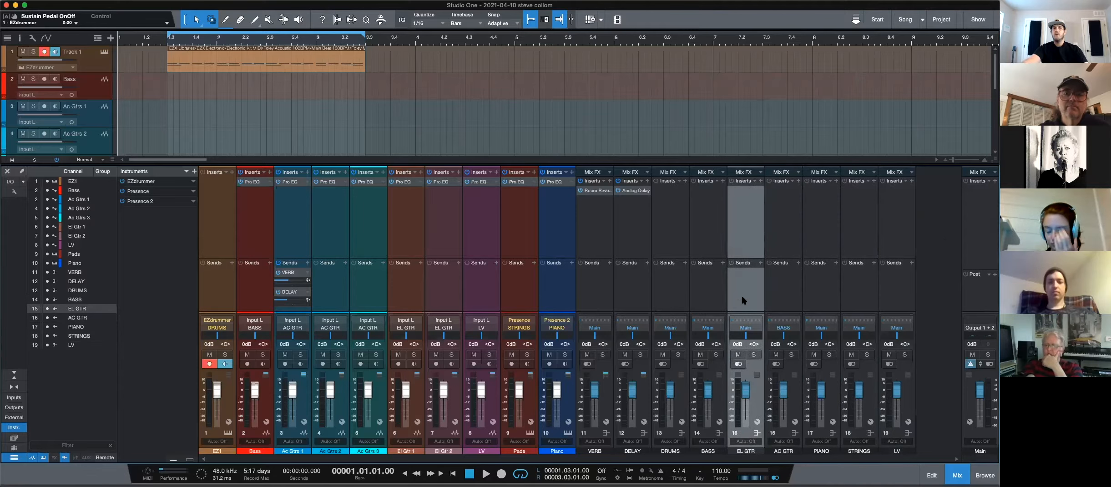
click(591, 451)
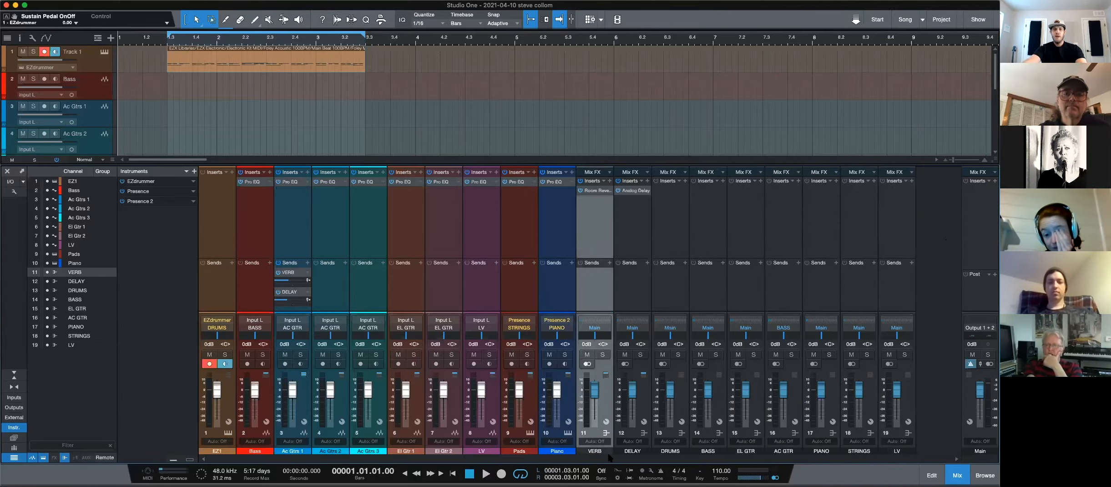
shift+click(897, 451)
double_click(897, 451)
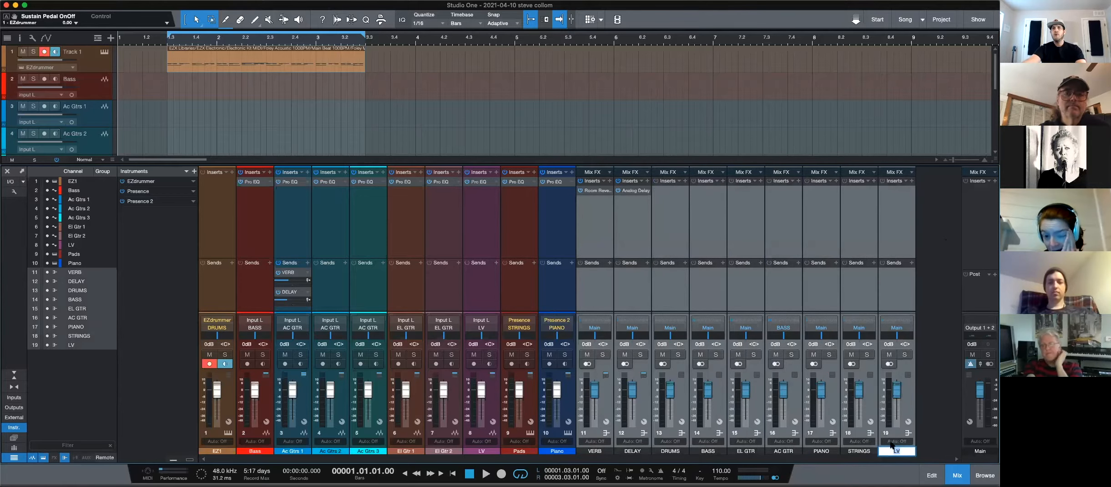
click(940, 416)
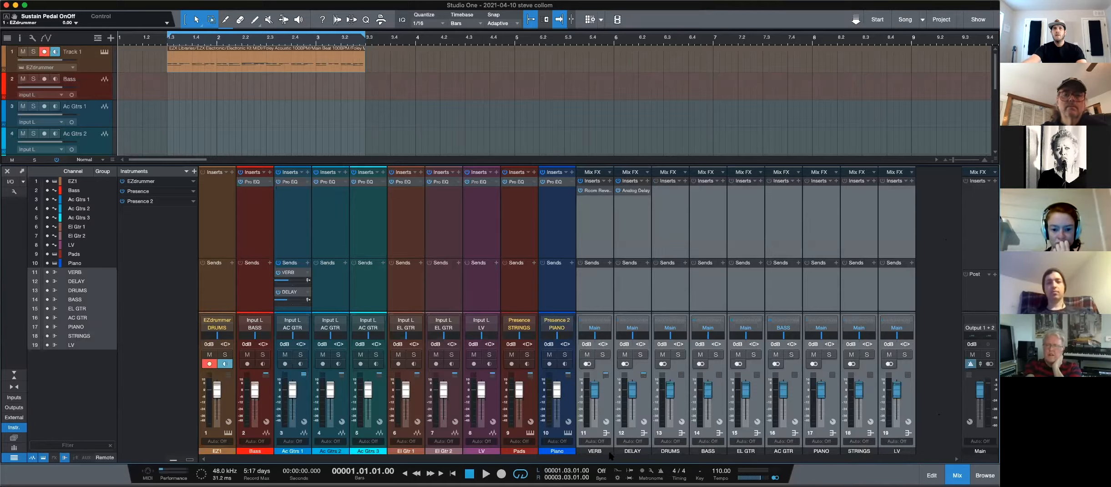
click(622, 296)
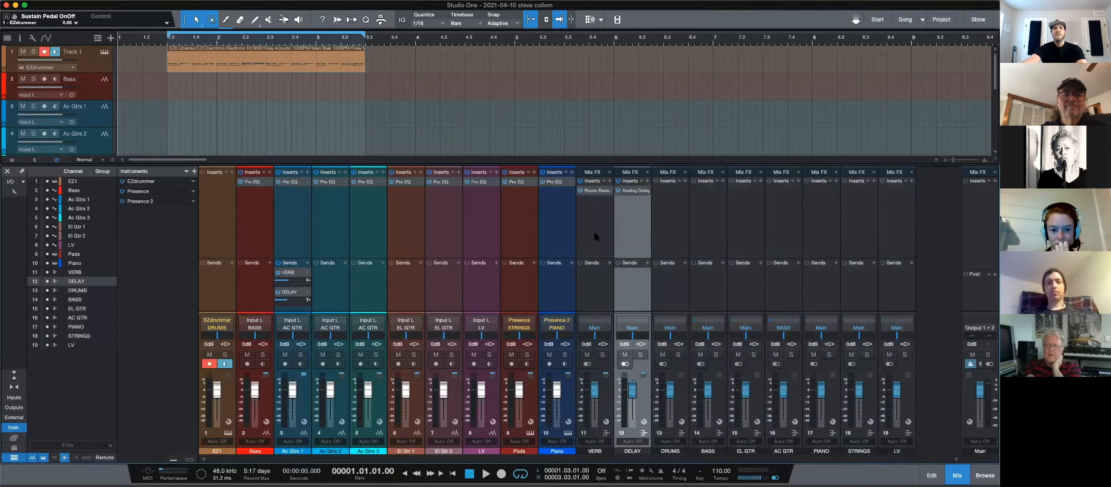
click(594, 230)
shift+click(898, 411)
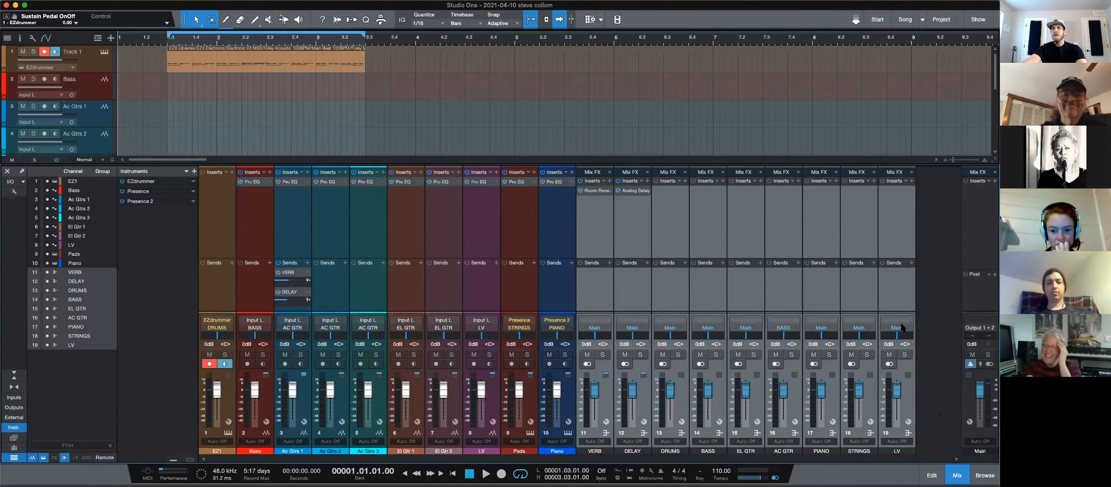
click(906, 401)
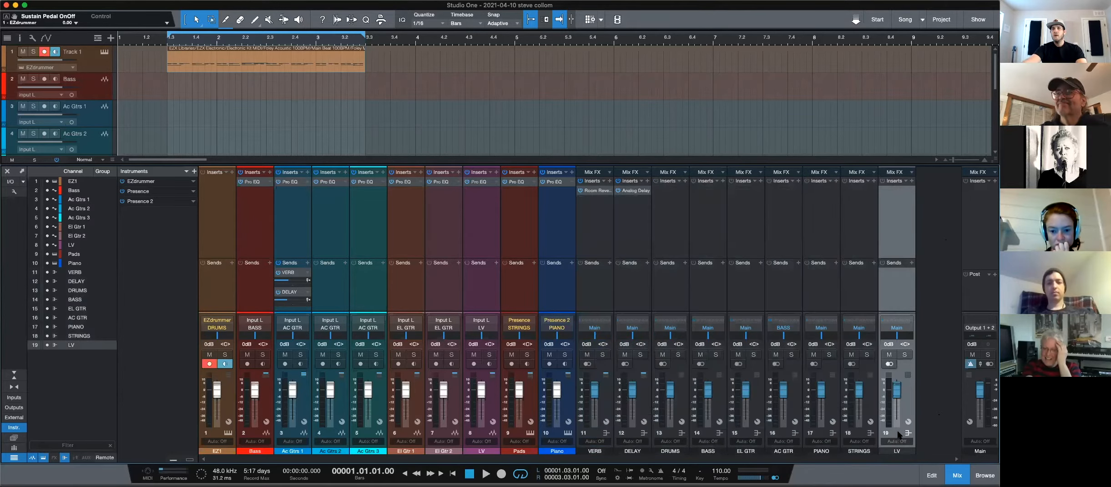
- Select all bus channels from VERB through LV and copy the Piano channel's Pro EQ onto their inserts
click(595, 273)
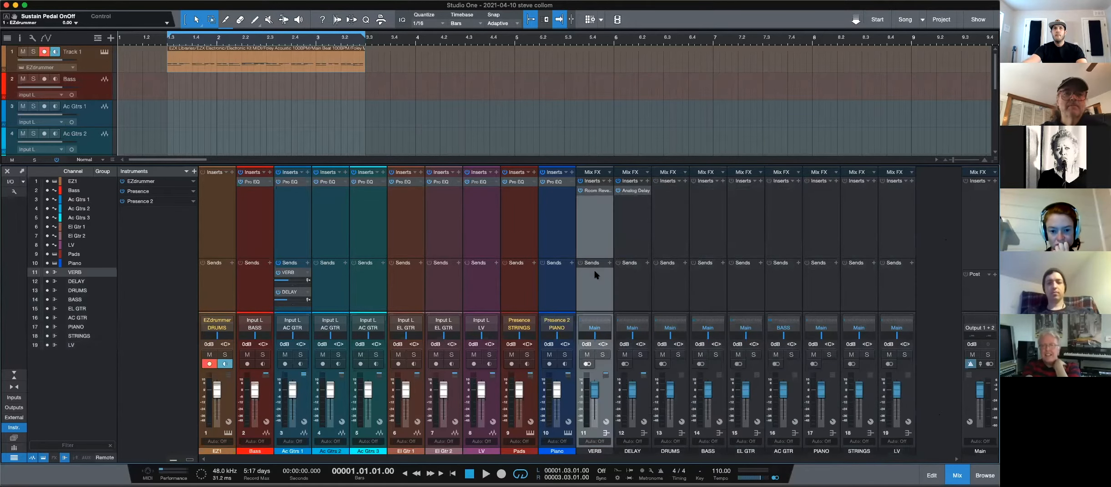
shift+click(894, 306)
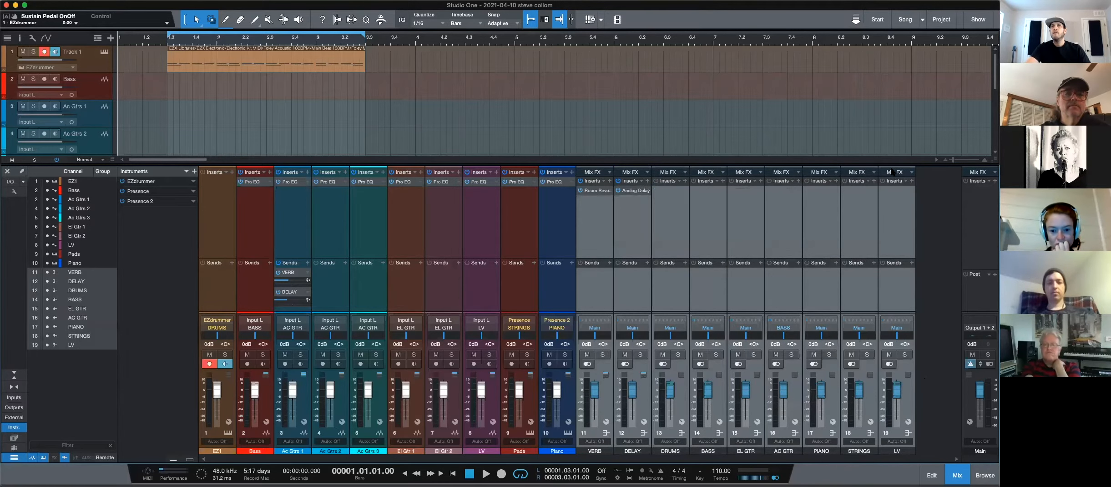
mouse_move(889, 166)
mouse_down()
mouse_move(888, 150)
mouse_move(889, 174)
mouse_up()
drag(896, 312, 897, 300)
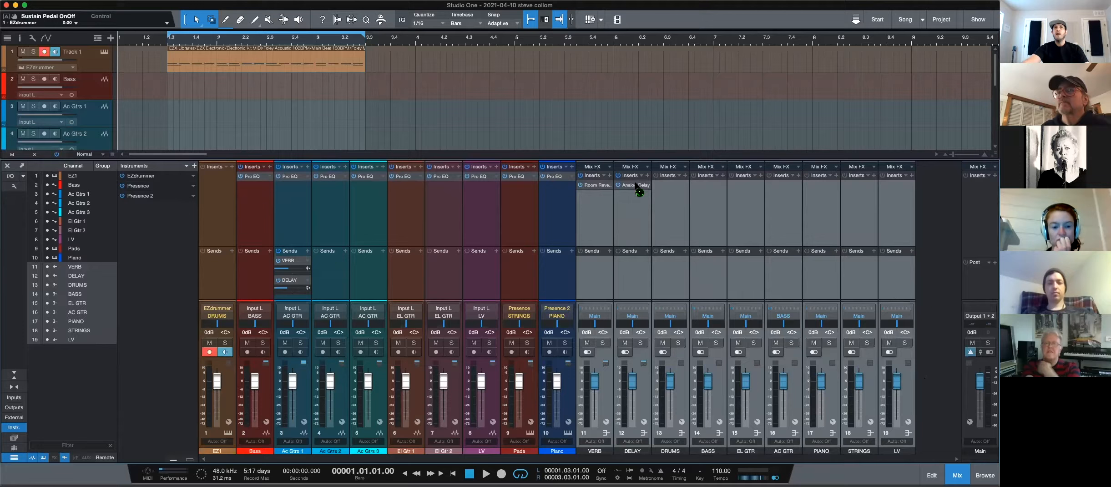
drag(555, 176, 673, 186)
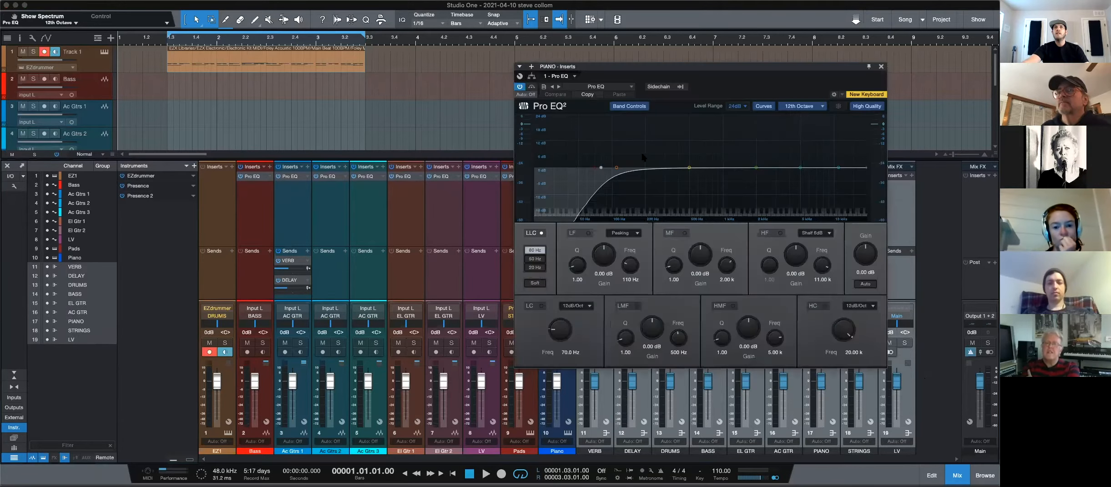
click(881, 67)
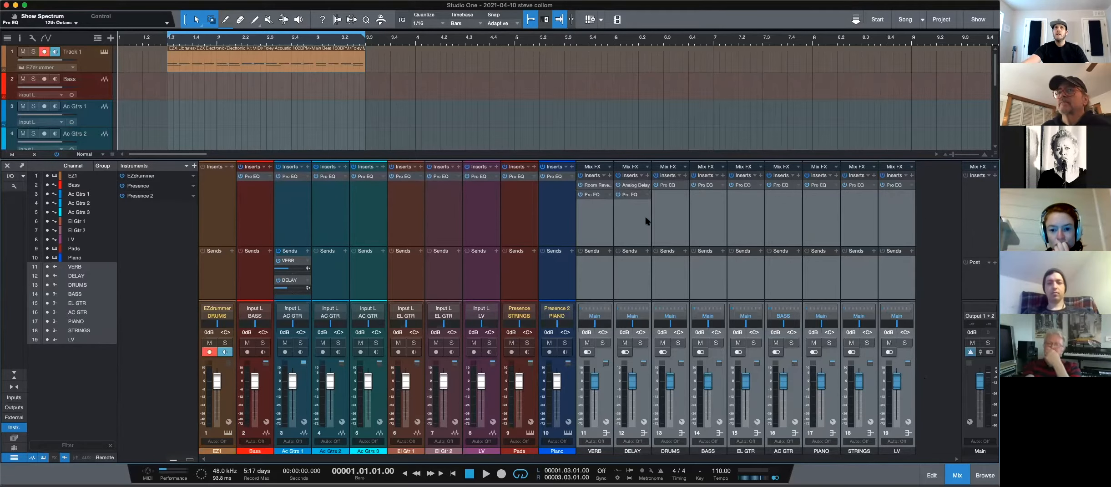
click(666, 220)
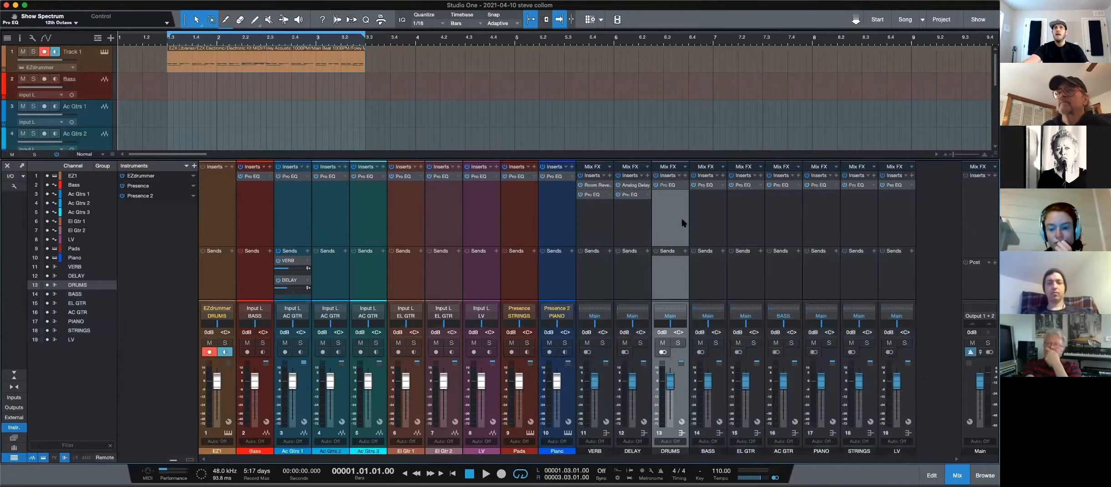
click(627, 214)
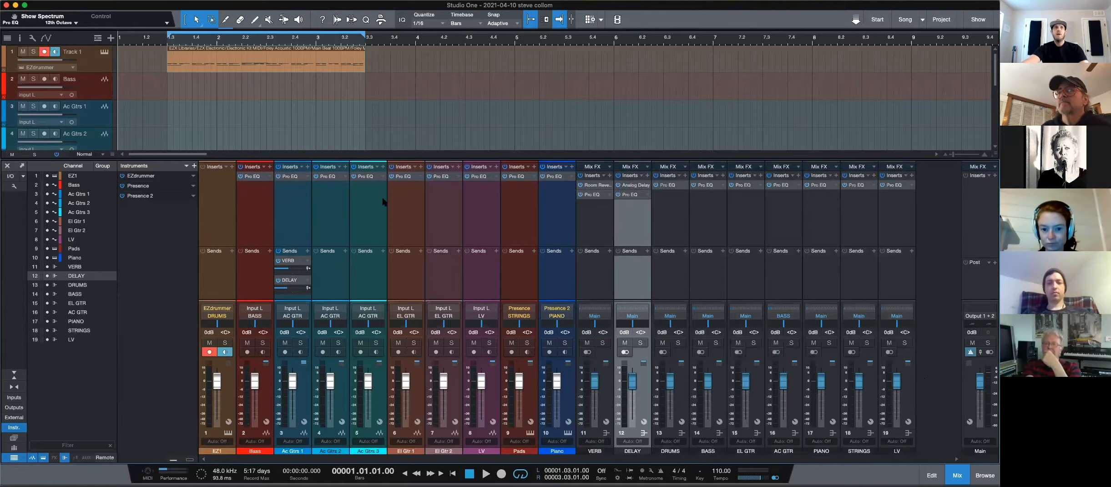
- Select the channels from Bass through Piano and add the PreSonus Compressor to their inserts
shift+click(557, 202)
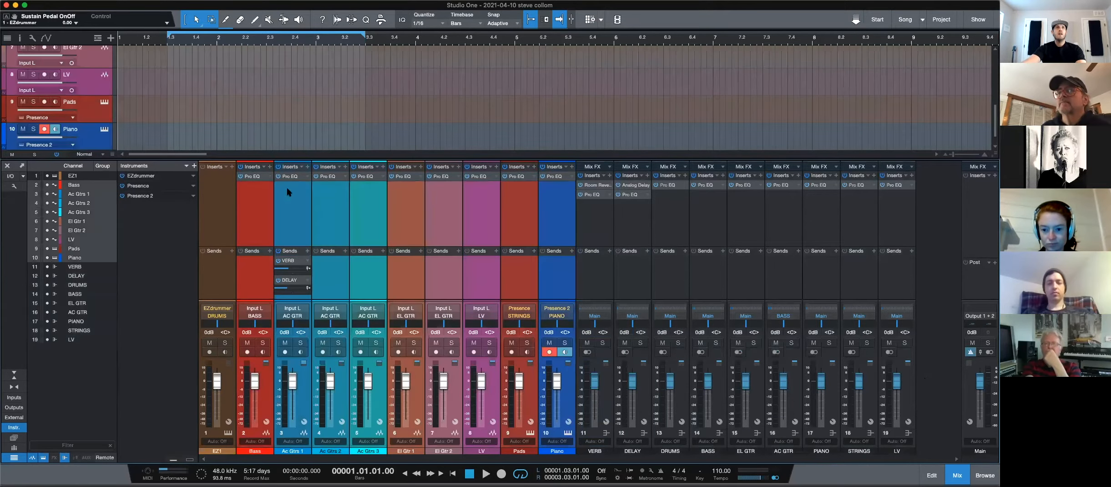
click(270, 168)
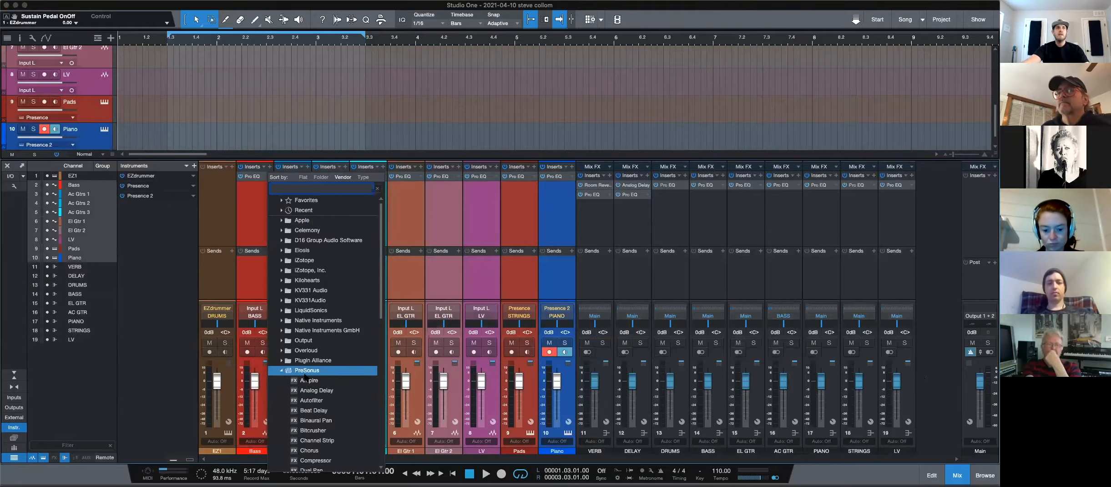
scroll(311, 390, down, 3)
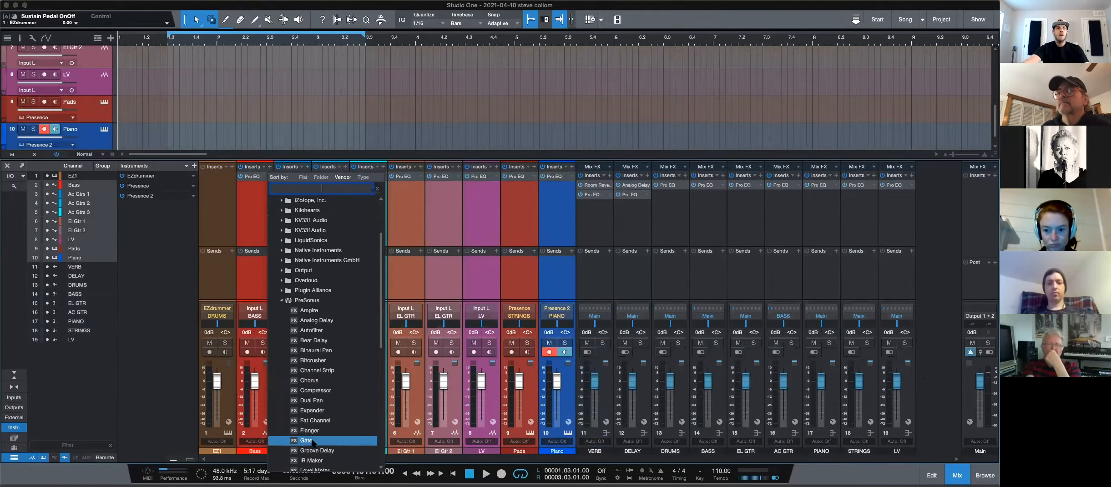
click(312, 390)
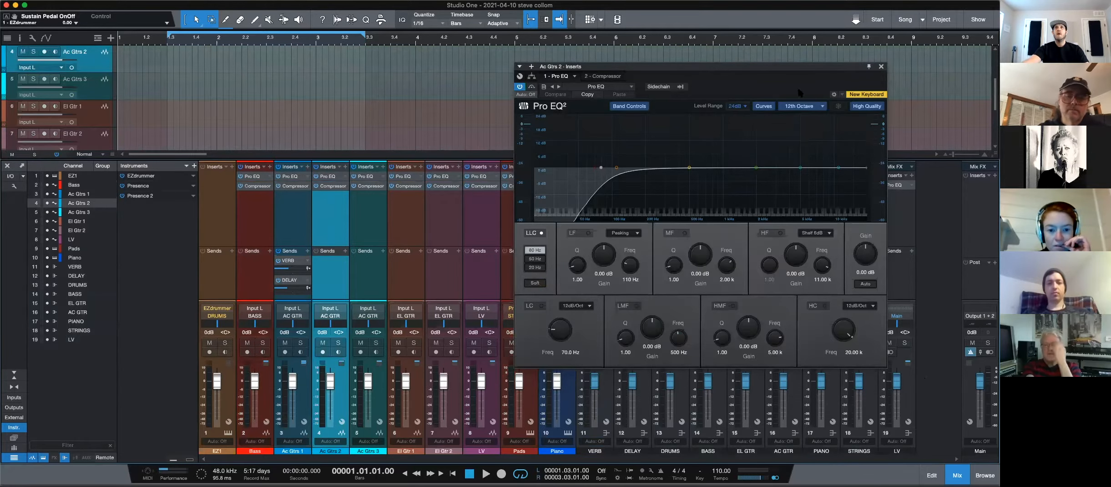
click(881, 67)
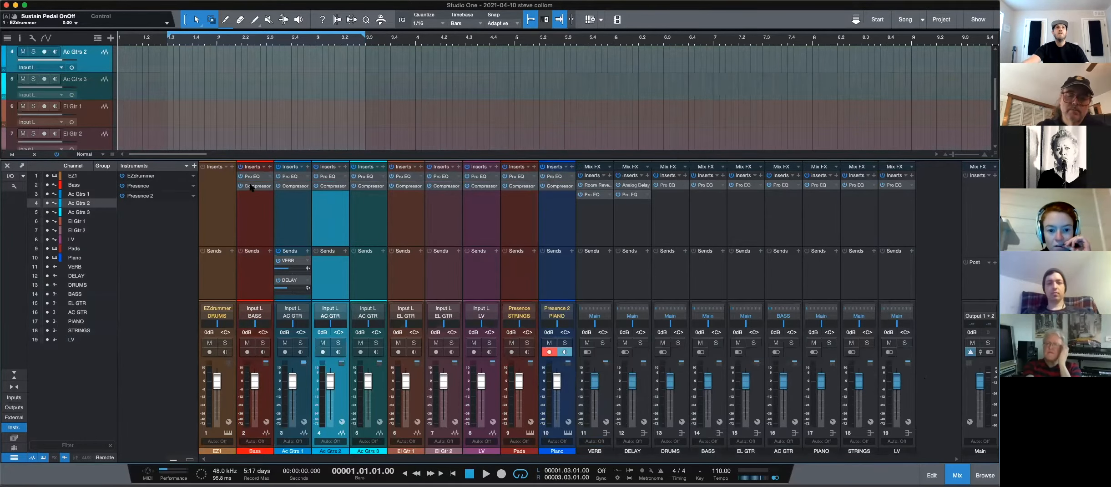
- Open the Bass channel's Compressor, examine its threshold, ratio, envelope and gain controls, and close it
click(266, 203)
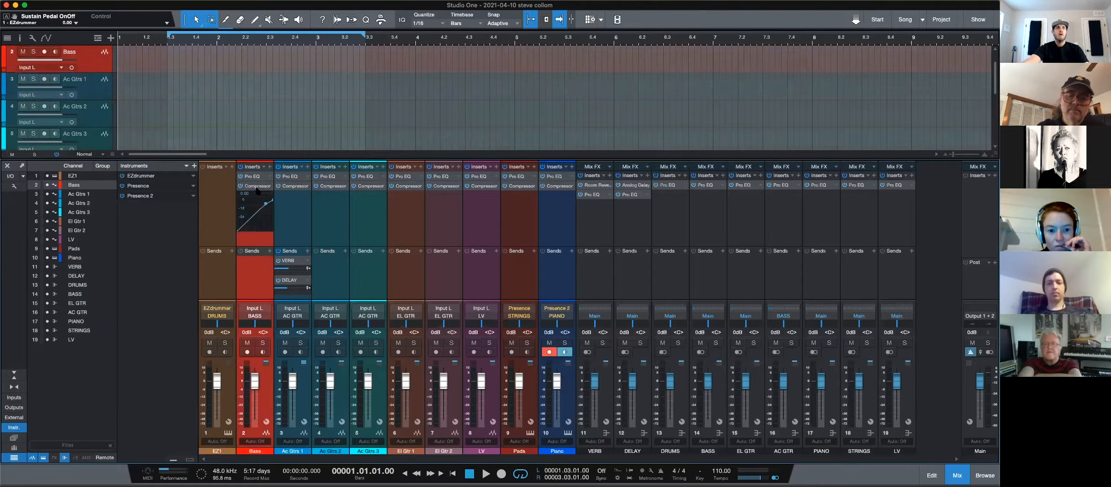
click(256, 187)
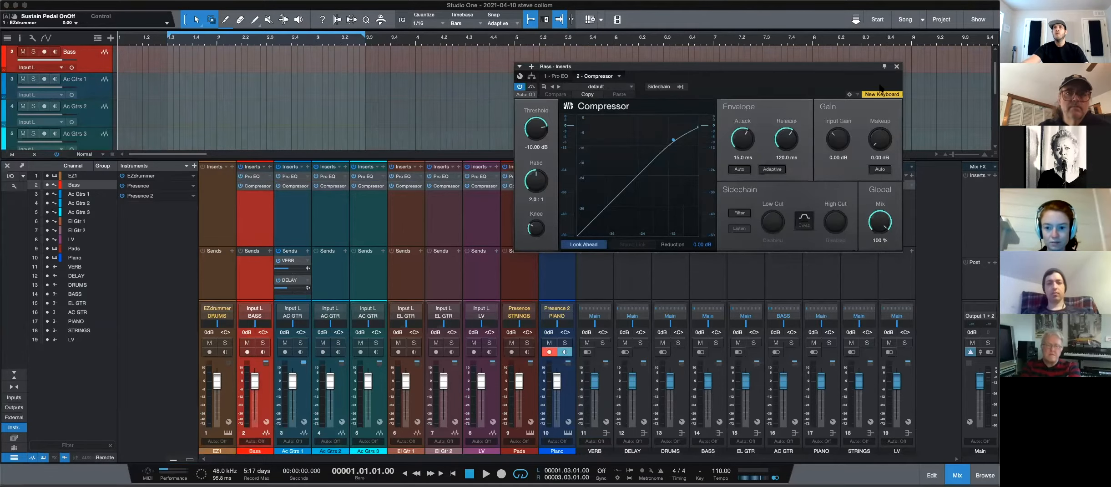
click(896, 67)
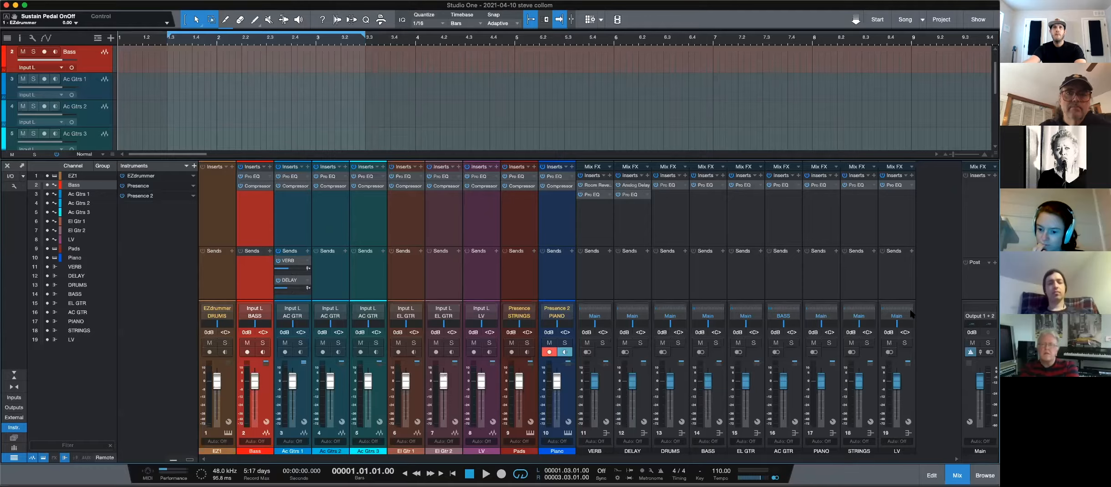
- Show the track inspector and hide the mix console to return to the full arrangement view
key(F4)
key(F3)
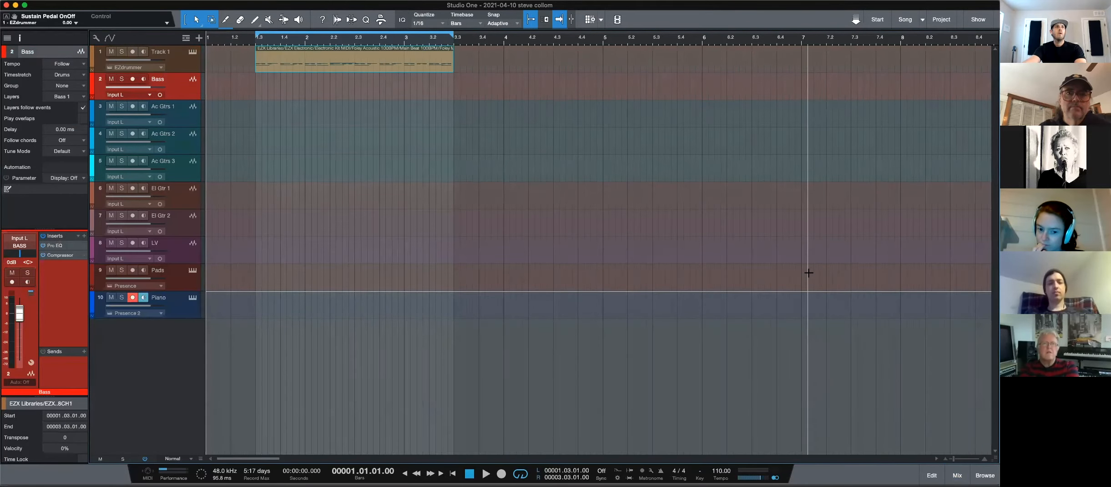
- Hide the track inspector and open the Presence instrument on the Pads track
key(F4)
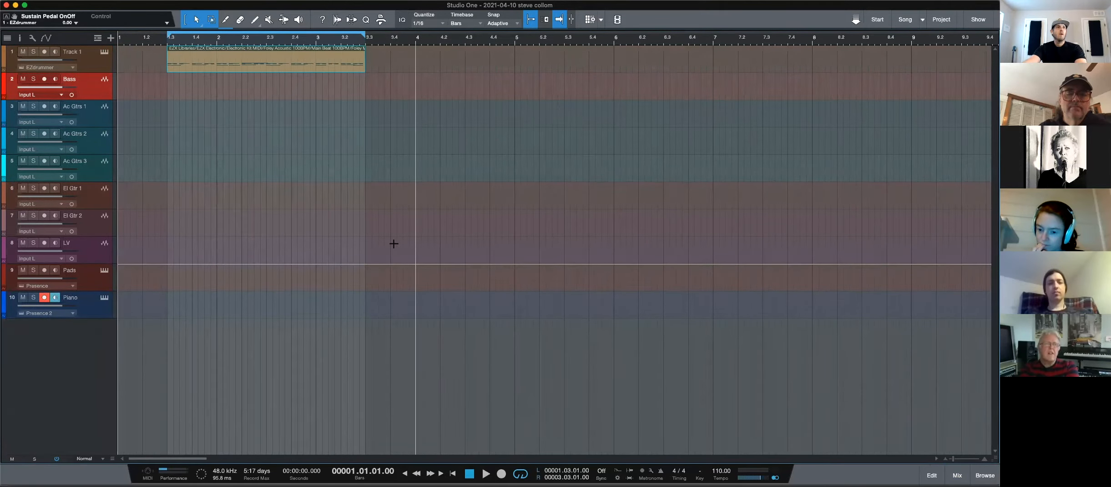
click(89, 275)
click(104, 270)
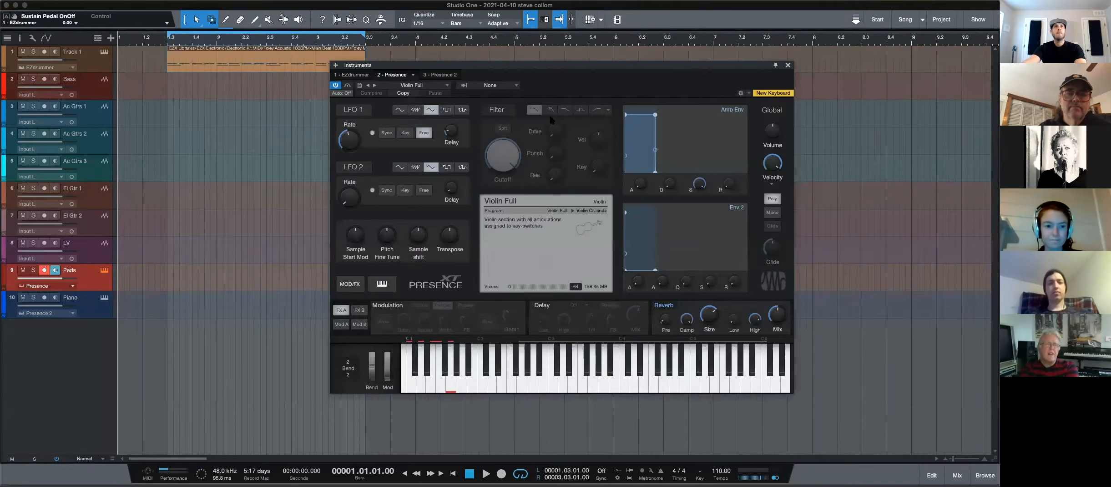
- Examine the guitar folders in Presence's preset list, including Nylon Guitar and Steel String Guitar, and dismiss the list without choosing a preset
click(418, 86)
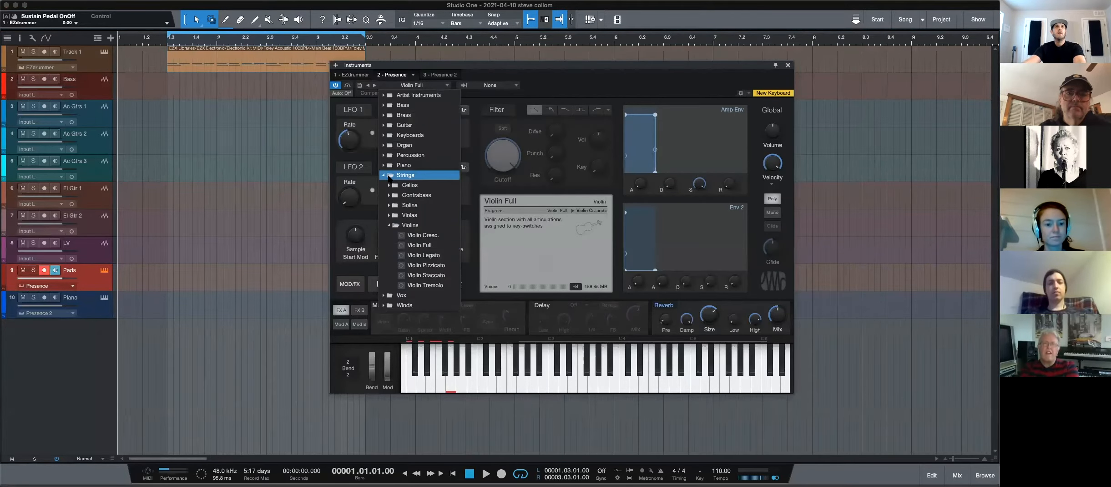
click(388, 177)
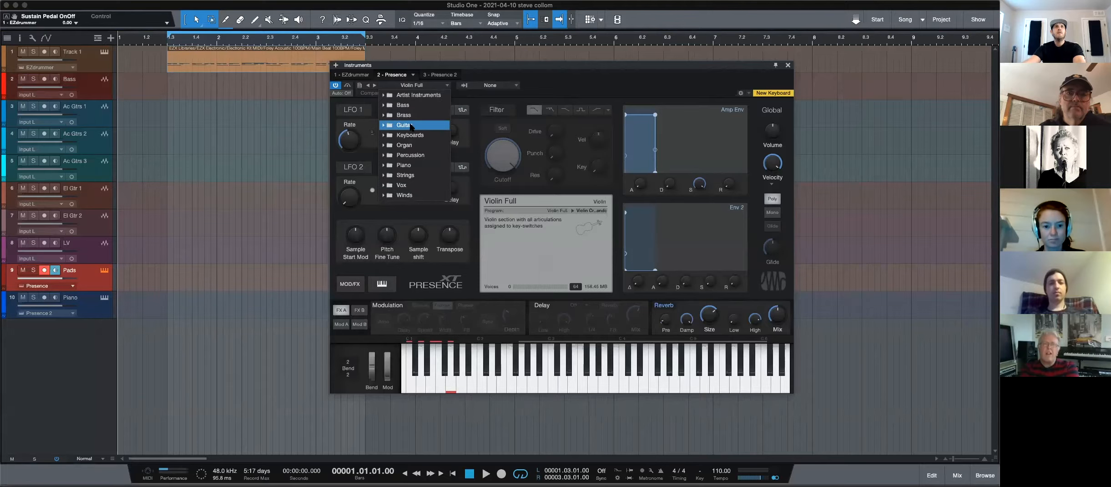
click(411, 126)
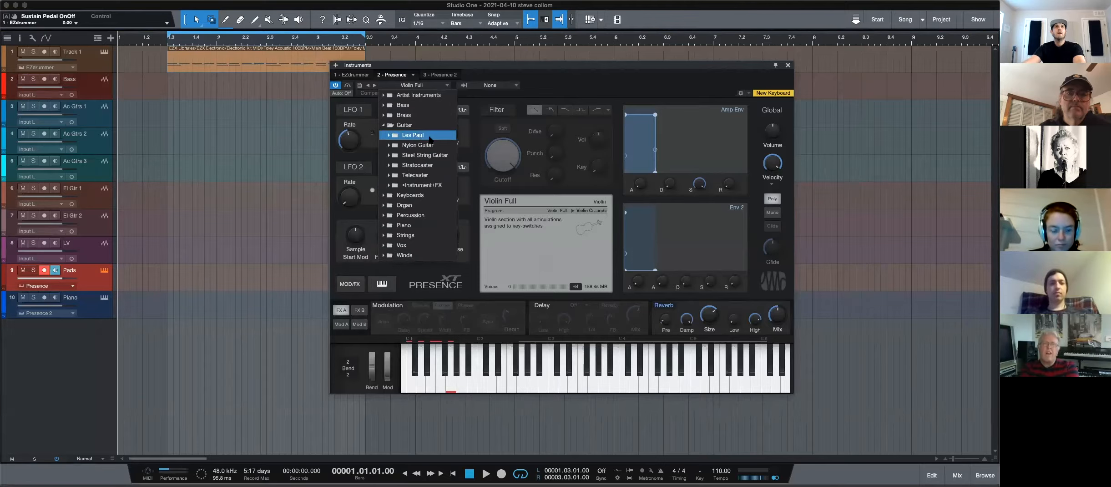
click(422, 155)
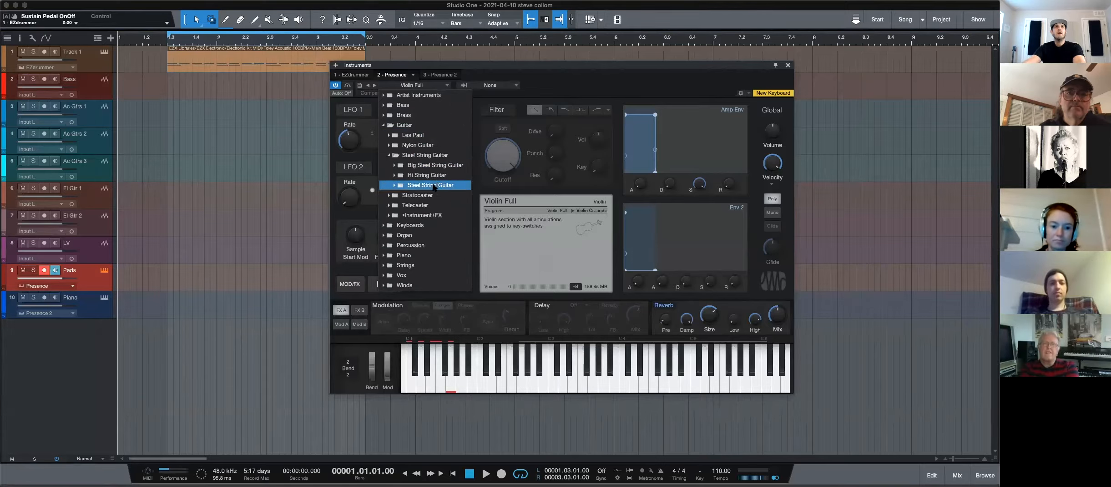
click(417, 146)
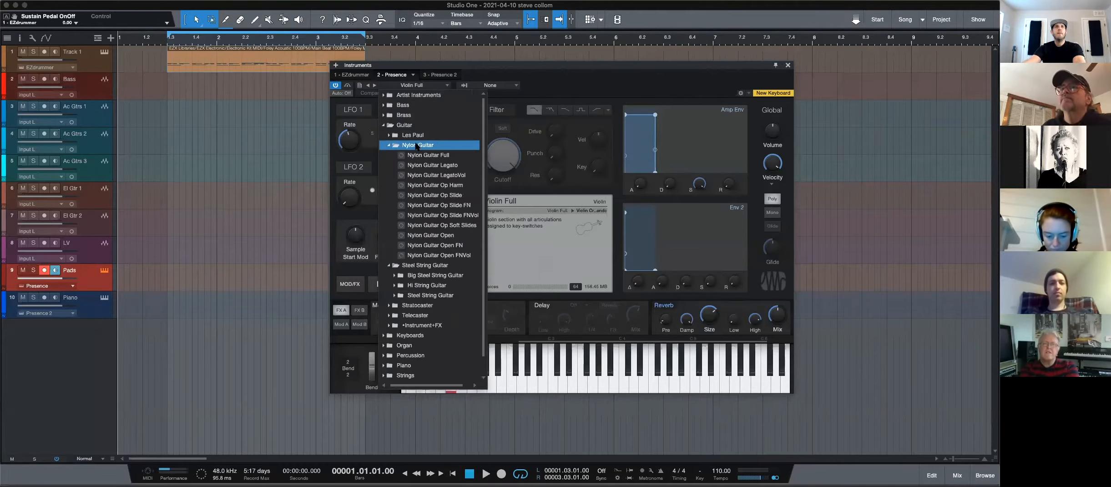
click(410, 145)
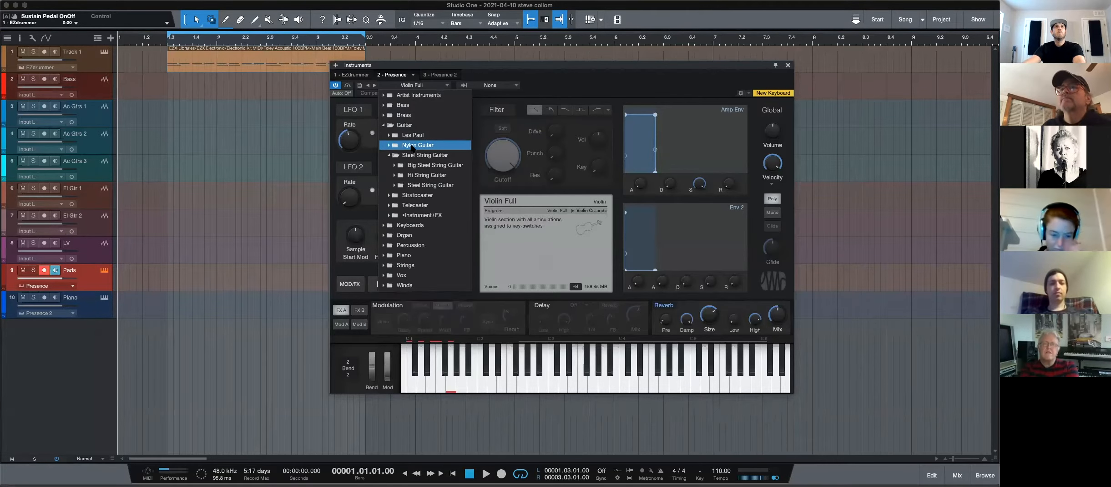
click(426, 163)
click(424, 185)
click(423, 186)
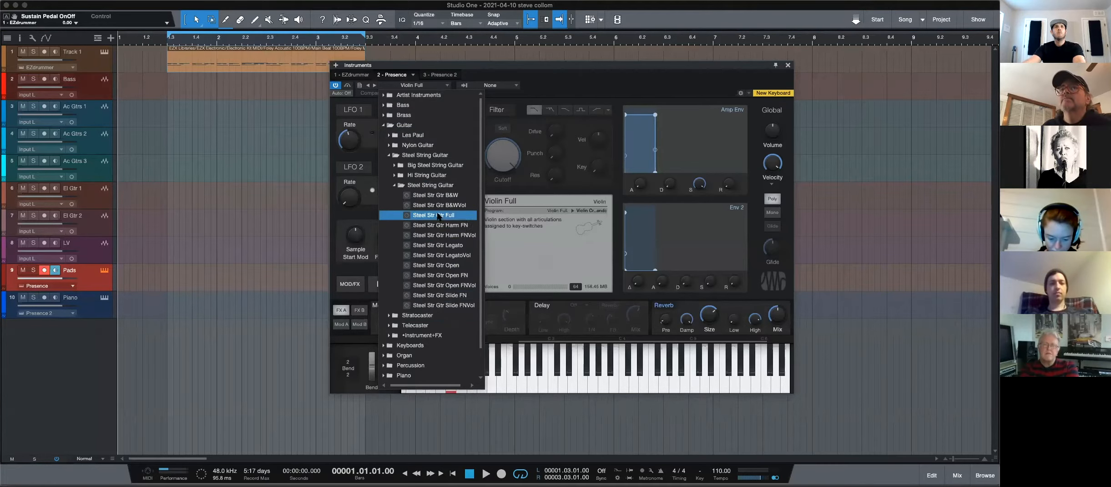
click(419, 184)
click(420, 155)
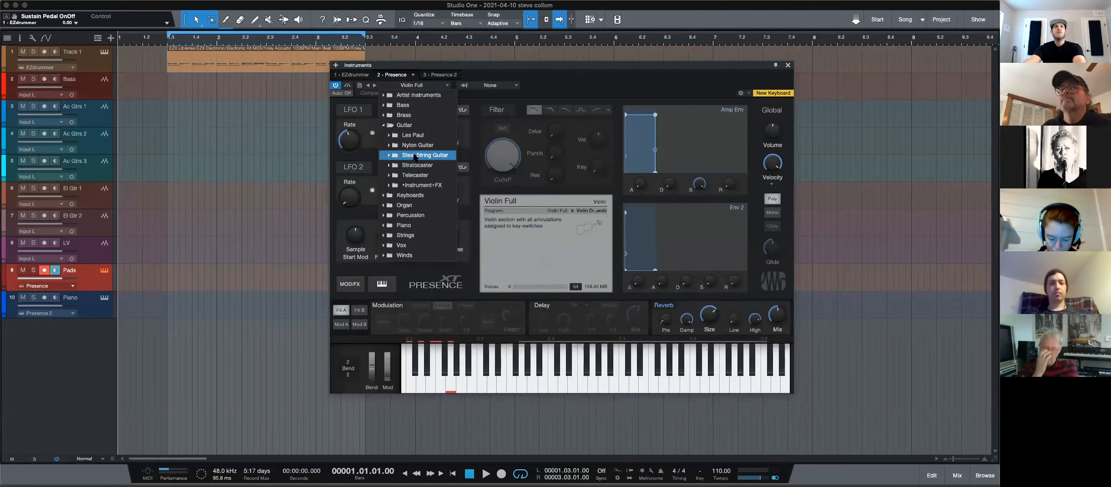
click(414, 125)
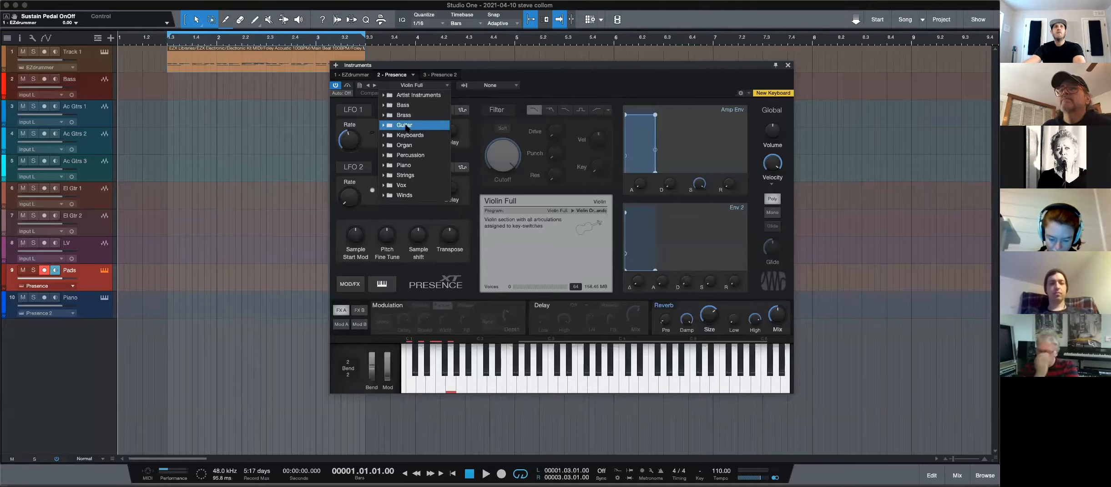
click(639, 86)
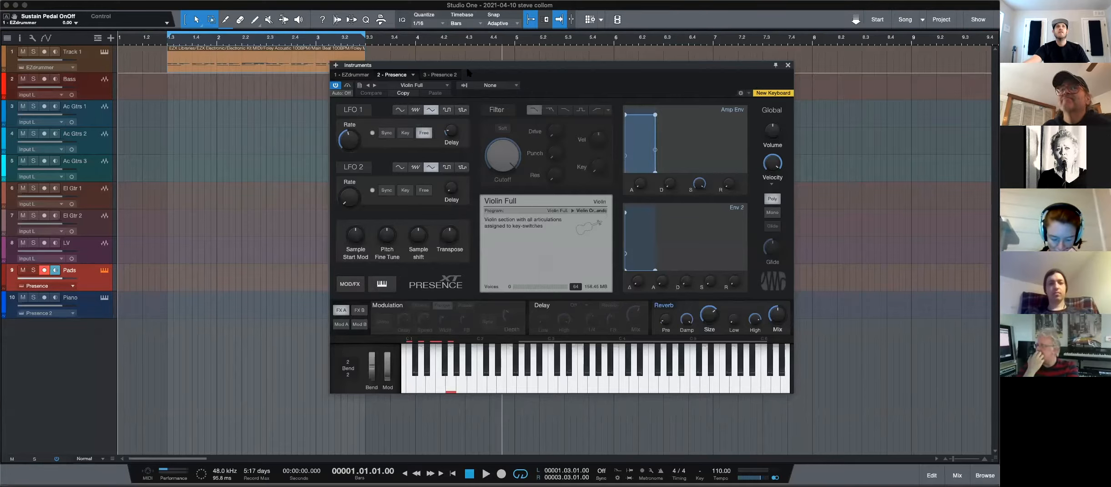
- Review Presence's Strings presets once more, collapse that folder and close the instrument window
click(423, 85)
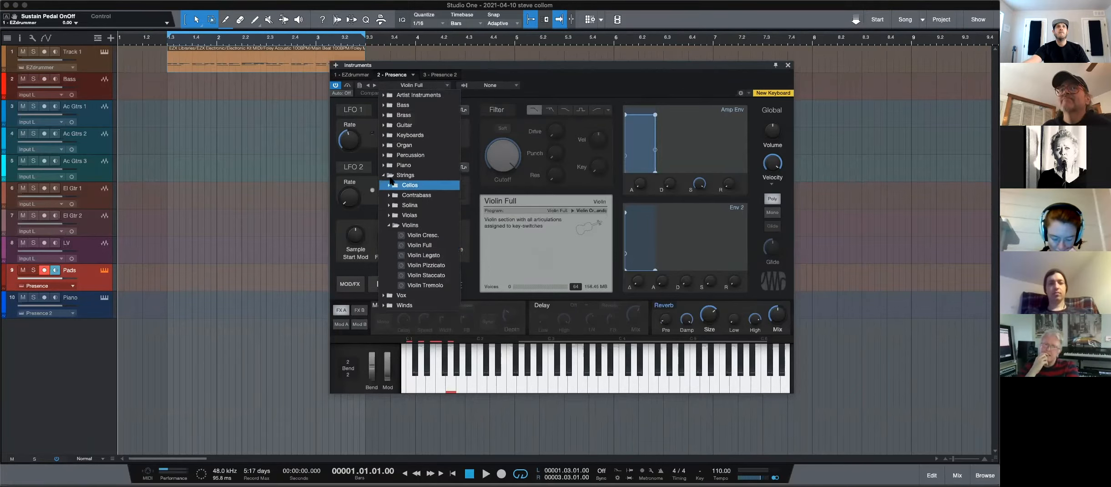
click(404, 174)
click(617, 70)
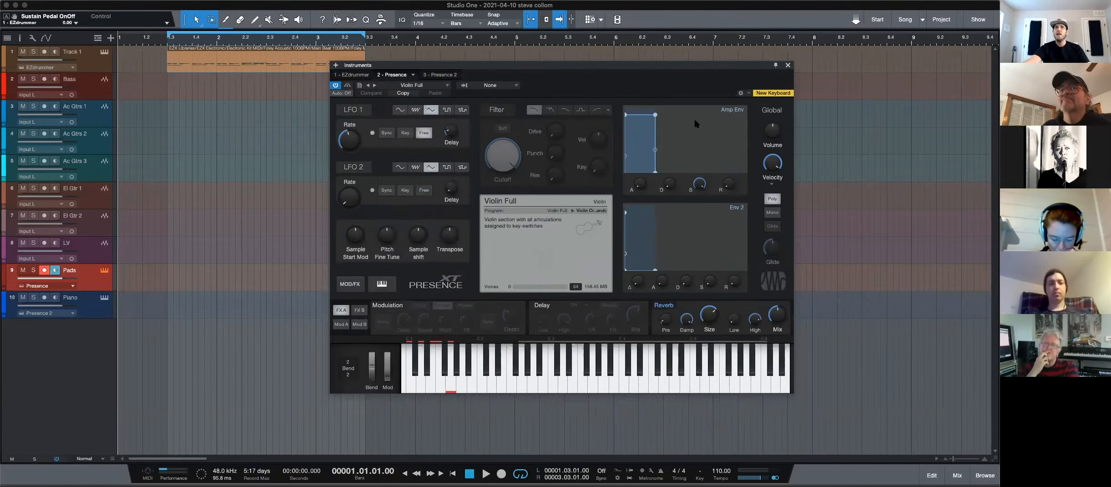
click(788, 65)
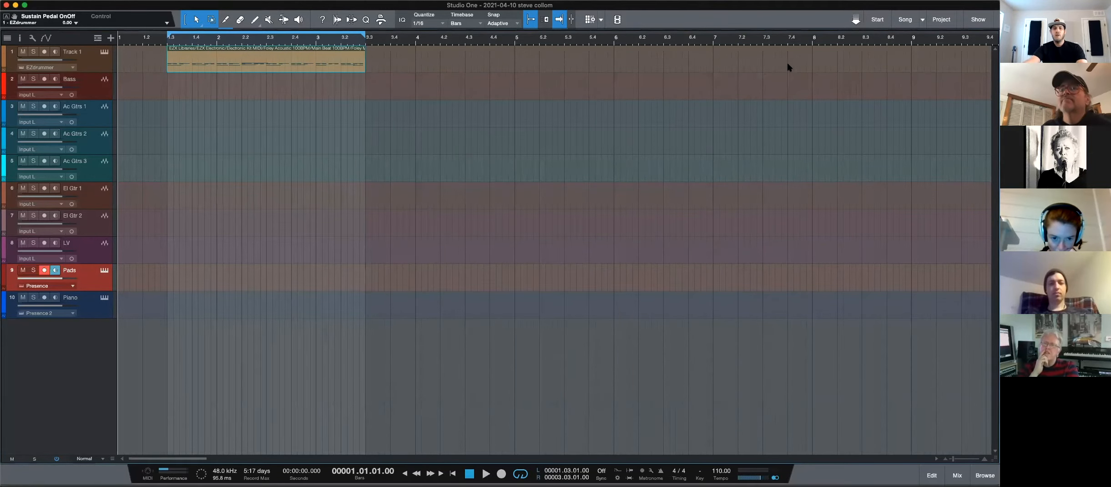
- Show the instruments browser, examine the instrument vendors and collapse the PreSonus folder
key(F4)
key(F4)
key(F5)
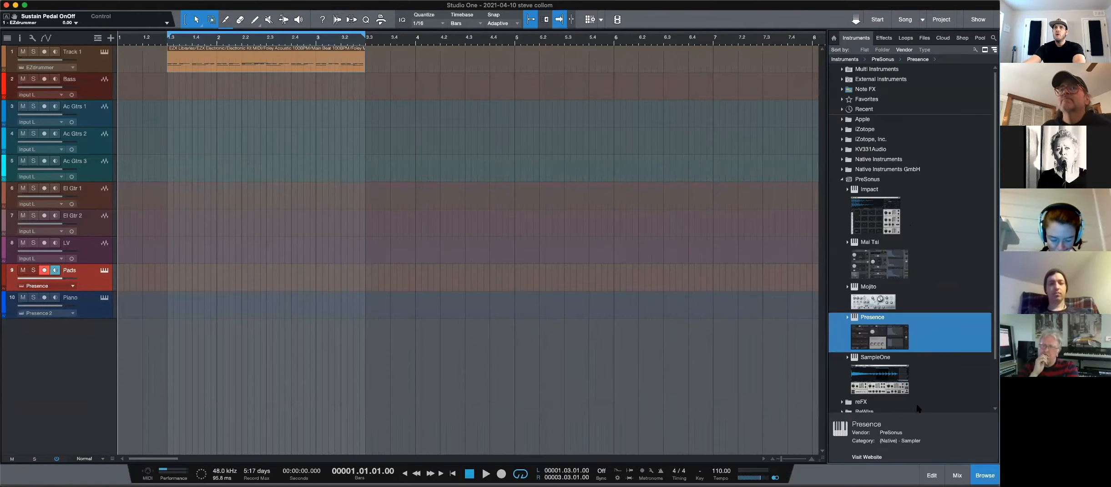
scroll(911, 321, down, 3)
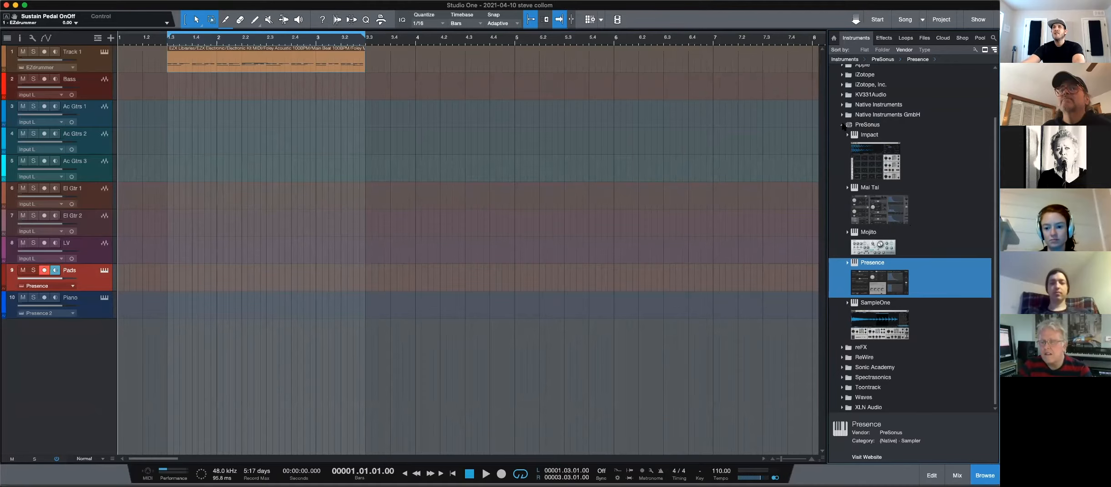
click(843, 126)
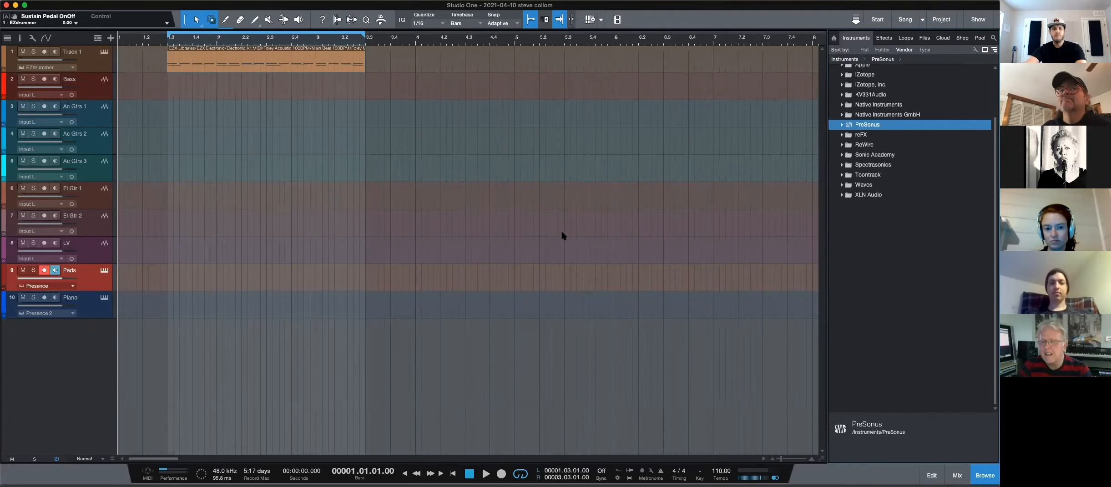
- Show the track inspector and mix console, and remove the VERB and DELAY sends from the Ac Gtrs 1 channel
key(F4)
key(F3)
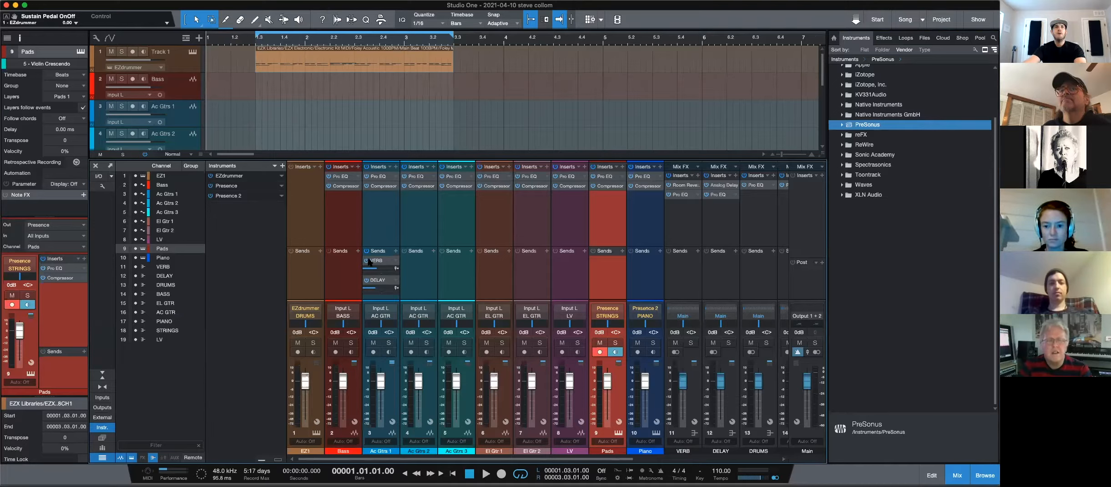
click(396, 262)
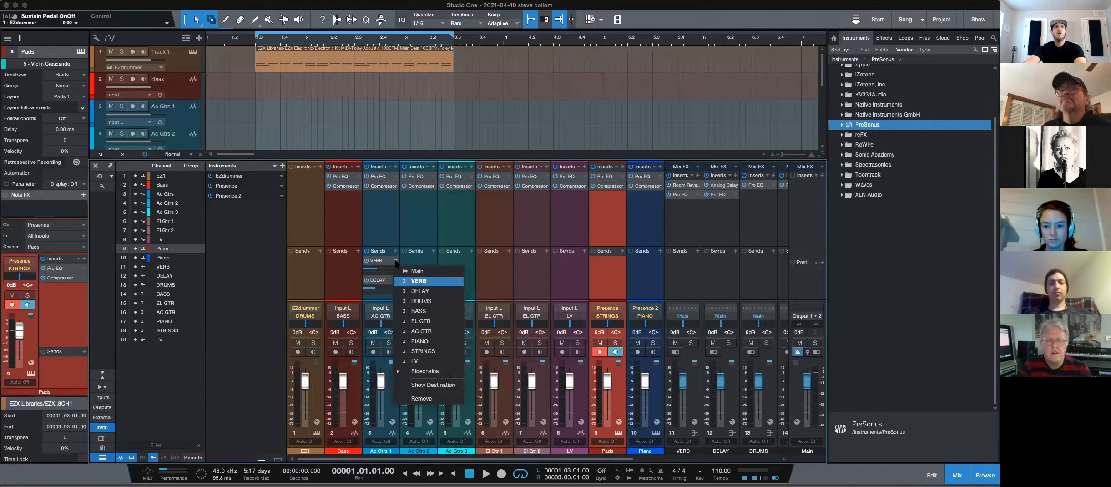
click(440, 400)
click(396, 262)
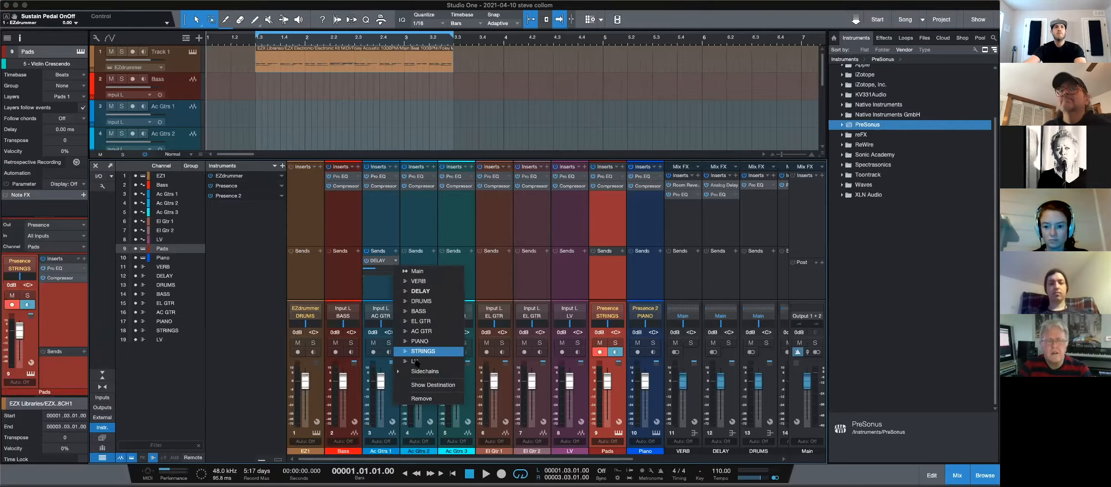
click(423, 398)
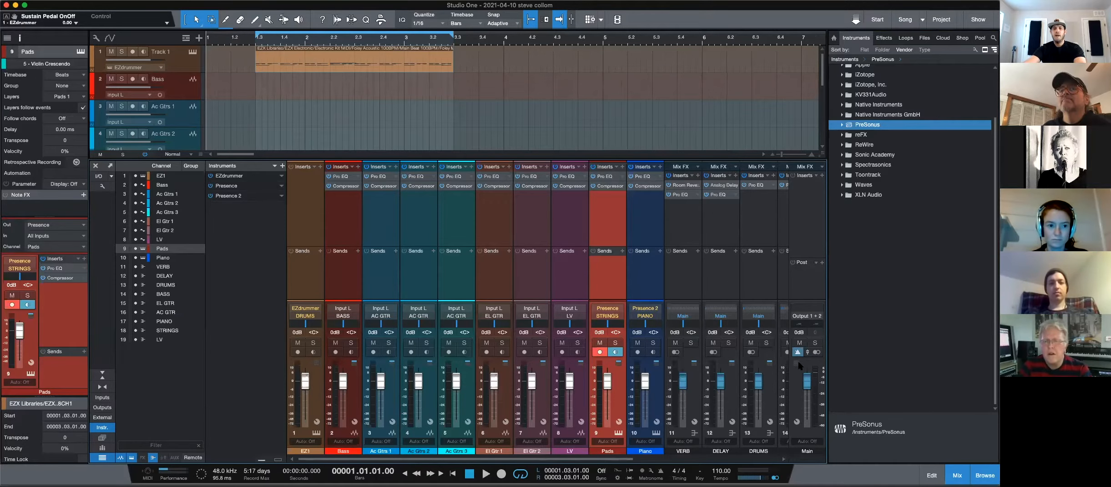
- Hide the browser, set the low-low-cut frequency to 50 Hz in the DRUMS bus's Pro EQ, and collapse its insert thumbnail
key(F5)
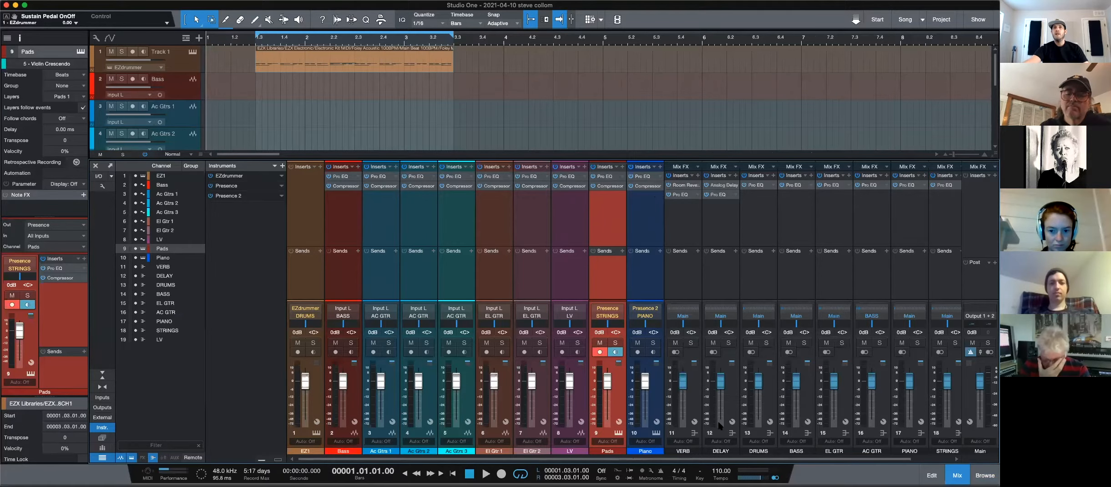
drag(781, 459, 841, 461)
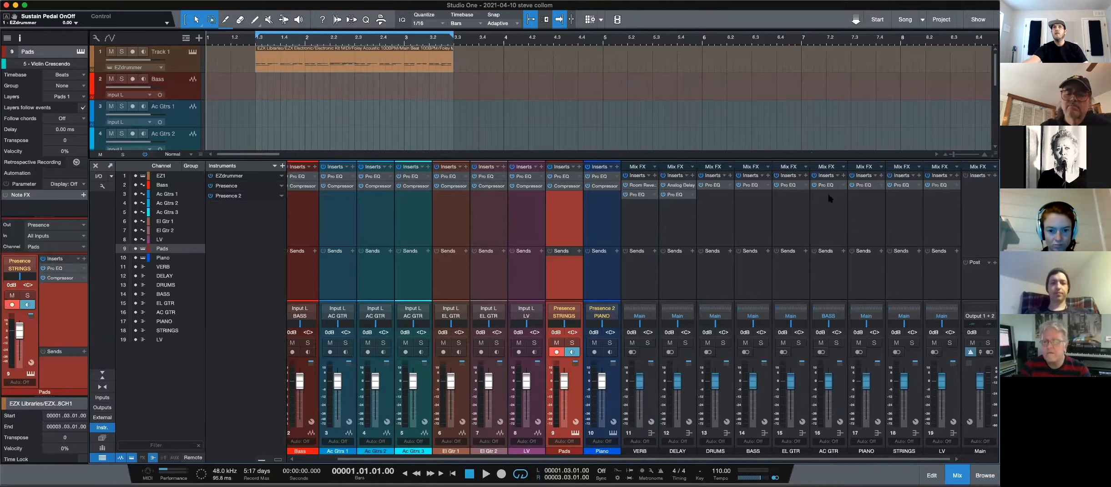
click(712, 187)
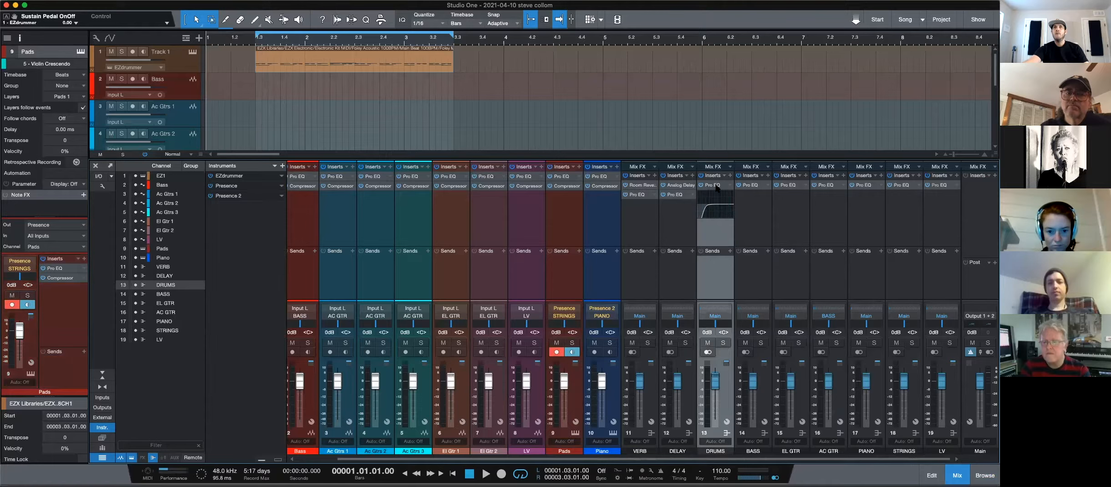
double_click(716, 186)
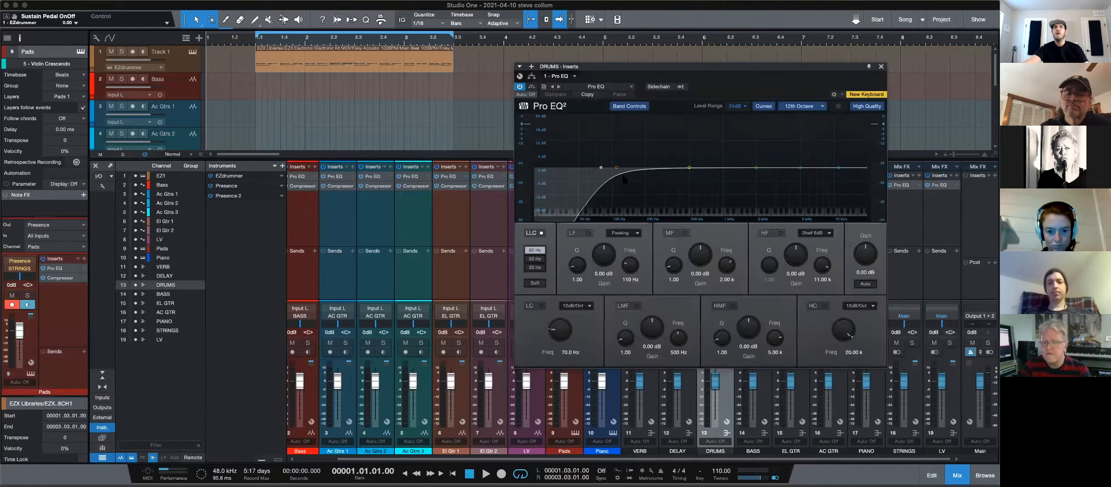
click(536, 267)
click(535, 258)
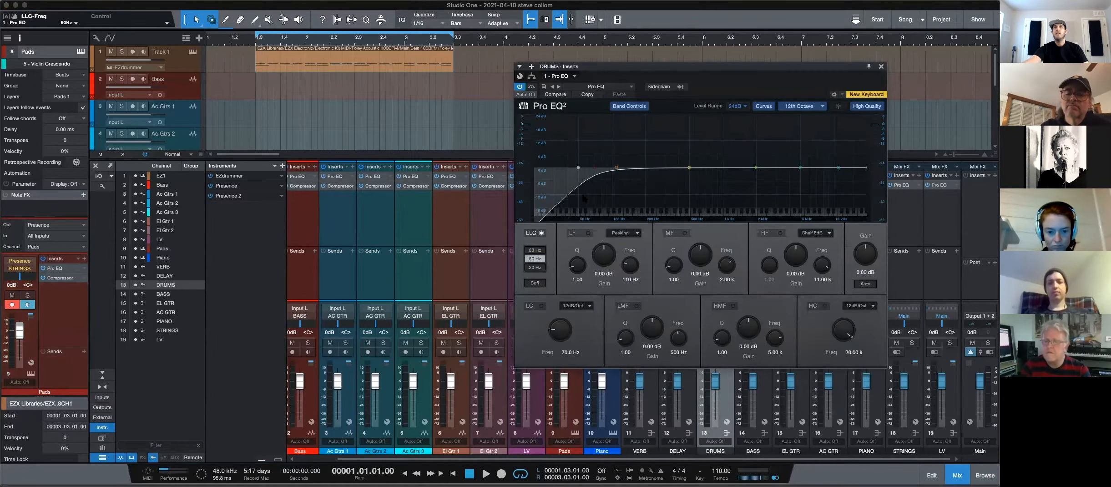
click(881, 66)
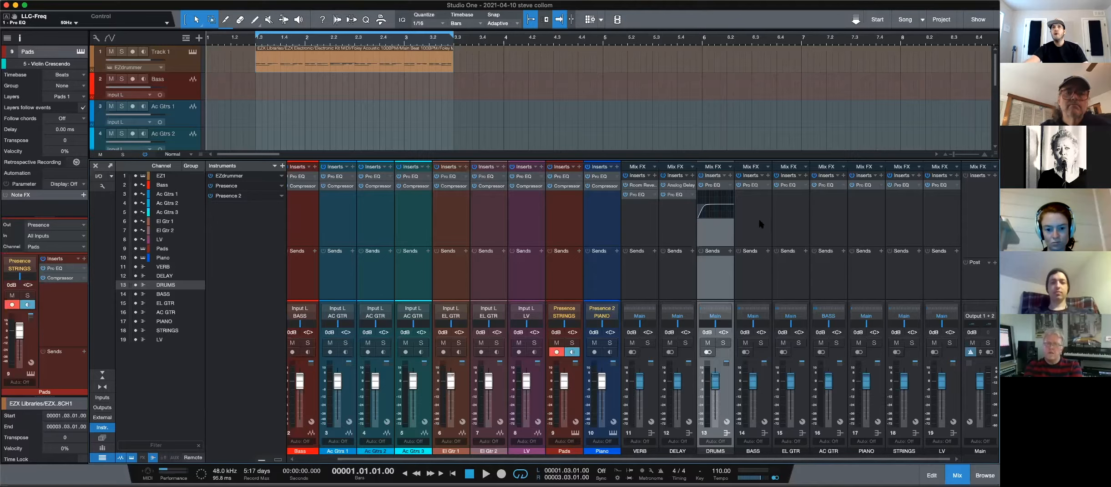
click(737, 205)
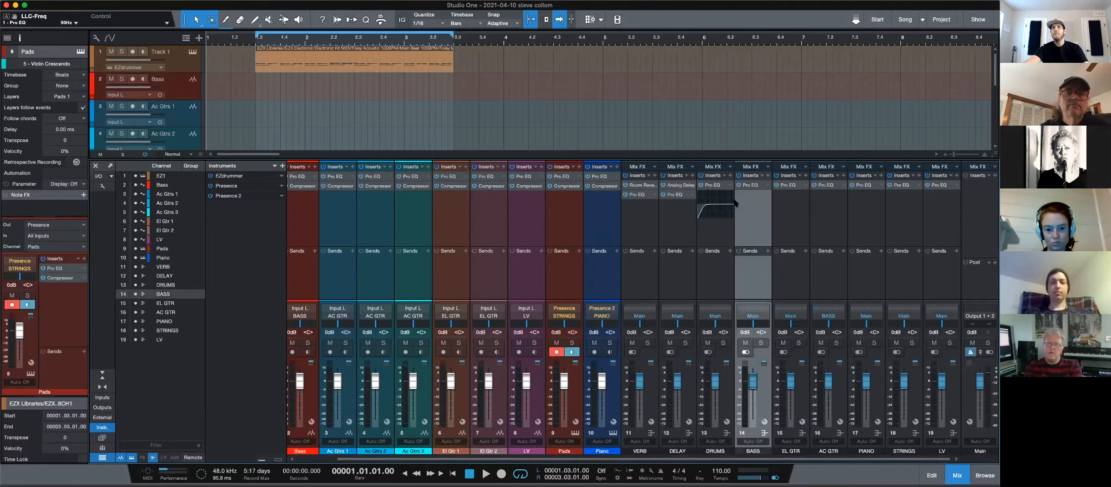
click(715, 187)
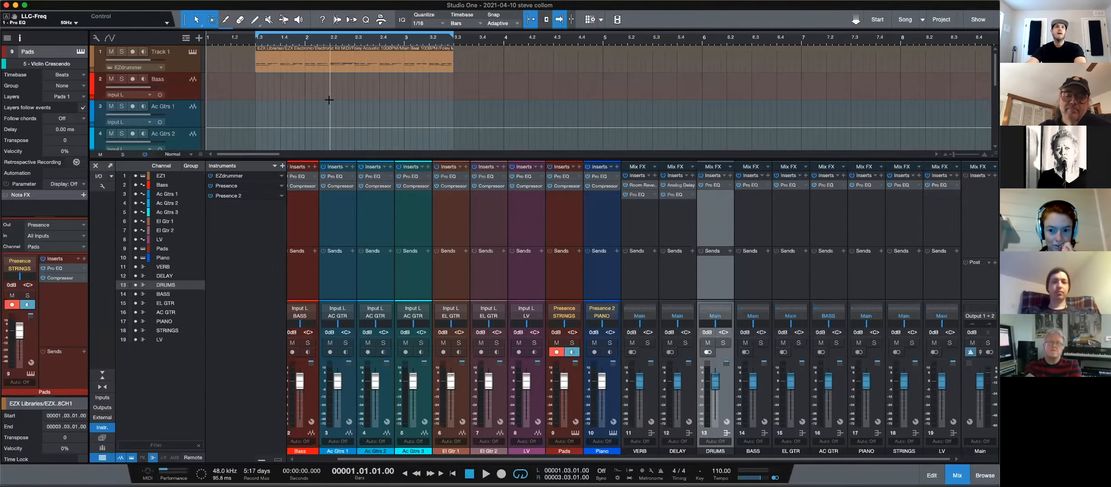
- Hide the mix console and track inspector, and open Track 1's EZdrummer on its Search page
key(F3)
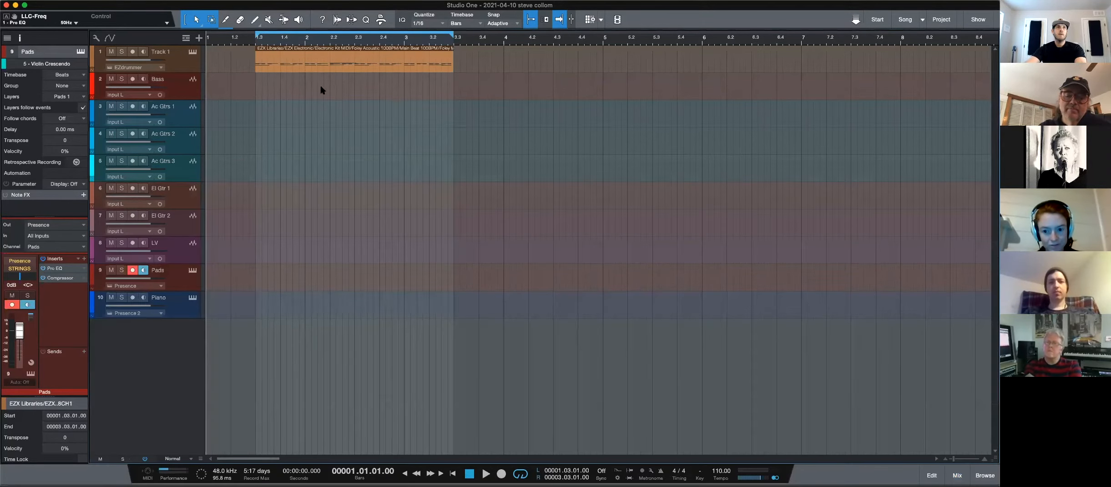
key(F5)
key(F4)
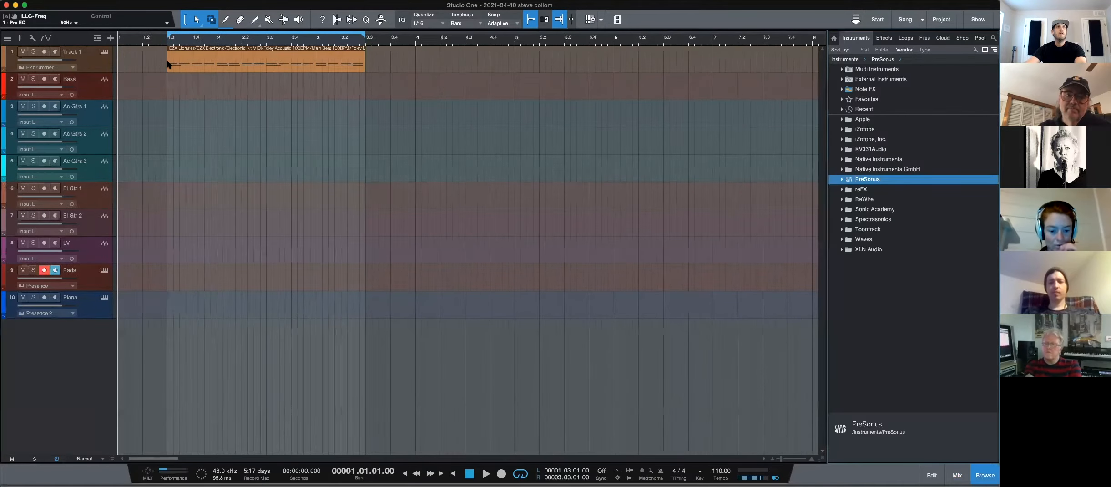
key(F5)
click(104, 51)
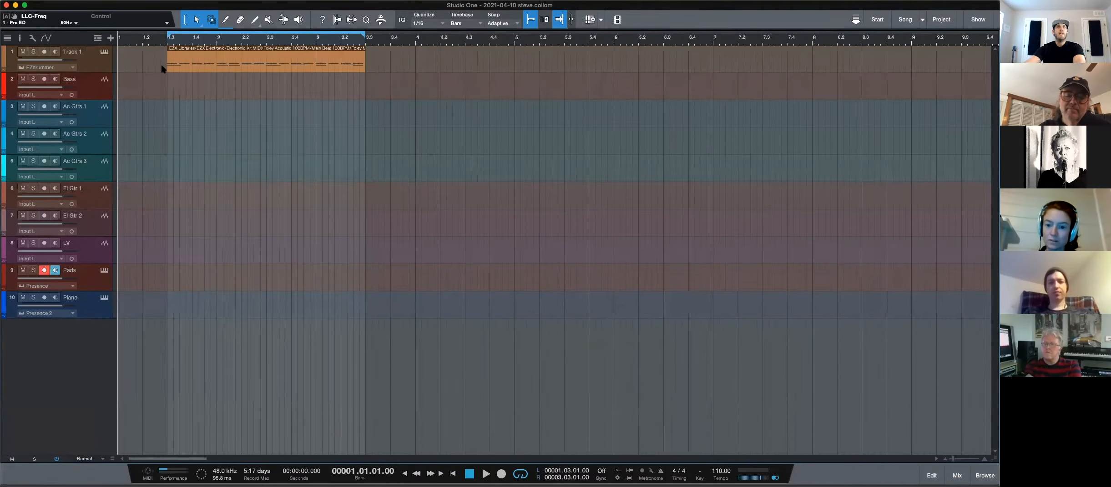
click(696, 116)
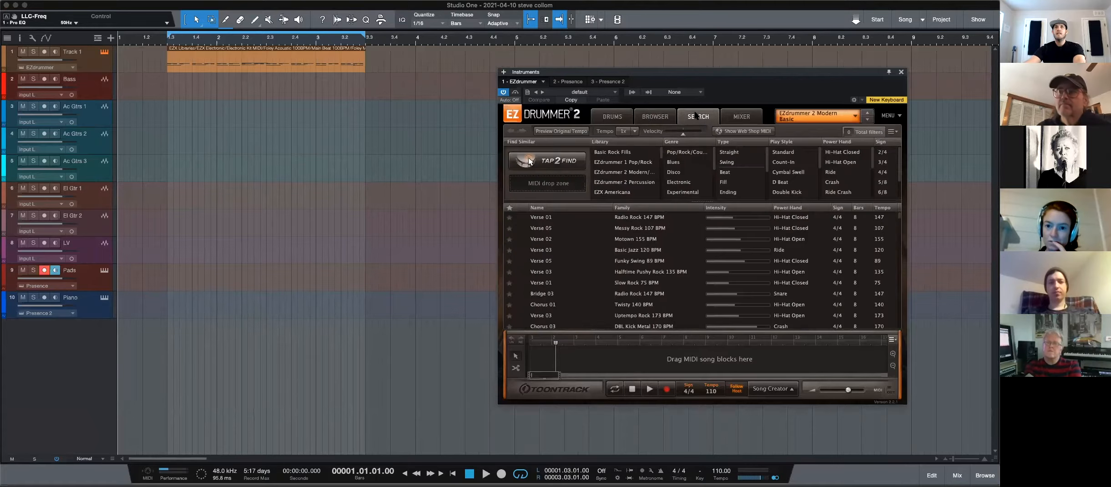
- Arm Track 1 and try a tapped beat in EZdrummer's Tap2Find, cancelling without showing results
click(530, 160)
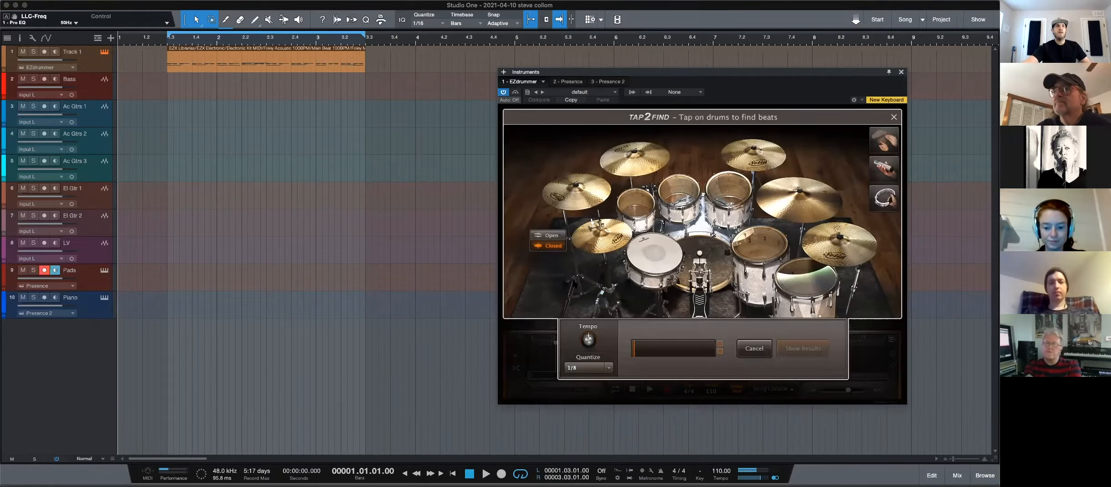
click(44, 51)
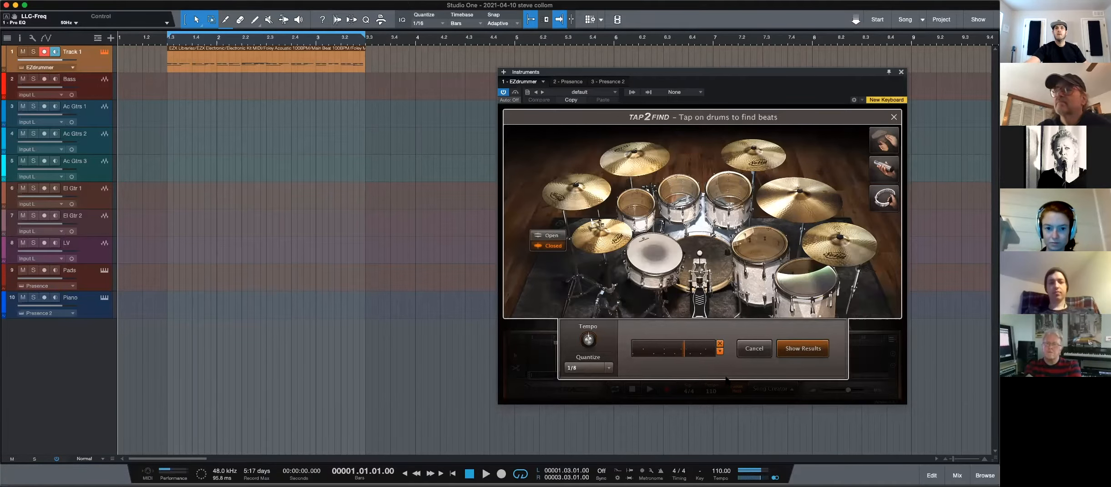
click(758, 354)
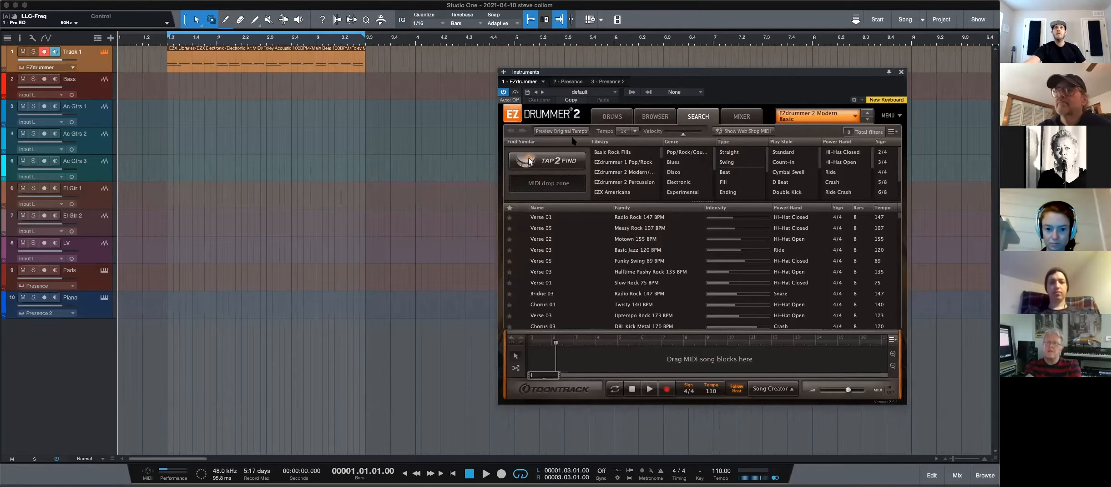
- Find grooves matching a tapped beat with EZdrummer's Tap2Find and sort the results by intensity
click(558, 160)
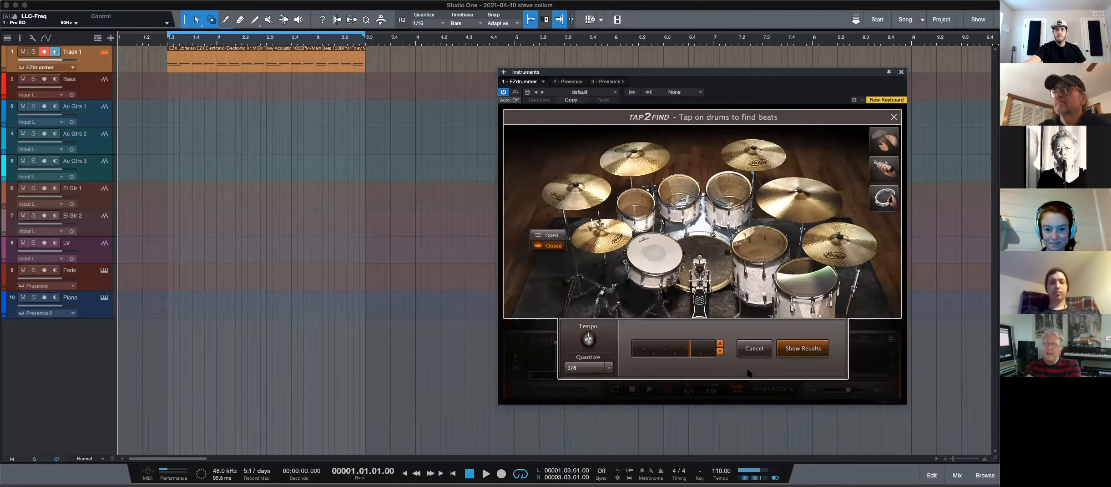
click(805, 353)
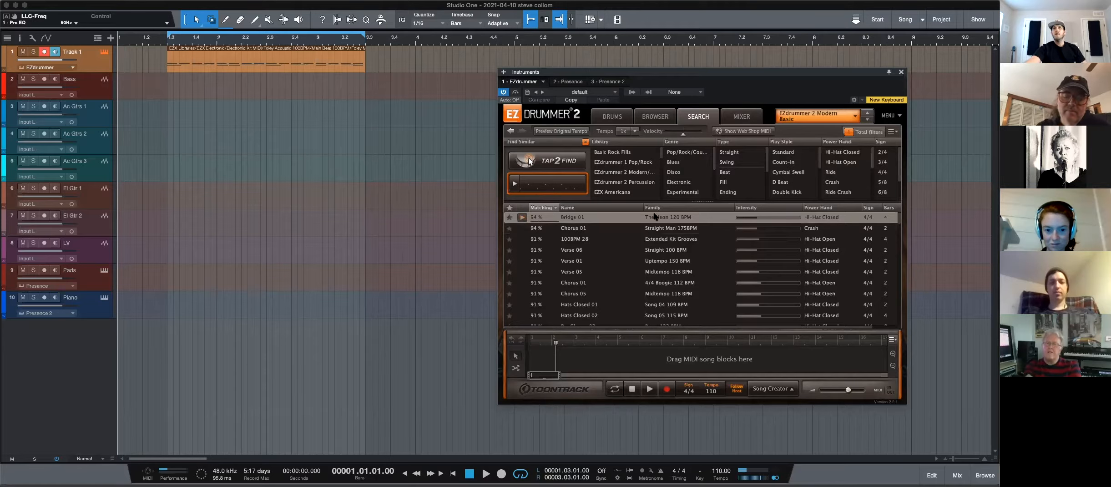
click(755, 209)
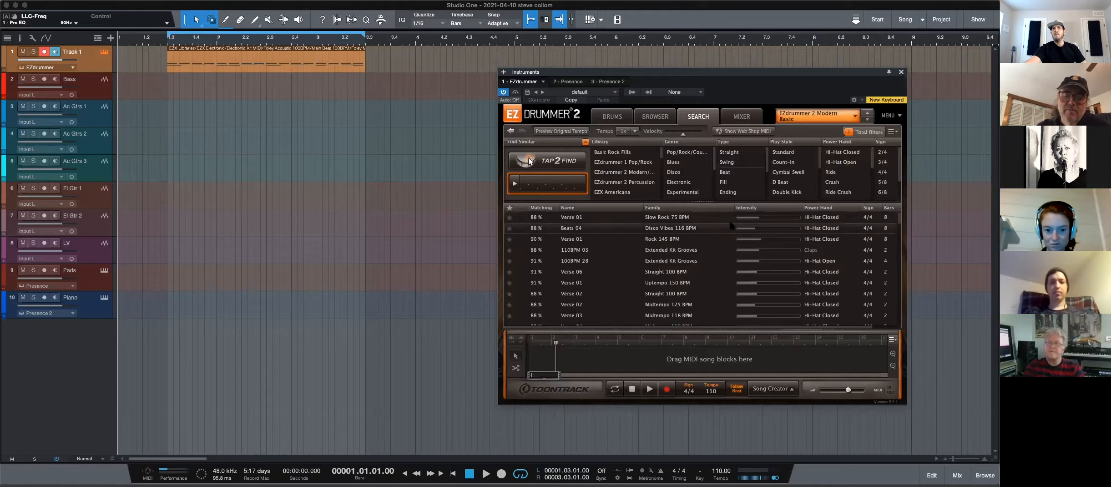
- Audition the first groove, reverse the intensity sort to preview Hellas 122 BPM Pre Chorus 05, and close EZdrummer
click(524, 218)
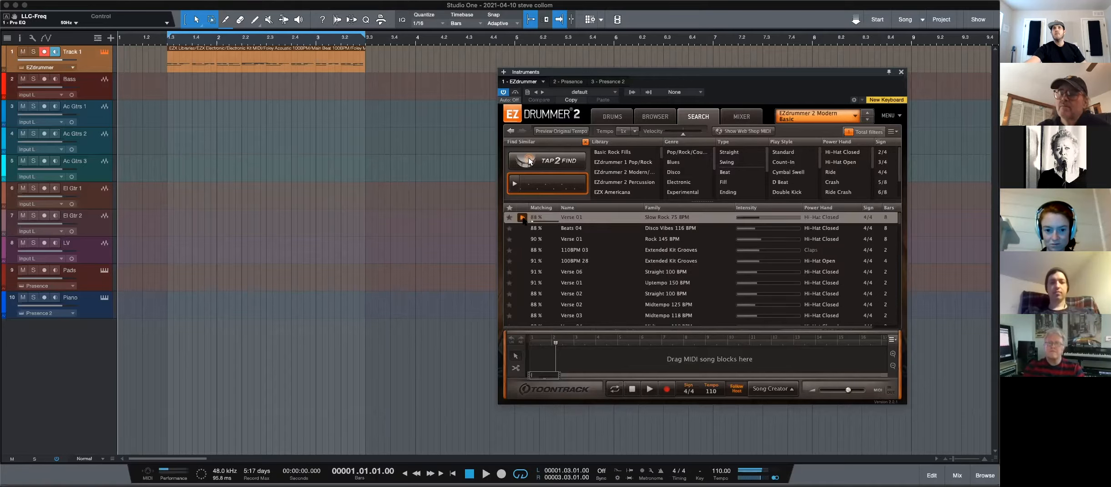
click(523, 217)
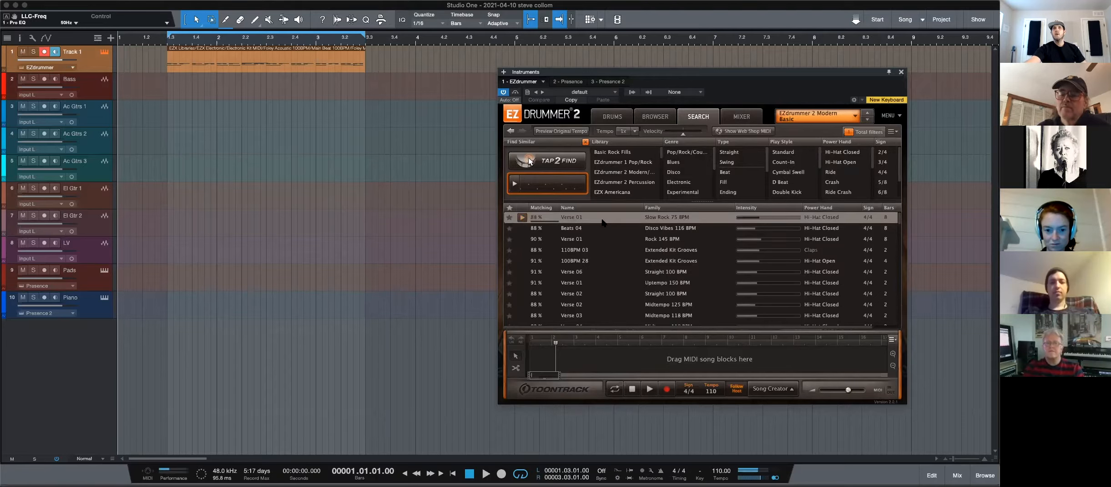
click(773, 208)
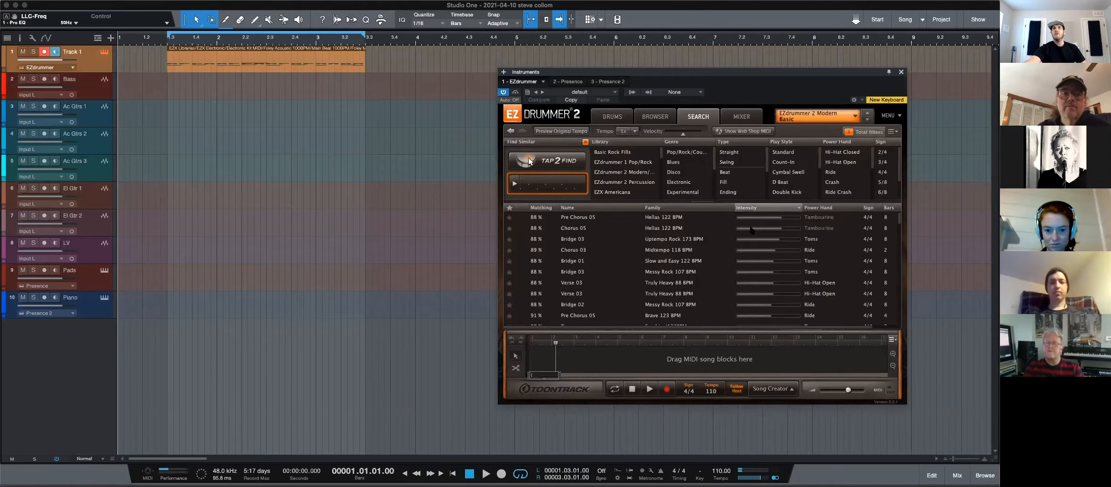
click(523, 217)
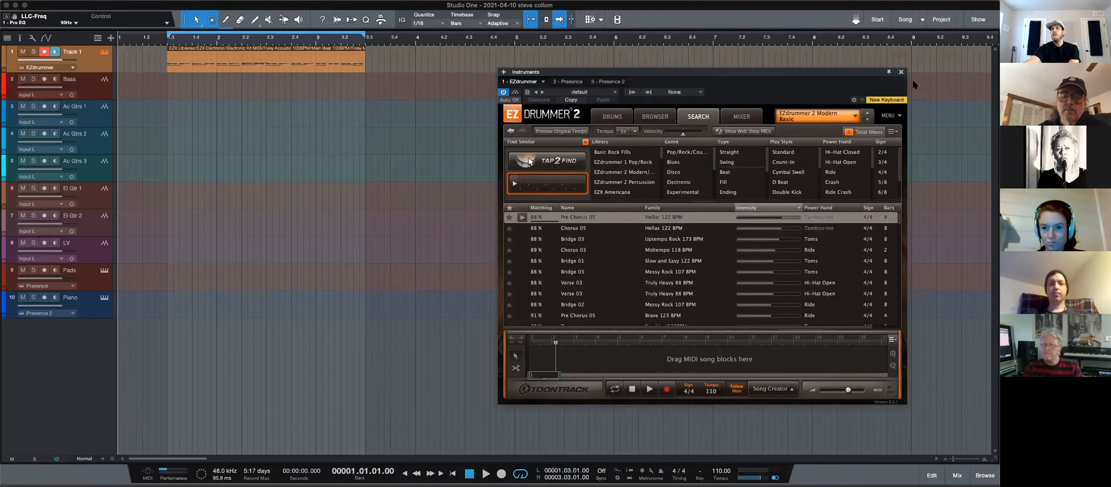
click(901, 72)
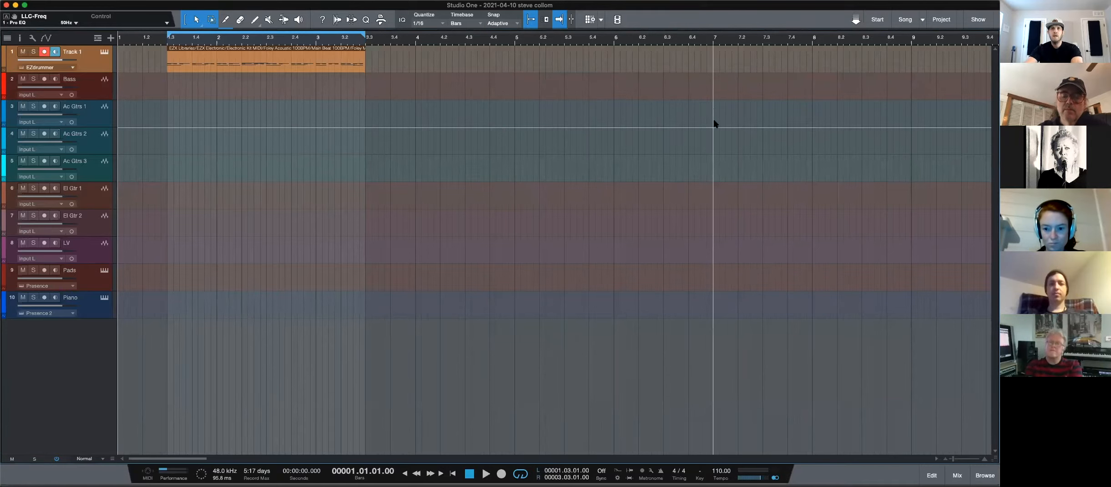
- Replace the EZdrummer instrument on Track 1 with PreSonus Impact
key(F5)
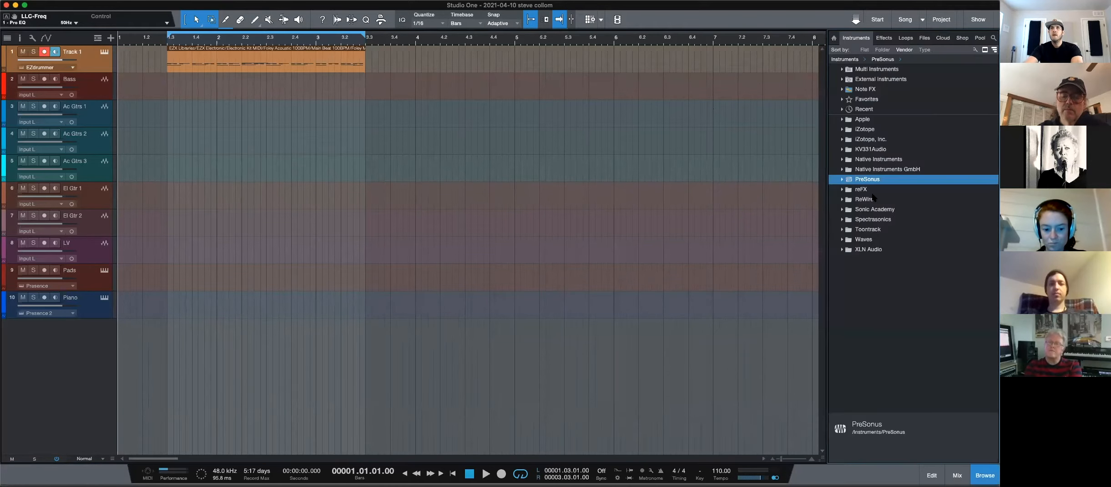
click(842, 179)
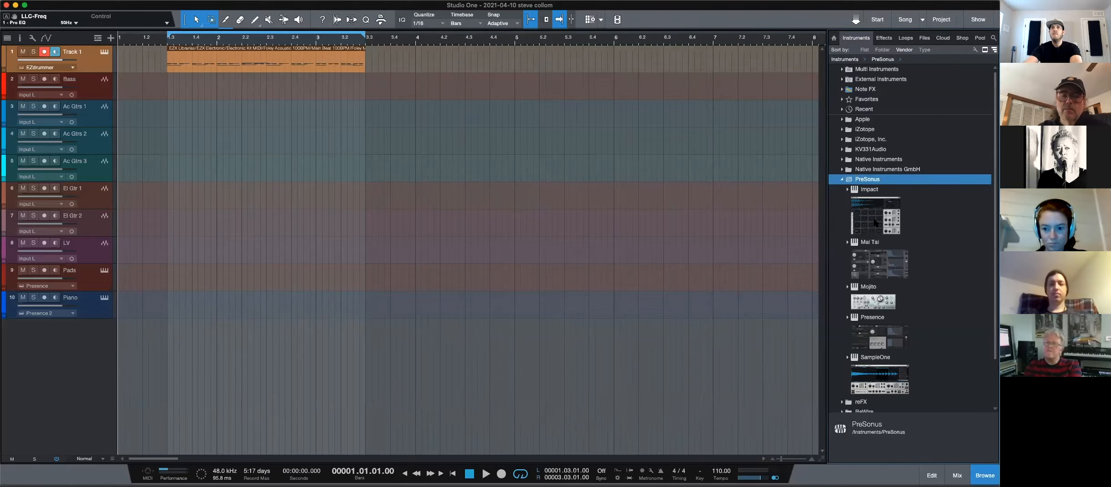
drag(876, 222, 86, 58)
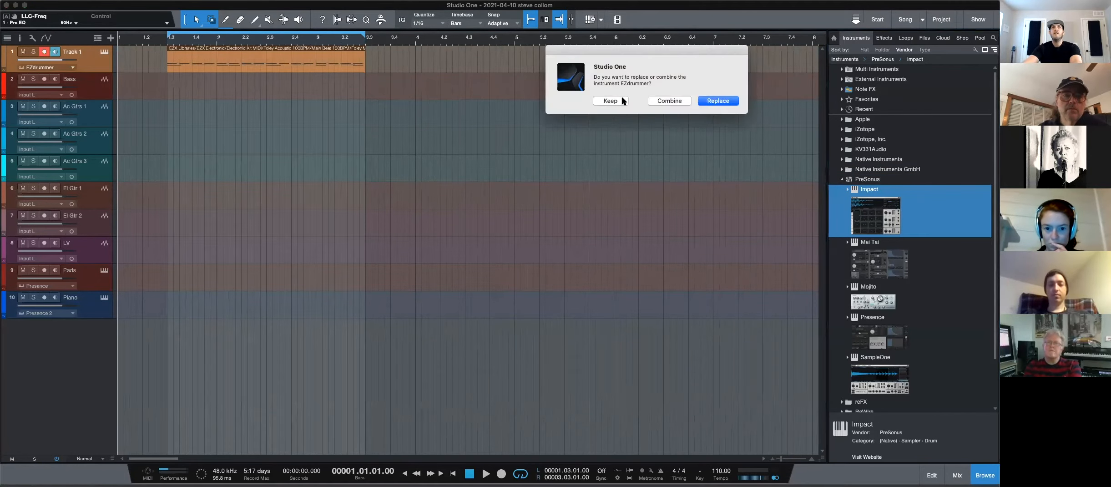
click(717, 101)
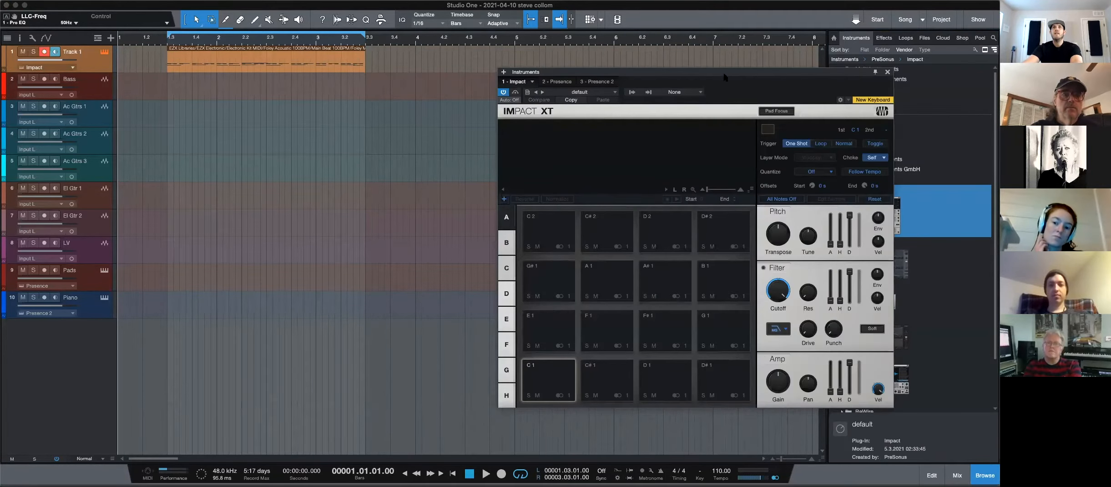
- Load the 60s a GoGo kit preset in Impact XT
click(496, 216)
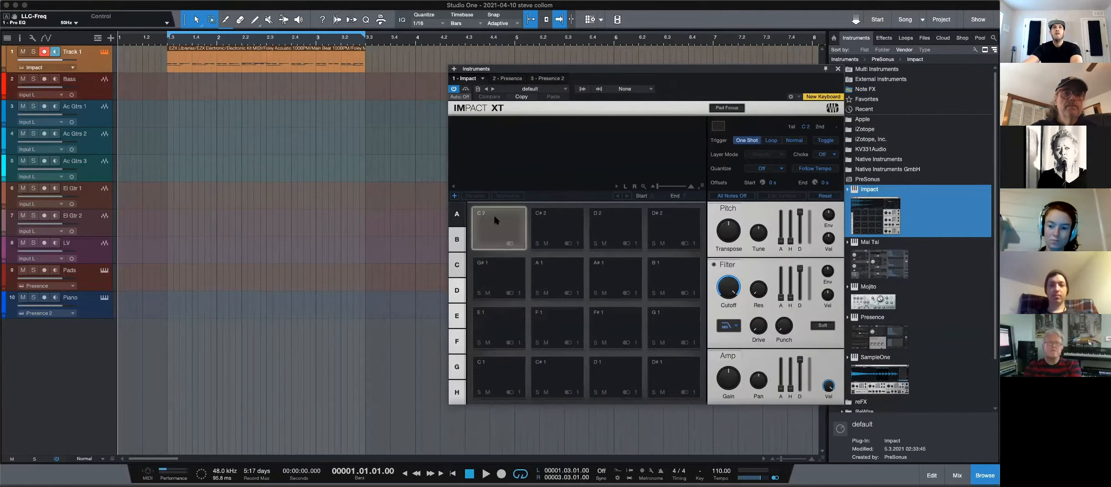
click(544, 89)
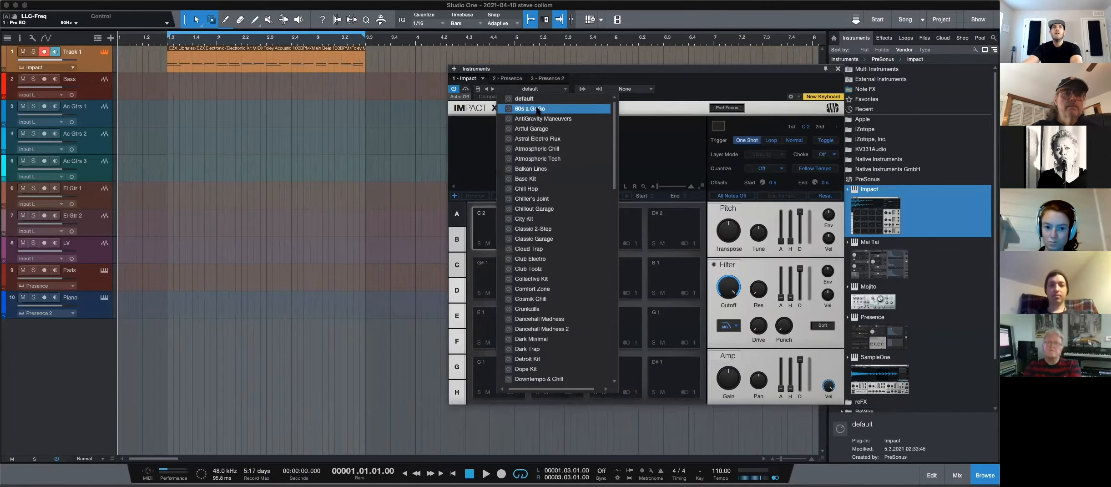
click(537, 108)
- Audition the pads of the 60s a GoGo kit, including the flutes, brass, basses, claps, drums and tambourines
click(475, 227)
click(510, 227)
click(561, 228)
click(614, 231)
click(614, 278)
click(558, 280)
click(501, 281)
click(495, 333)
click(556, 328)
click(614, 328)
click(557, 377)
click(614, 377)
click(675, 328)
click(673, 377)
click(501, 377)
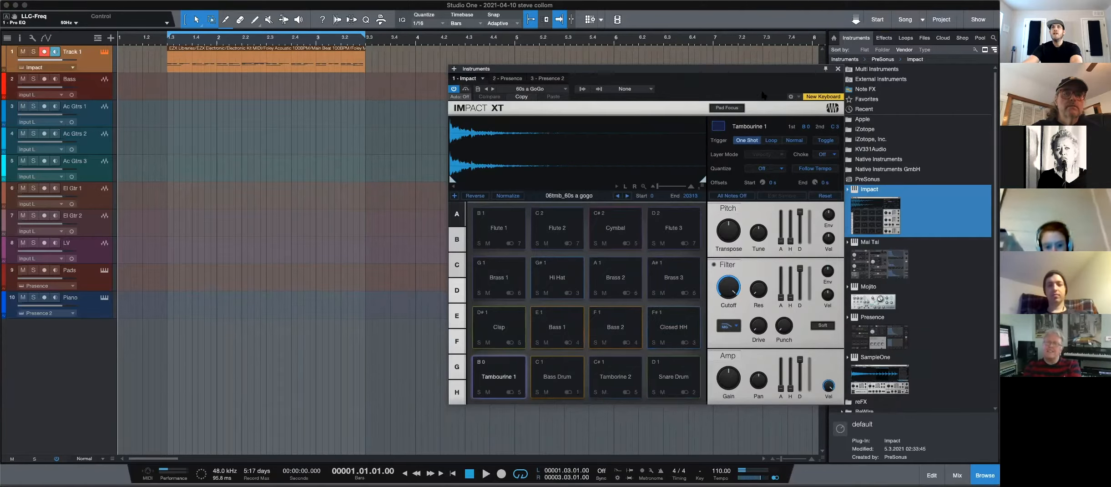
- Play the Track 1 drum loop from its start with the 60s a GoGo kit, and stop playback
click(174, 40)
key(space)
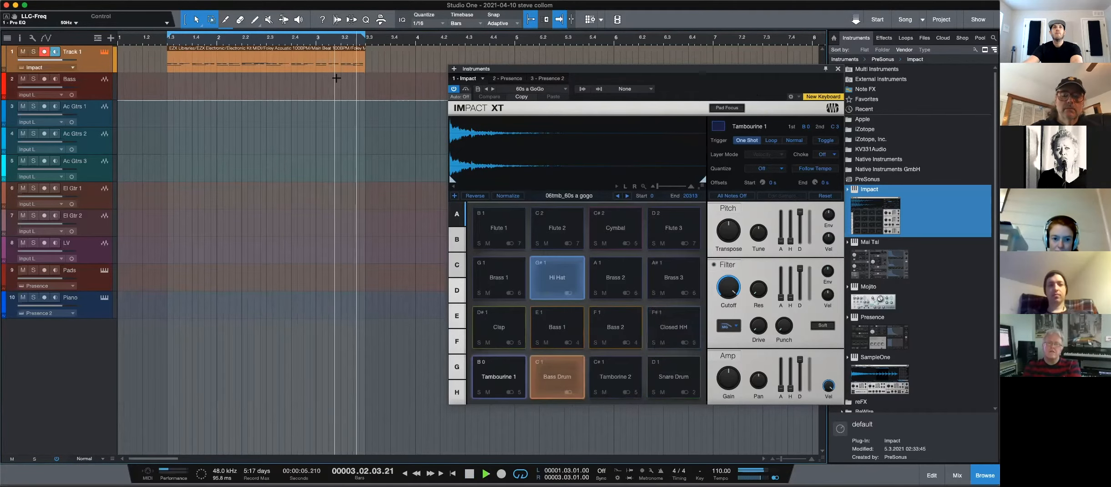
key(space)
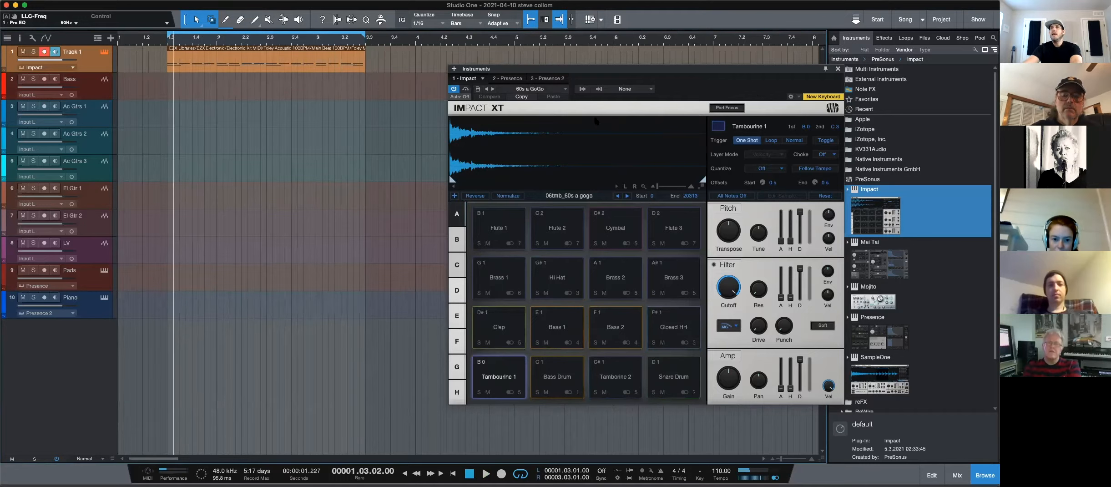
- Load the Chillout Garage kit preset in Impact XT and audition its second column of pads, from Perc 5 to Rimshoot
click(528, 89)
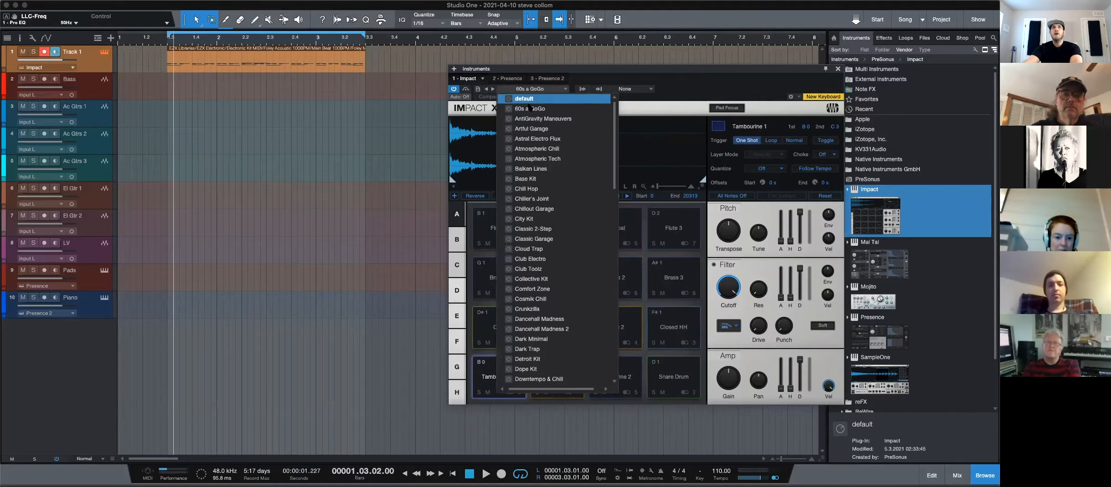
click(532, 209)
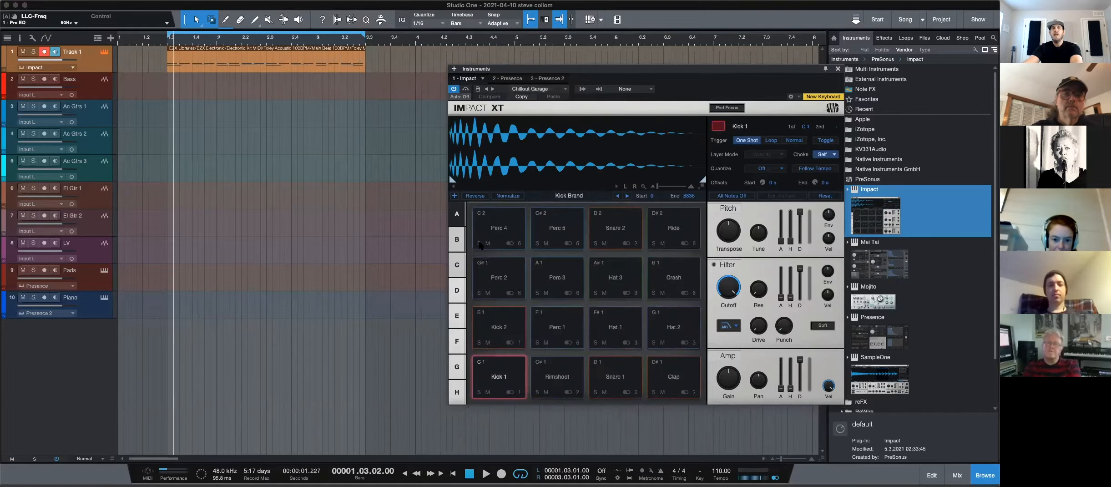
click(564, 227)
click(561, 286)
click(561, 335)
click(560, 368)
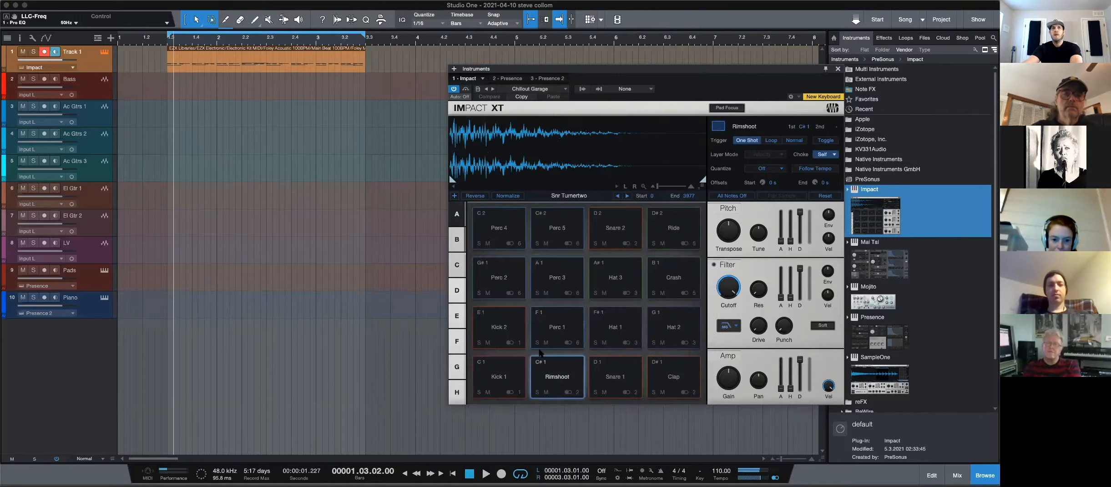
- Switch Impact XT to pad bank B and audition the Mus 130 Steel Ebm, Fx Boom4, Fx Binary and Fx Dirtlazr pads
click(457, 243)
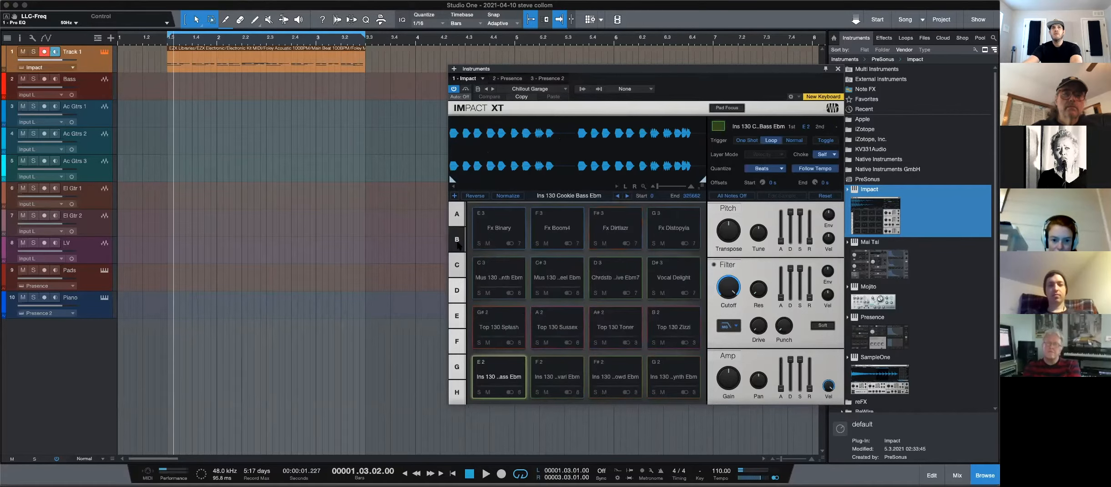
click(559, 272)
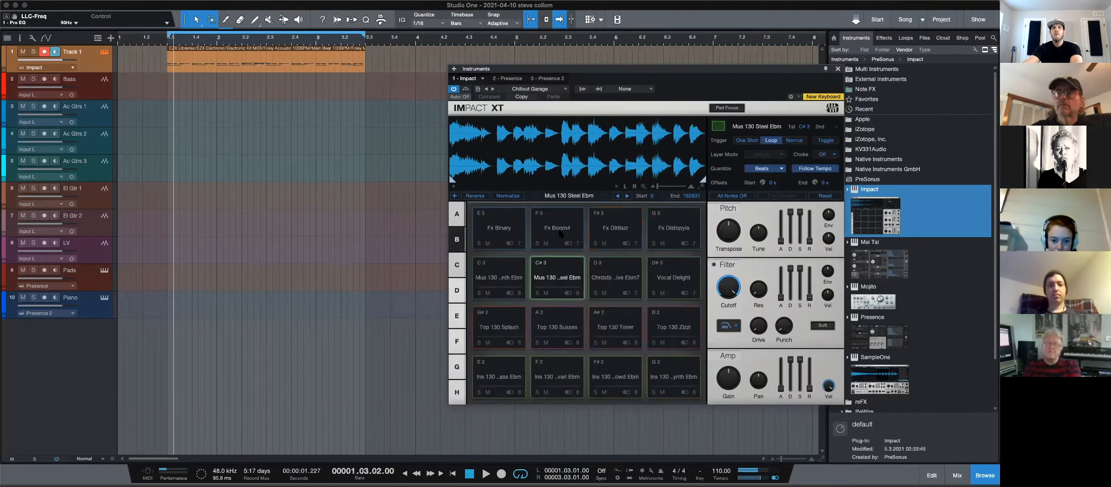
click(559, 230)
click(502, 231)
click(615, 232)
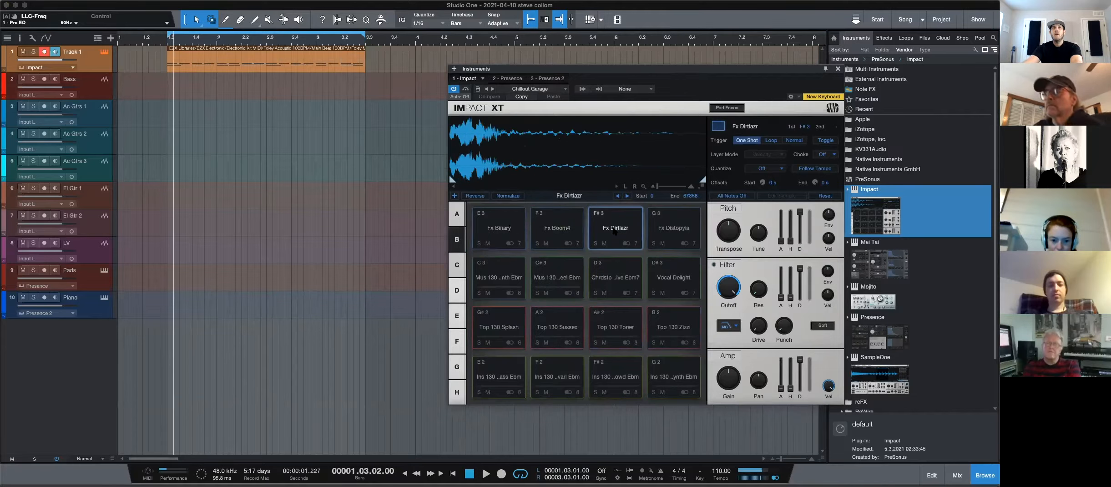
- Open the Track 1 drum part in the note editor, show it in piano view, and close the Impact window
double_click(212, 67)
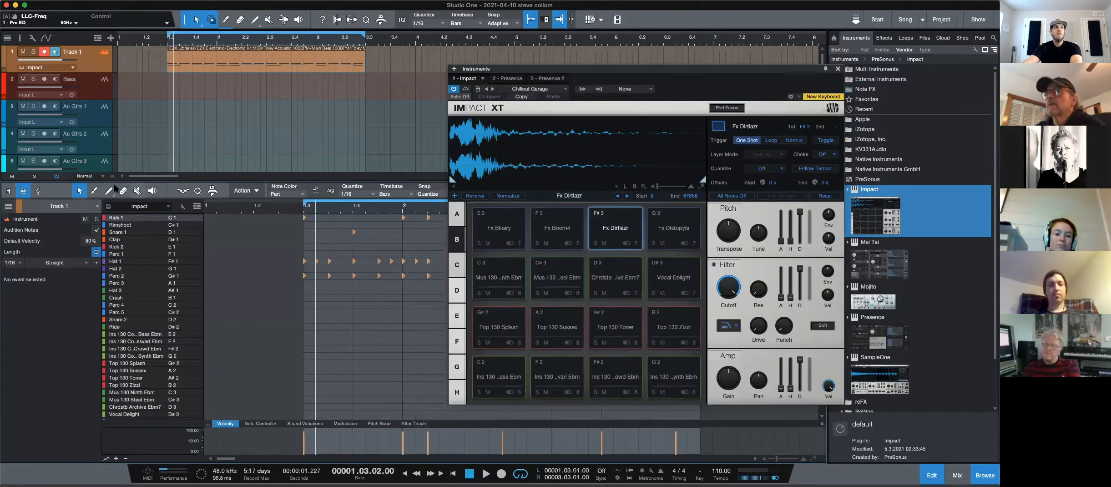
click(9, 191)
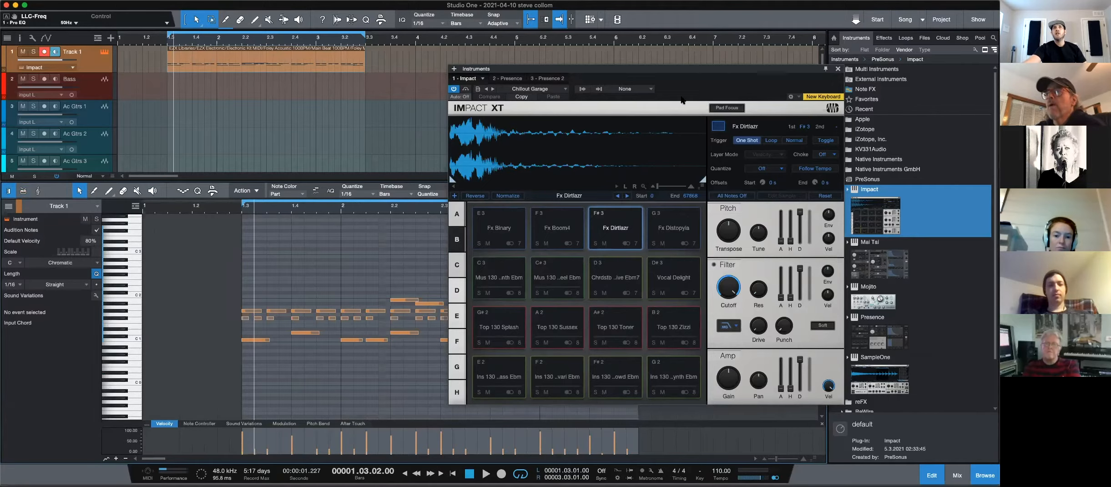
click(837, 68)
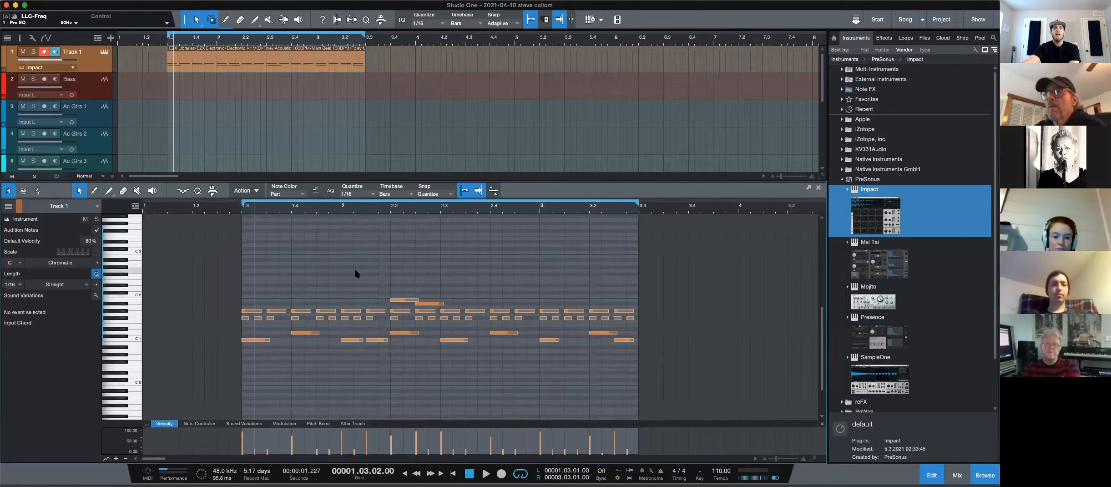
- Delete all notes in the drum part before bar 2 beat 2
drag(263, 260, 381, 376)
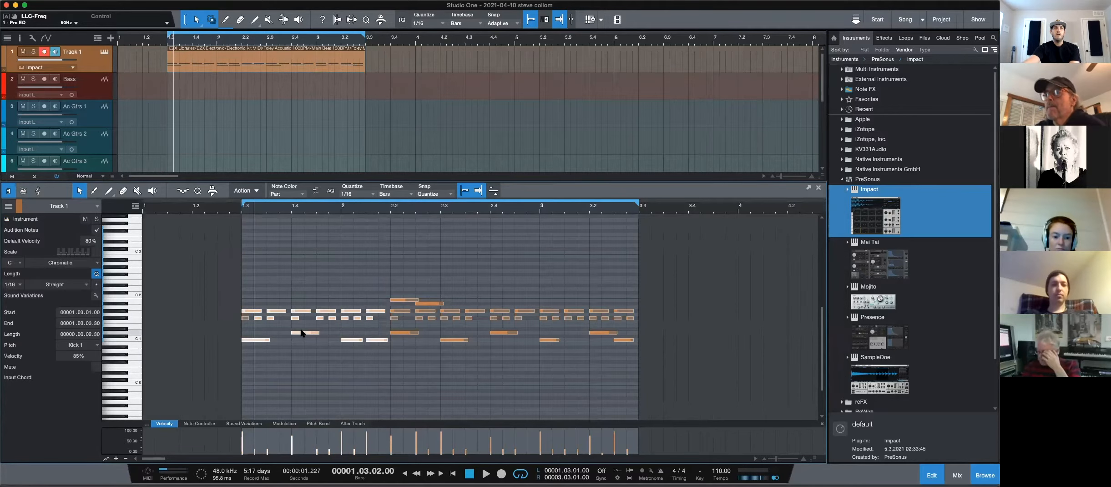
key(Delete)
drag(280, 270, 241, 339)
key(Delete)
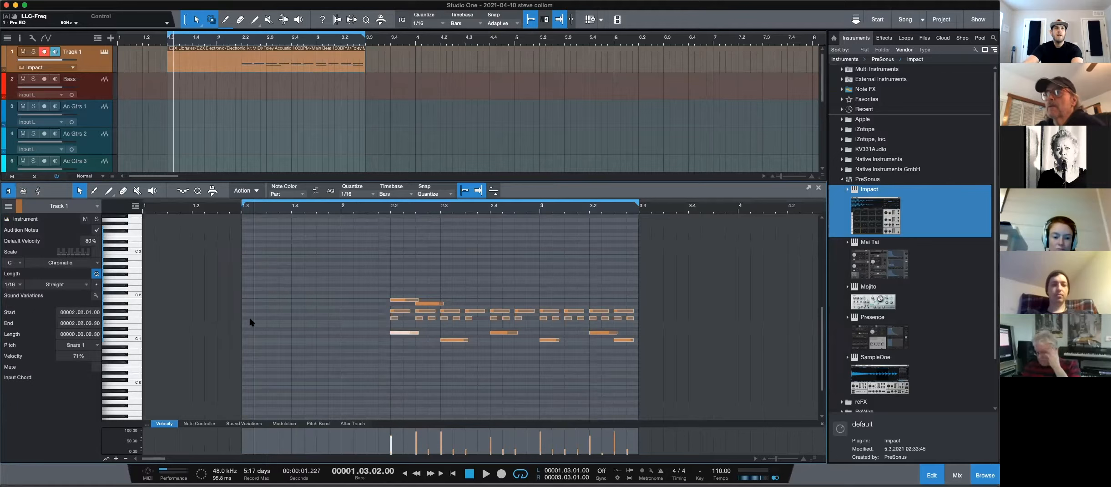
- Enter three Hat 1 notes and two Perc 1 sixteenth notes at the start of the drum part and play it back
double_click(244, 318)
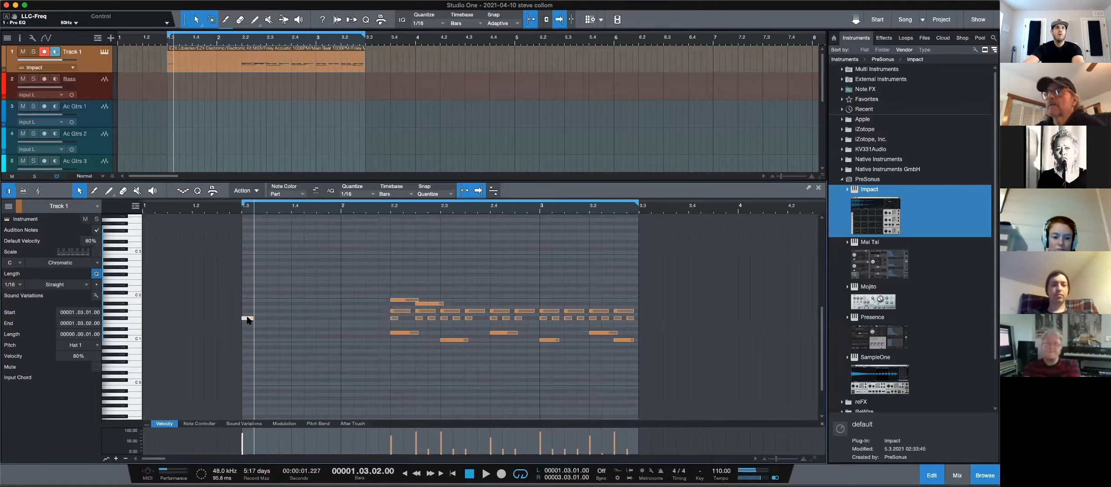
double_click(272, 318)
double_click(296, 318)
double_click(308, 321)
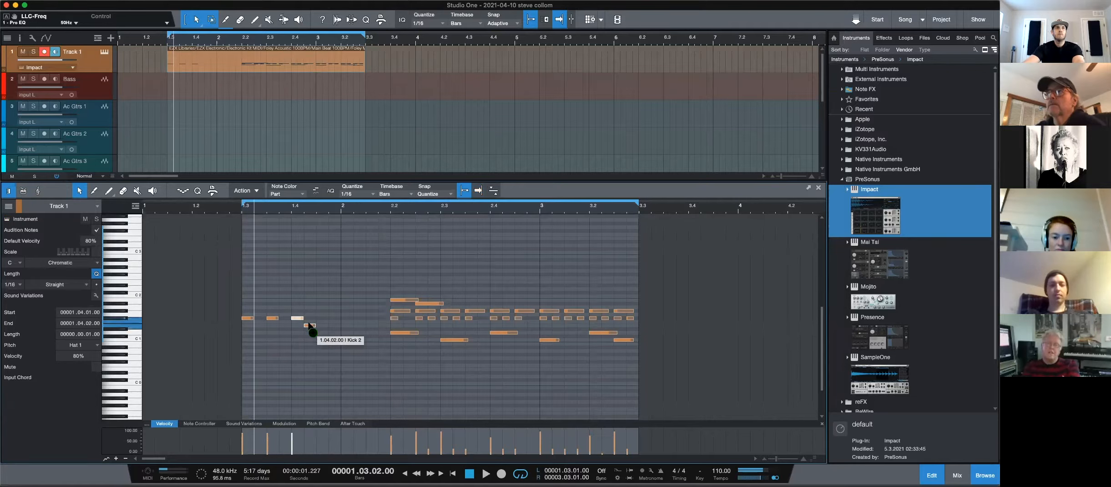
double_click(334, 322)
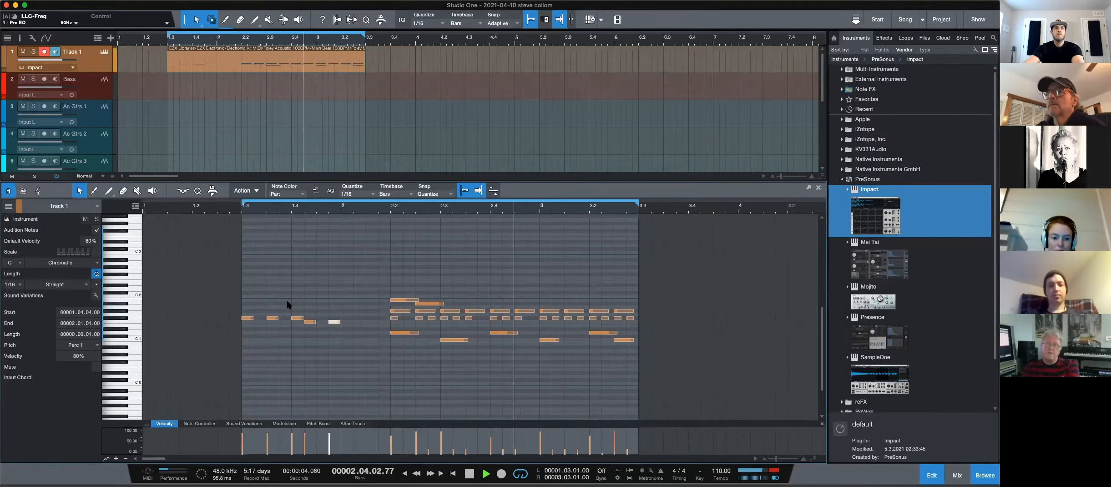
key(space)
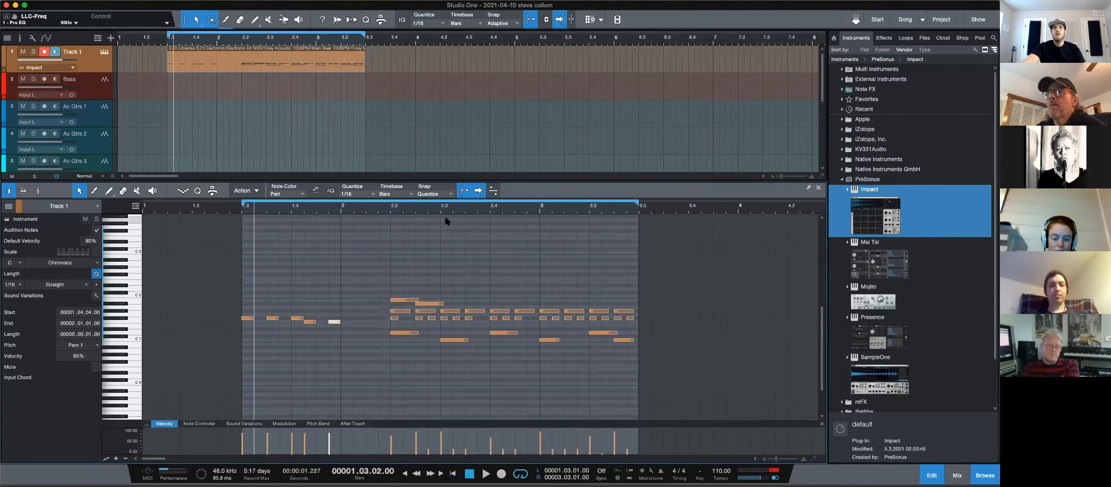
- Undo the added notes and the deletions to restore the original drum pattern, and hide the note editor
key(super+z)
key(super+z)
key(super+z)
key(super+z)
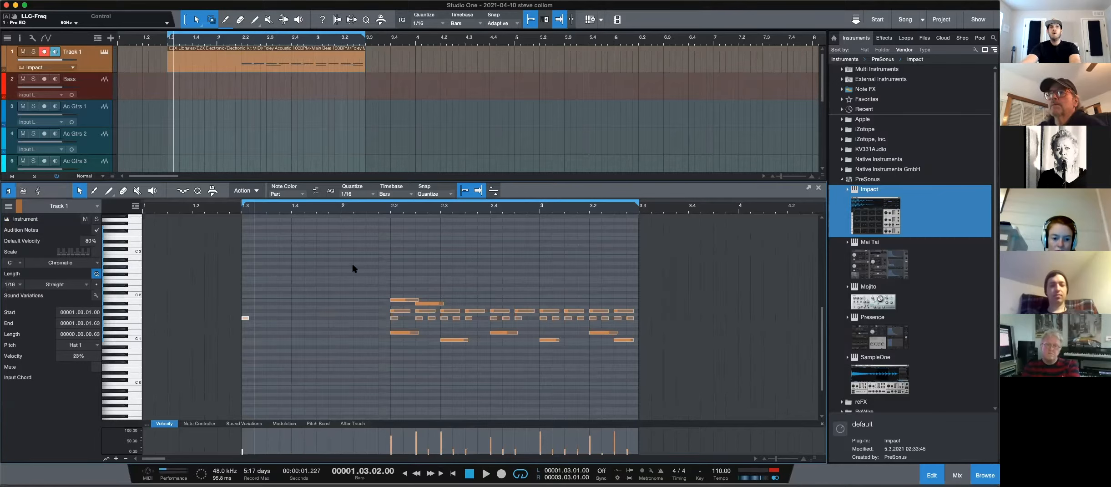
key(super+v)
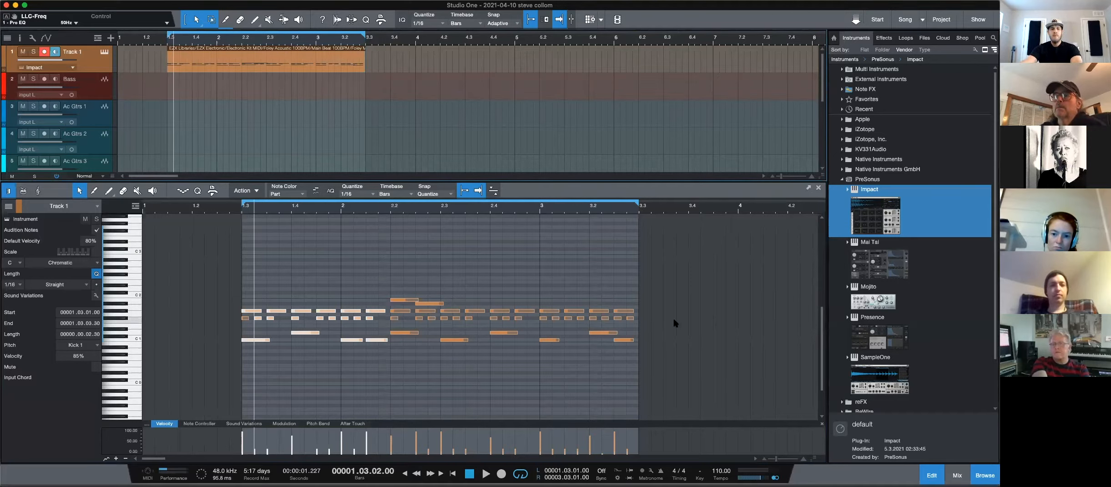
key(F2)
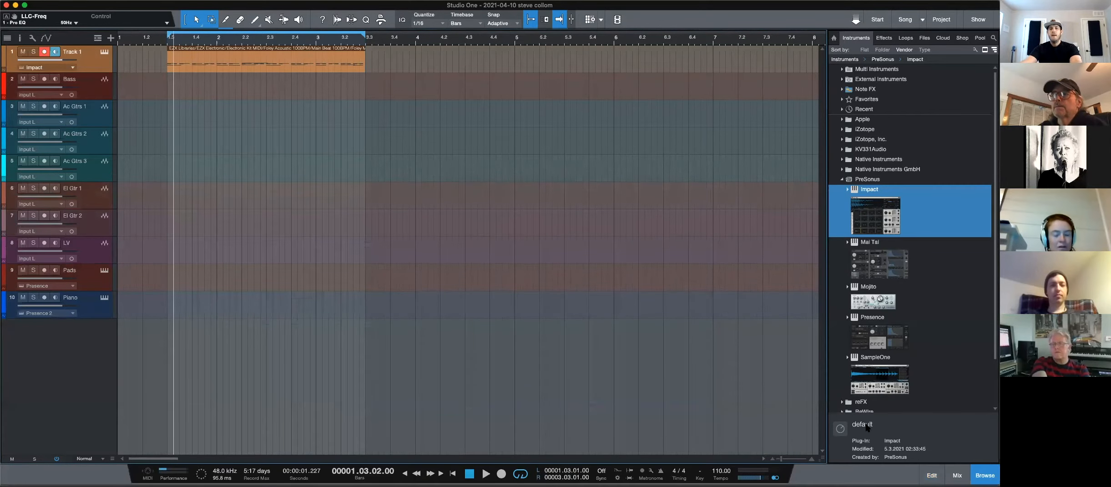
- Play a moment of the Track 1 drum part, and open and close its Impact XT instrument window
key(F5)
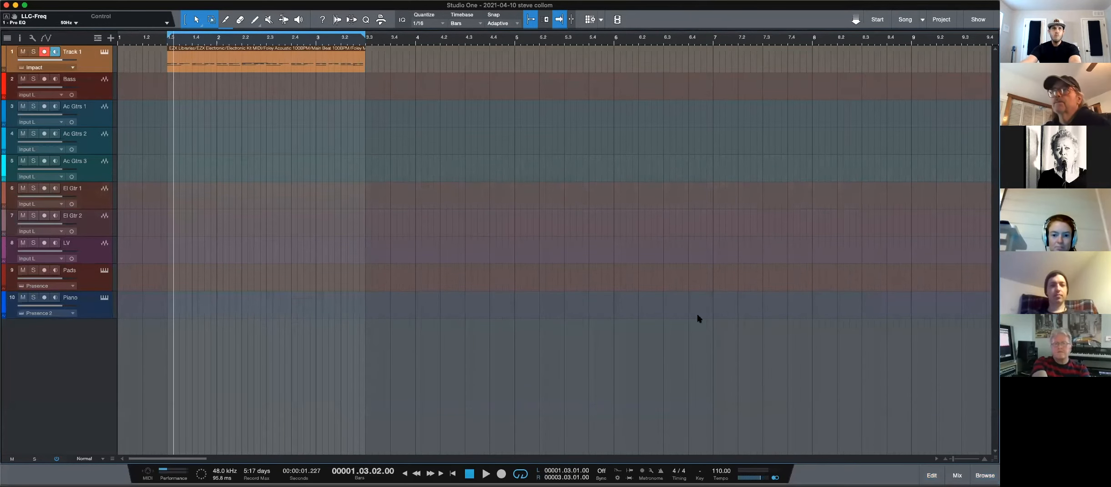
key(space)
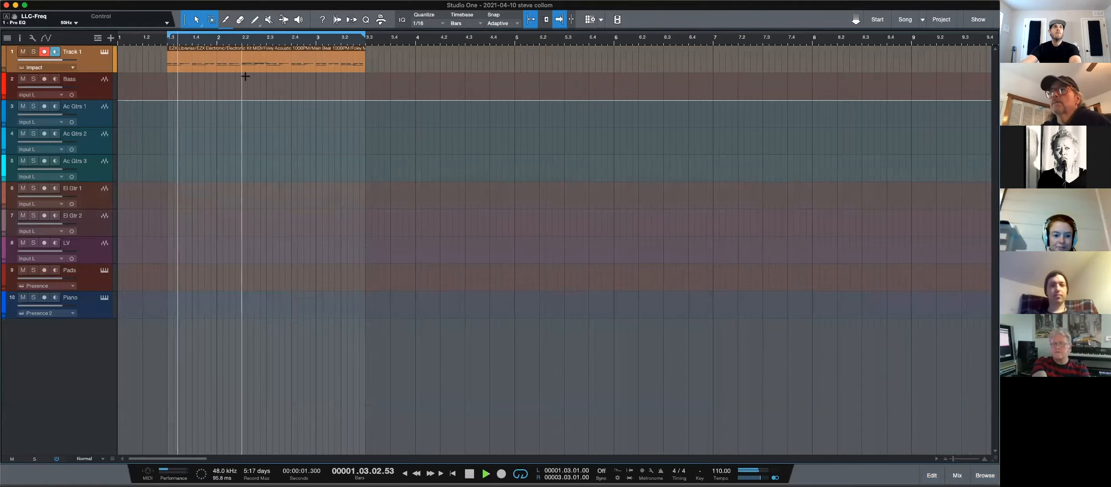
key(space)
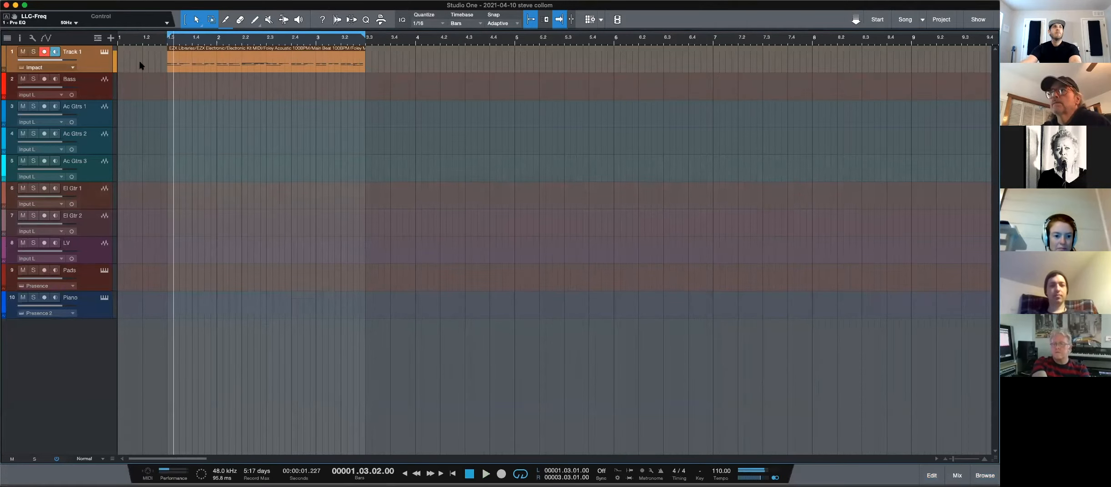
click(104, 52)
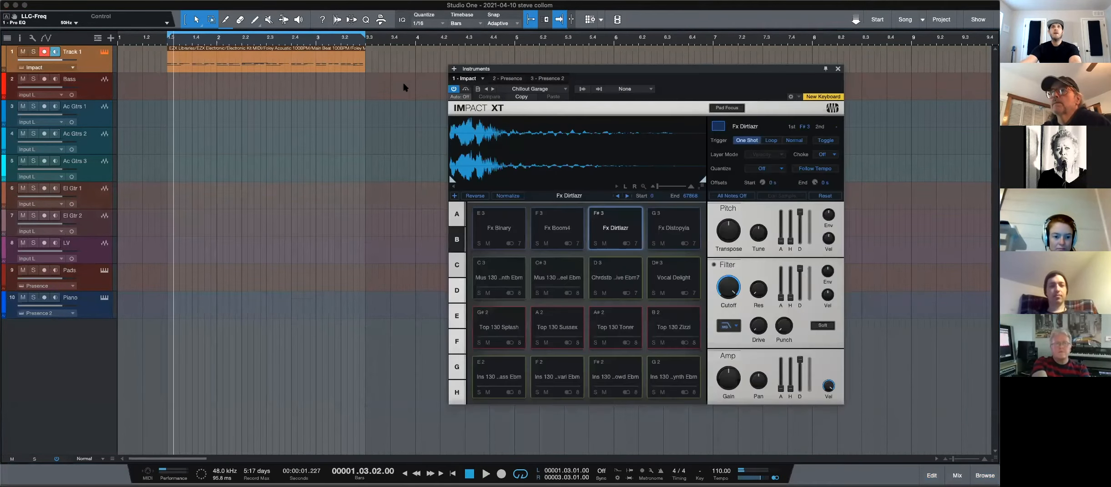
click(837, 69)
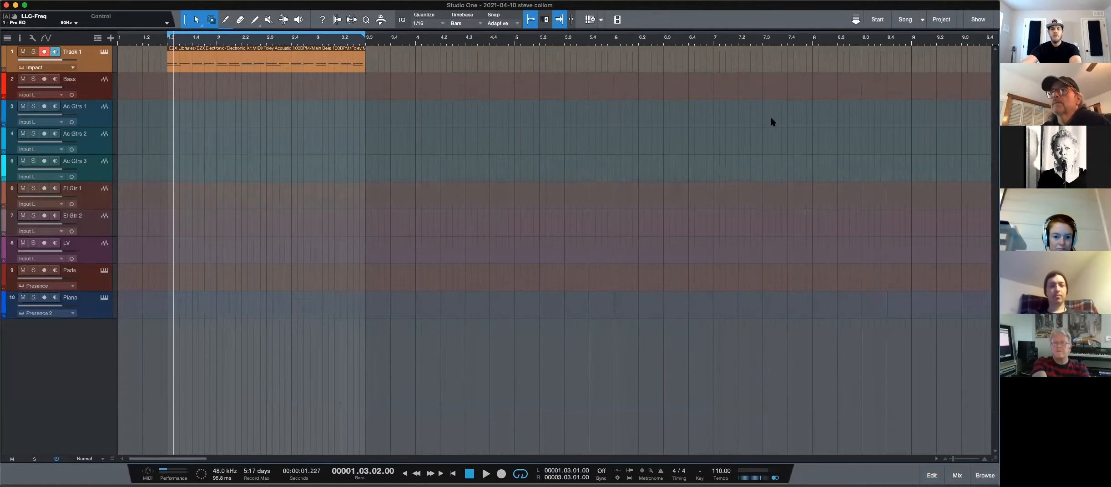
- Replace the Impact instrument on Track 1 with Toontrack's EZdrummer
key(F5)
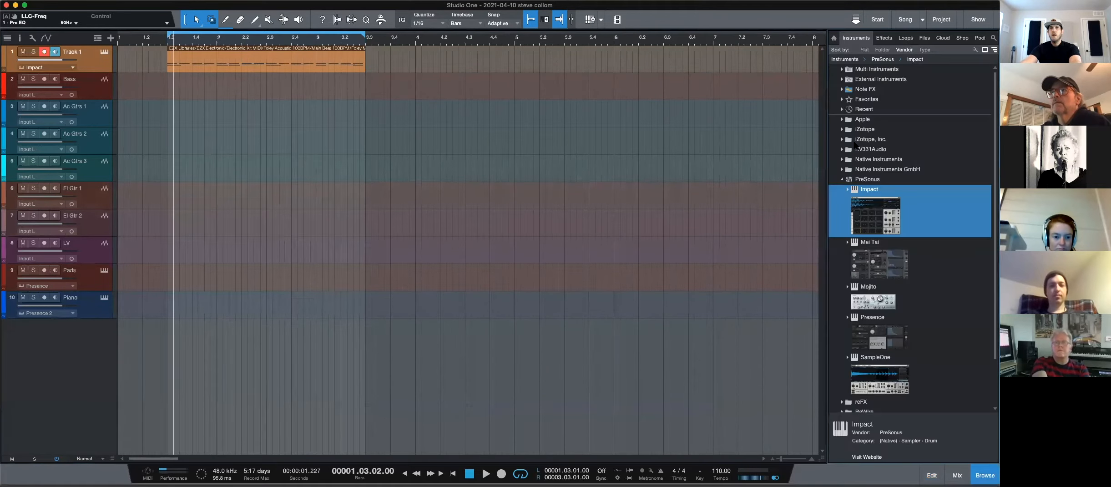
click(841, 180)
double_click(869, 229)
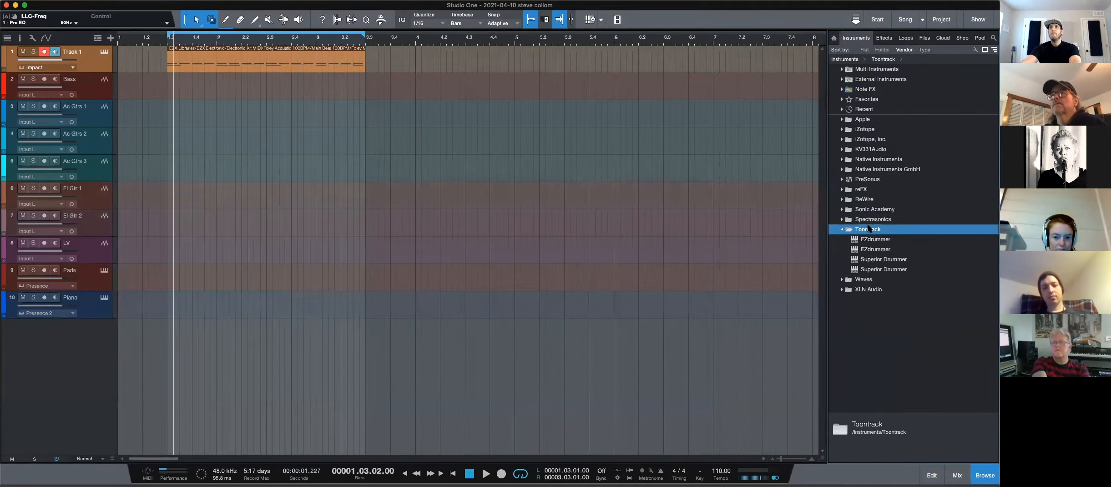
click(884, 240)
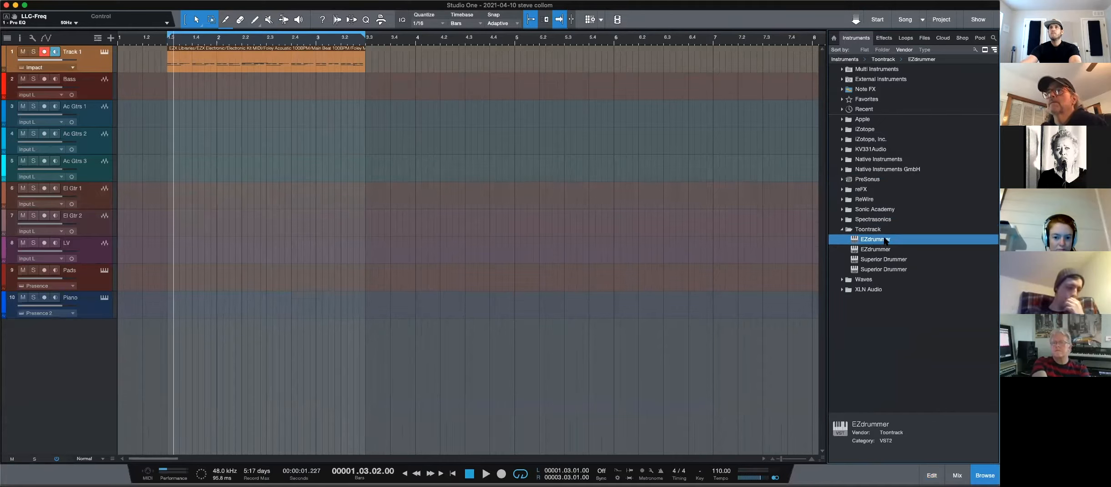
drag(885, 239, 146, 56)
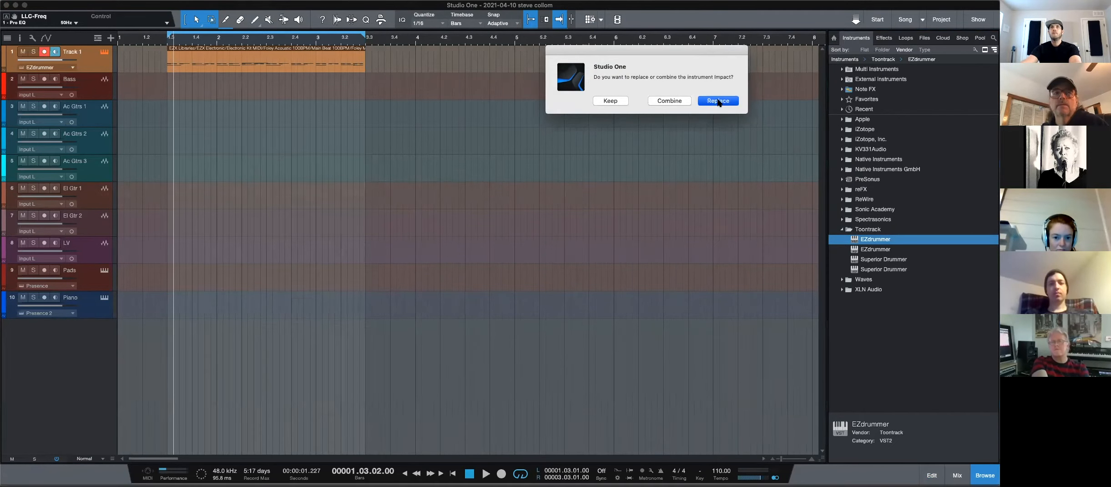
click(718, 100)
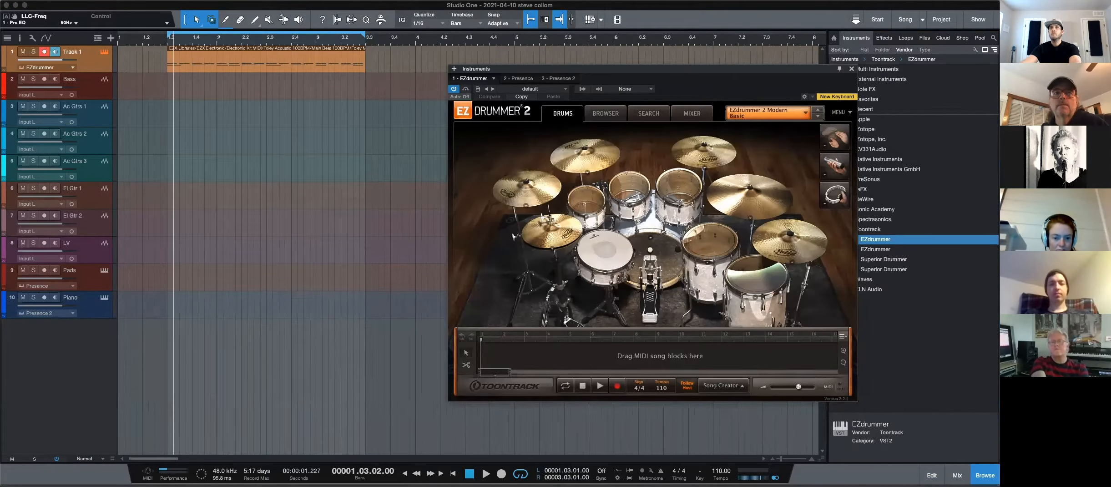
- Play back the drum part through EZdrummer, stop it, and close the instrument window
key(space)
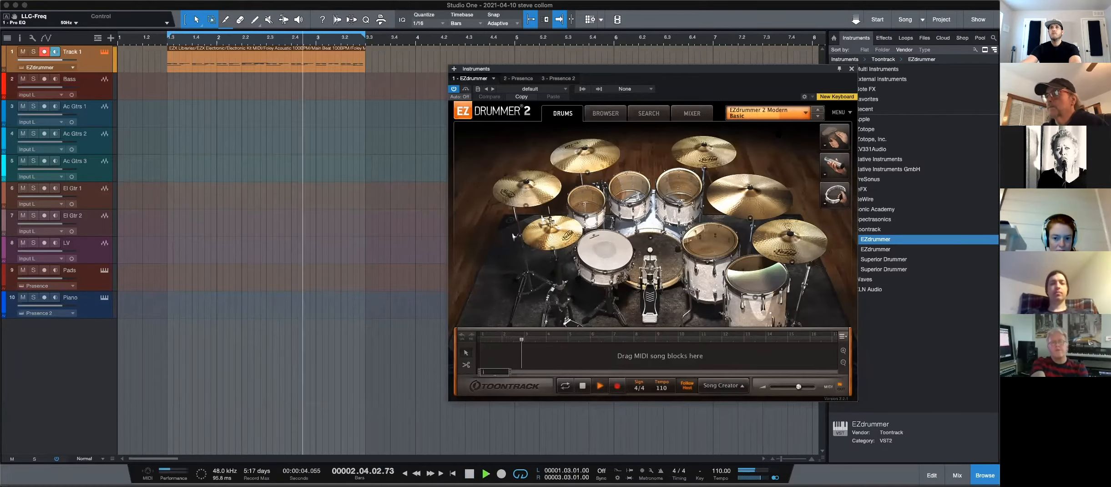
key(space)
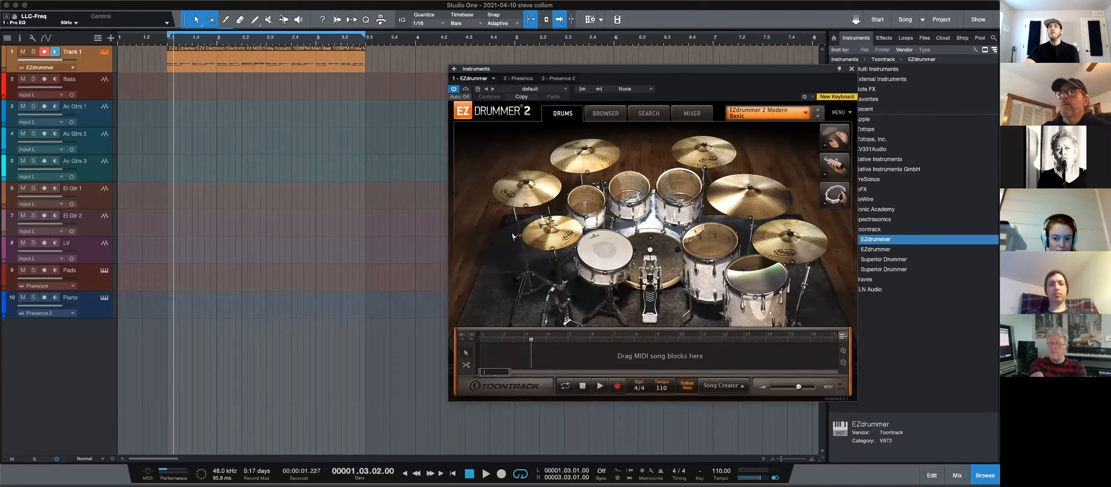
click(851, 68)
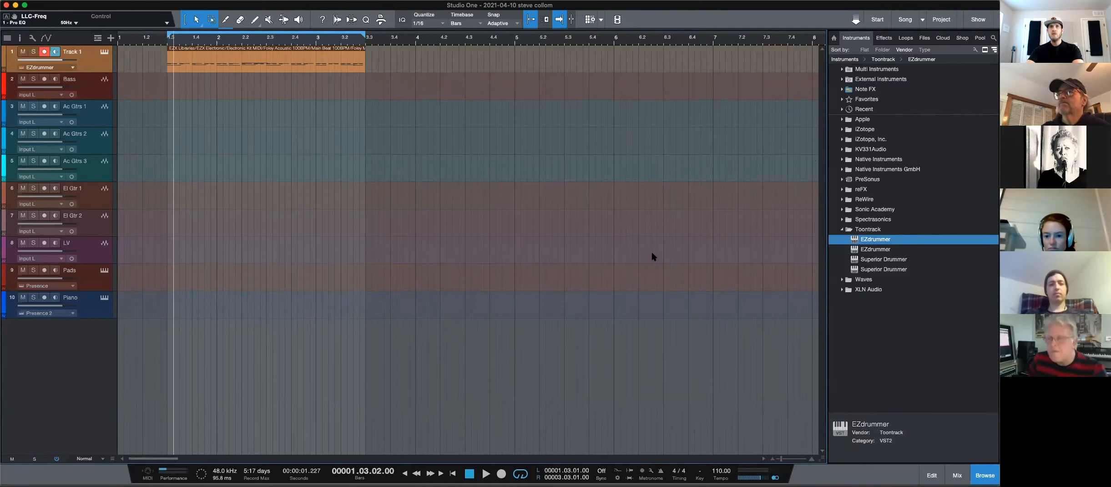
- Show the mixer and check the EZ1, DRUMS and Main channel levels while the drum part plays
key(F4)
key(F4)
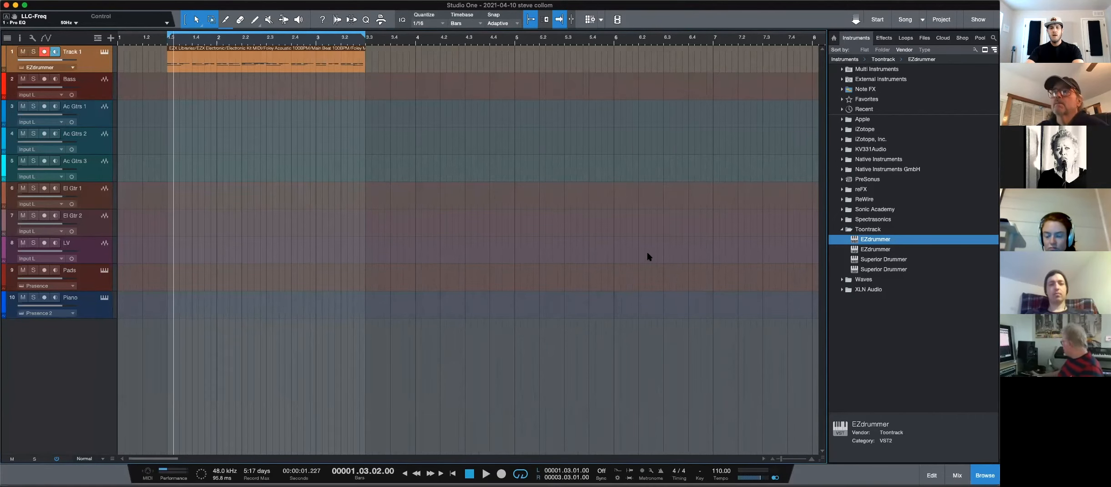
key(F3)
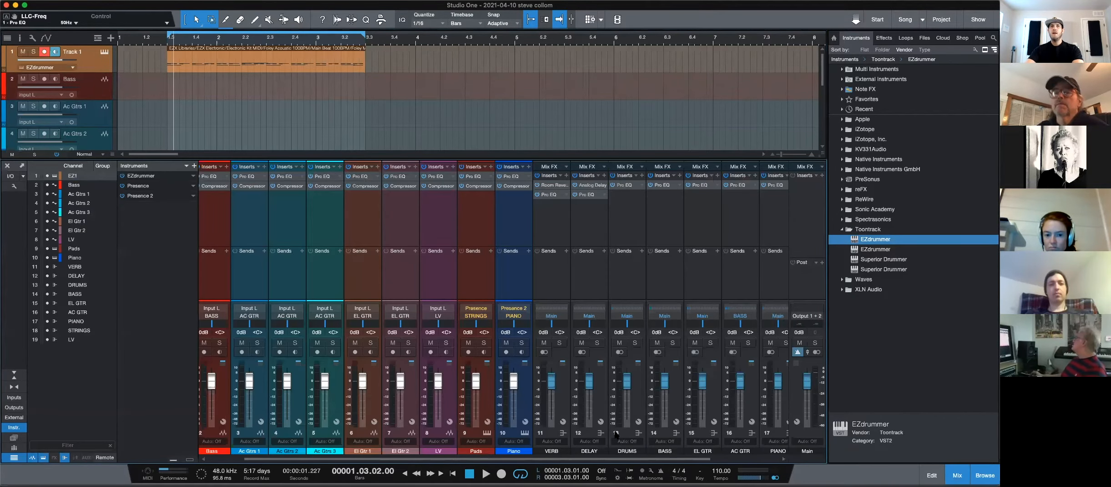
mouse_move(612, 460)
mouse_down()
mouse_move(708, 459)
mouse_move(606, 459)
mouse_up()
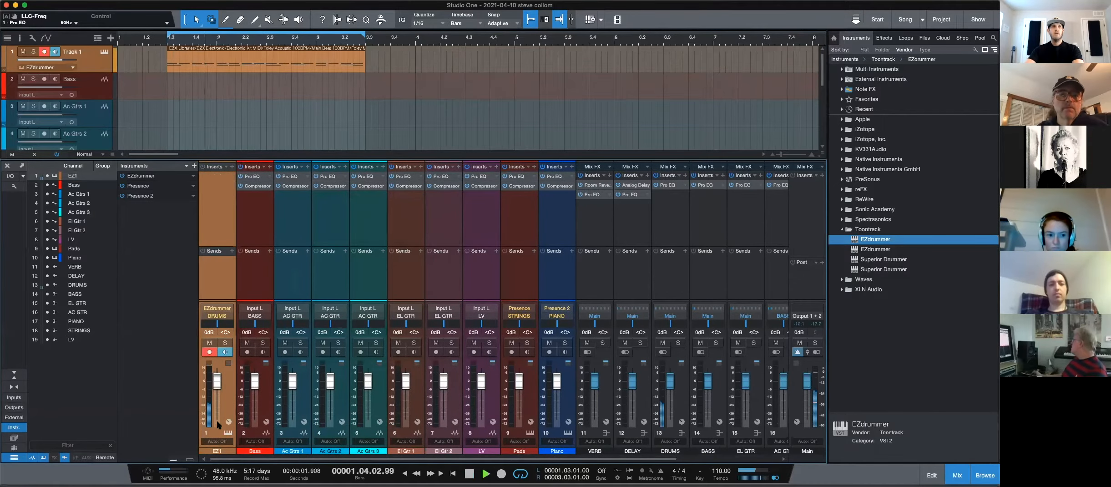
scroll(263, 461, right, 4)
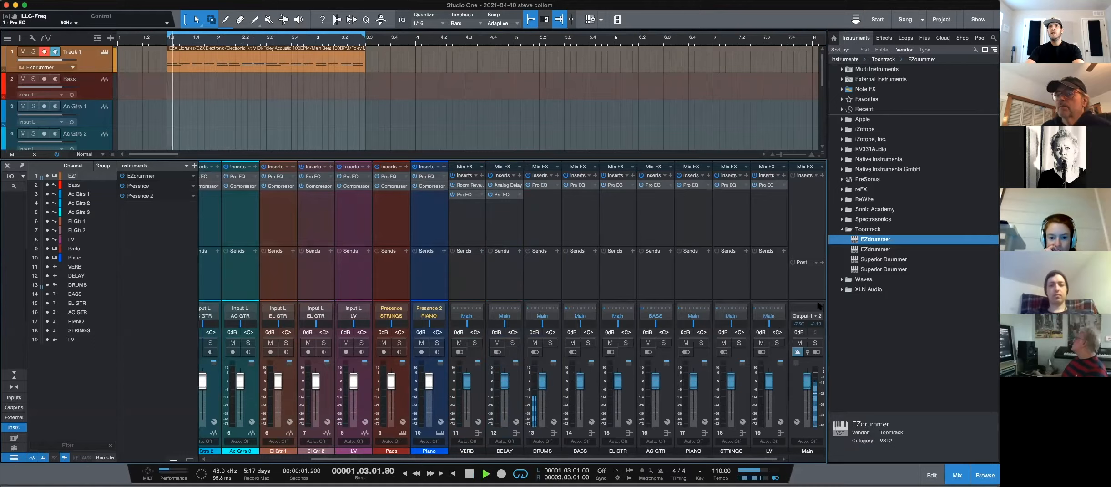
- Raise the Main output fader to about +5.7 dB during playback, return it to 0 dB and stop
drag(805, 398, 808, 379)
click(800, 325)
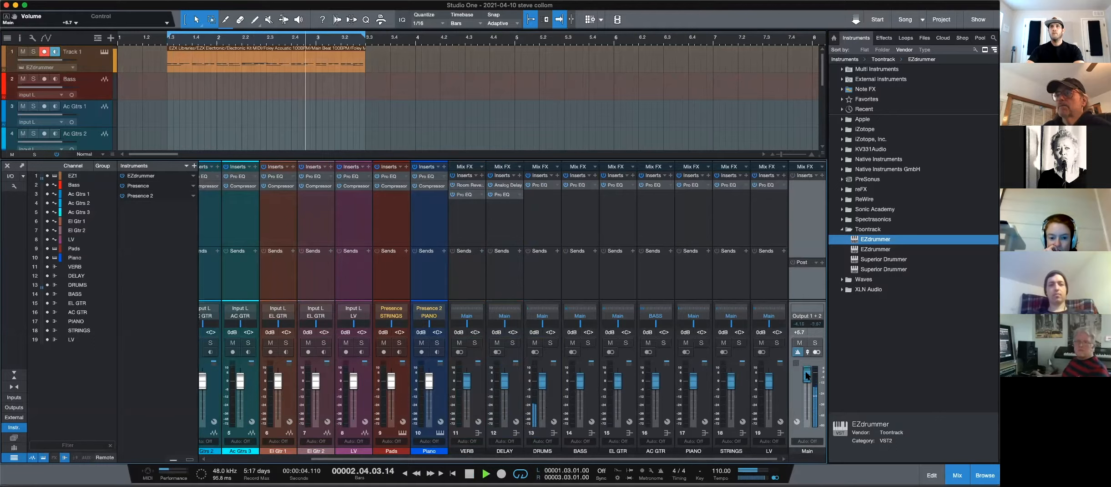
drag(805, 370, 806, 376)
key(space)
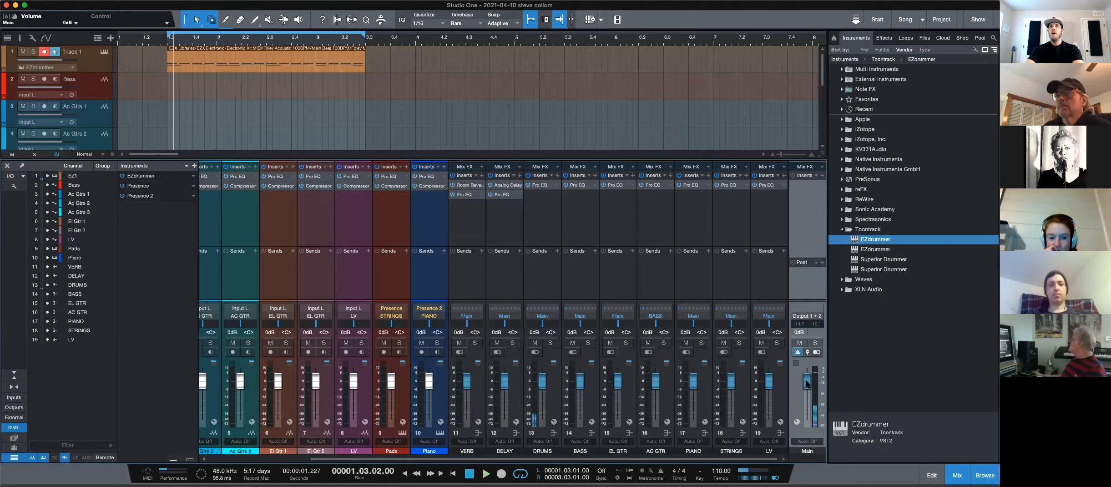
click(822, 177)
scroll(882, 412, down, 7)
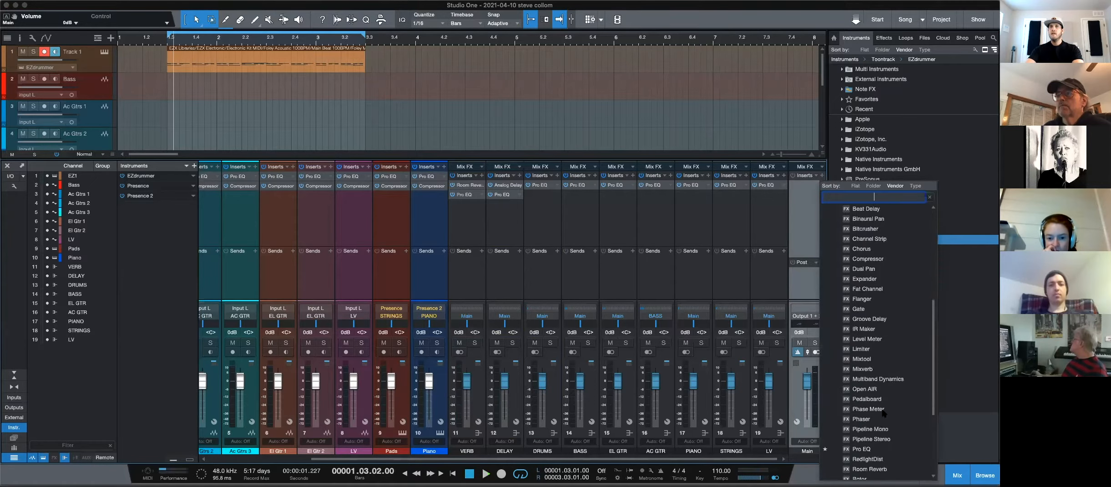
scroll(881, 411, down, 4)
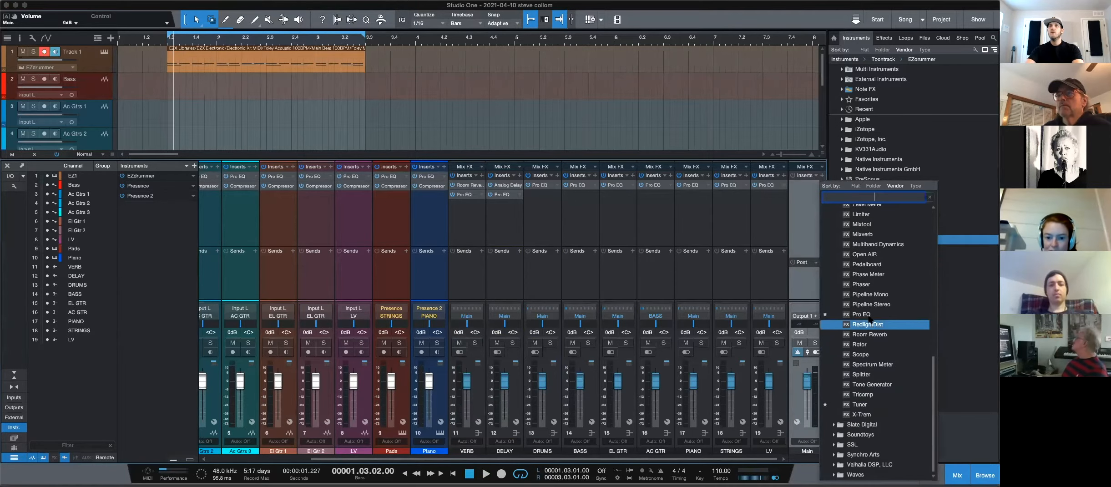
scroll(870, 314, up, 2)
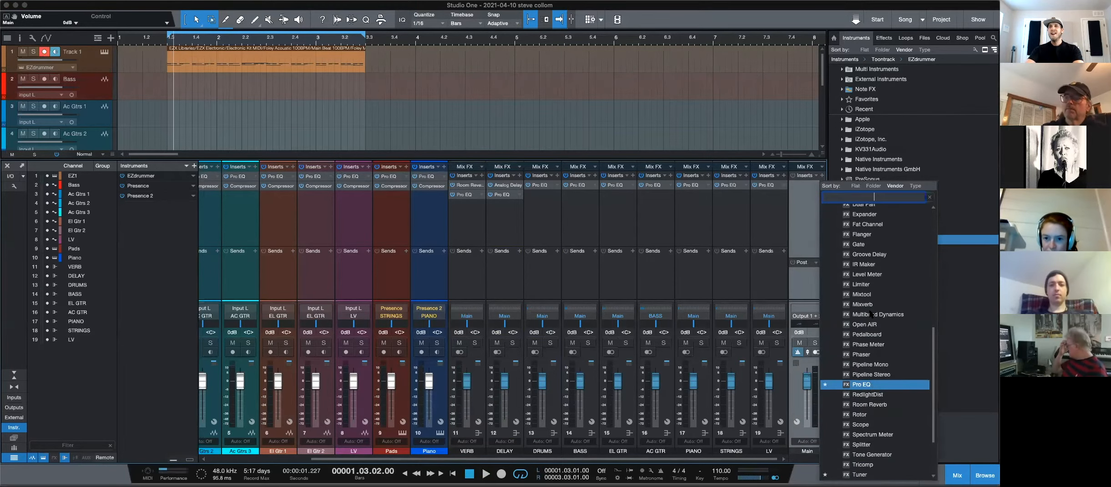
scroll(870, 314, up, 4)
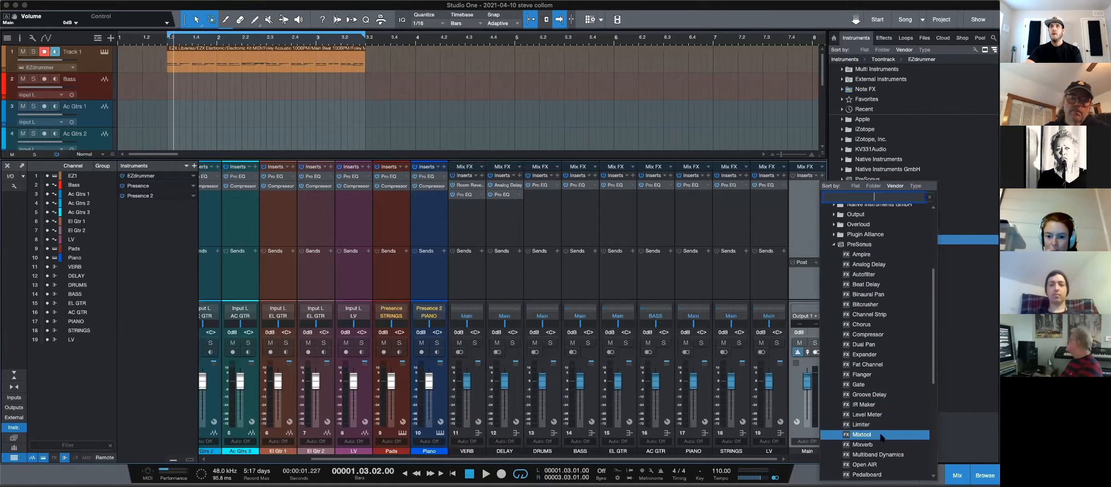
key(Escape)
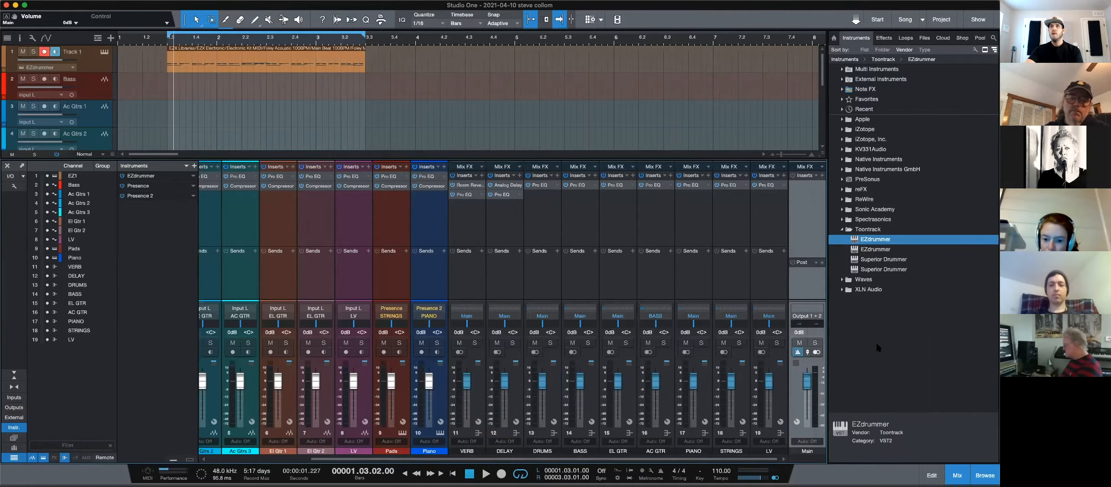
click(842, 229)
click(865, 180)
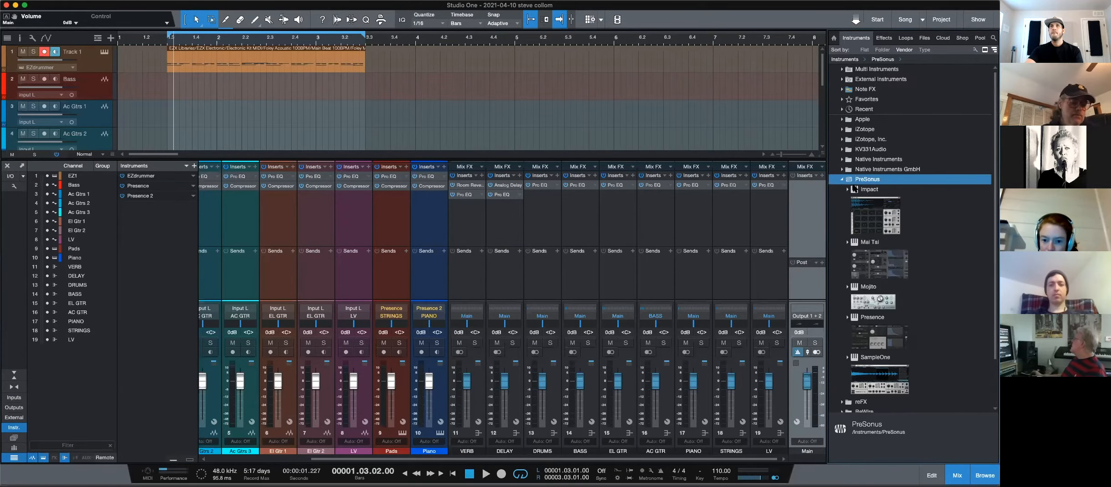
click(843, 179)
- Insert a Limiter from the recently used effects on the Main output channel
click(822, 176)
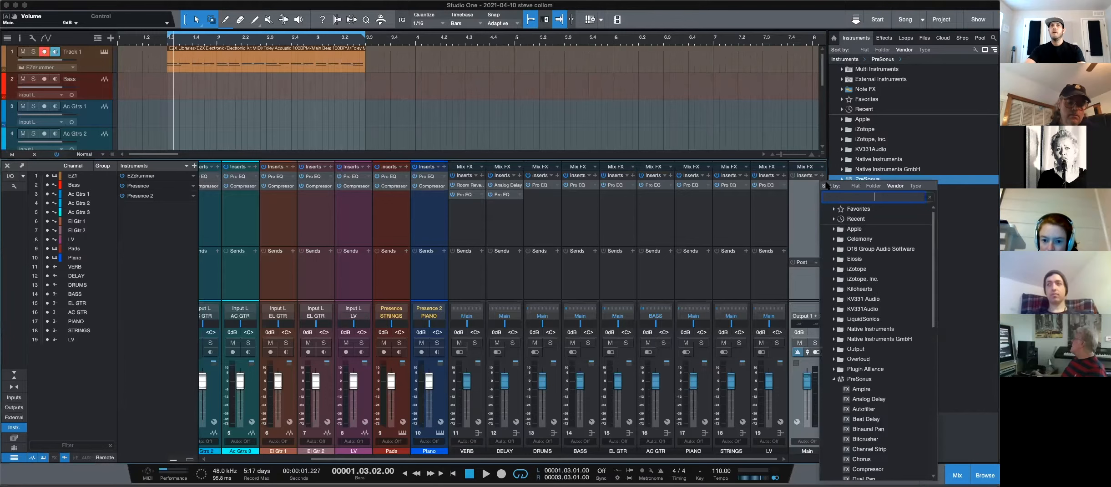
click(834, 219)
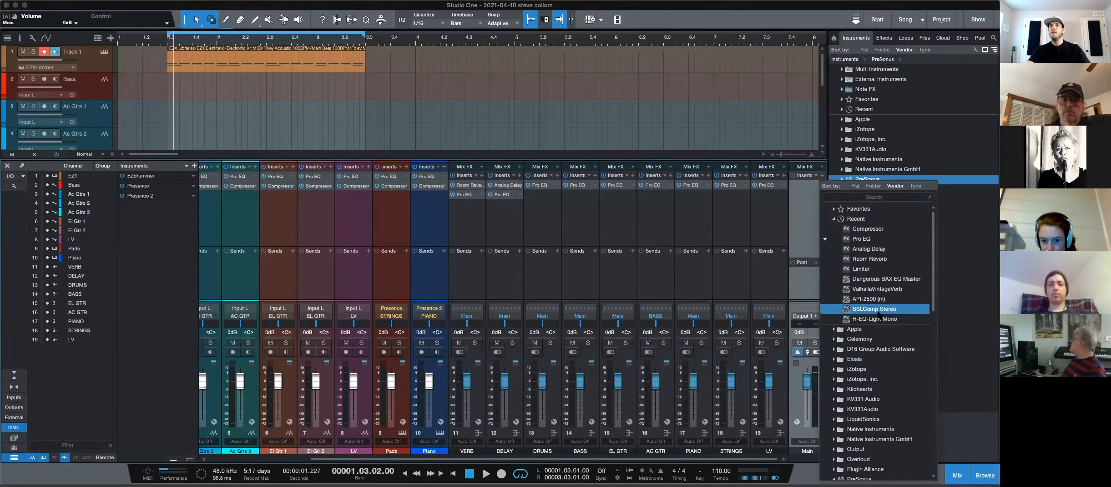
click(860, 269)
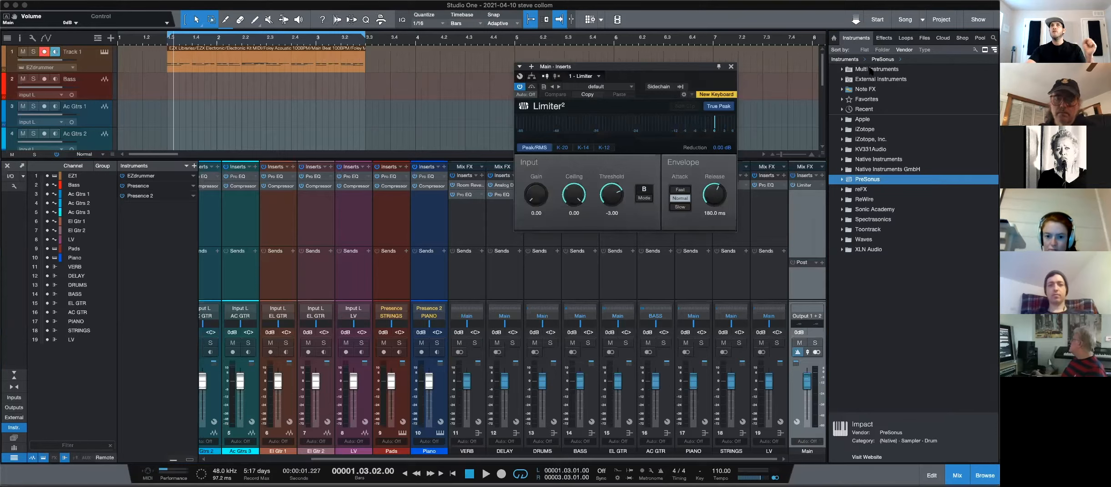
click(863, 109)
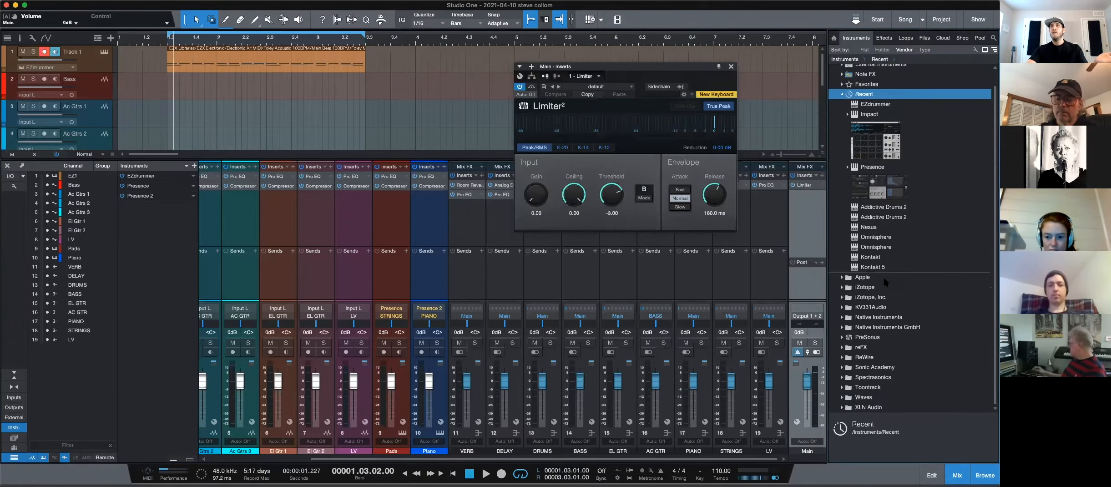
click(841, 109)
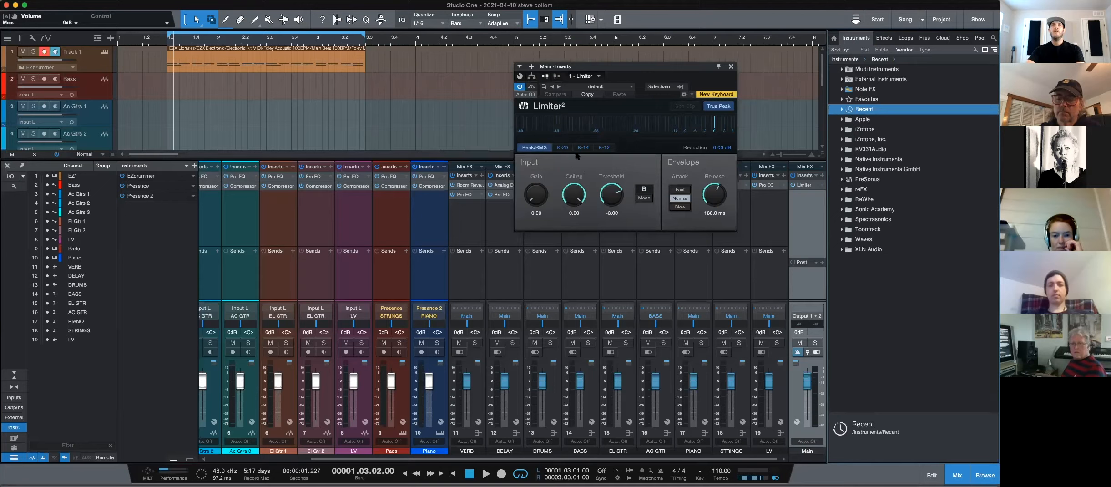
- Load the "- 1 db limiting" preset in the Main channel's Limiter, set the ceiling to about -0.04 dB, and close the plug-in
click(601, 89)
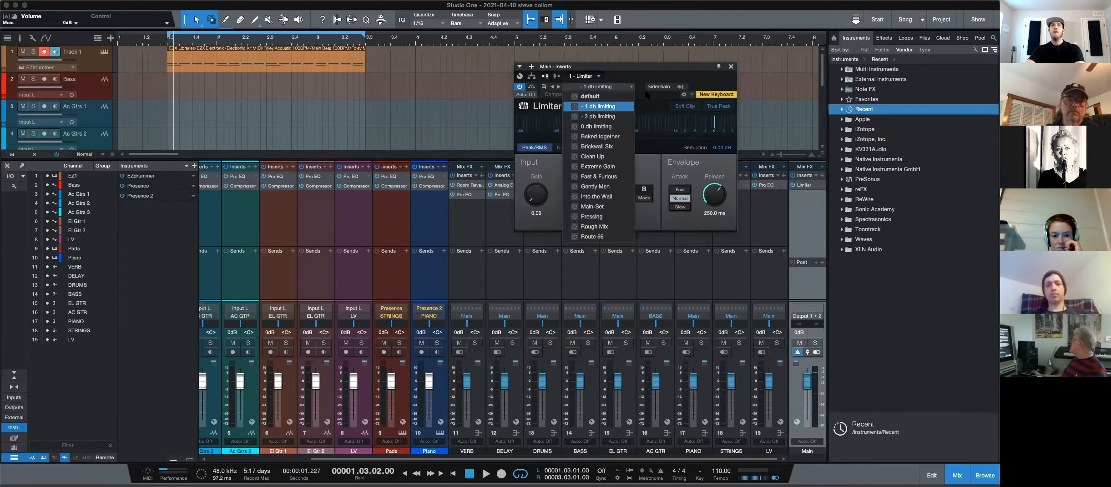
click(598, 107)
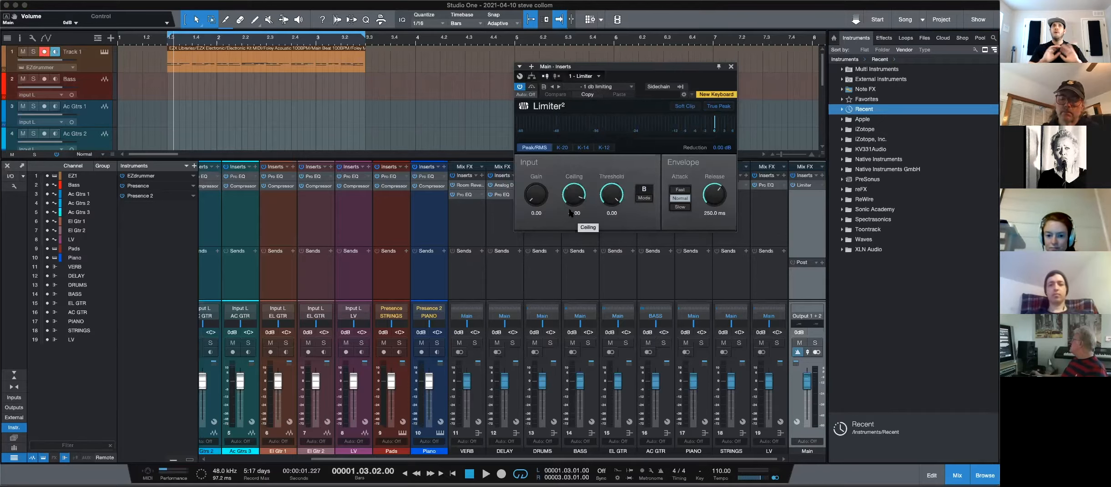
drag(577, 197, 575, 187)
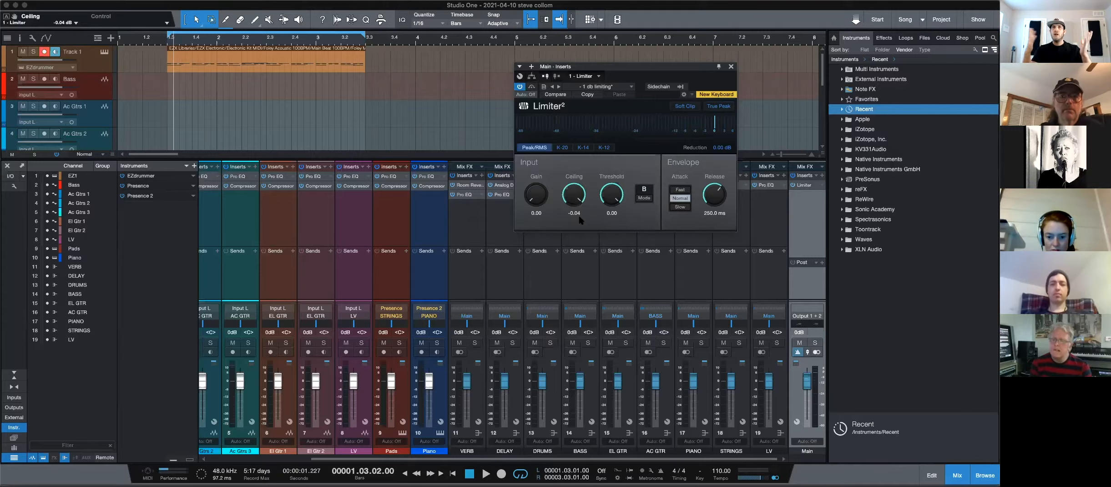
click(731, 66)
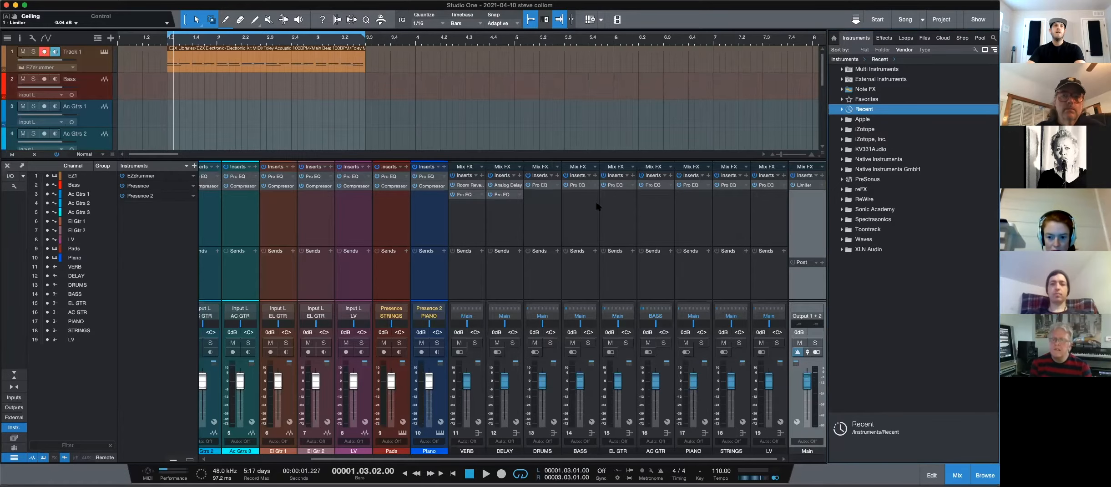
scroll(254, 359, left, 4)
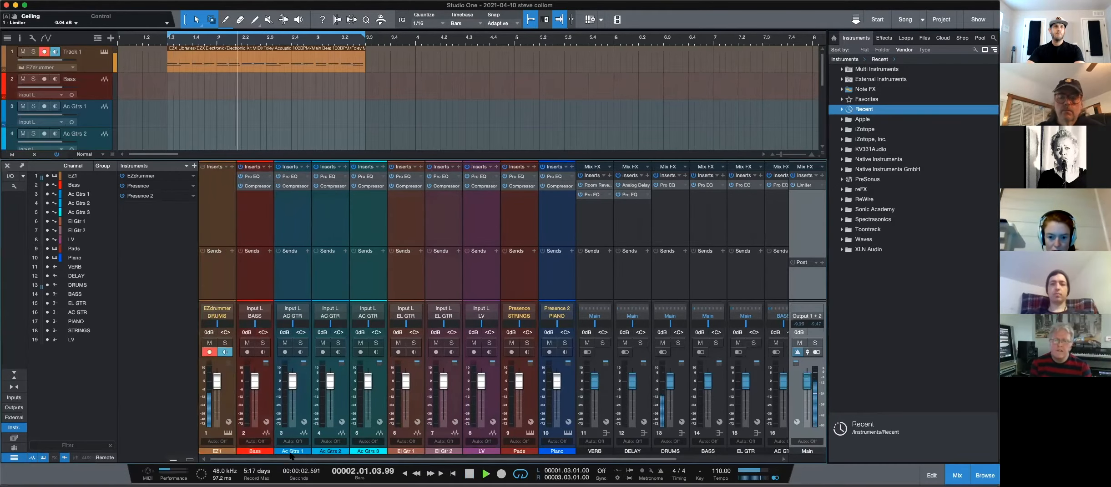
- Raise the EZ1 channel fader to +10 dB and turn up EZdrummer's own output volume during playback, closing the instrument window when done
drag(217, 380, 218, 276)
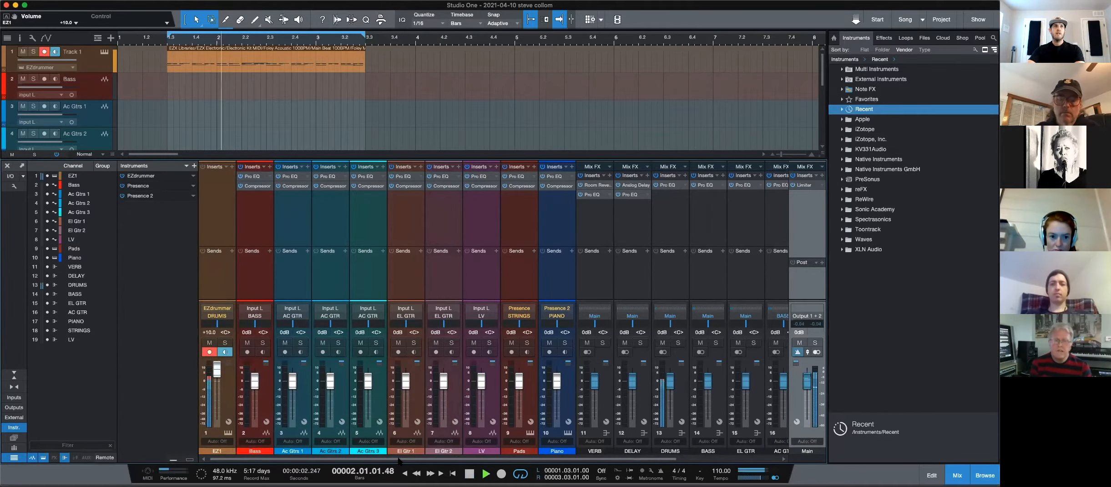
drag(398, 460, 434, 459)
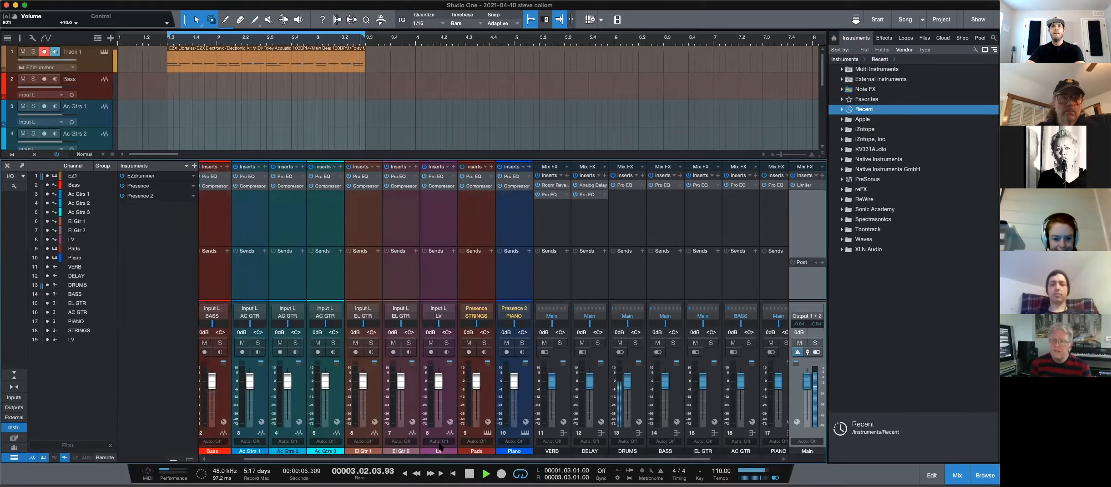
click(104, 52)
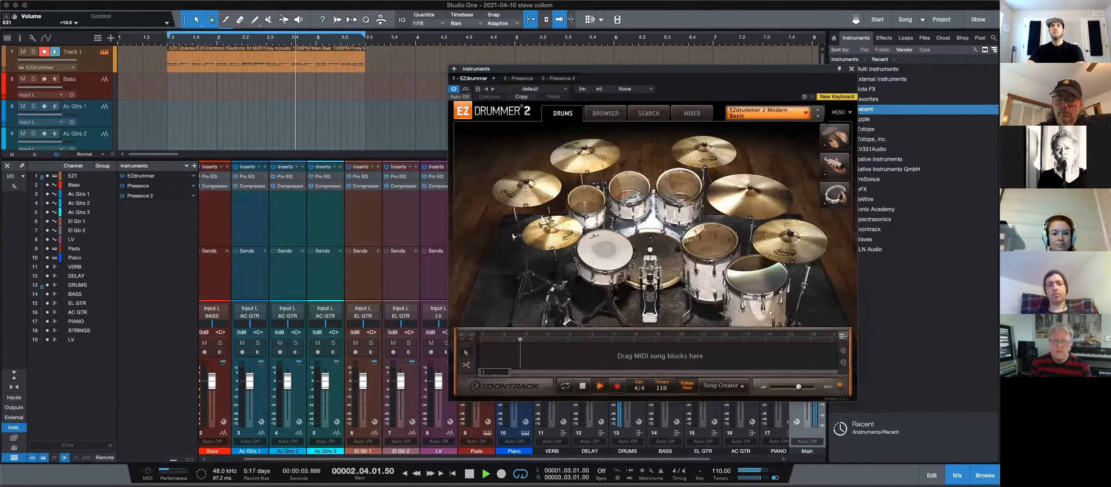
drag(798, 386, 908, 395)
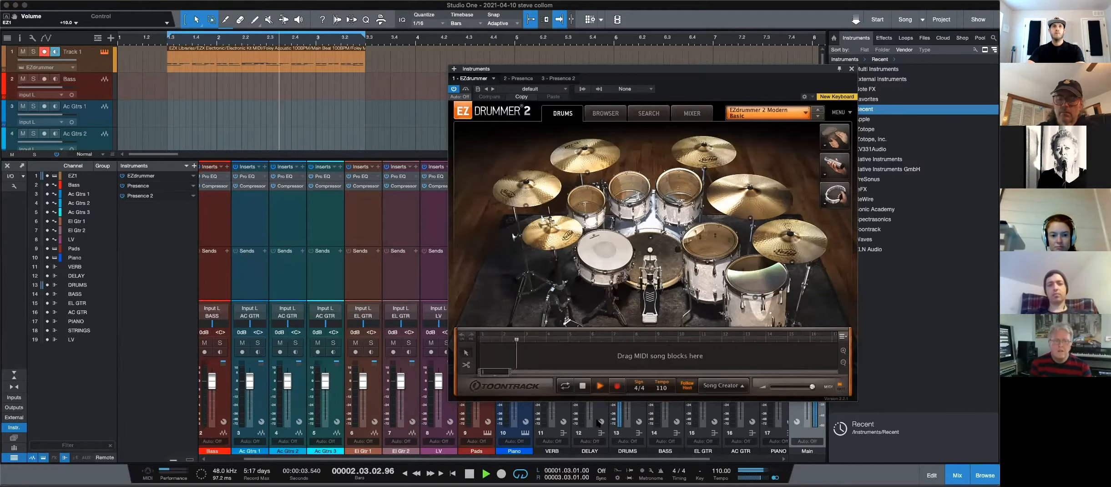
drag(561, 459, 521, 459)
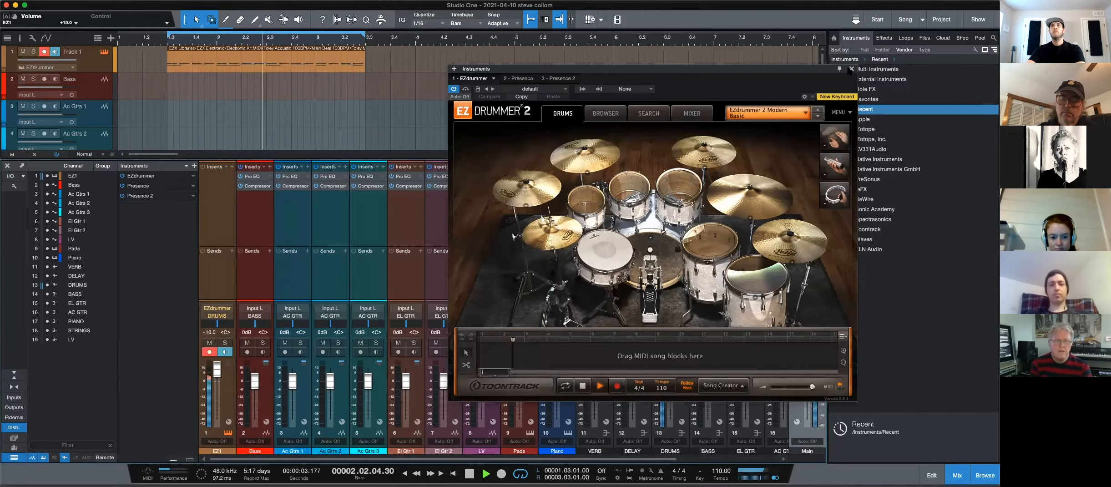
click(851, 69)
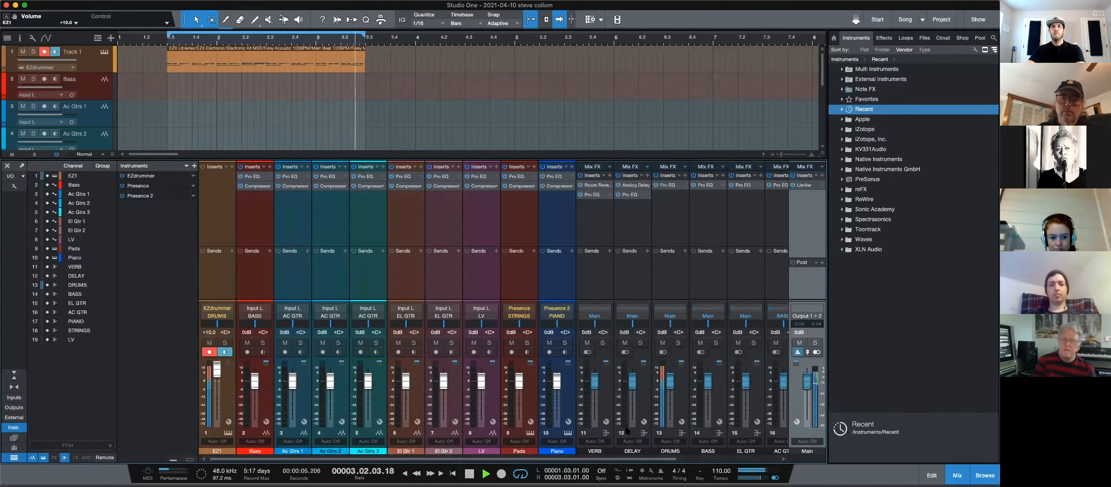
- Stop playback, raise the Main output fader to +10 dB and reset it to 0 dB
drag(585, 460, 687, 459)
drag(807, 380, 816, 325)
key(space)
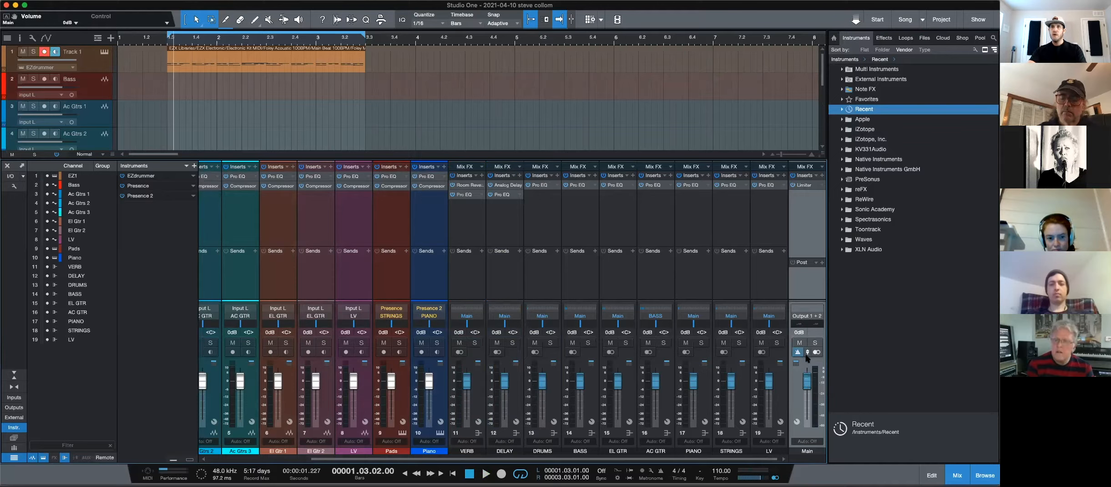
drag(808, 385, 808, 360)
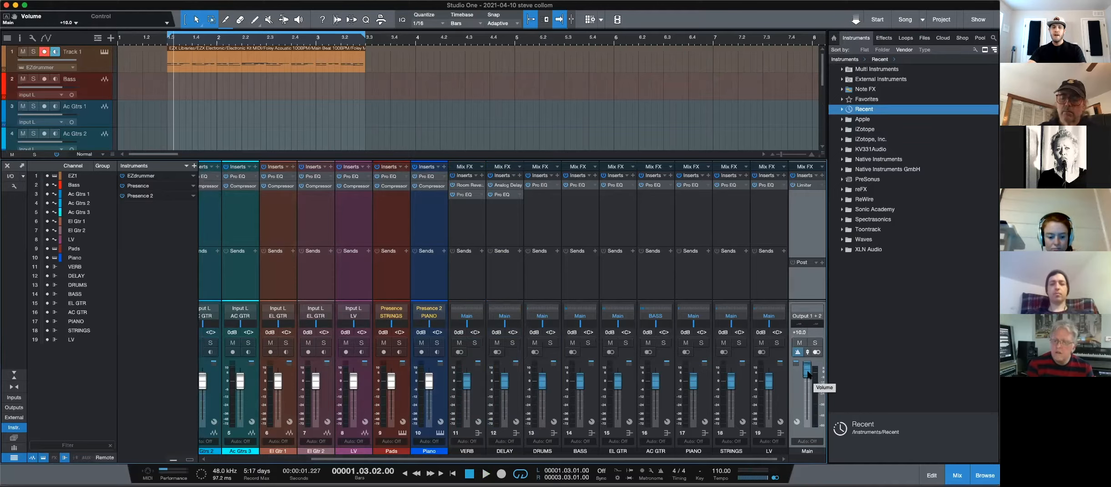
alt+click(809, 374)
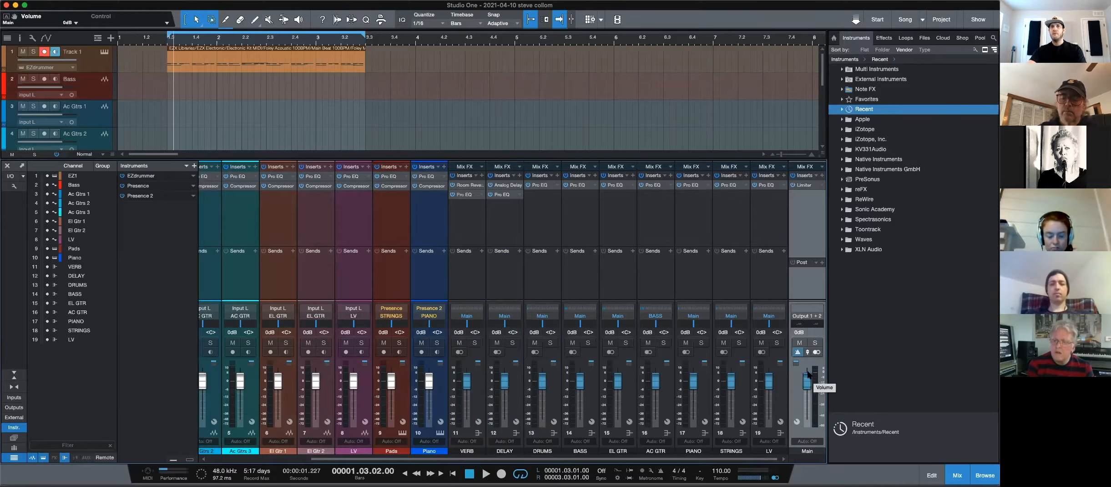
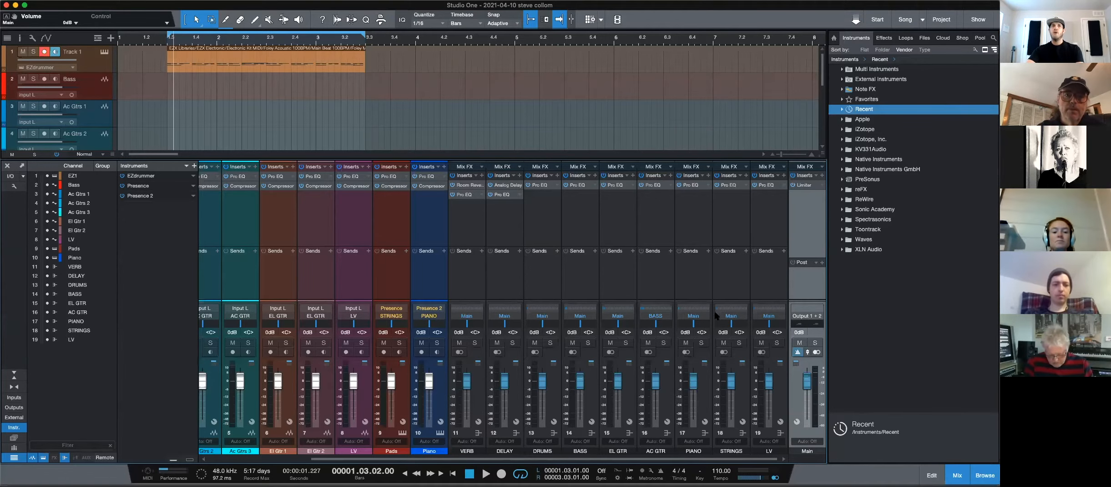
scroll(409, 409, left, 5)
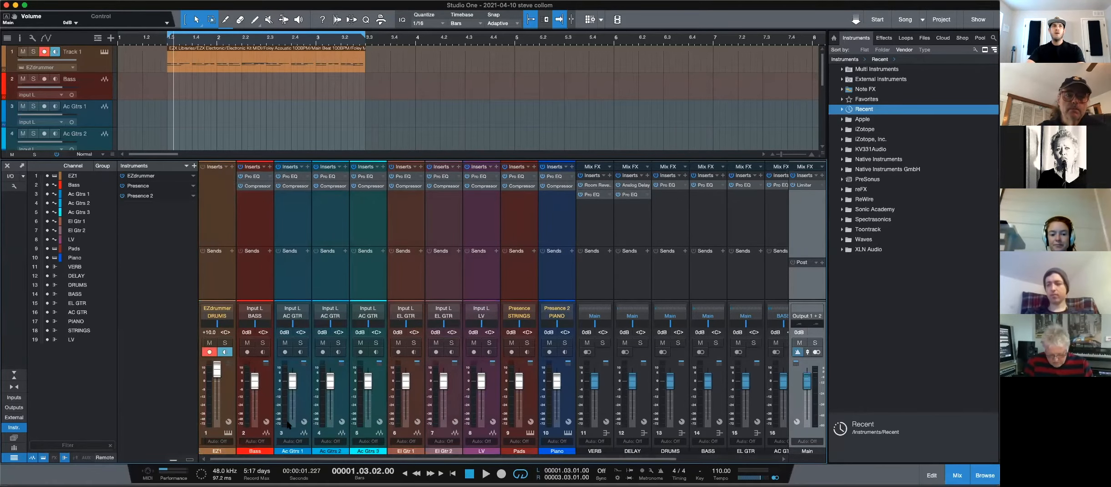
drag(346, 461, 506, 461)
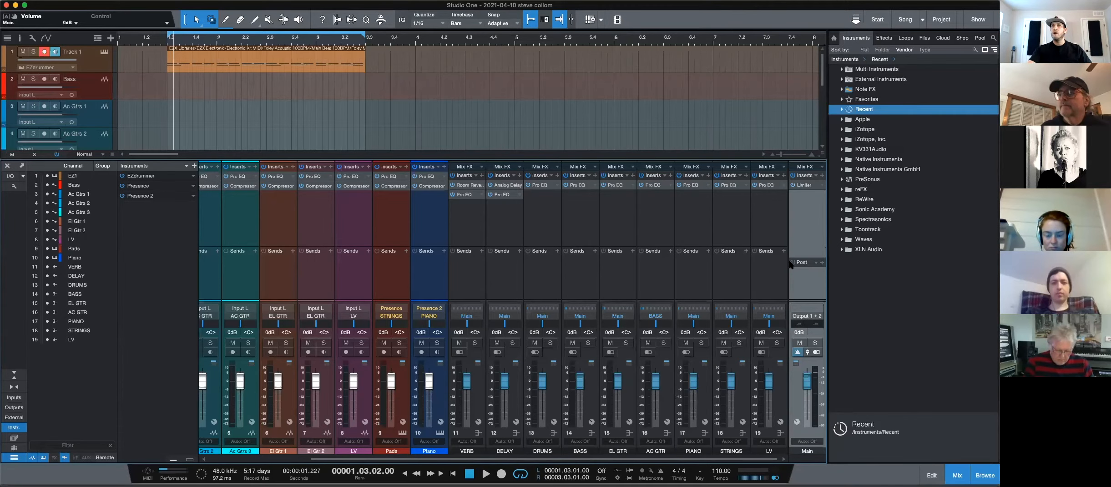
drag(731, 460, 597, 461)
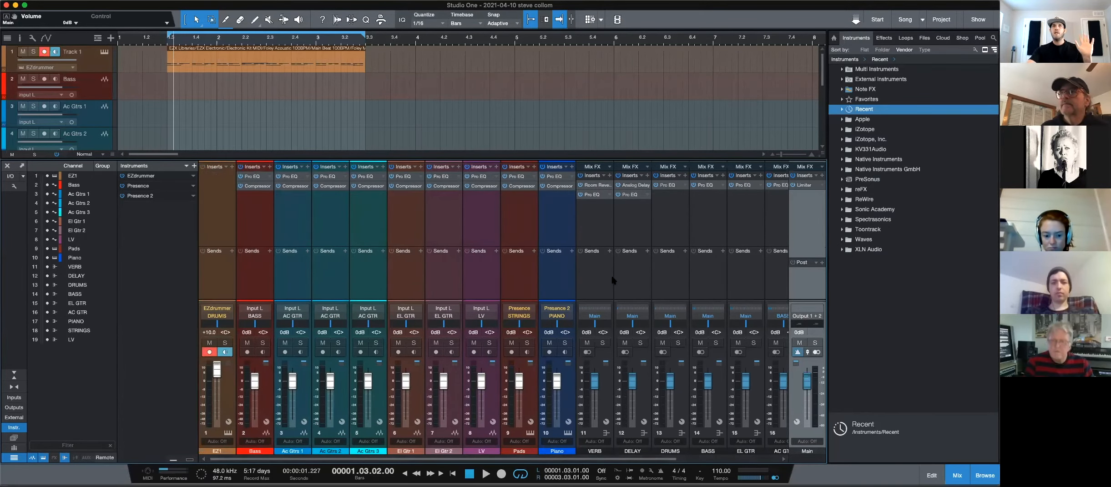
drag(514, 460, 488, 462)
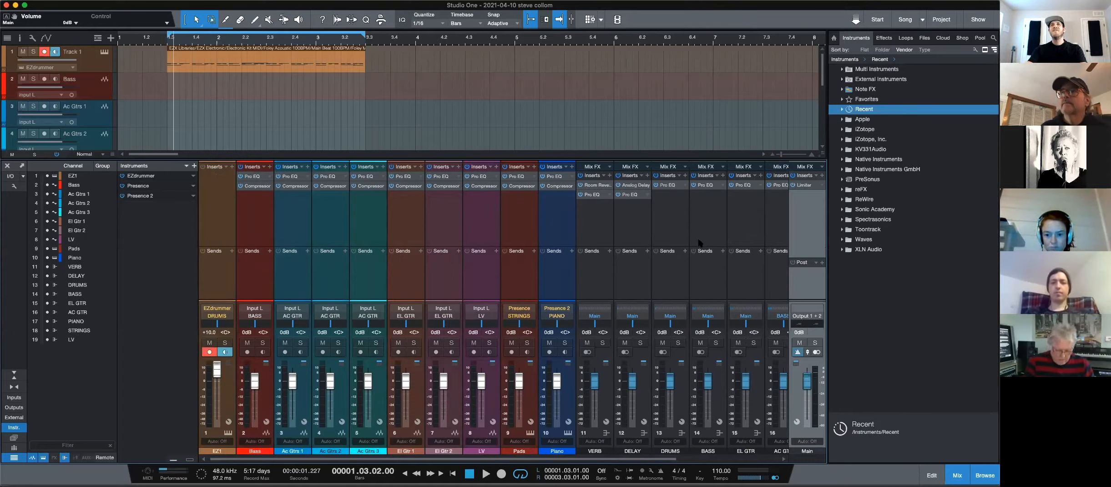
scroll(745, 379, right, 4)
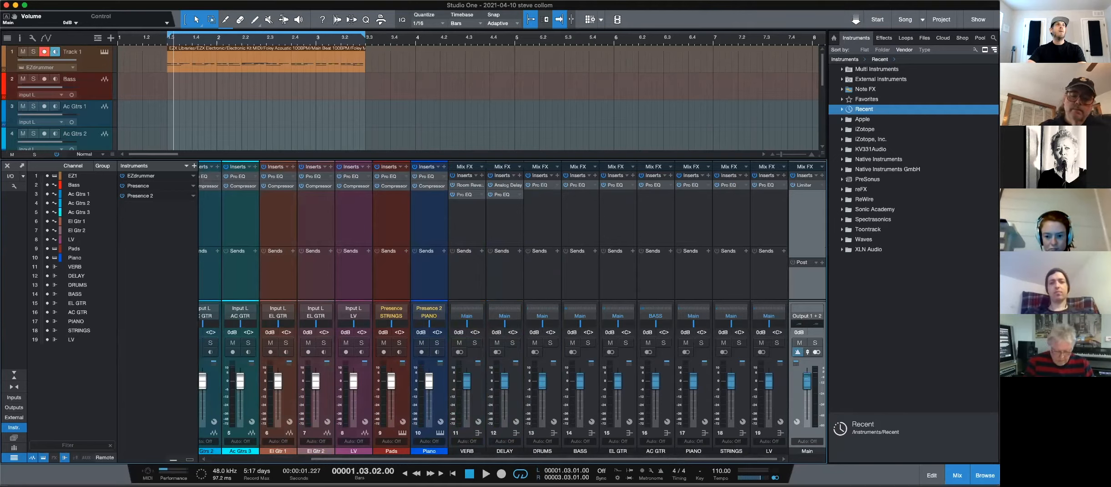
- Start saving the song as a template, titled with the owner's first name followed by "Other Start"
click(4, 1)
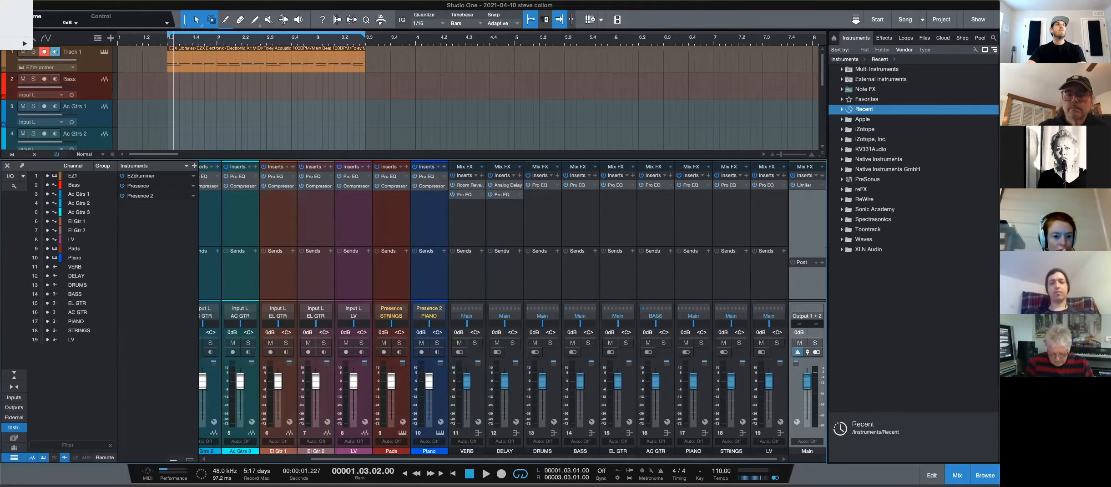
click(9, 22)
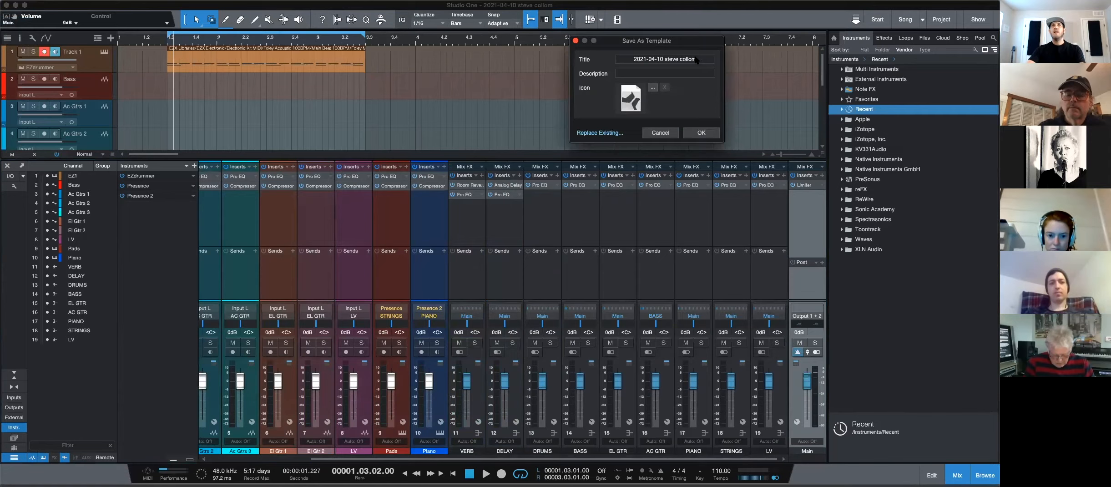
click(636, 60)
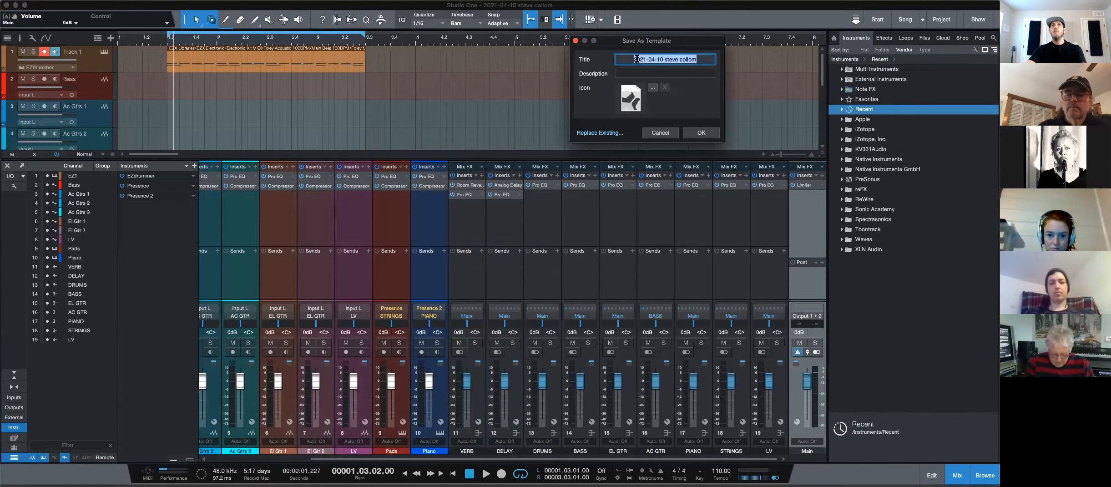
drag(631, 59, 706, 61)
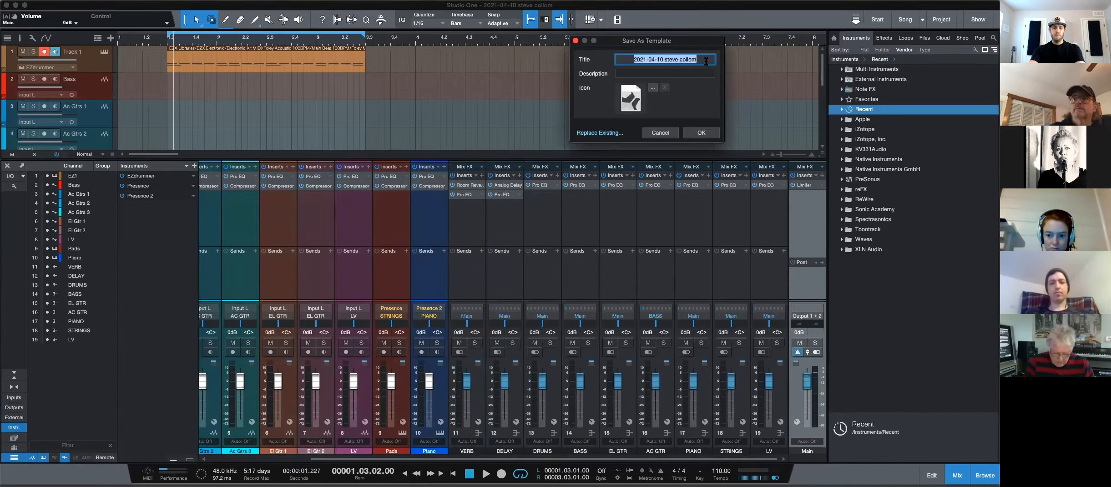
text(Steve's)
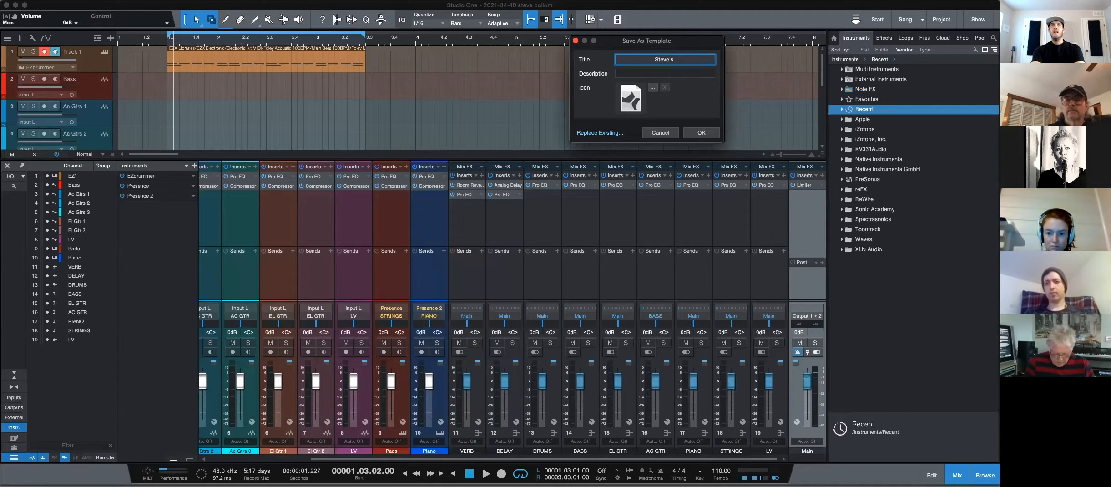
text( Other Sta)
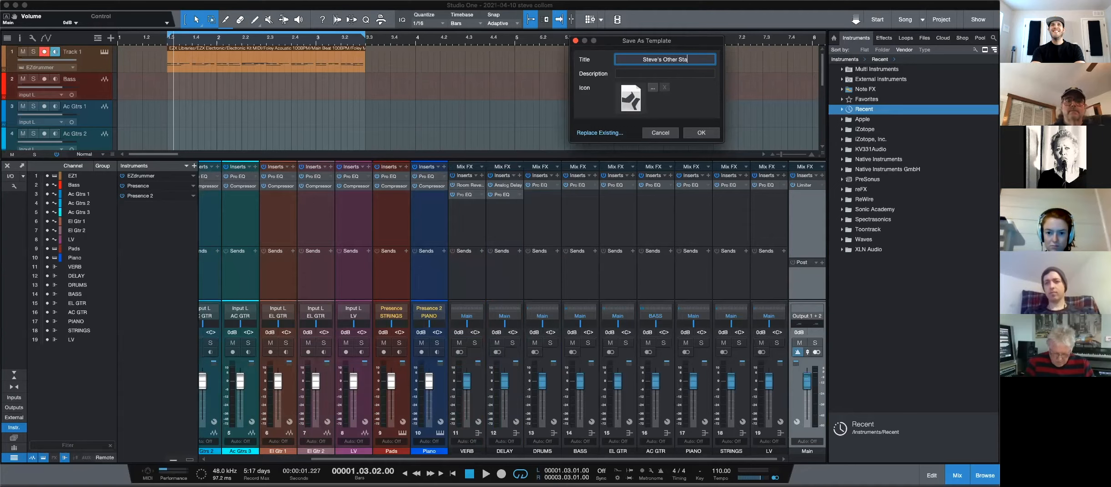
text(rt)
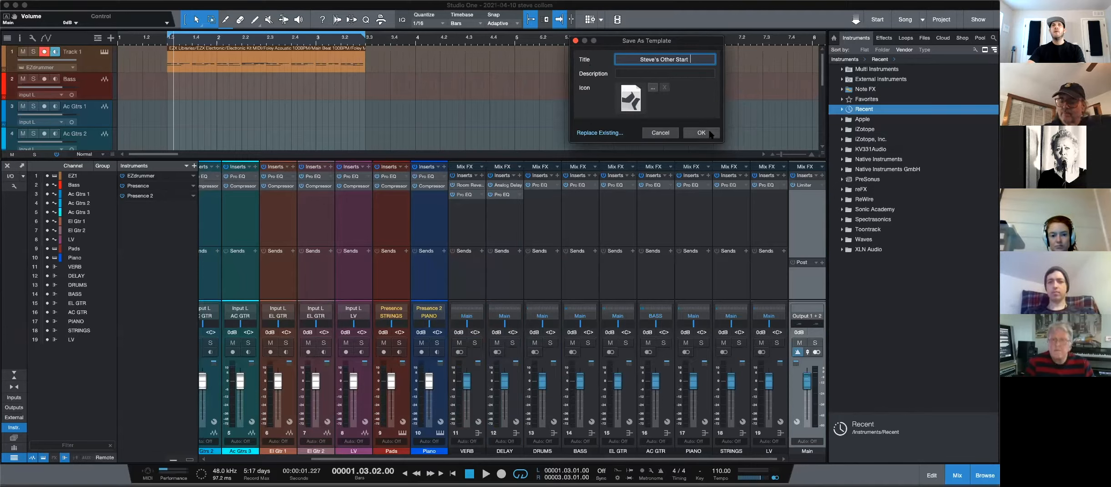
- Insert "Singer Songwriter" before "Start" in the template title and save the template
click(676, 60)
text(Singer)
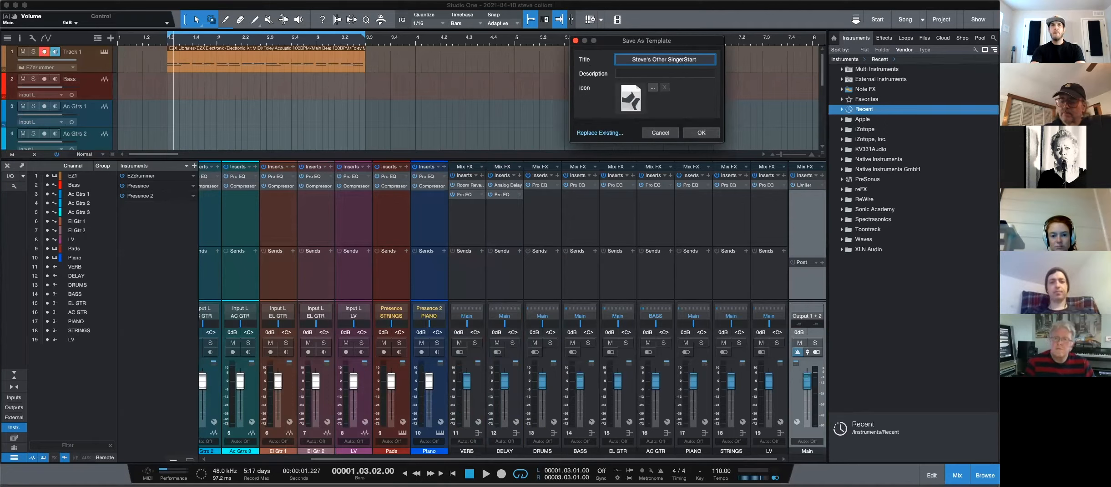
text(song)
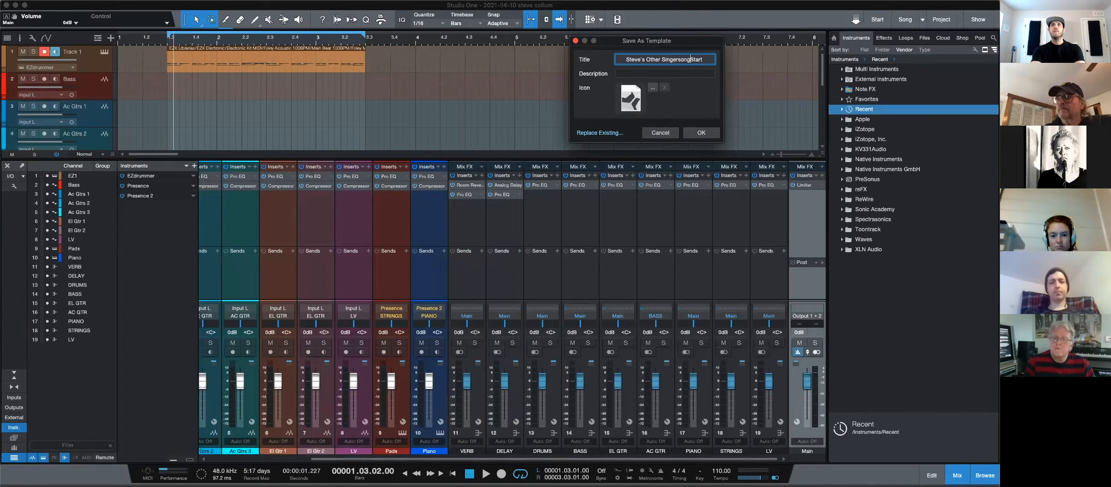
key(BackSpace)
key(BackSpace)
key(BackSpace)
key(BackSpace)
key(BackSpace)
text(Songwr)
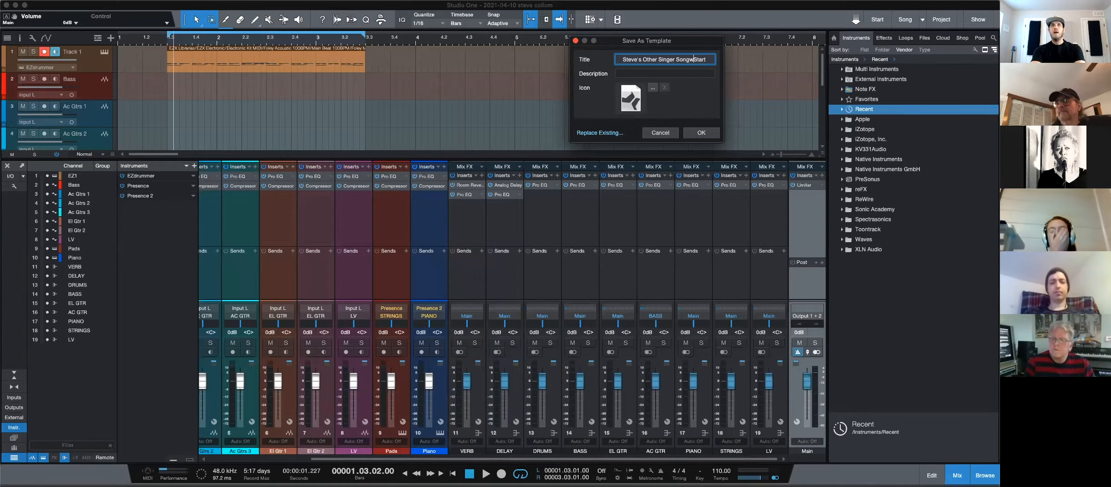
text(iter)
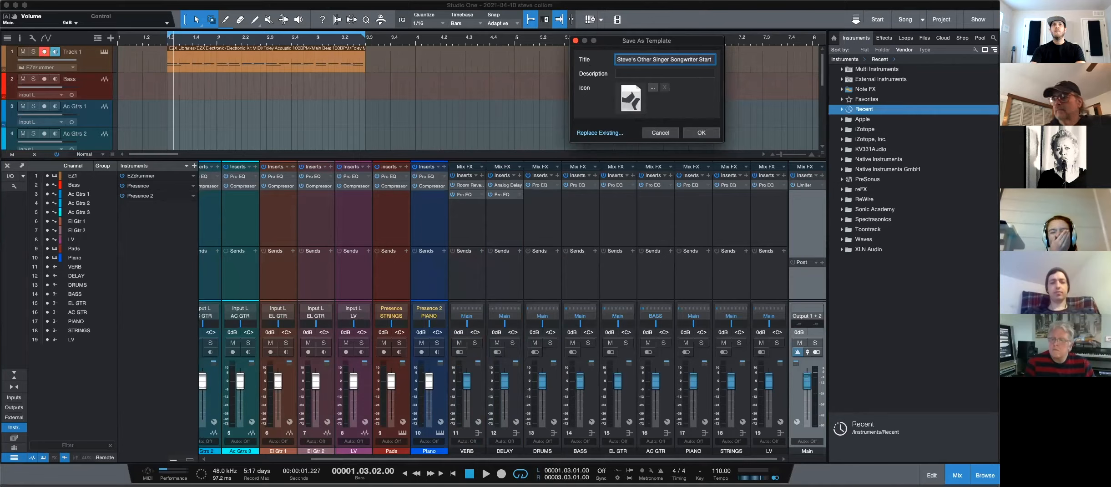
click(701, 133)
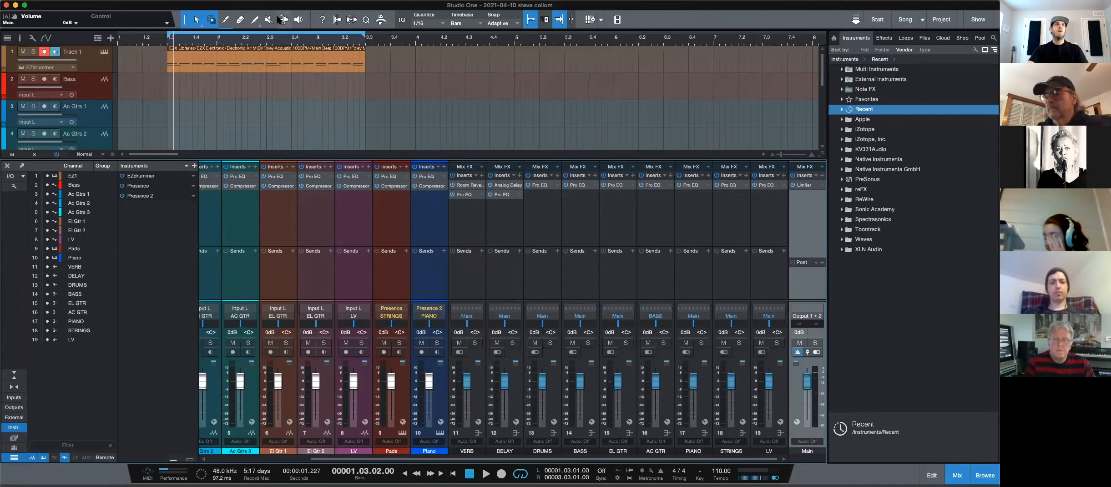
- Check the New Song dialog's user templates for the saved "Other Singer Songwriter Start" template, and cancel without creating a song
click(0, 0)
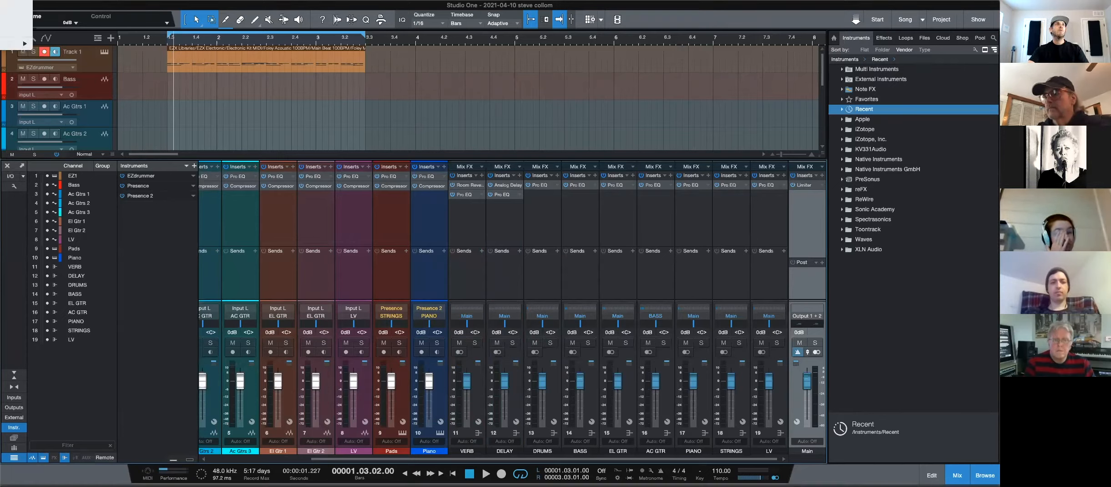
mouse_move(0, 0)
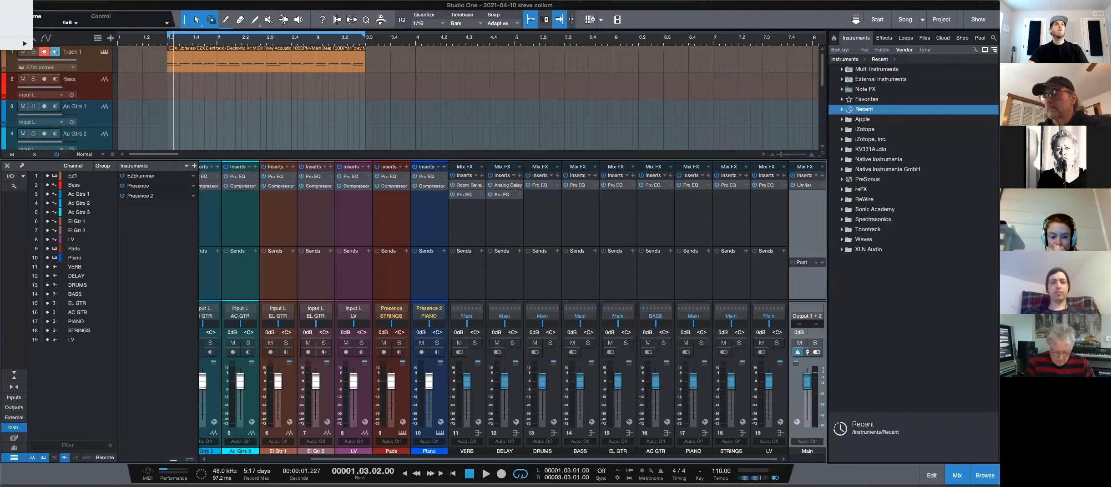
click(0, 5)
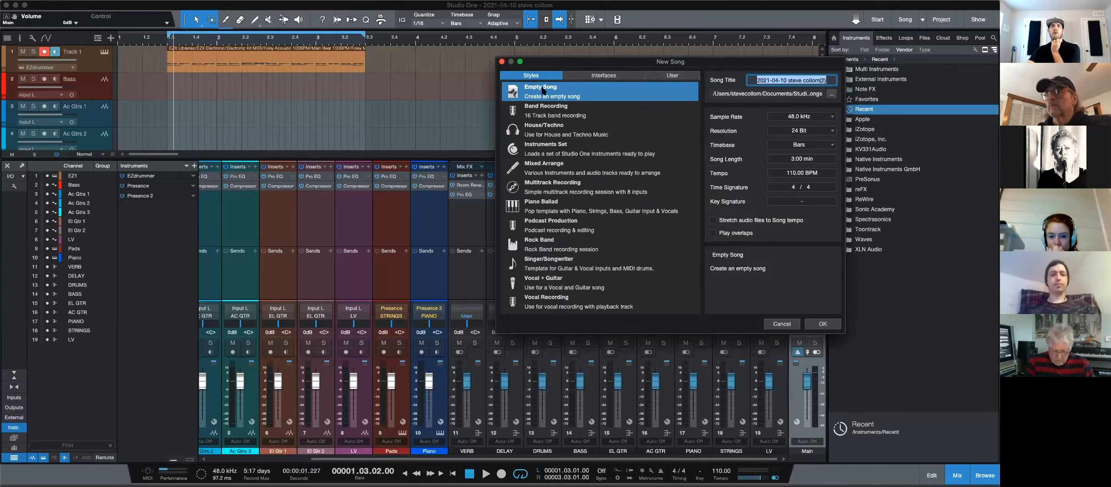
click(675, 76)
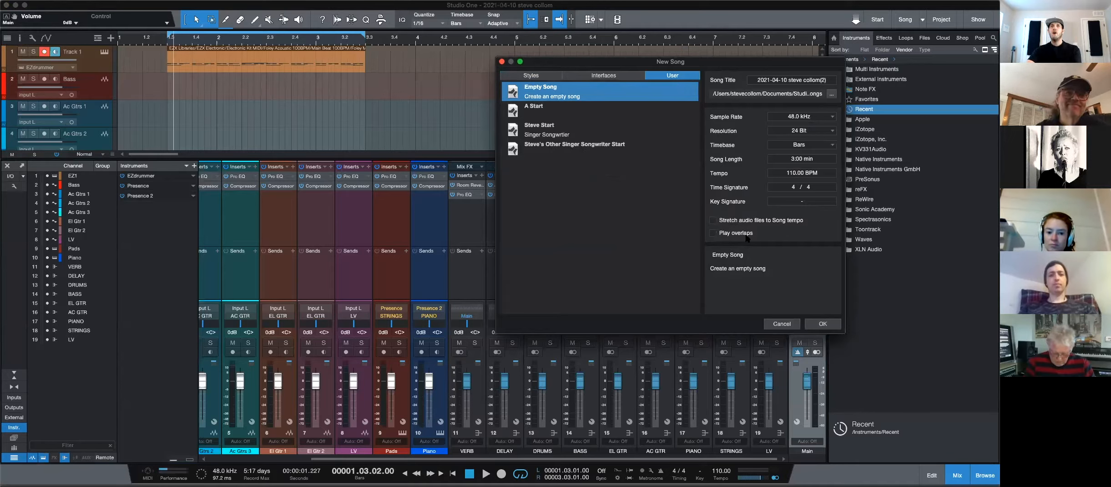
click(633, 146)
click(782, 324)
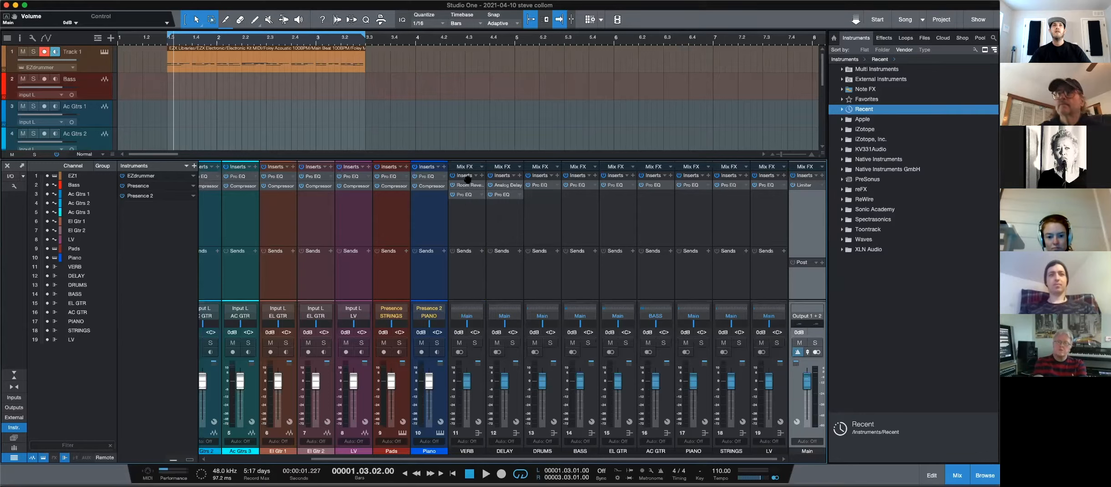
- Move Pro EQ above Room Reverb on the VERB channel and above Analog Delay on the DELAY channel
click(464, 196)
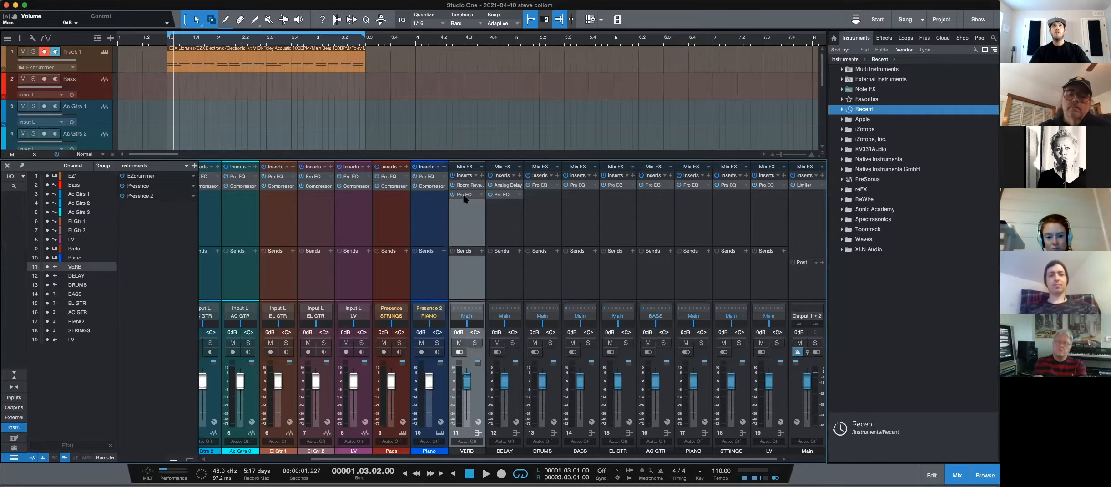
drag(465, 198, 466, 186)
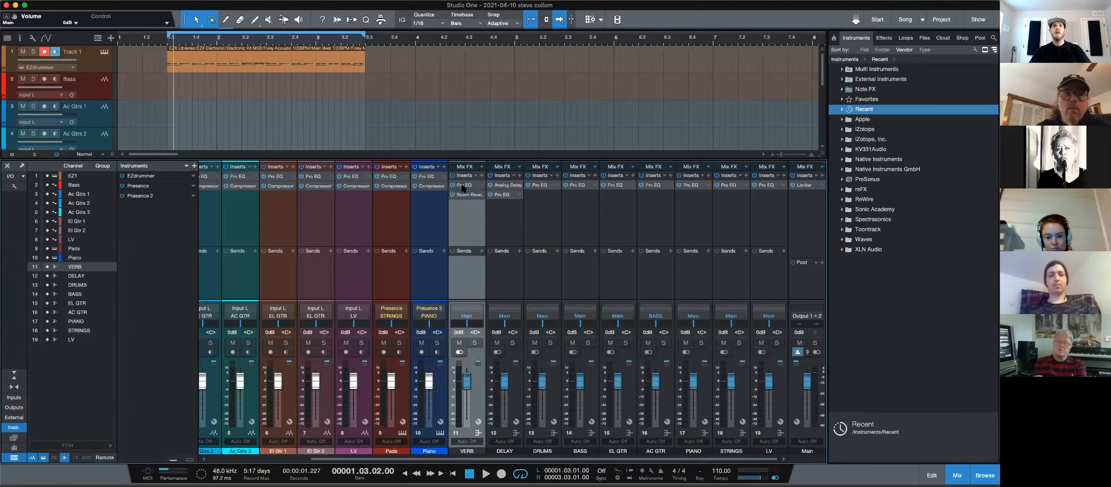
drag(501, 198, 503, 185)
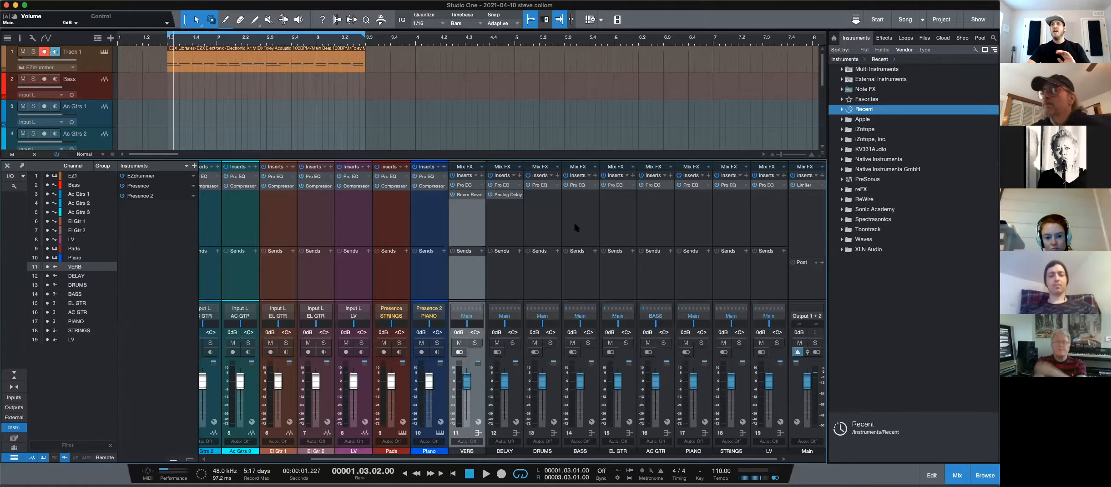
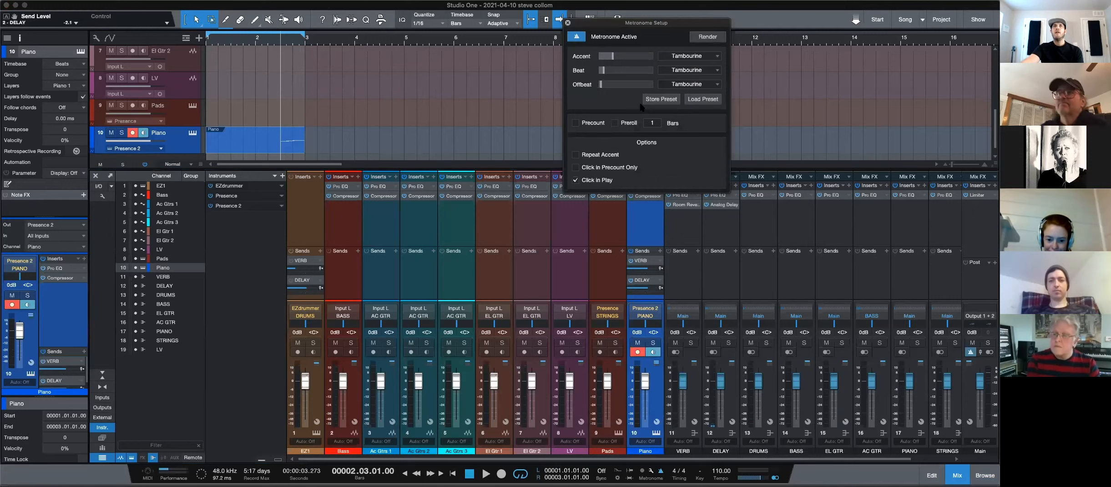
- Look through the available metronome accent sounds without changing the selection, and close Metronome Setup
click(685, 57)
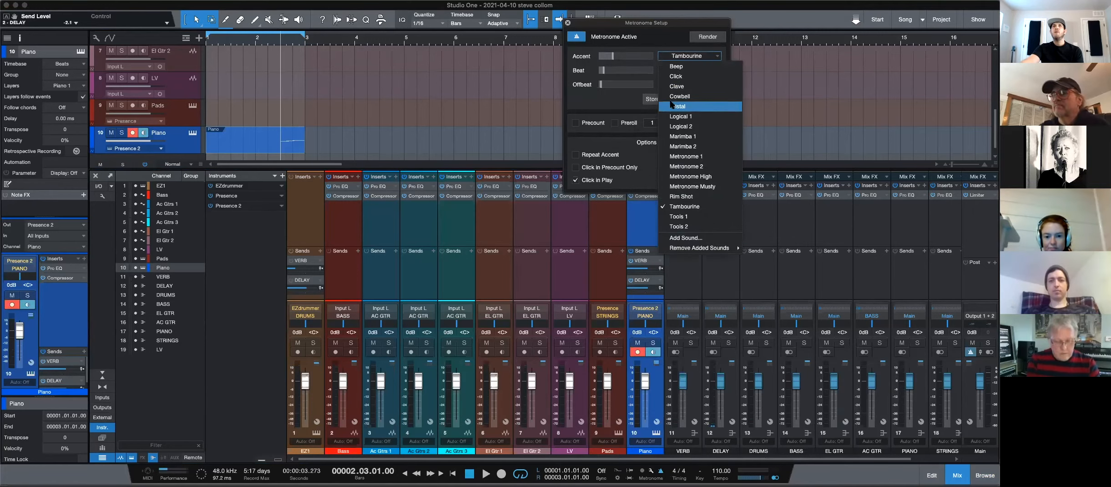
click(664, 40)
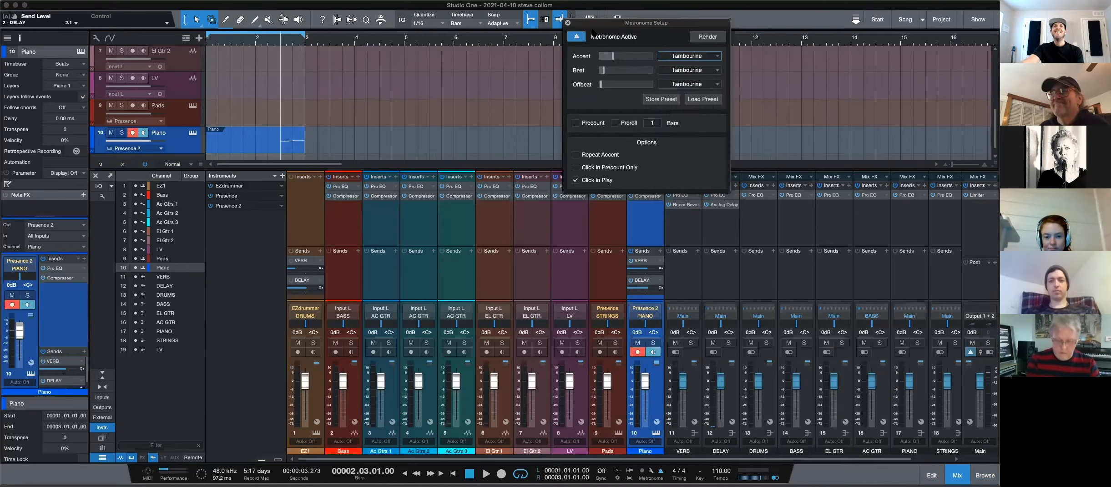
click(567, 23)
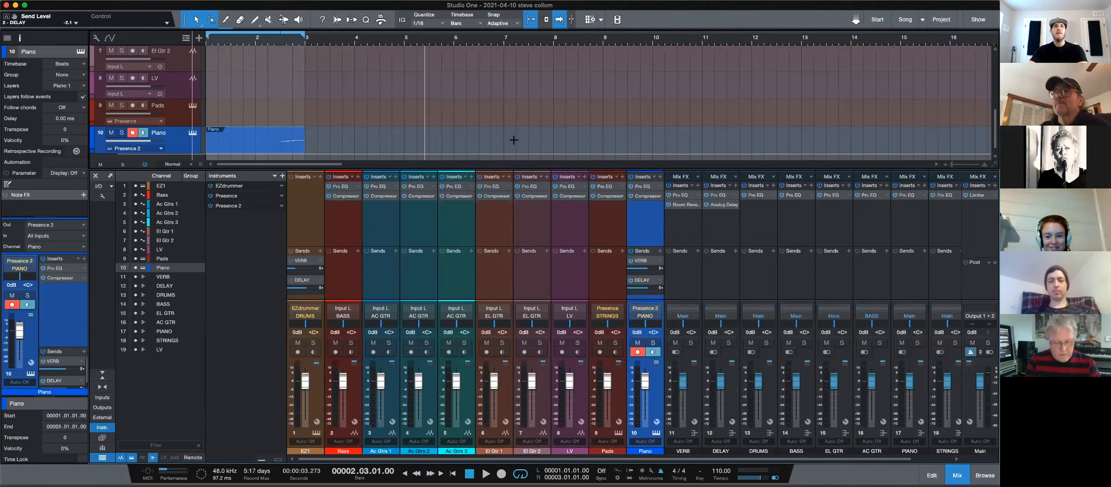
- Hide the inspector and the mix console, and return the playhead to the start of the song
key(F4)
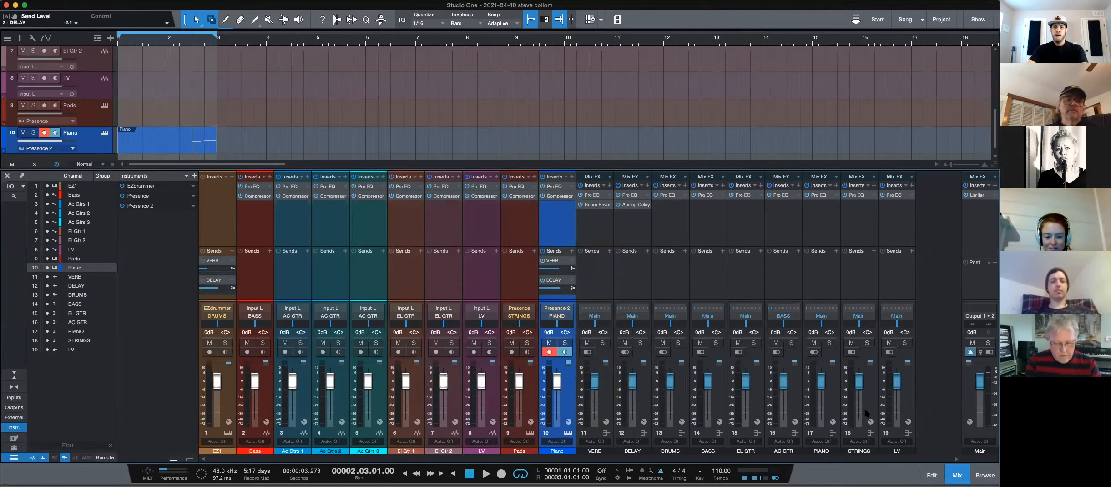
key(F3)
key(comma)
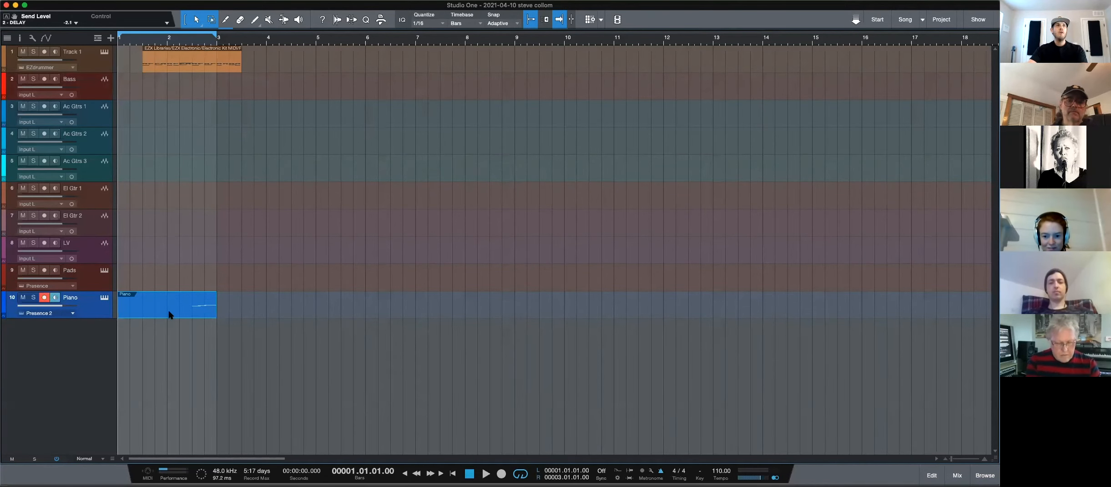
- Try copying the Piano clip onto the Pads track, and delete the copy
drag(163, 308, 168, 283)
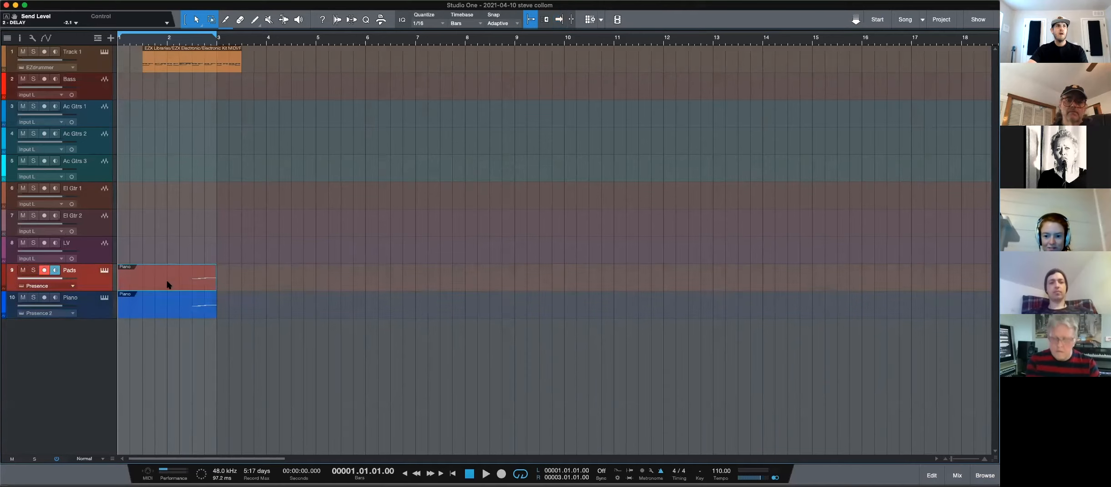
key(Delete)
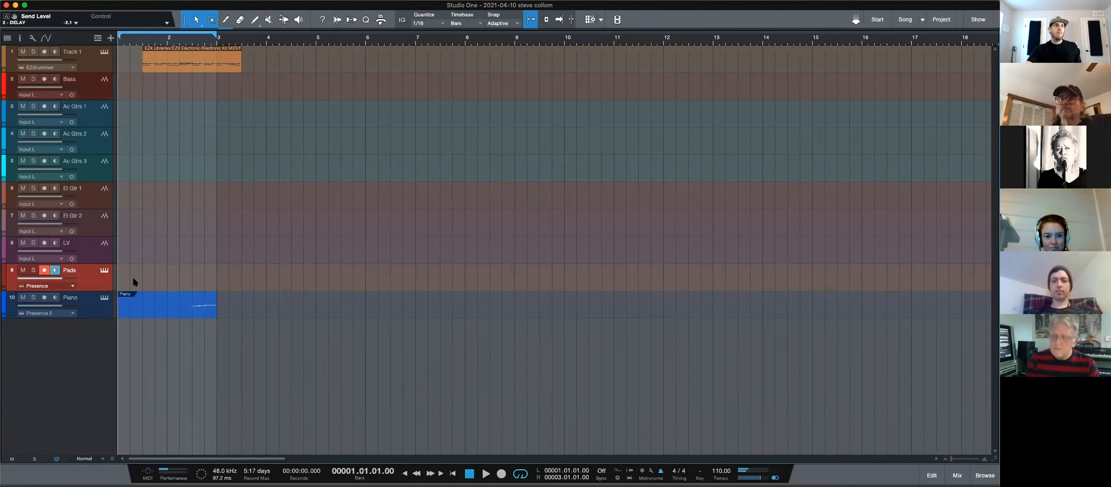
- Load the Rhodes Full Chorus preset from Keyboards, Rhodes MK1, into the Pads track's Presence instrument and close the instrument window
click(104, 271)
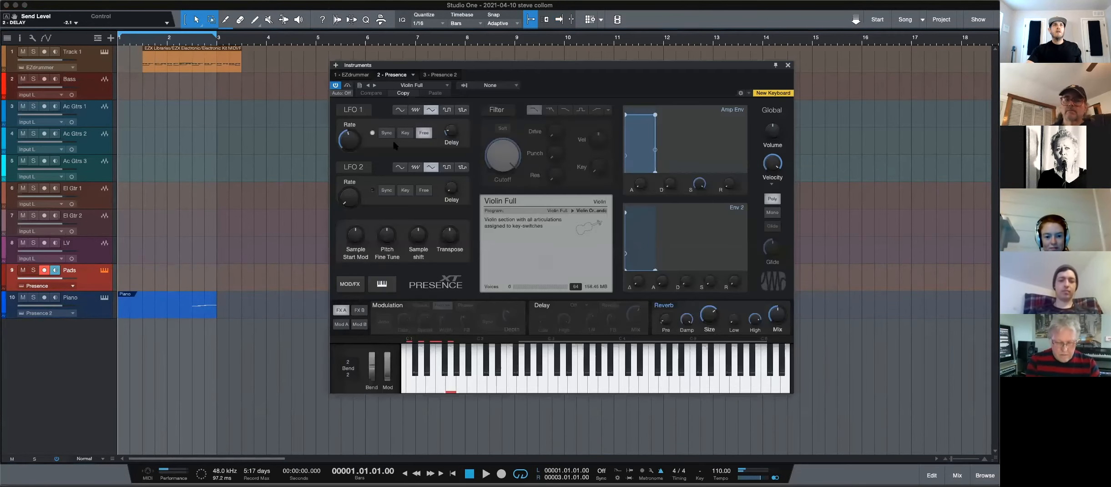
click(411, 86)
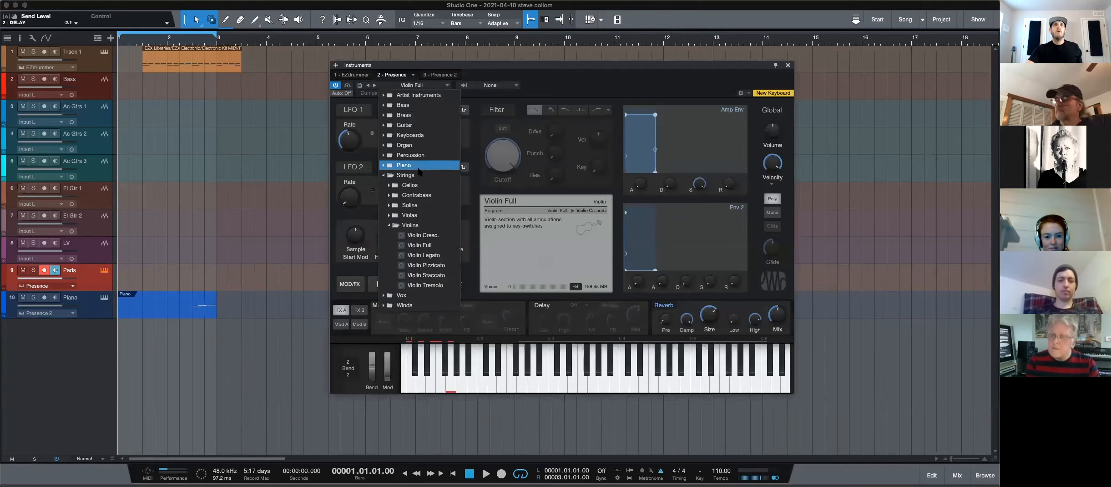
click(412, 135)
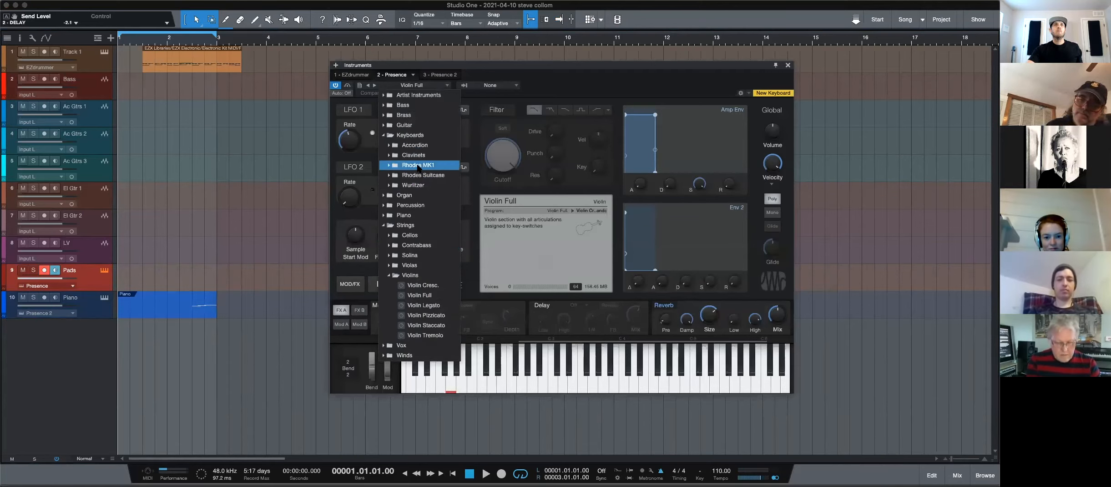
click(415, 165)
click(429, 195)
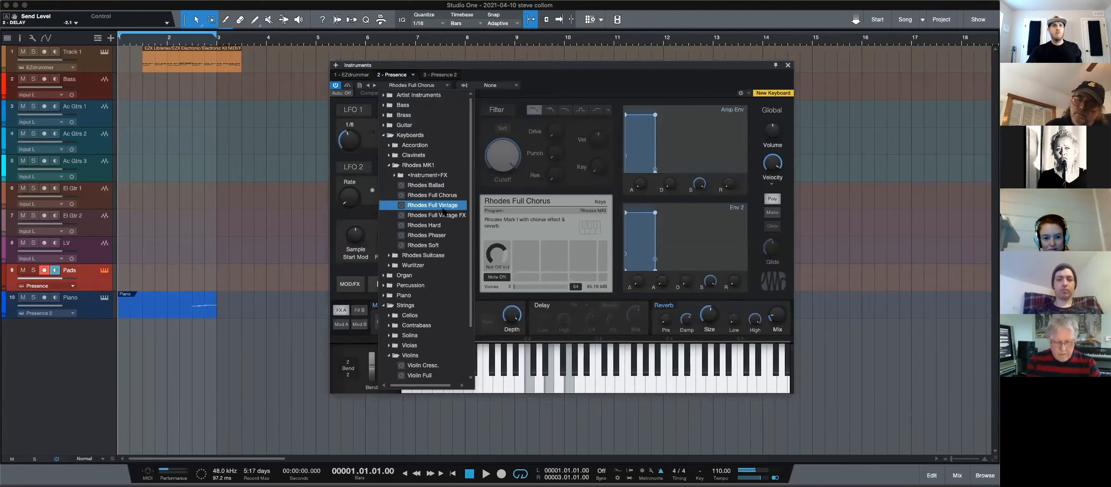
click(708, 53)
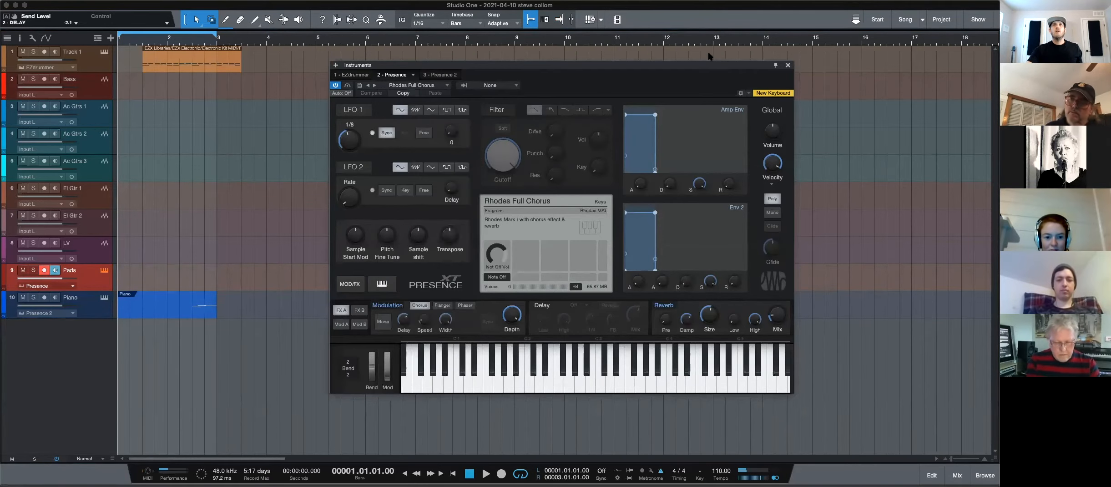
click(788, 65)
- Record a Pads take with the Rhodes sound over the first two bars of the song
key(KP_Multiply)
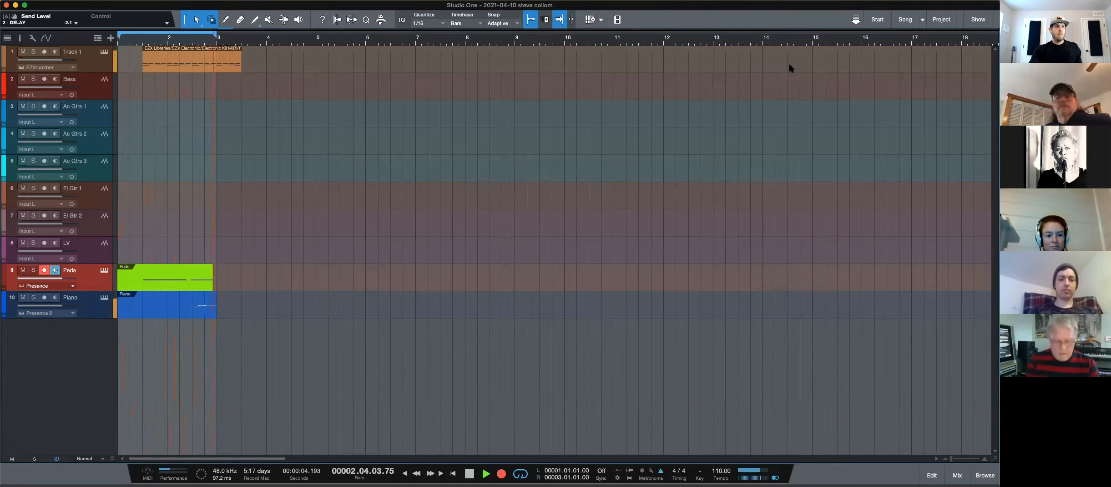
key(space)
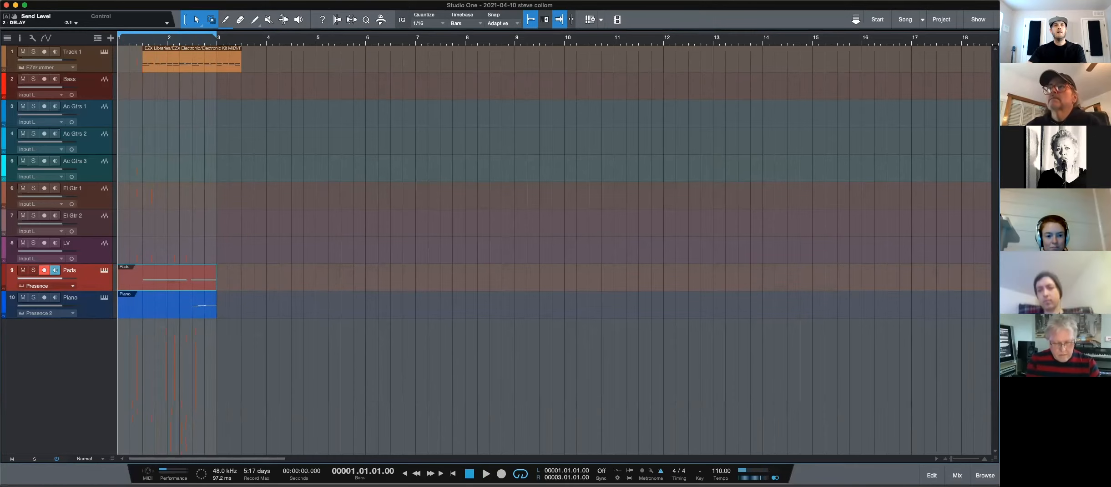
- Duplicate the EZdrummer clip on Track 1 directly after the original
drag(218, 35, 311, 45)
click(211, 62)
key(d)
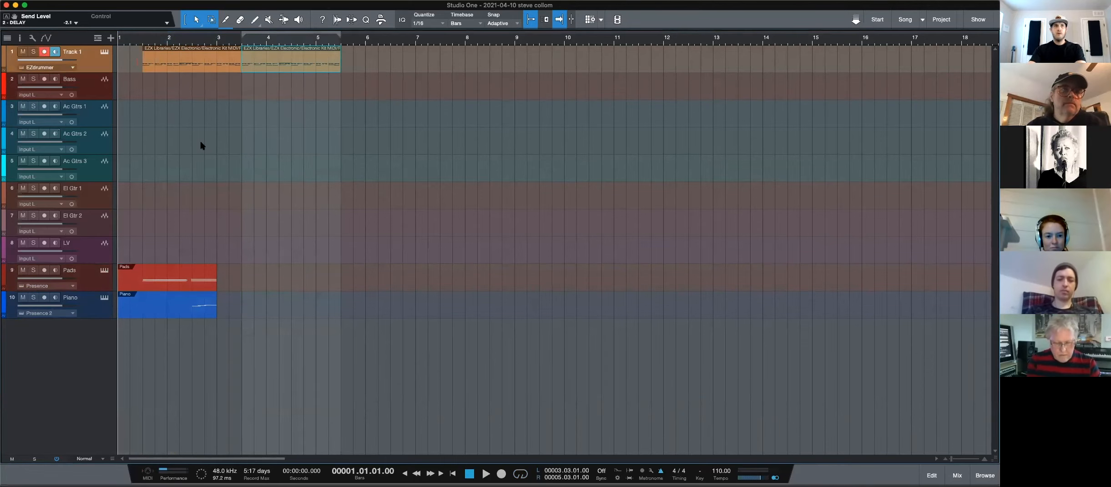
- Delete the existing Pads take and record a new take of four held chords from the song start
click(172, 277)
key(Delete)
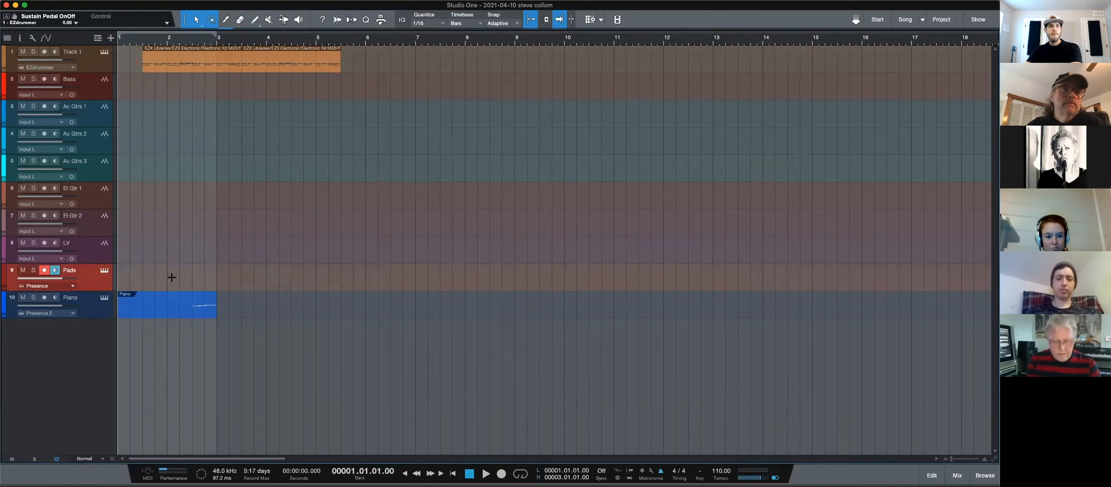
key(KP_Multiply)
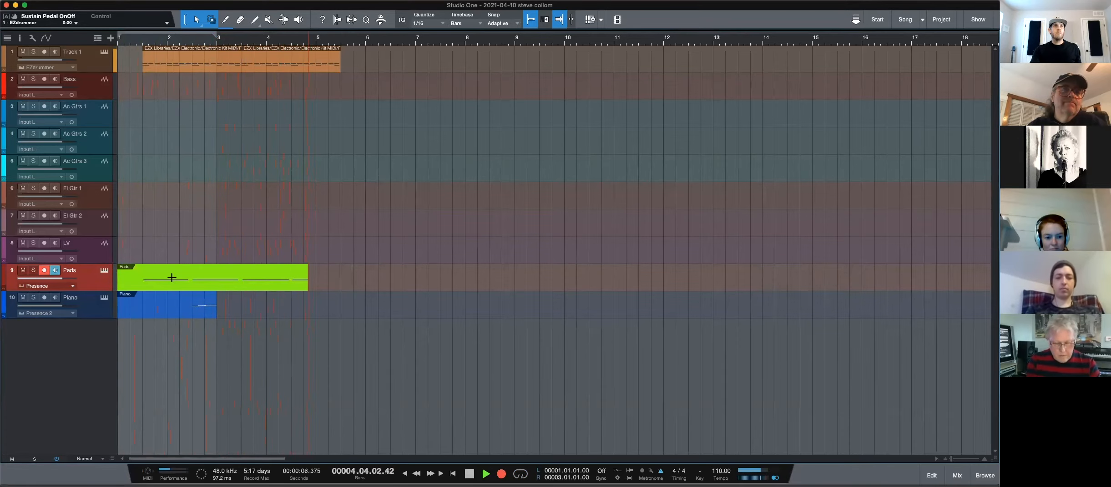
key(space)
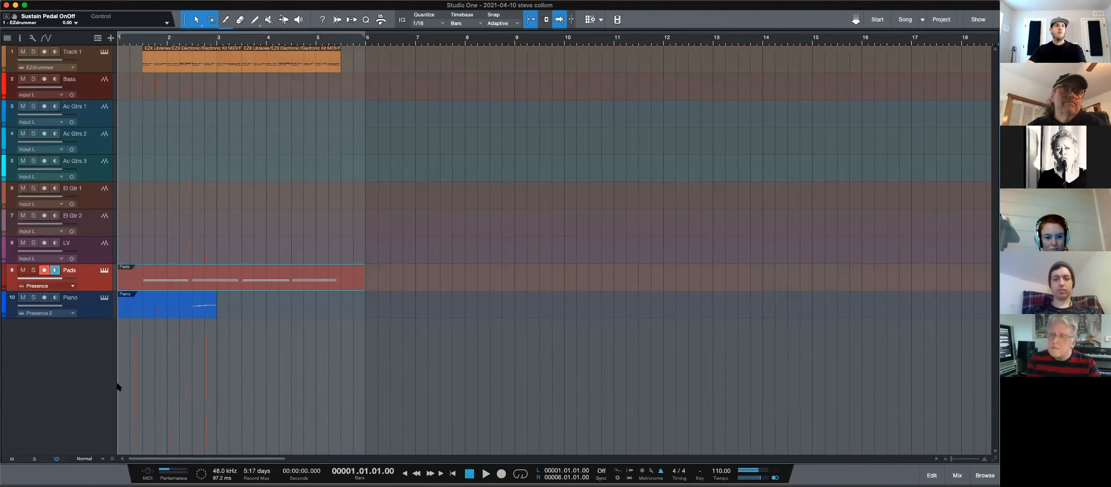
- Duplicate the Piano clip directly after the original on the Piano track
click(168, 303)
key(d)
click(187, 240)
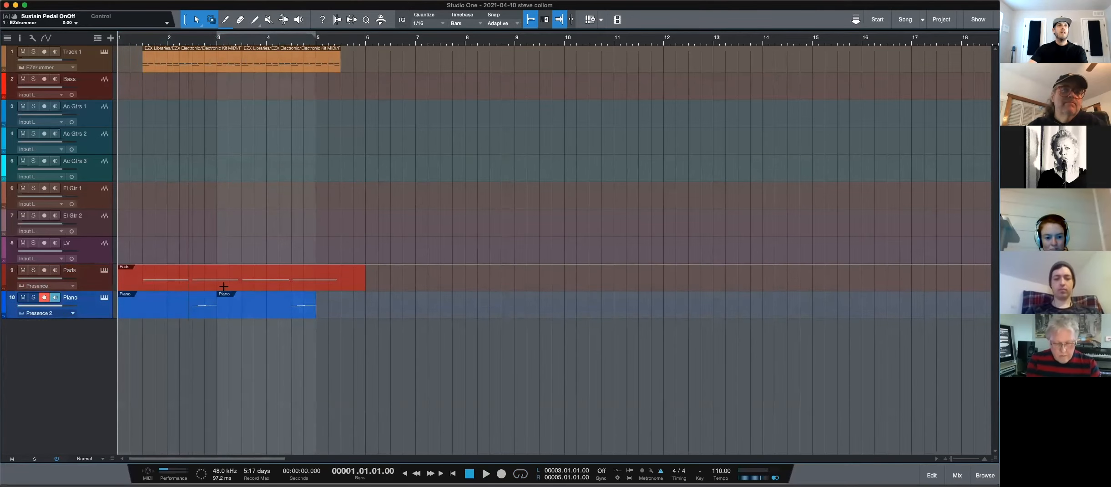
- Open the Pads clip in the note editor, select its chord notes and set the editor's quantize value to 1/1
double_click(181, 281)
drag(578, 257, 172, 373)
key(z)
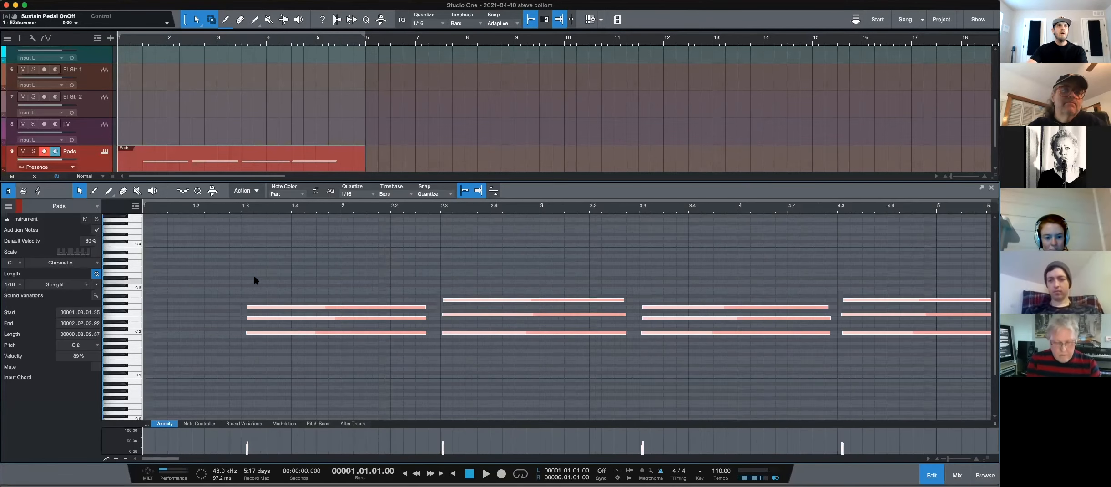
click(197, 191)
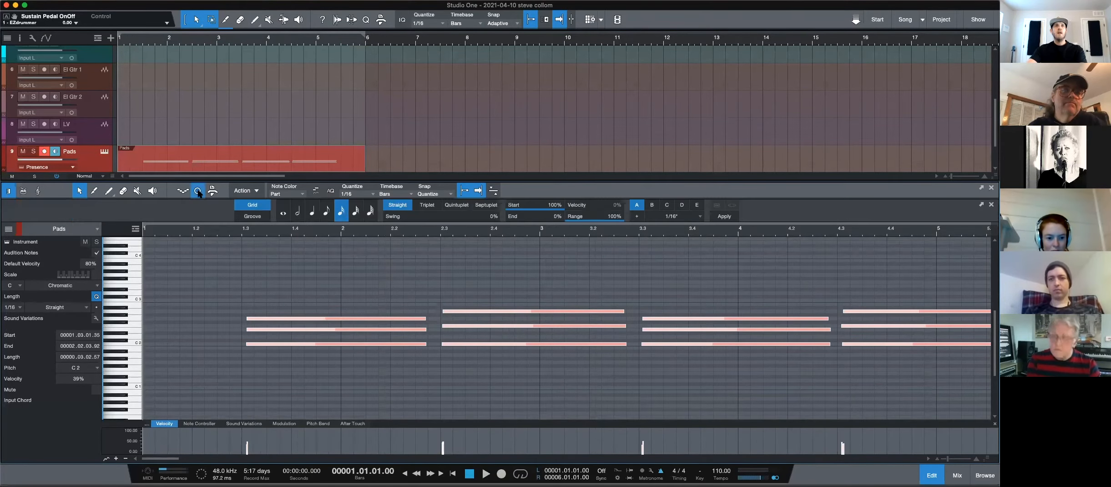
click(197, 192)
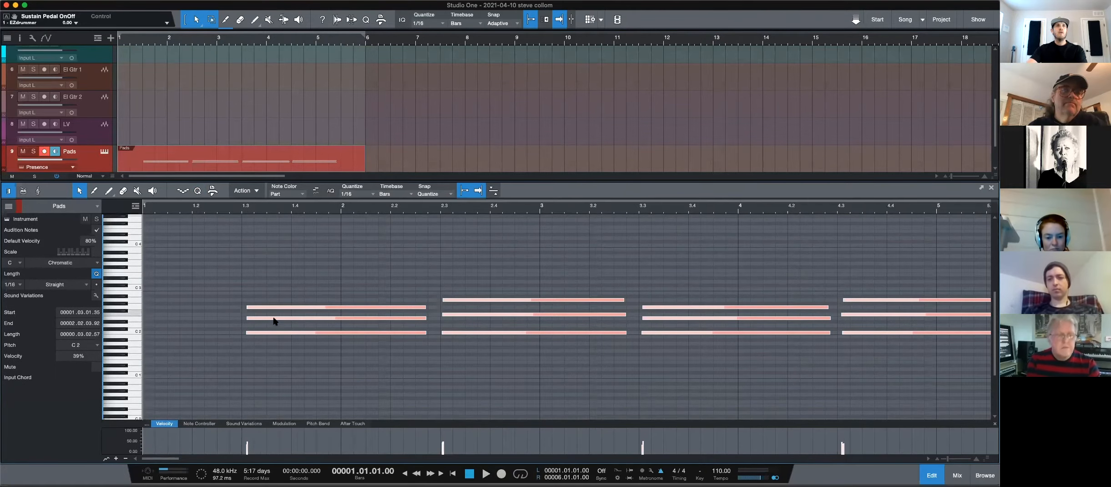
click(351, 194)
click(353, 210)
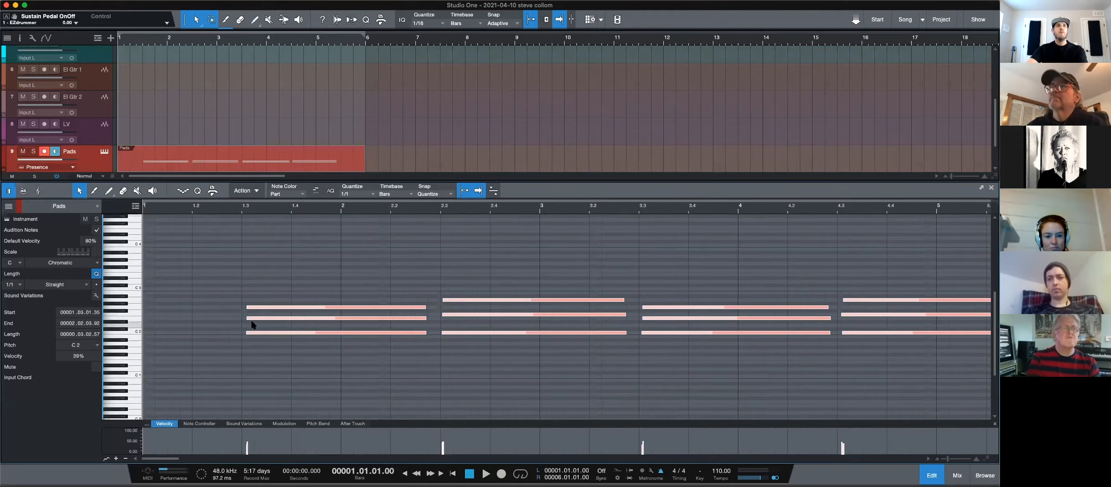
click(197, 191)
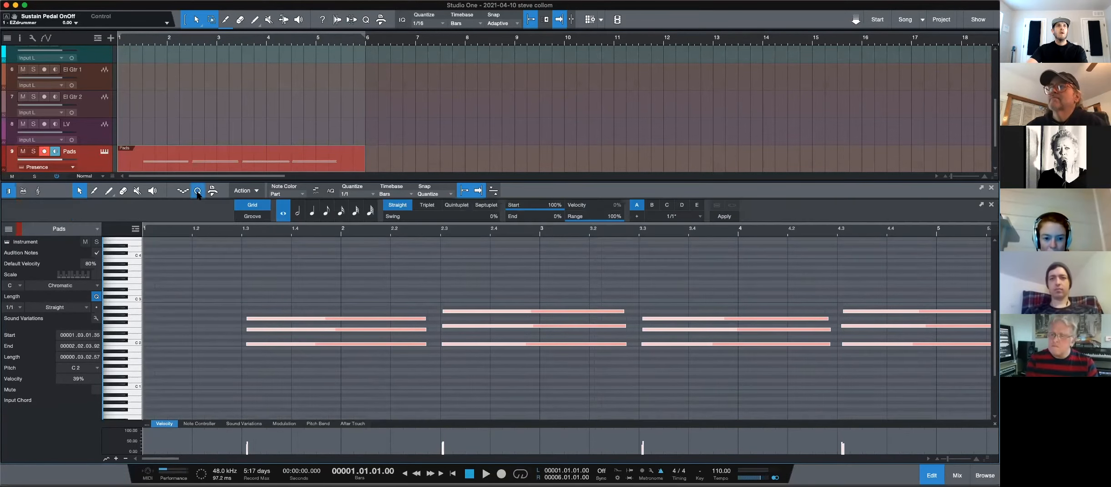
click(198, 192)
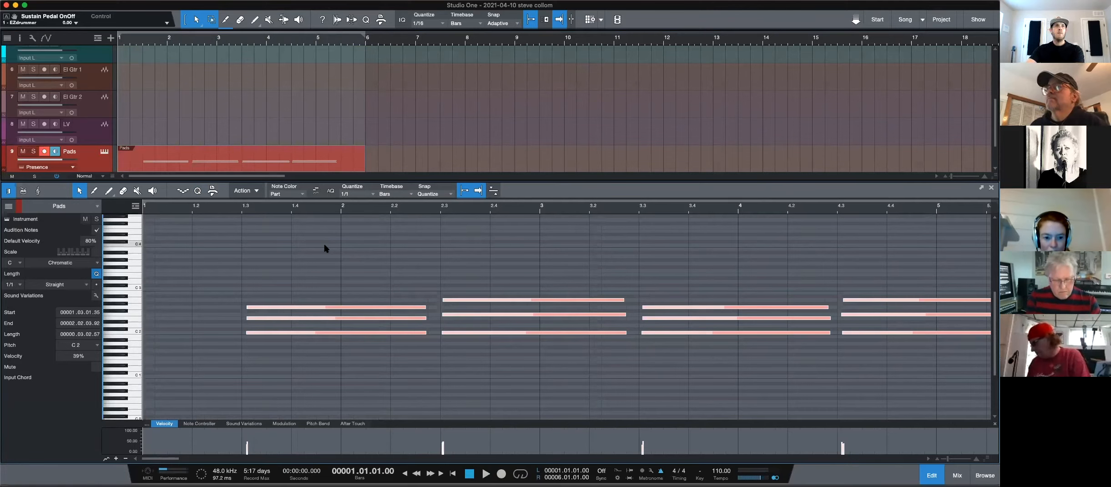
- Extend the starts of the recorded Pads chord notes slightly earlier, with a further adjustment to the last chord
drag(247, 308, 275, 292)
click(248, 277)
click(320, 278)
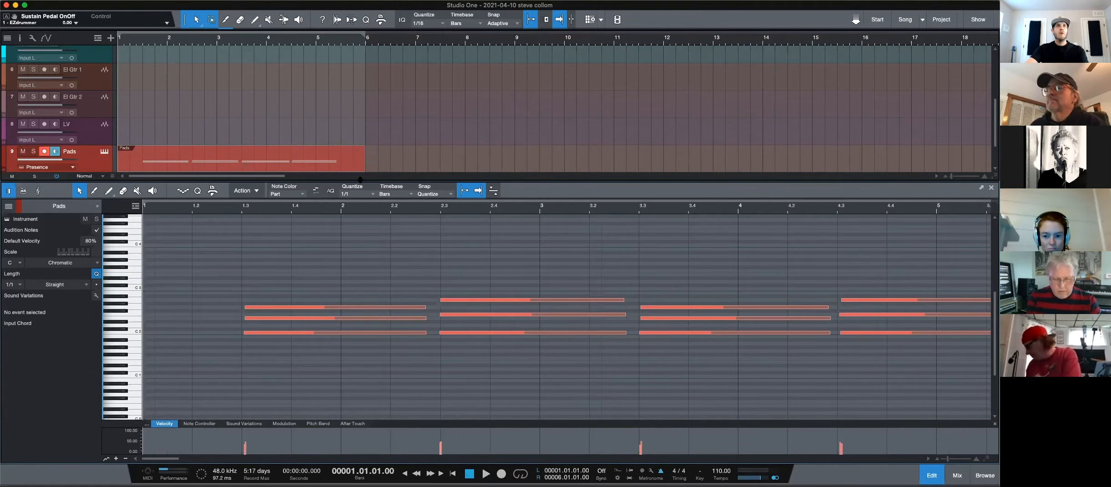
drag(860, 272, 847, 358)
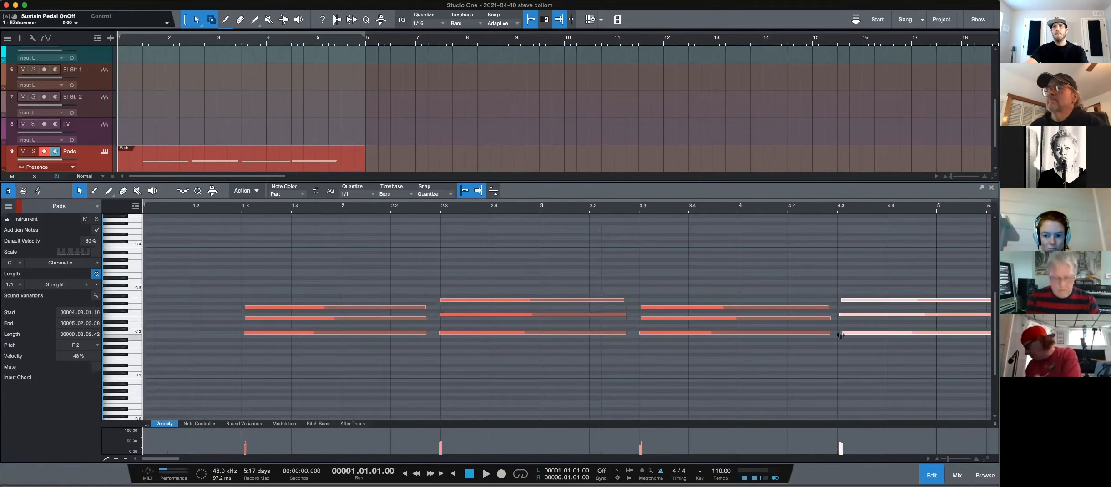
click(845, 267)
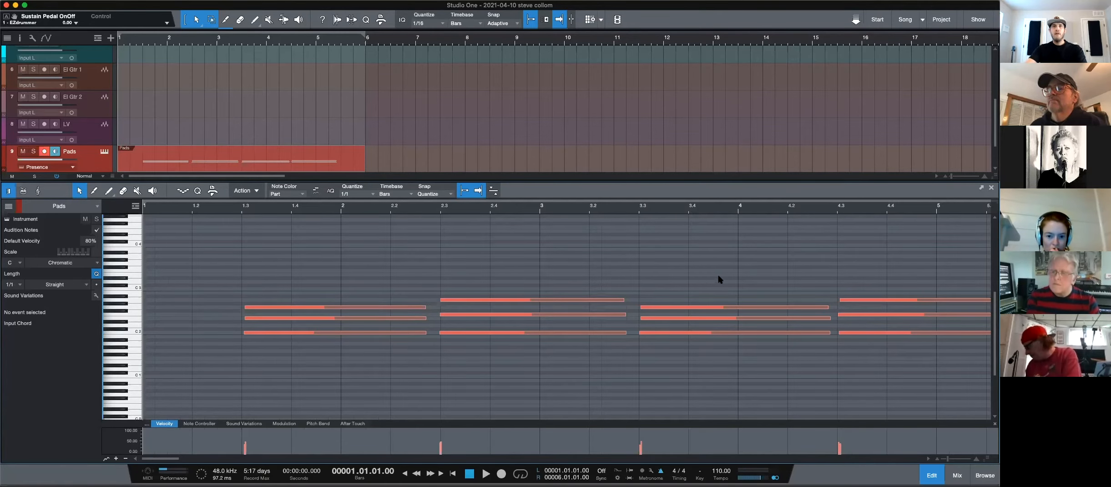
- Close the note editor, show the inspector beside the full arrangement, and play the song from the start
key(w)
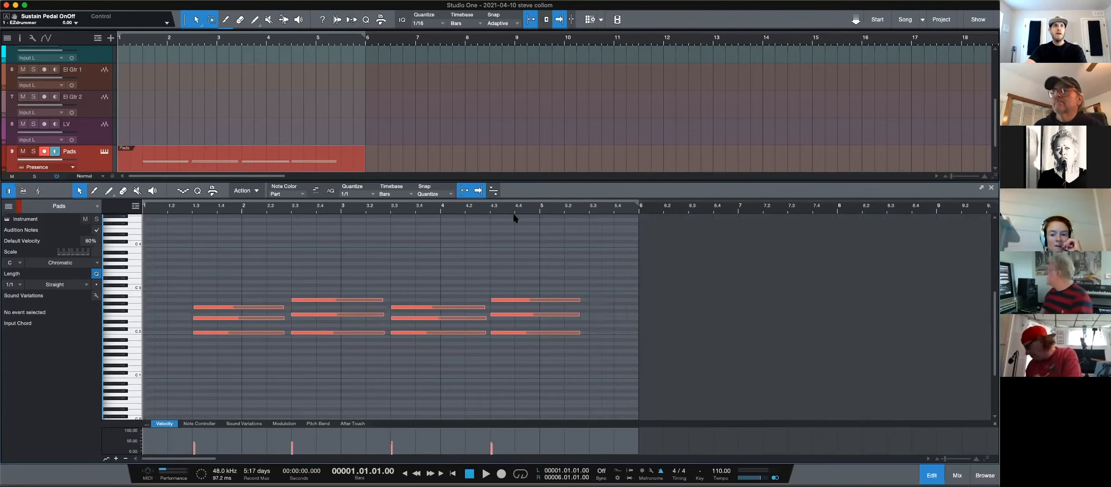
key(F4)
key(F3)
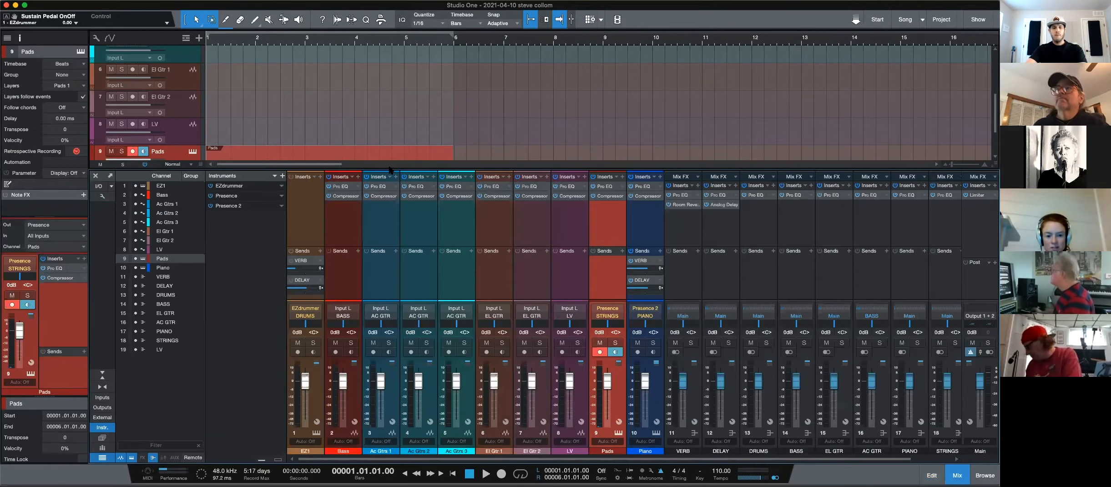
key(F3)
key(space)
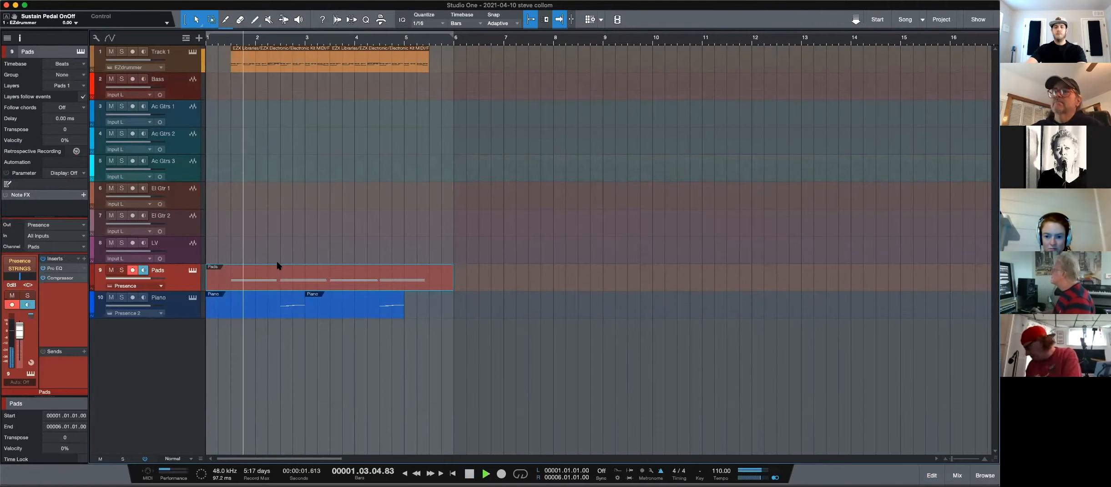
key(space)
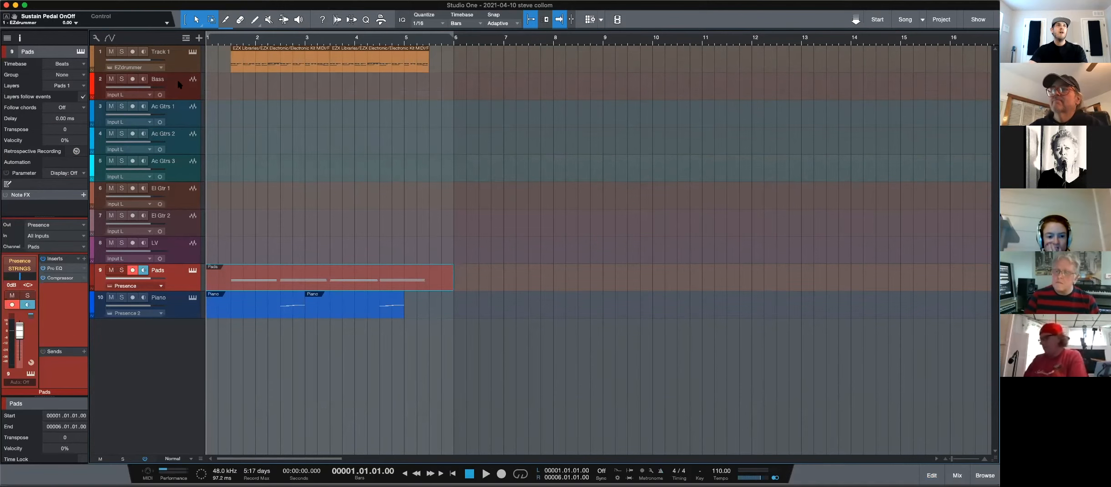
- Show the Bass track's settings in the inspector, followed by those of Ac Gtrs 1
click(185, 93)
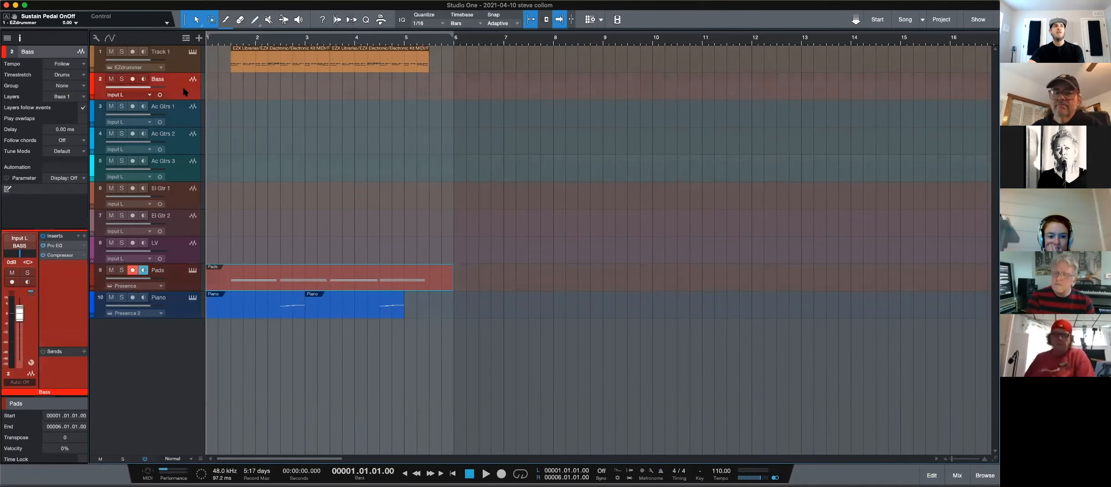
click(182, 122)
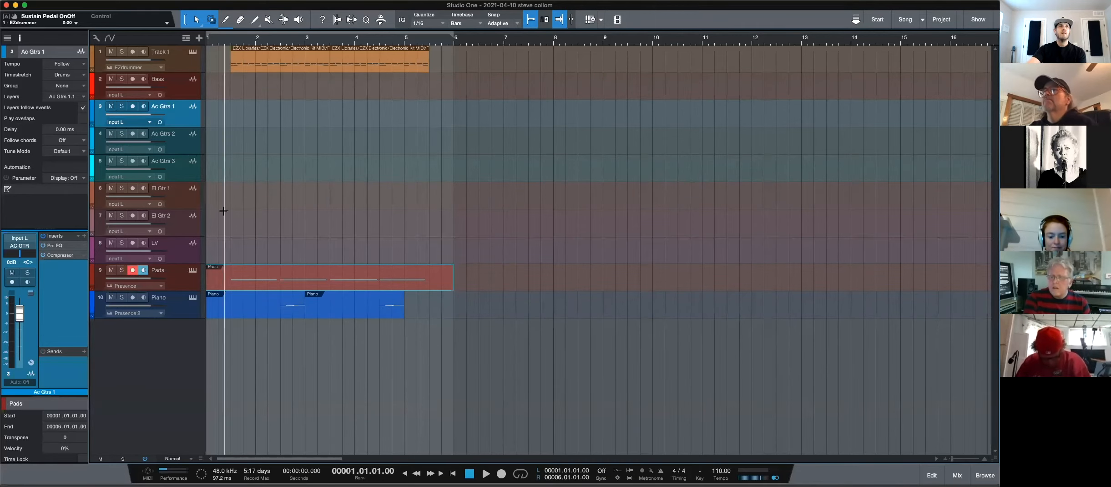
- Play the song from the start, then open the drum track's EZdrummer instrument and set its output volume to -21.5 dB
key(space)
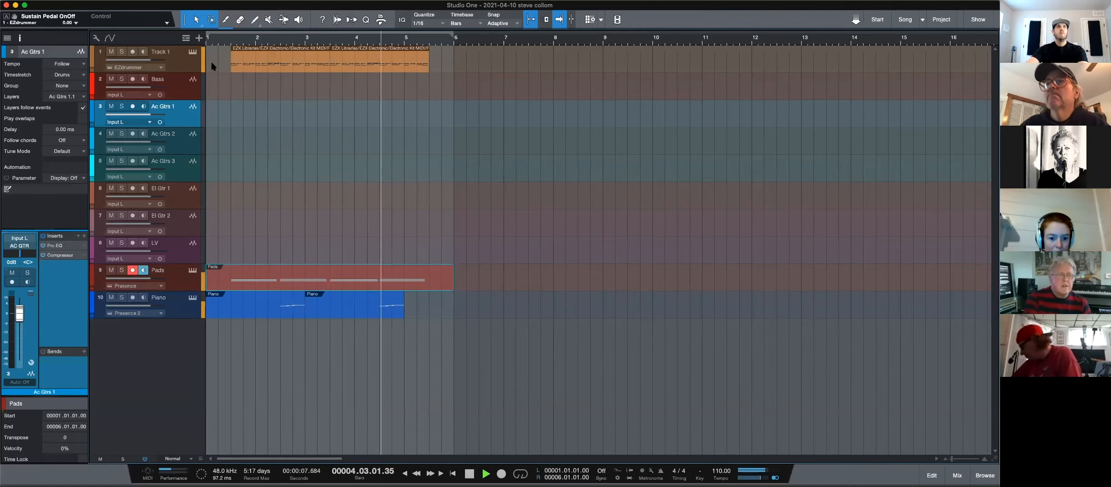
key(space)
click(193, 52)
drag(805, 391, 778, 394)
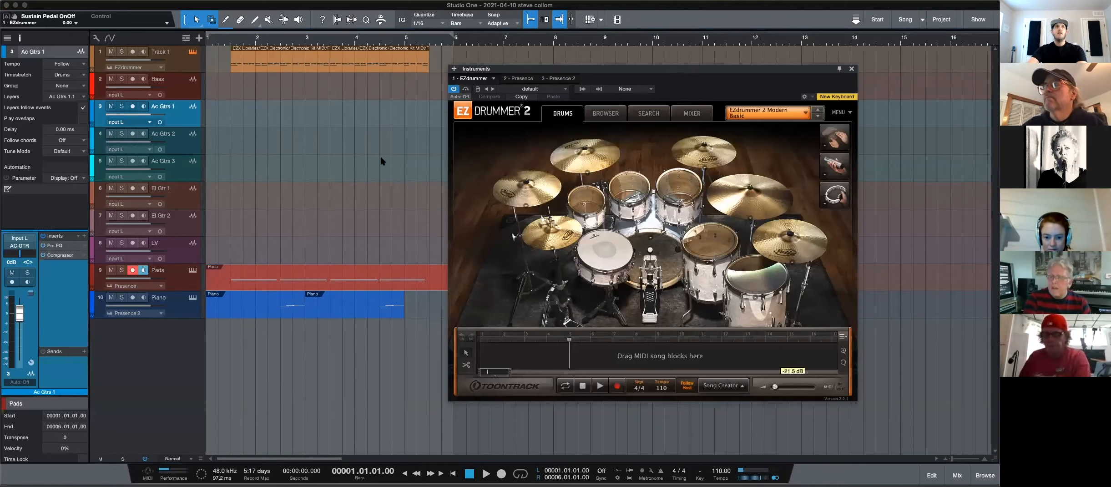
- Play the song, replace the inspector view with the mixer, and move the EZdrummer window clear of the drum channel
key(space)
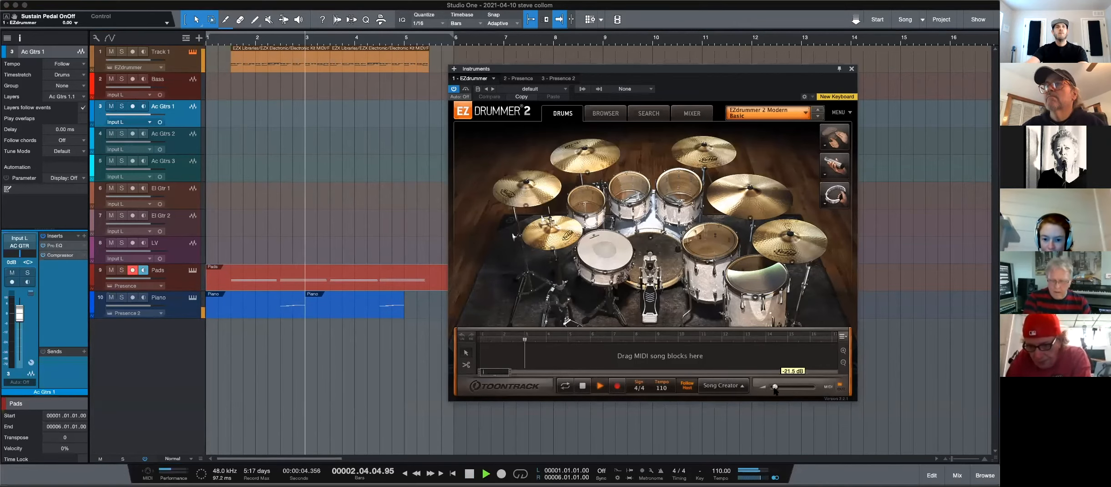
key(F4)
key(F3)
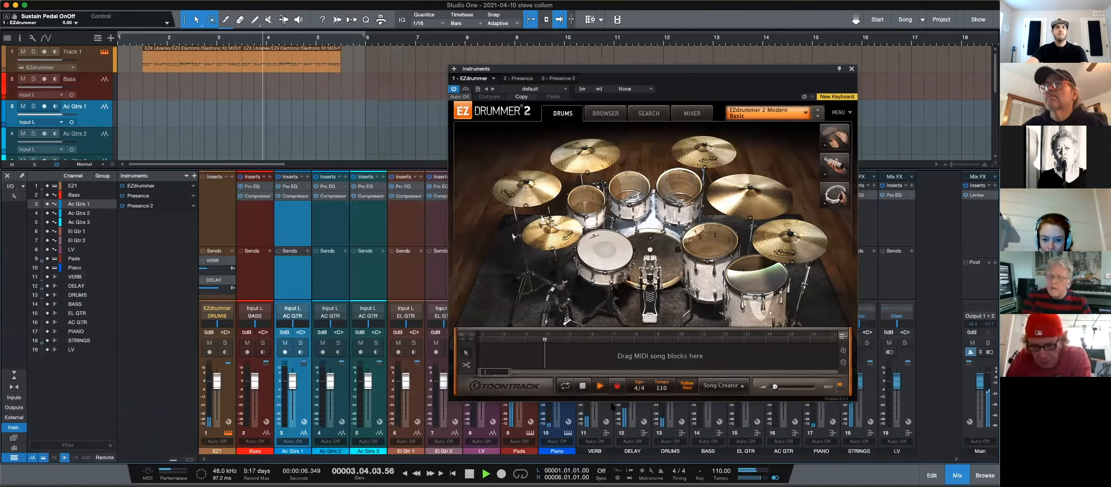
drag(663, 69, 779, 0)
key(space)
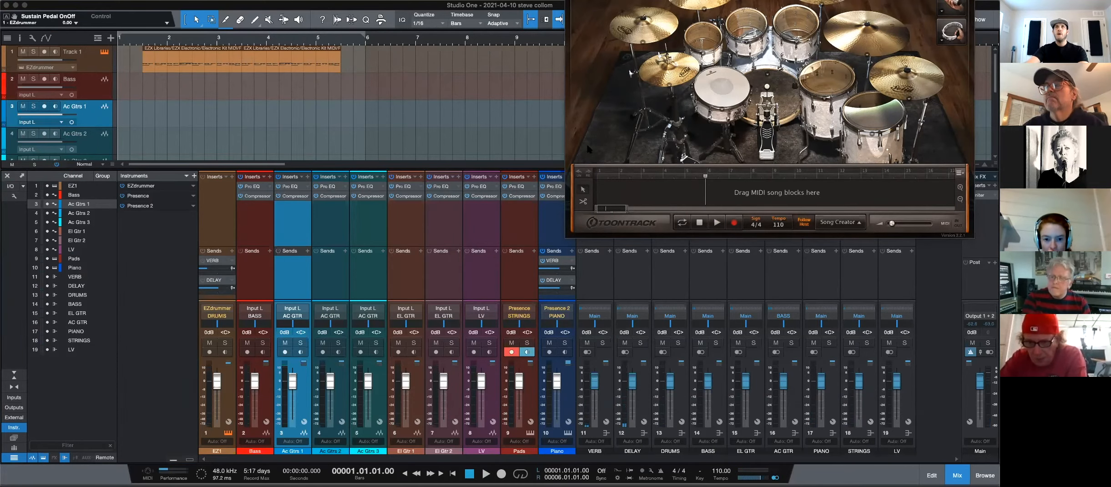
drag(784, 0, 797, 19)
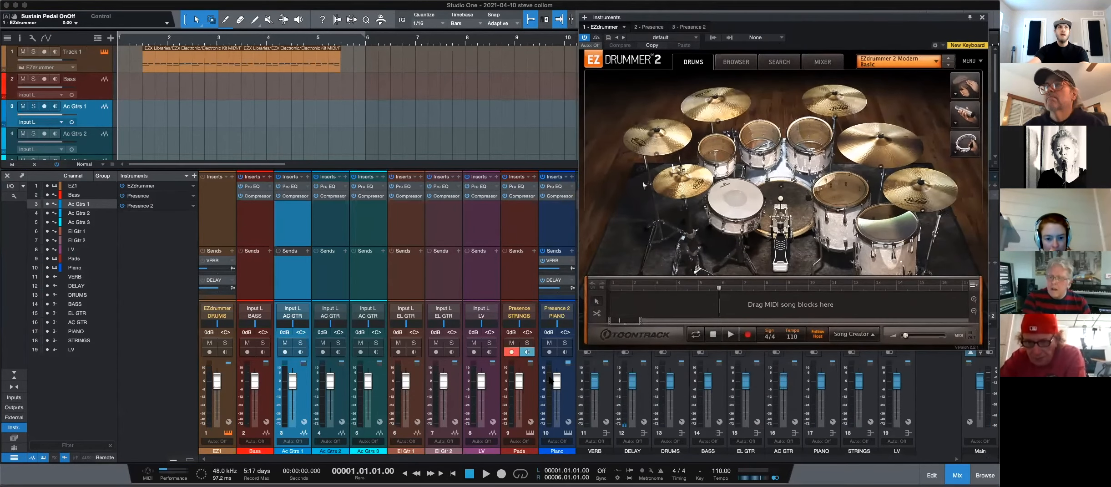
- Loop the second drum clip, raise EZdrummer's output volume to 12.0 dB during playback, and close the instrument window
click(280, 63)
key(p)
key(space)
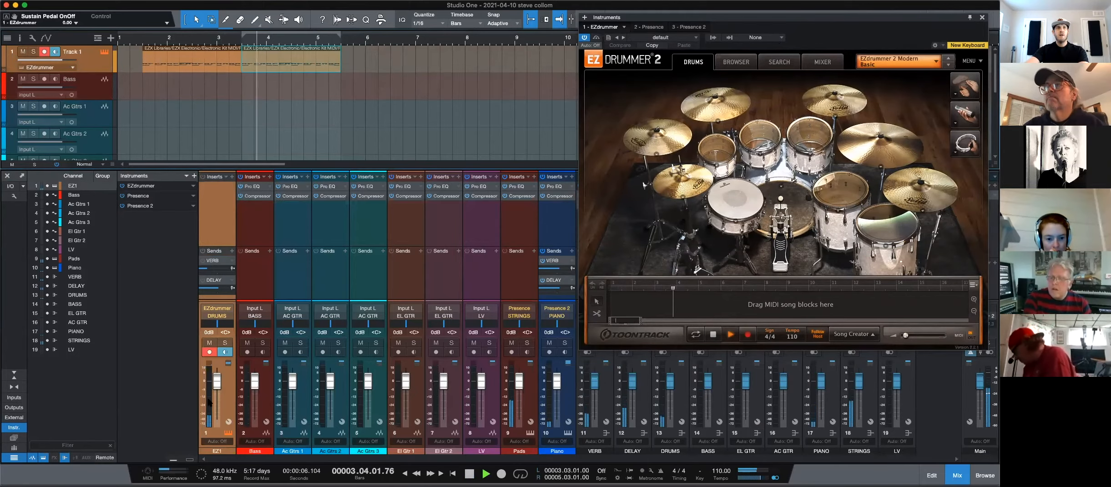
drag(905, 335, 942, 335)
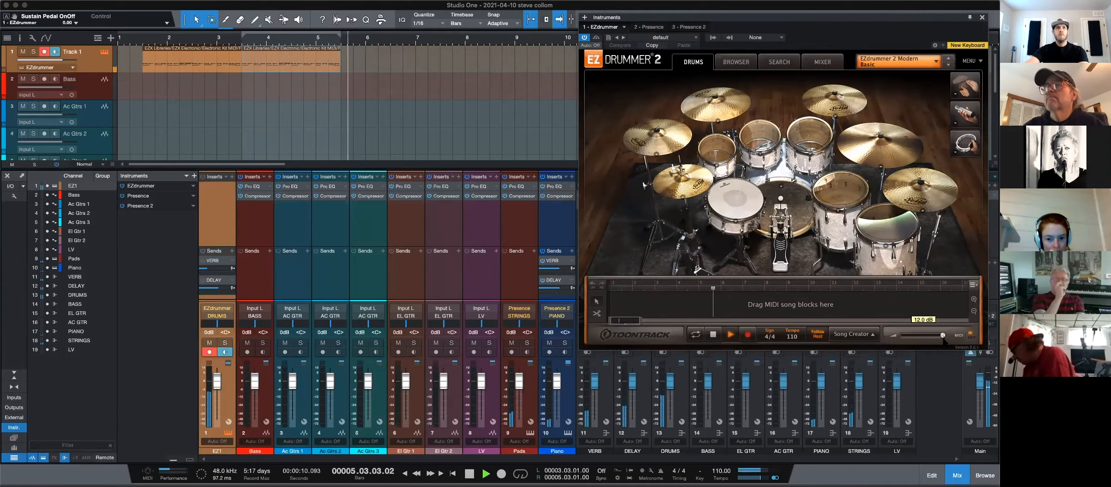
key(comma)
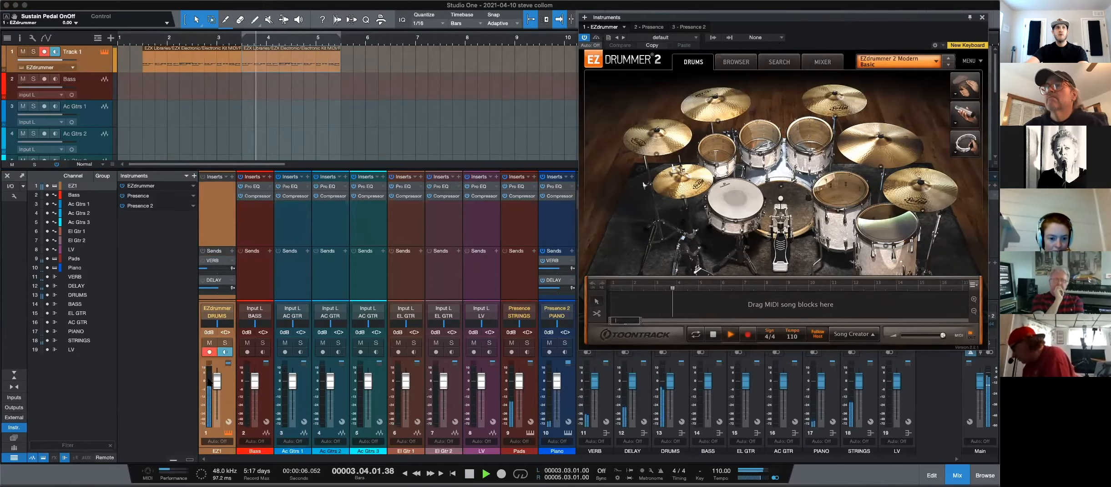
key(space)
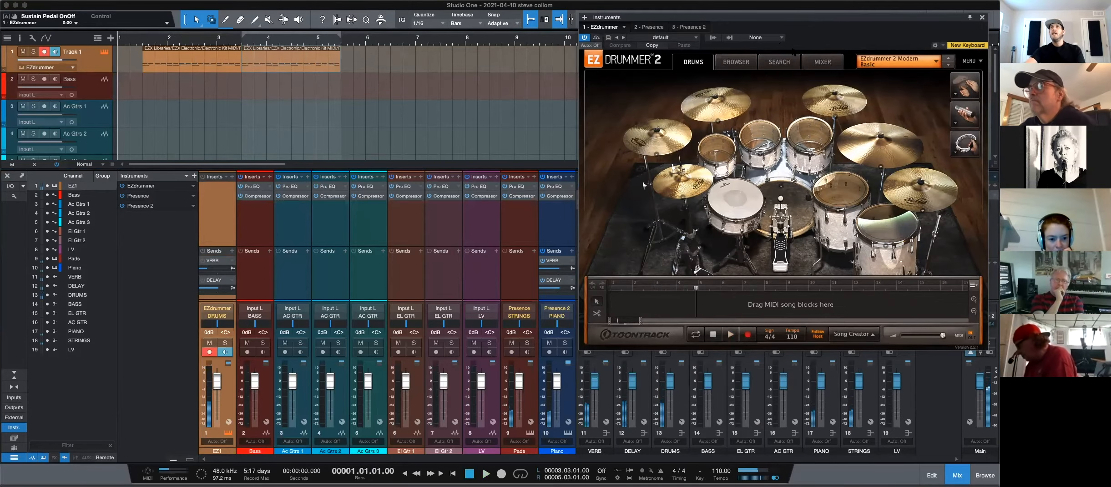
click(981, 18)
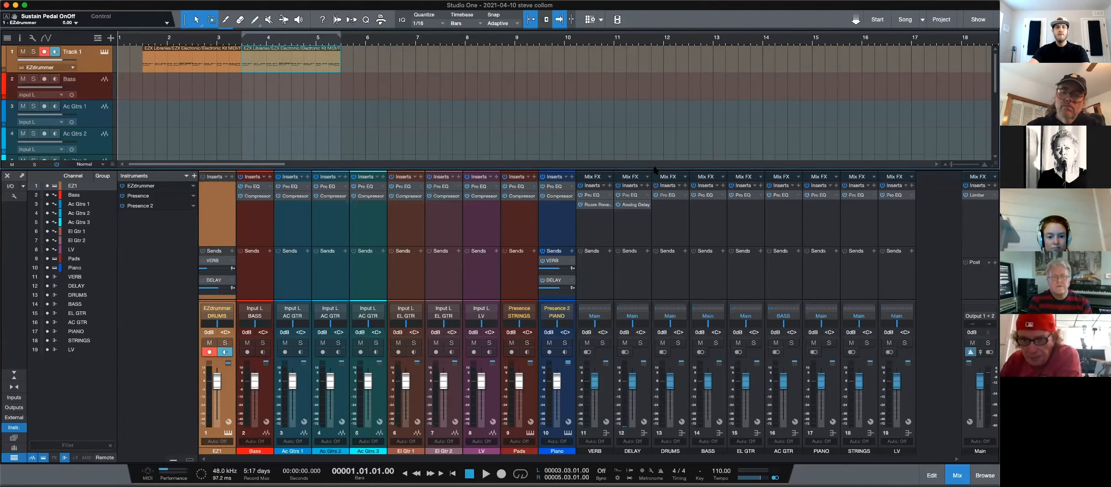
- Hide the mixer and delete the first of the two Piano clips
key(F3)
click(294, 200)
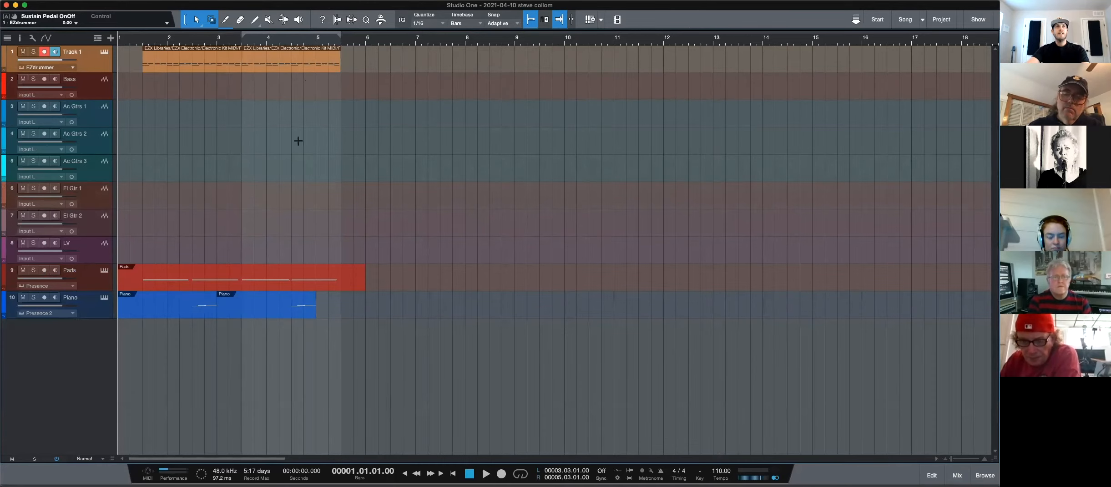
click(238, 308)
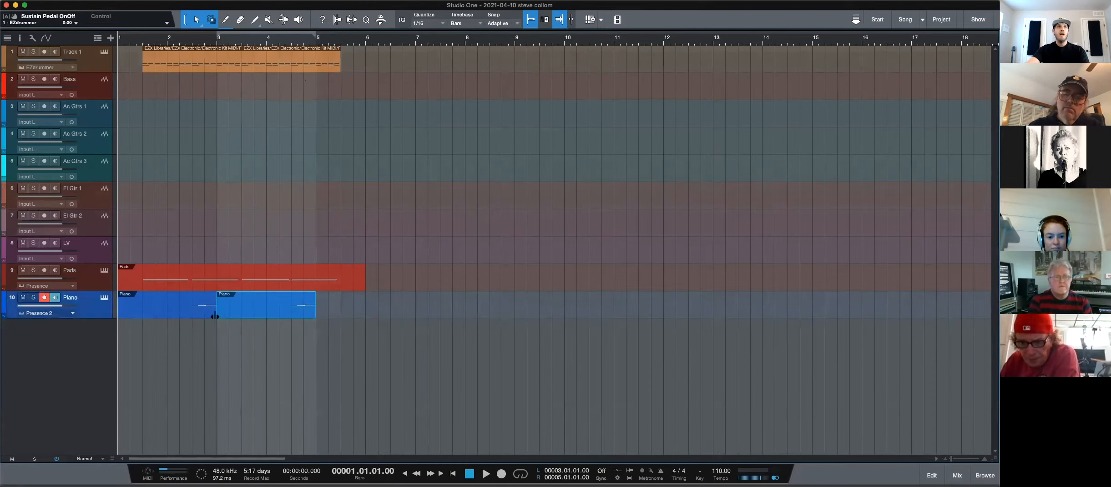
click(188, 307)
key(Delete)
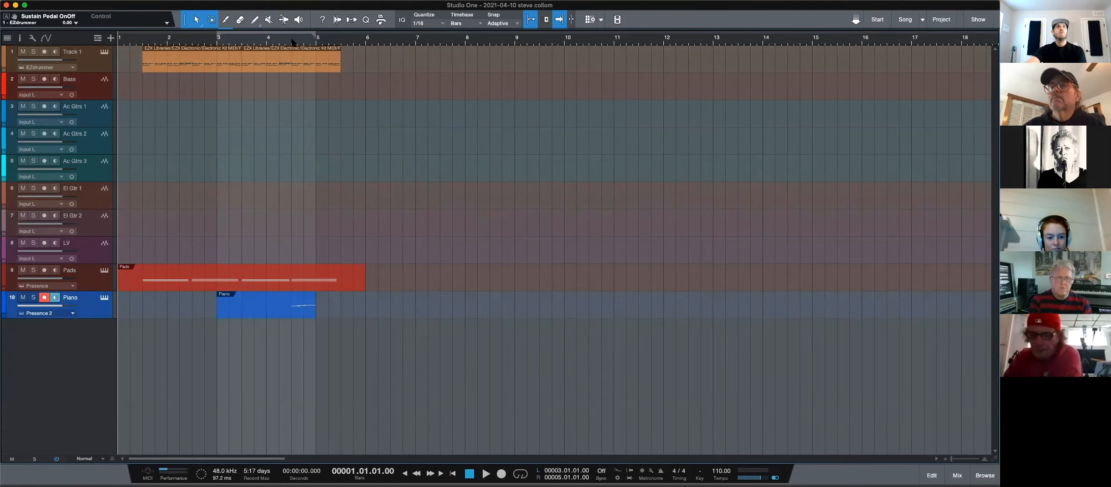
- Extend the loop range to bar 6, then fit it to the remaining Piano clip
drag(313, 36, 365, 36)
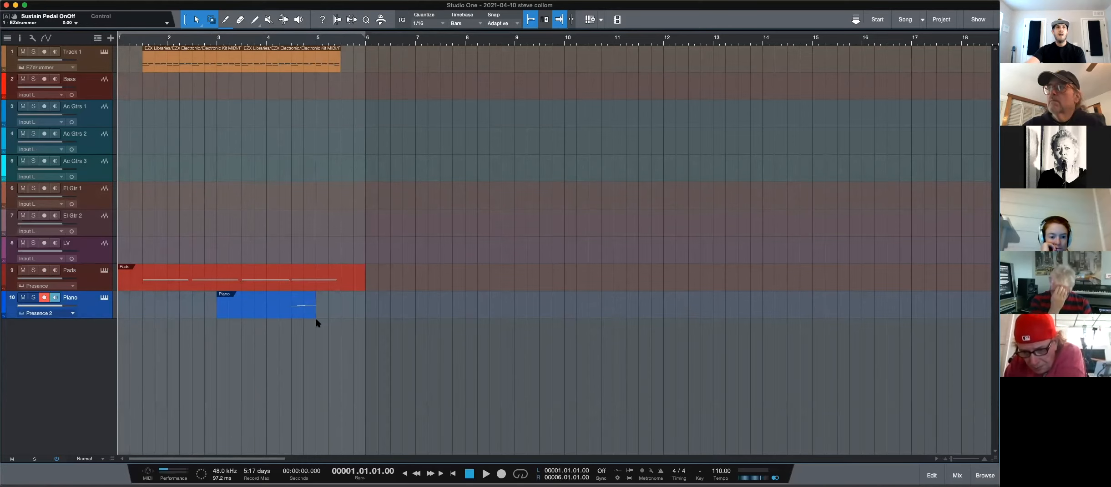
click(266, 304)
key(p)
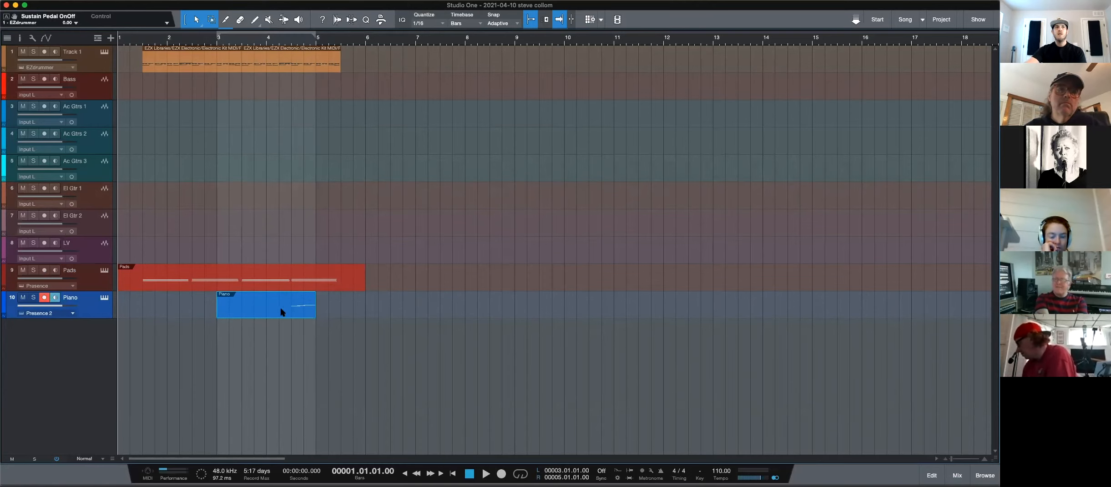
- Select a range on the Piano track from bar 1 to just past the end of the clip
drag(328, 302, 77, 306)
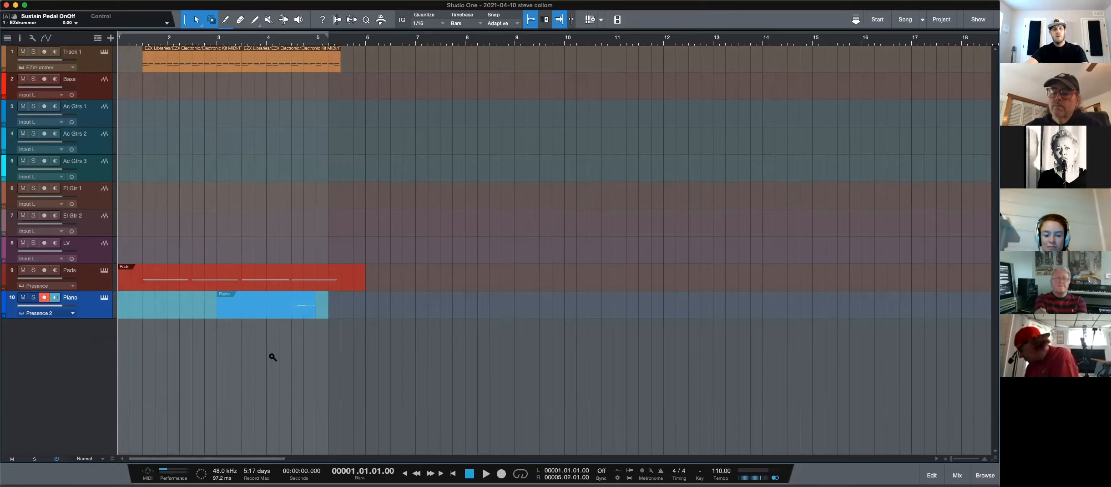
click(297, 306)
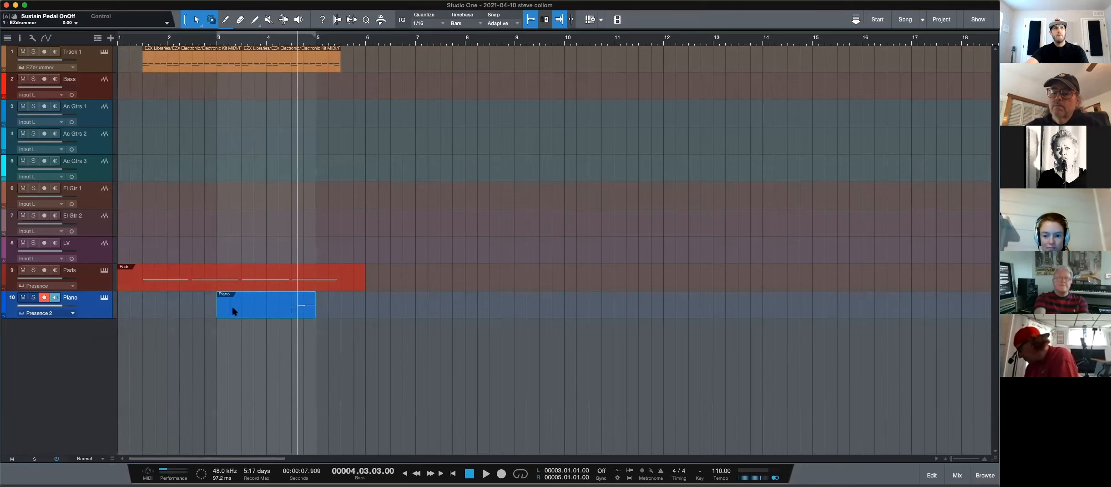
drag(168, 306, 117, 306)
drag(324, 304, 109, 309)
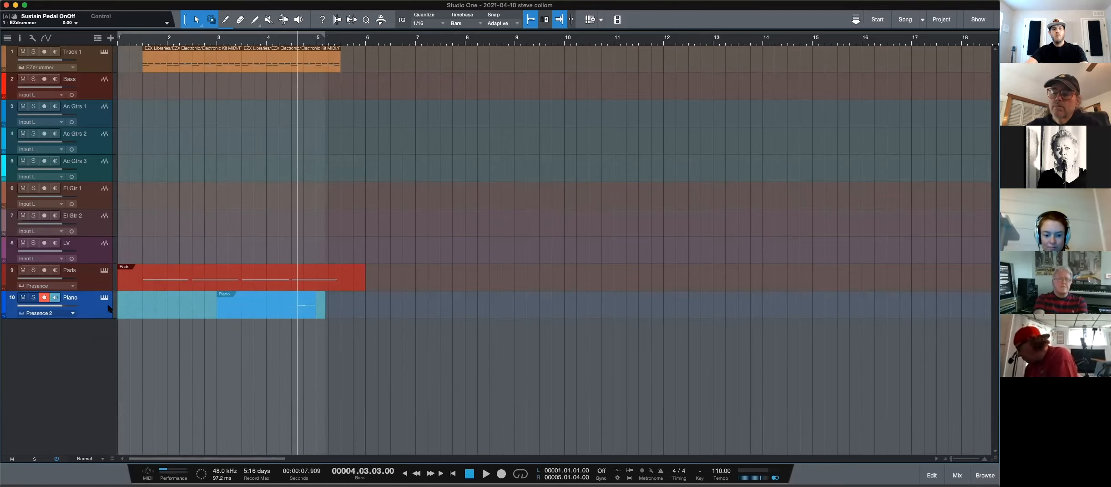
- Extend the start of the remaining Piano clip back to bar 1 and fit the loop range to it
click(222, 316)
key(p)
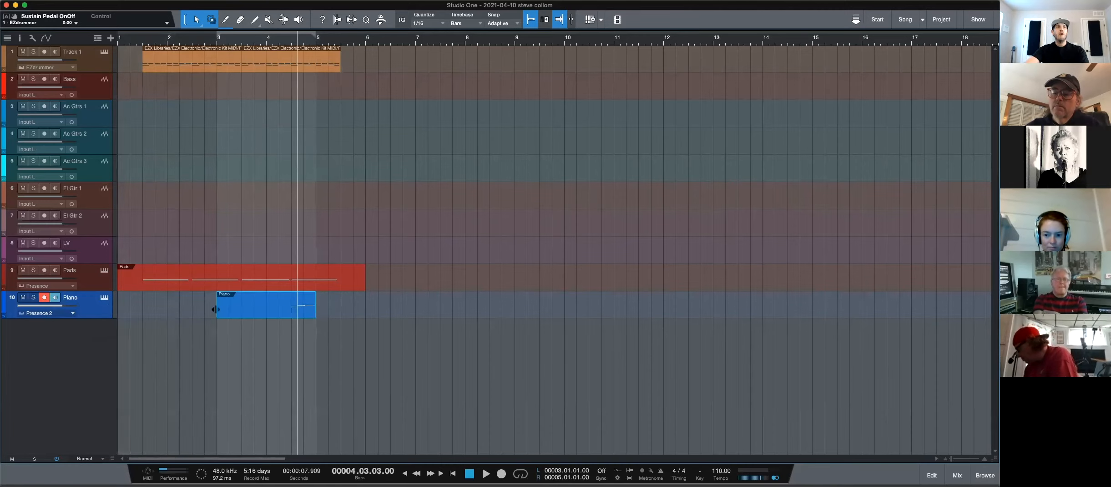
drag(217, 310, 118, 311)
key(p)
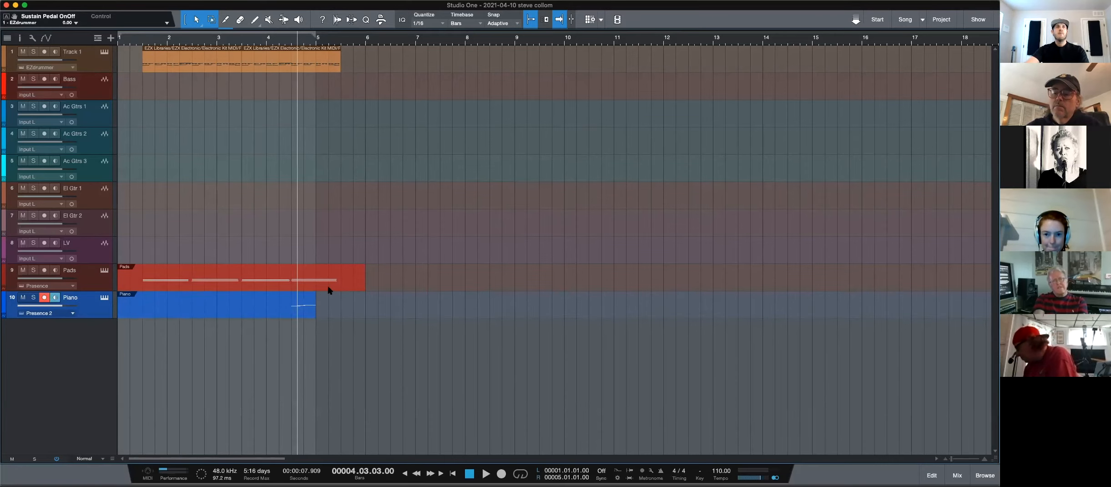
- Bounce the extended Piano clip to audio on a new track and mute the original Piano instrument track
key(space)
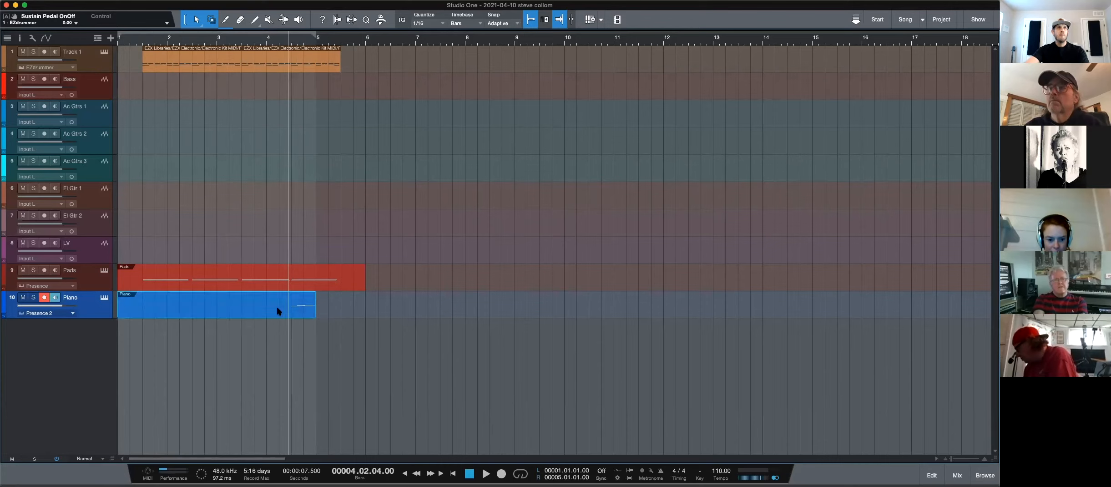
right_click(303, 312)
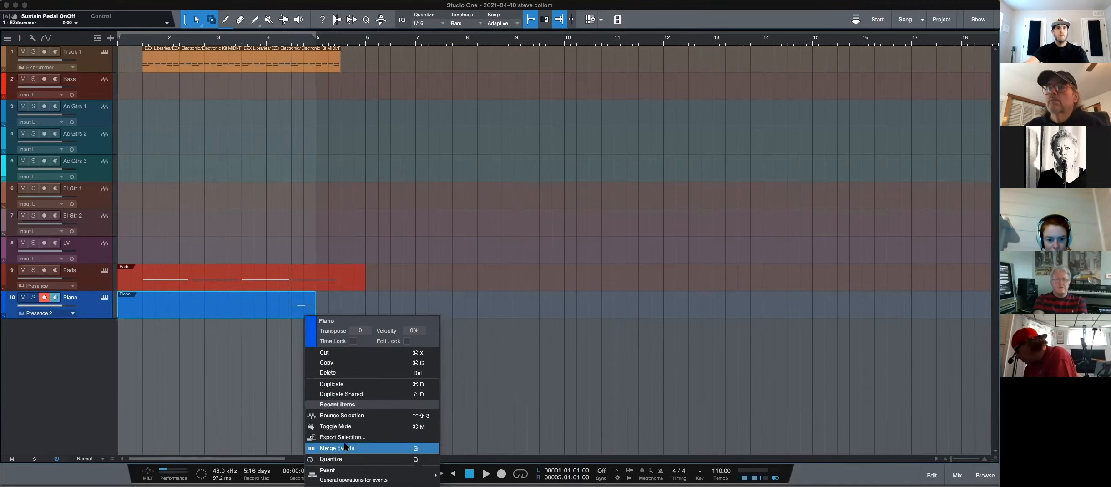
click(343, 415)
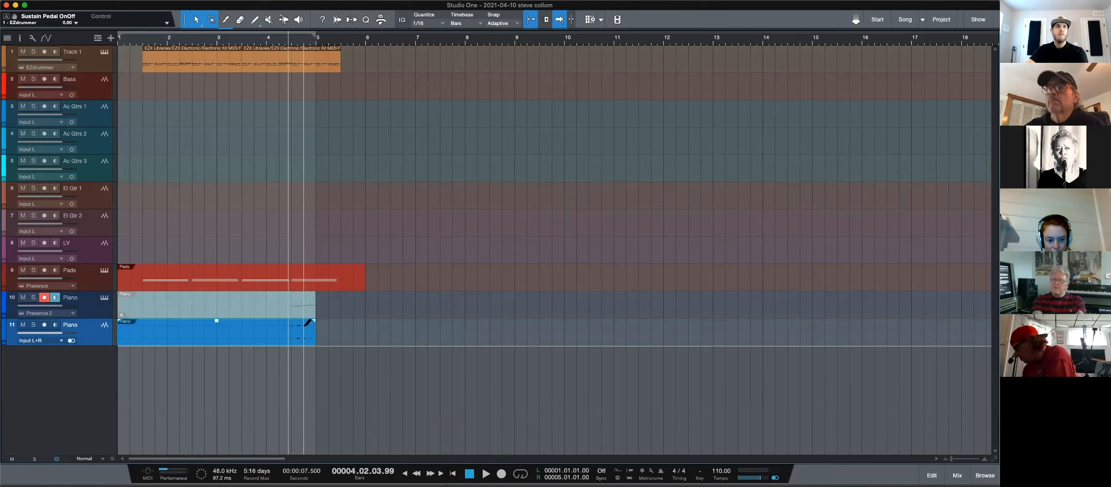
click(38, 309)
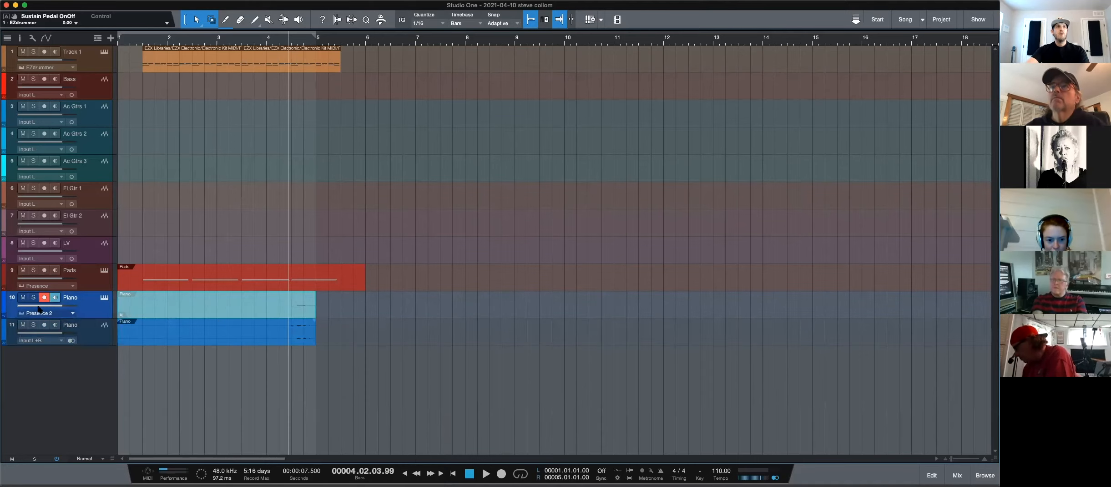
click(23, 298)
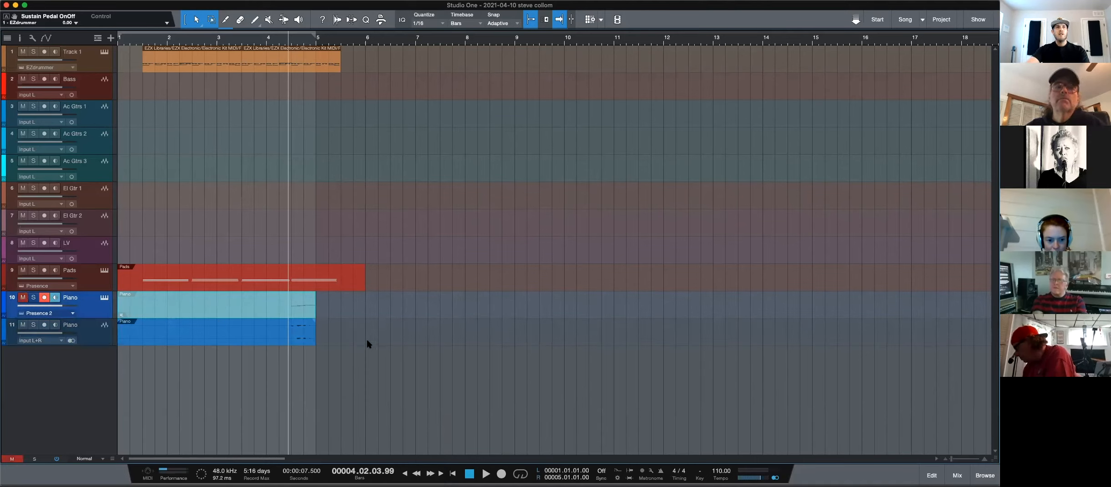
- Split the bounced Piano audio clip at 4.1.3 and delete the part before the split
click(301, 334)
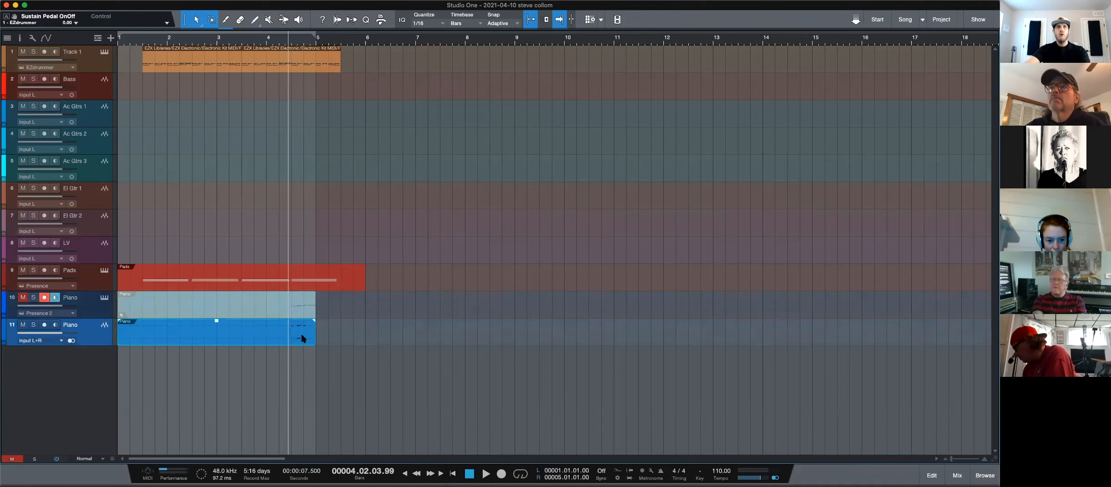
double_click(273, 326)
click(242, 340)
key(Delete)
click(282, 339)
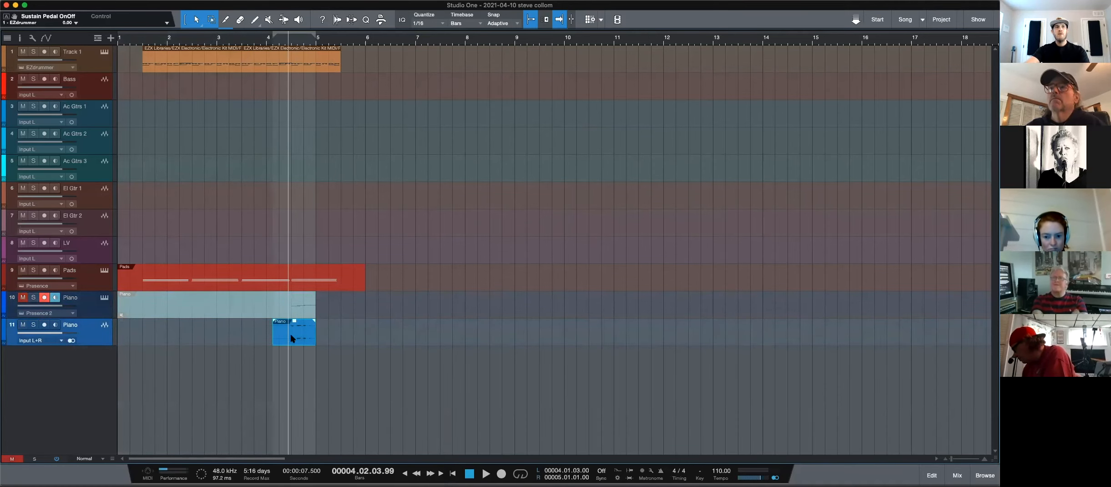
- Bounce the Piano audio track's range from bar 1 to bar 6 into one clip, then undo the bounce
click(331, 331)
drag(322, 332, 106, 334)
key(super+b)
click(309, 373)
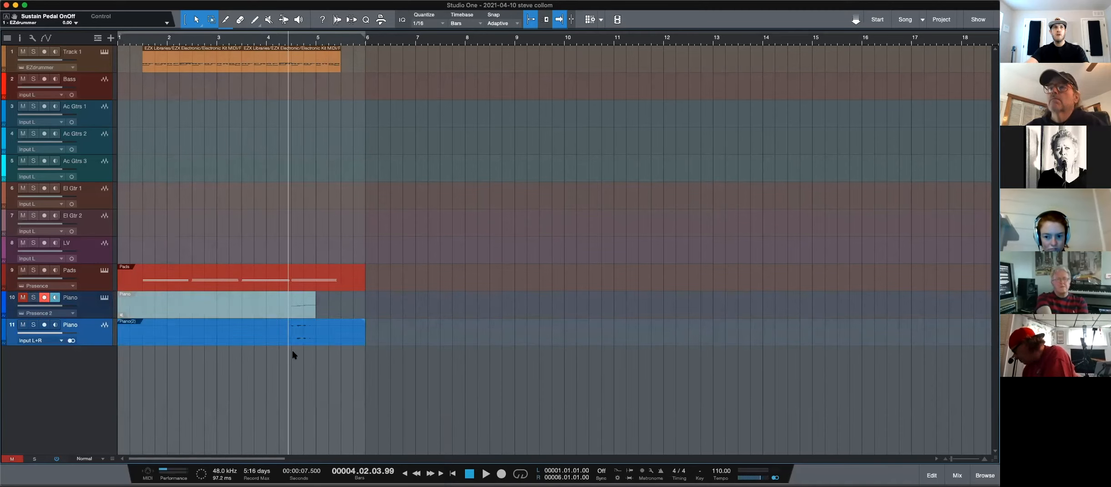
key(super+z)
click(337, 331)
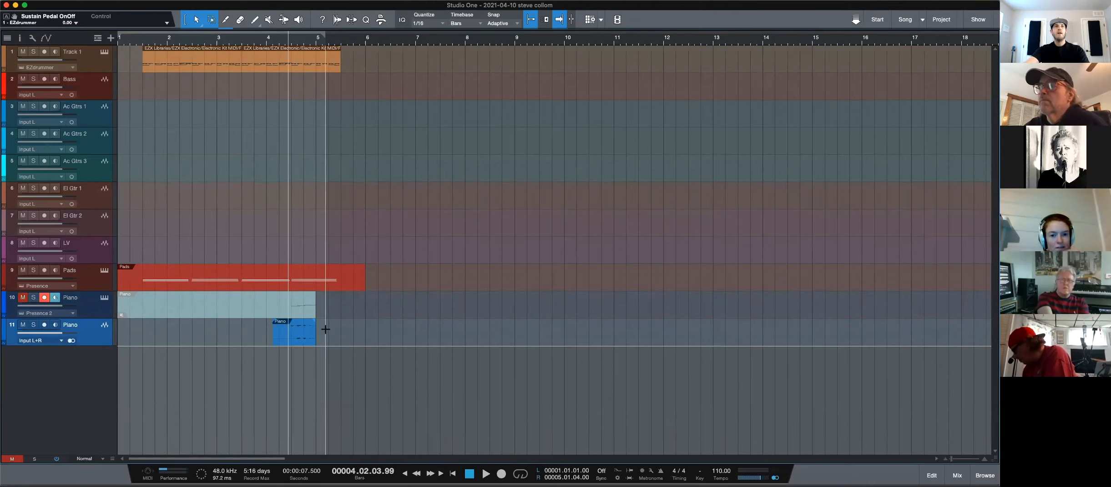
- Examine the trimmed Piano audio clip closely on the timeline up to its end at bar 5
click(299, 334)
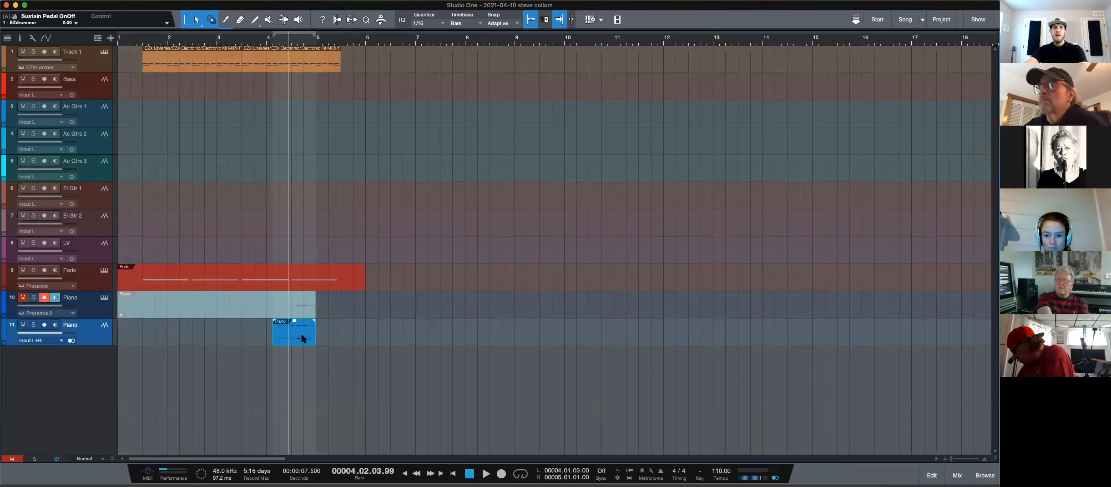
key(w)
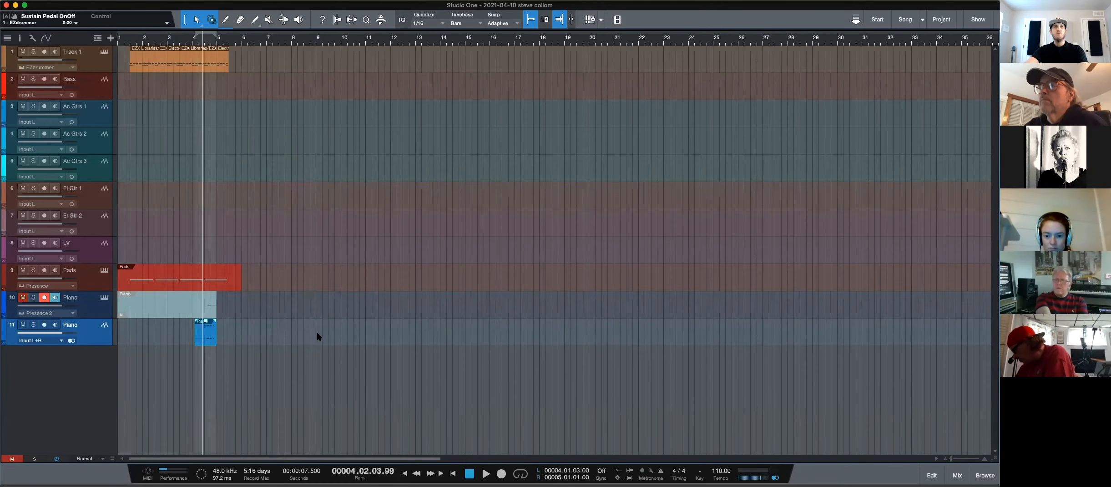
key(e)
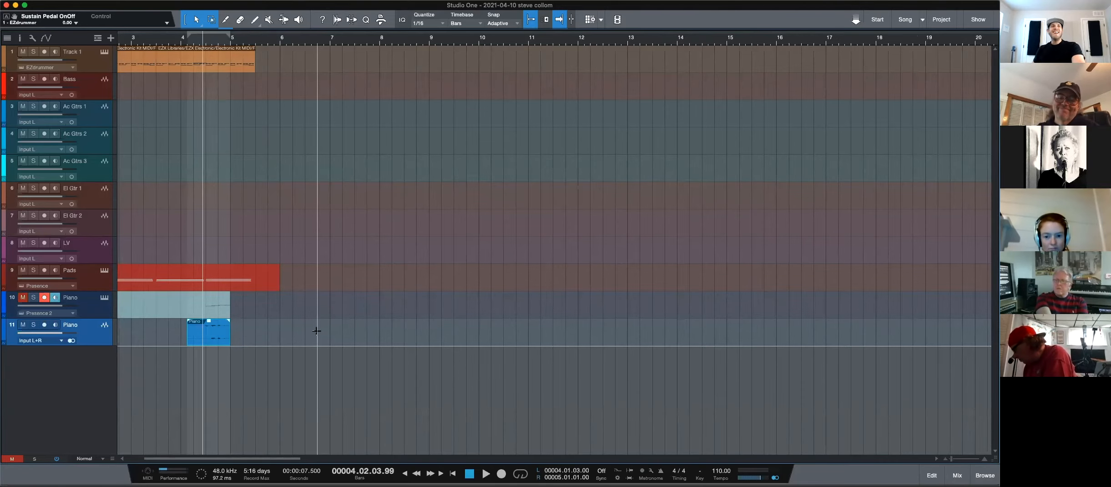
key(e)
key(e)
key(e)
key(e)
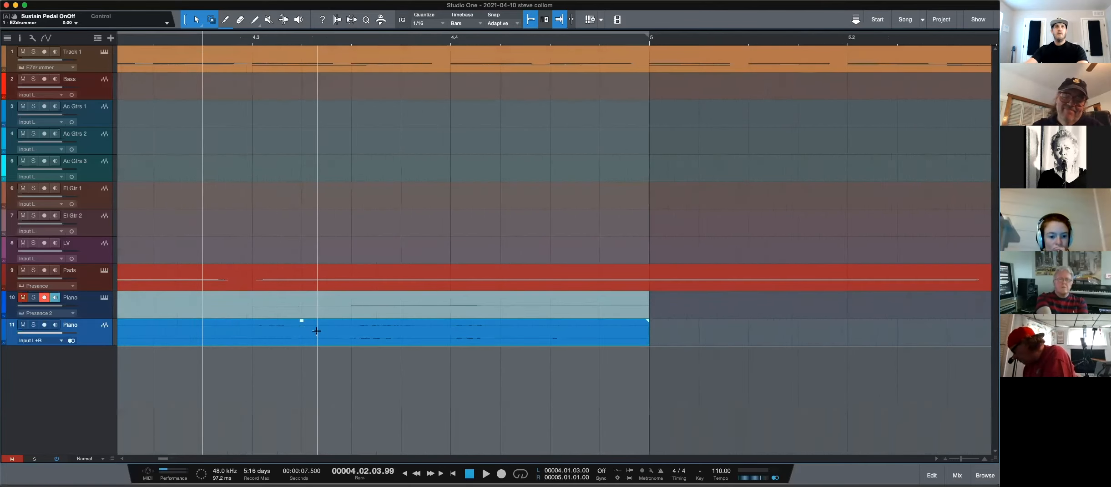
key(w)
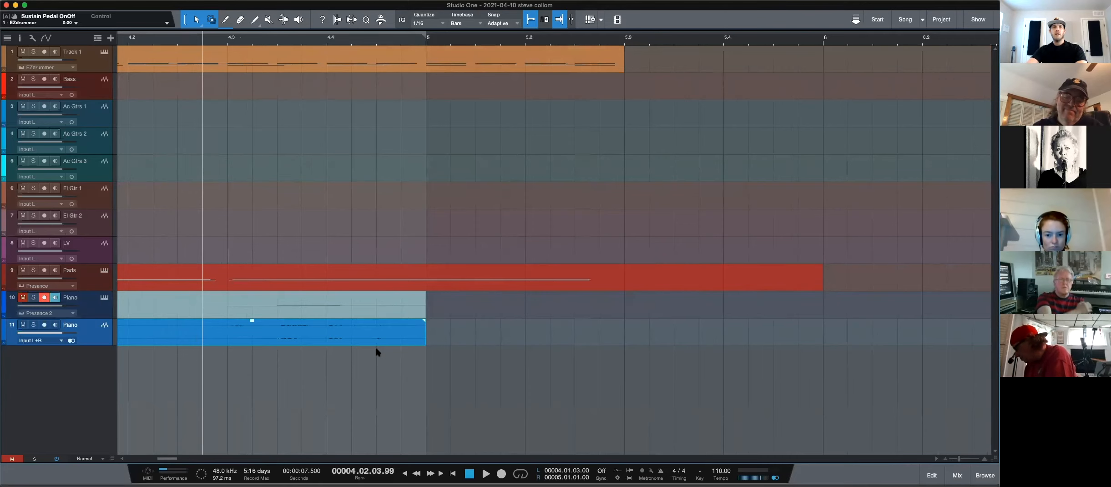
- Trim the start of the Piano audio clip to 4.2.4 and add short fades at both ends of the clip
key(w)
key(w)
key(w)
key(w)
key(e)
key(e)
key(e)
key(e)
key(e)
key(w)
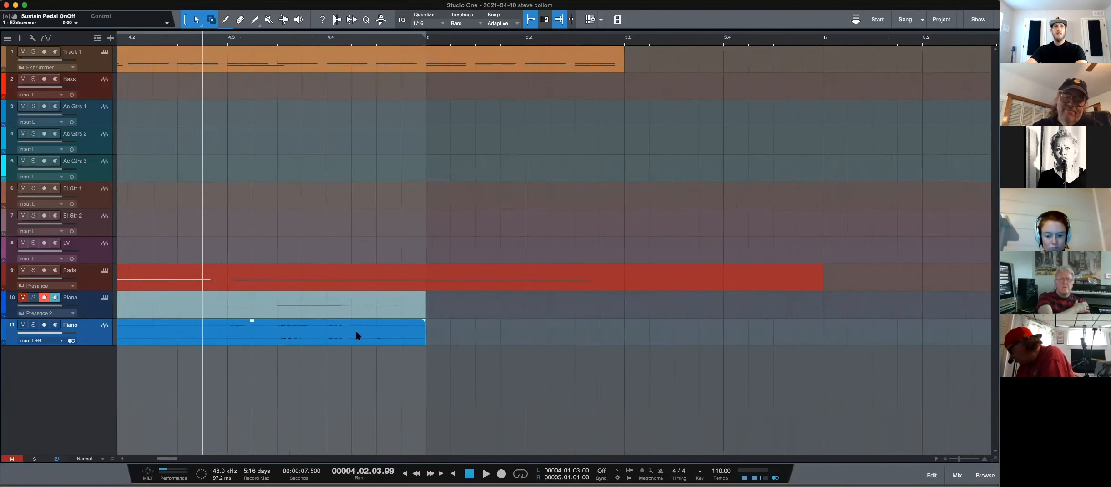
key(w)
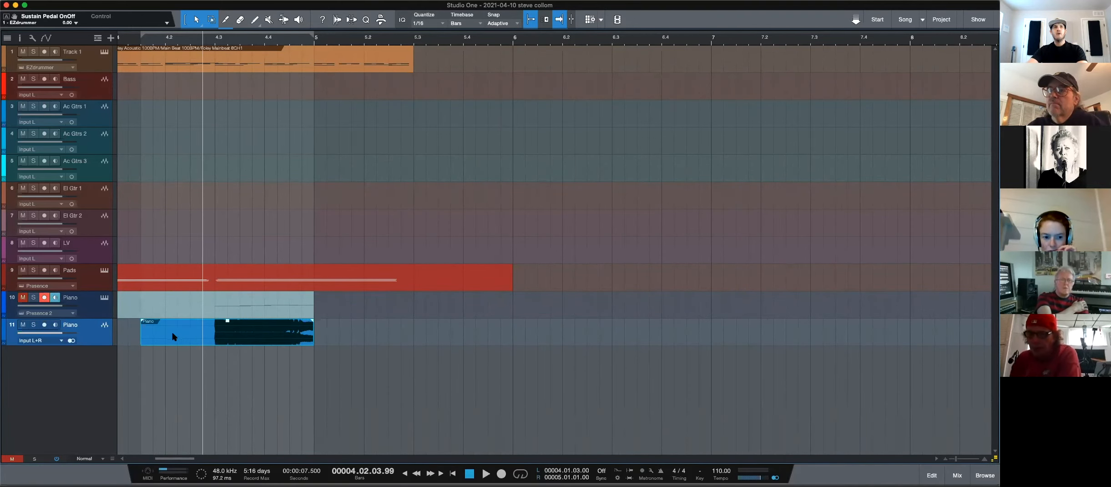
drag(142, 339, 214, 326)
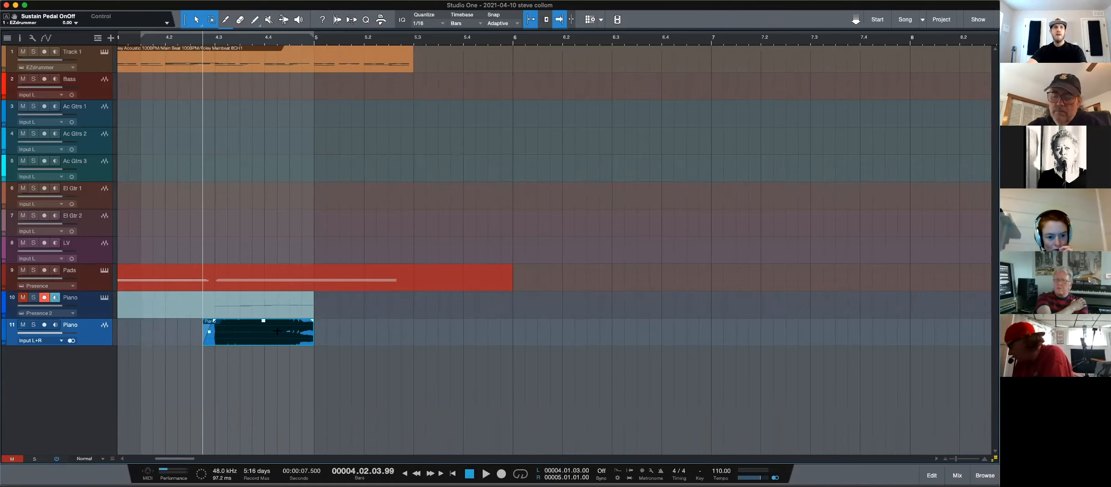
drag(314, 323, 301, 329)
key(p)
click(280, 378)
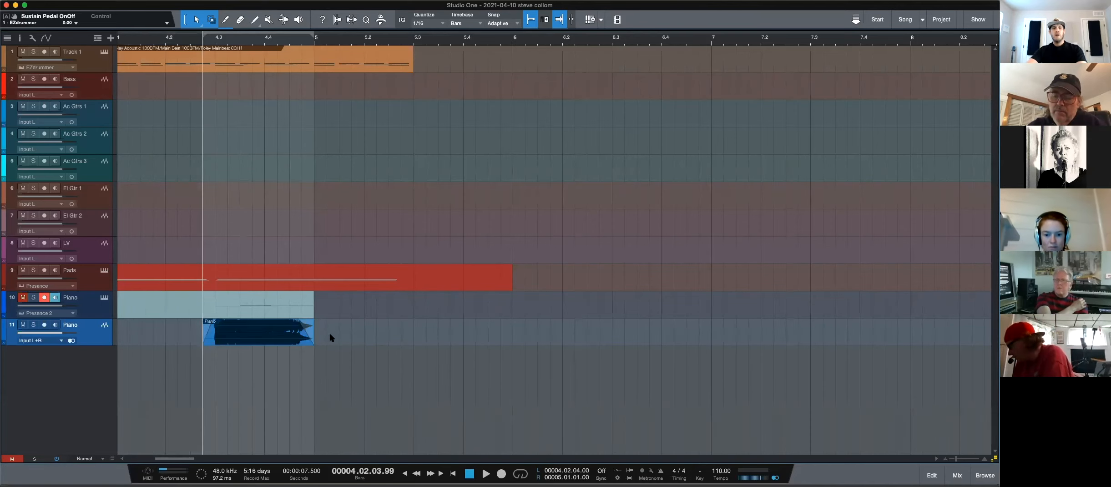
- Bounce the faded Piano audio, including the empty space around it, into one continuous clip from bar 1 to bar 6
key(w)
key(w)
drag(239, 329, 77, 330)
key(p)
drag(287, 332, 60, 331)
key(p)
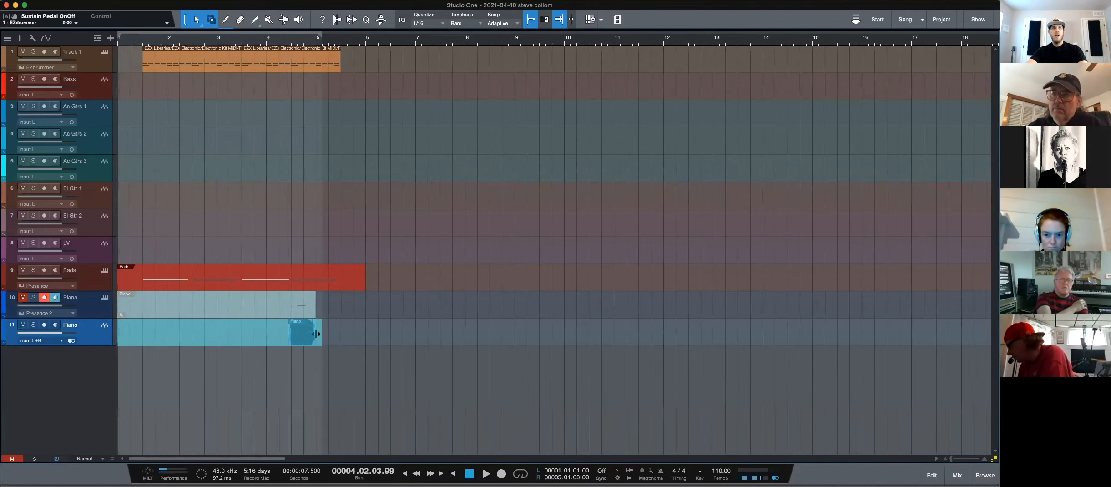
drag(318, 332, 31, 334)
key(super+b)
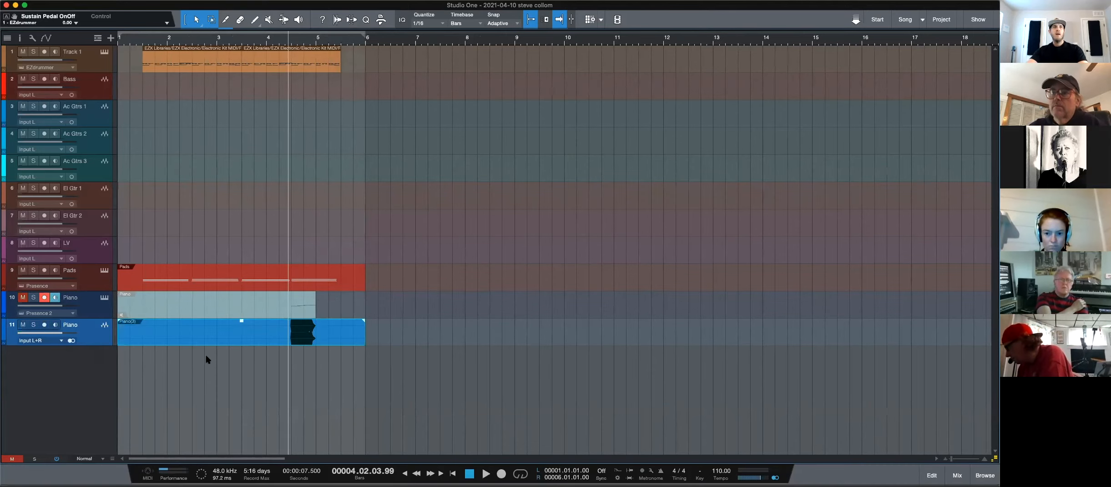
- Bounce the Pads instrument clip to audio on a new track with Bounce Selection
click(188, 306)
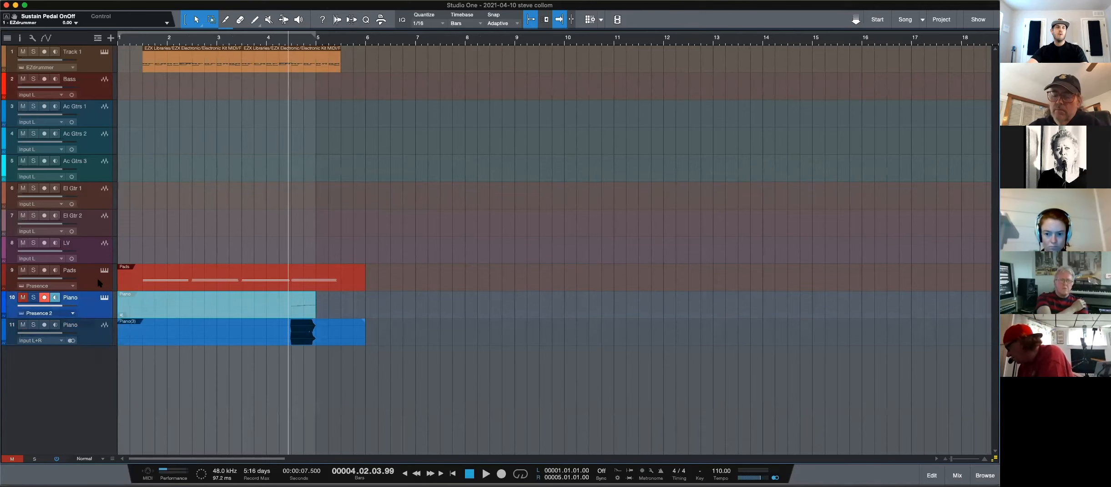
click(177, 280)
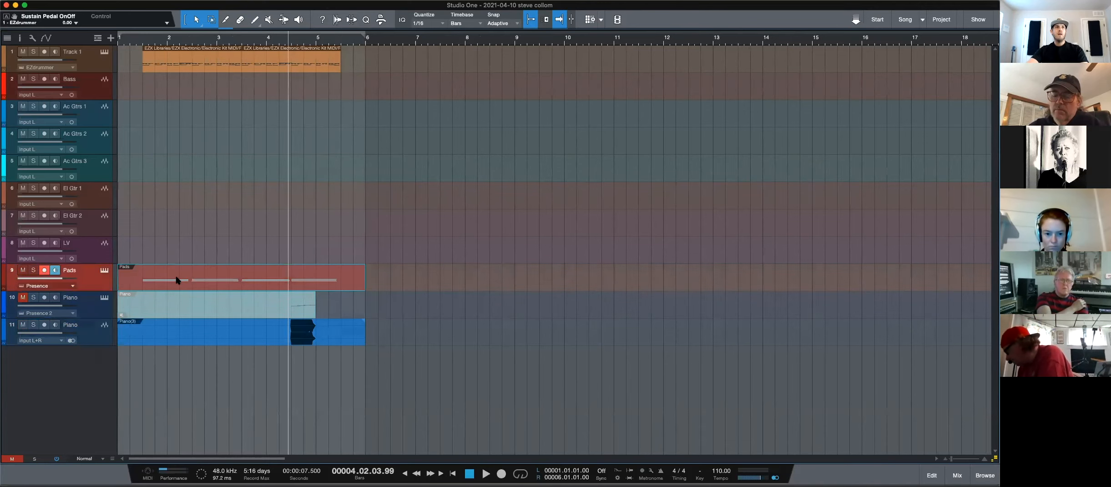
right_click(254, 280)
click(242, 270)
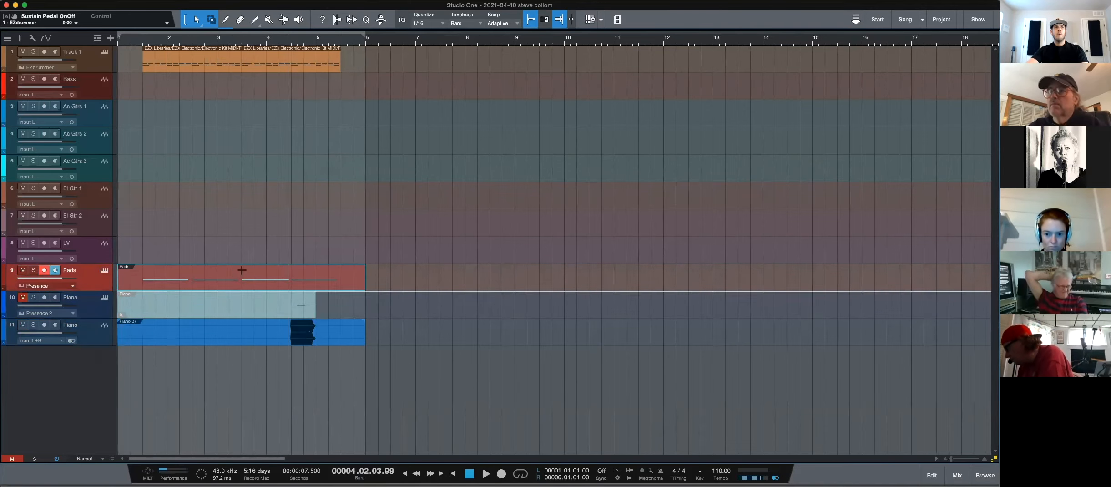
right_click(273, 279)
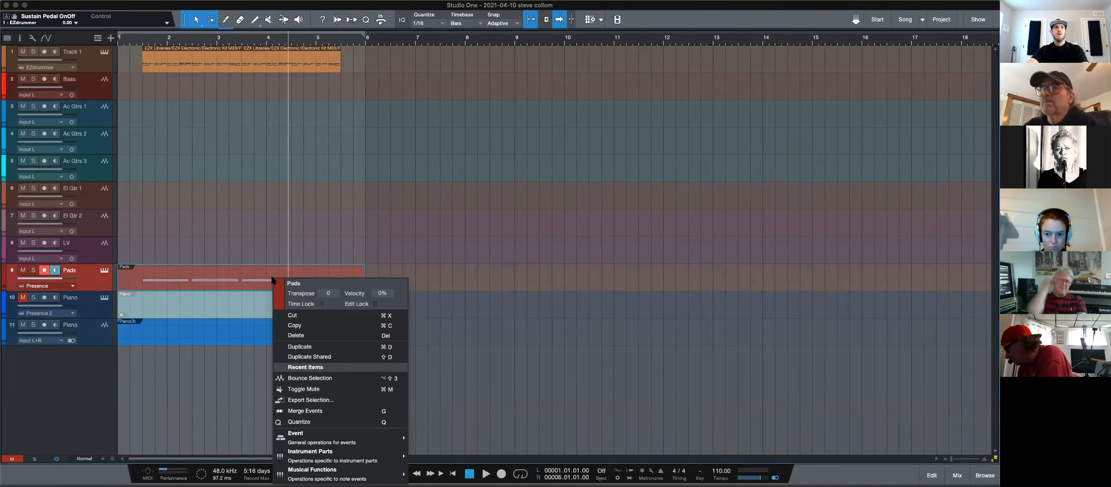
click(316, 379)
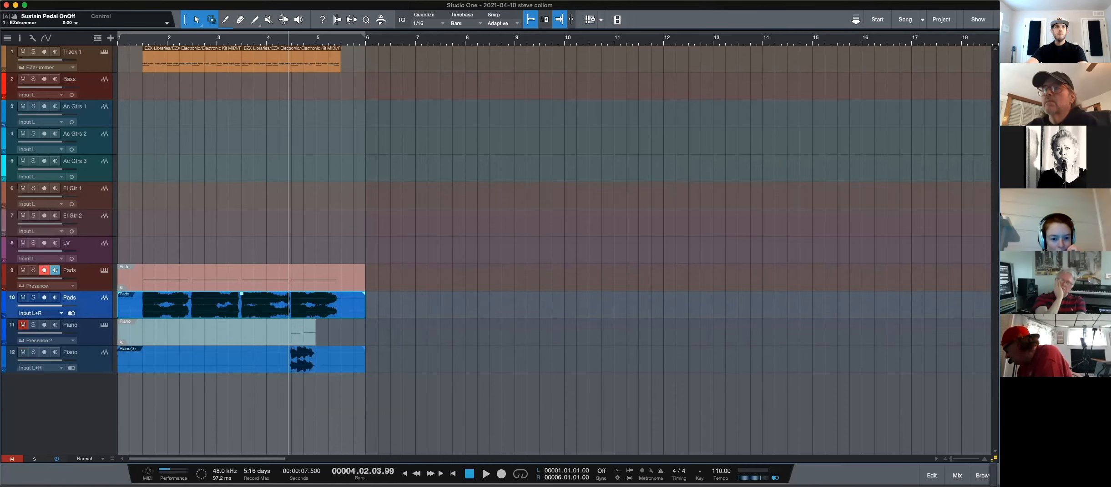
- Move the Pads and Piano audio tracks directly beneath the EZdrummer track
click(575, 365)
drag(87, 367, 91, 76)
shift+click(92, 331)
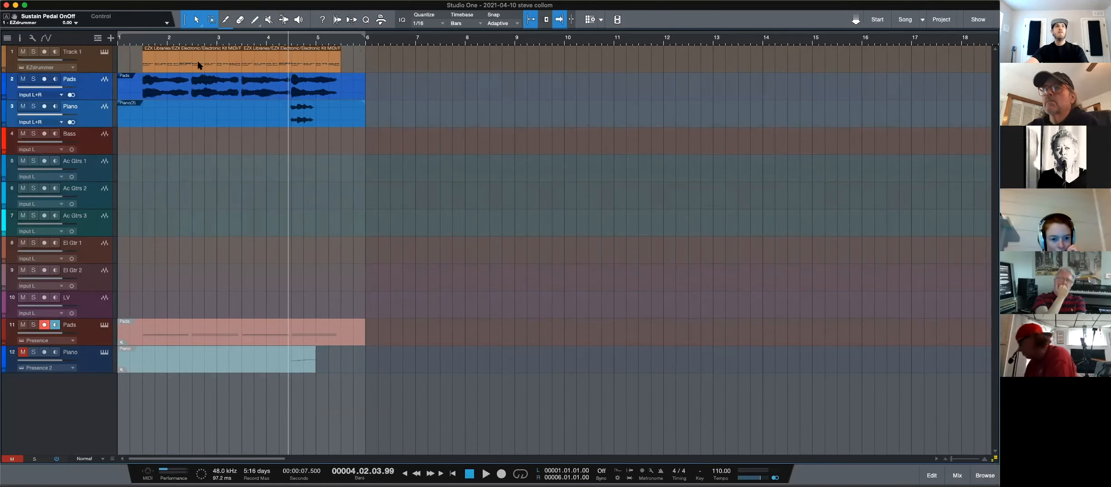
- Try to bounce the EZdrummer track's range from bar 1 to just before bar 6 to audio with Bounce Selection
drag(363, 55, 69, 50)
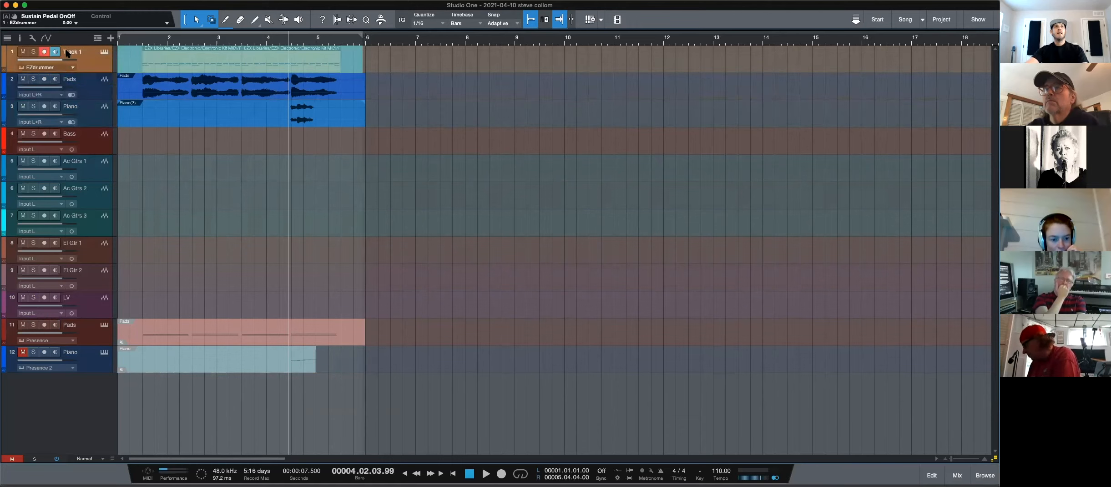
right_click(226, 63)
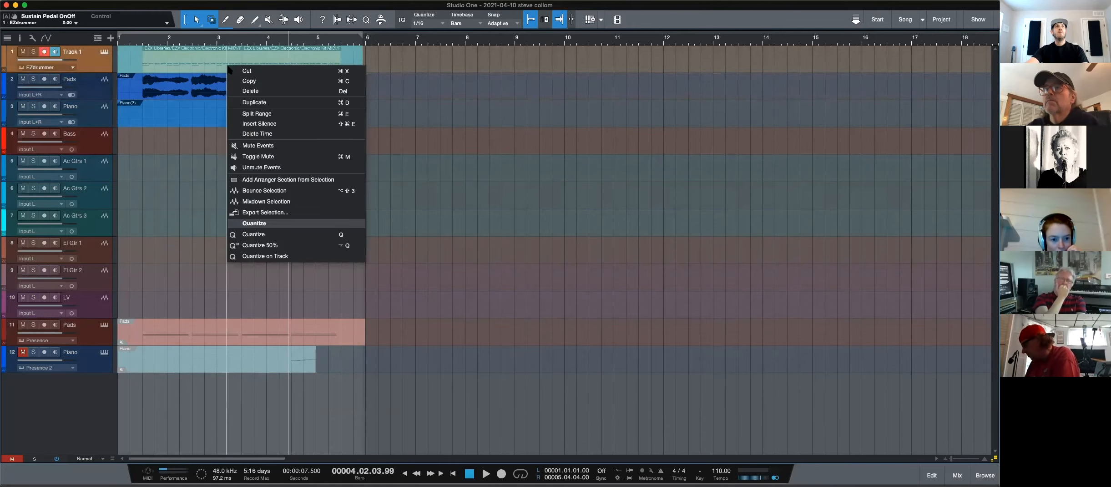
click(261, 191)
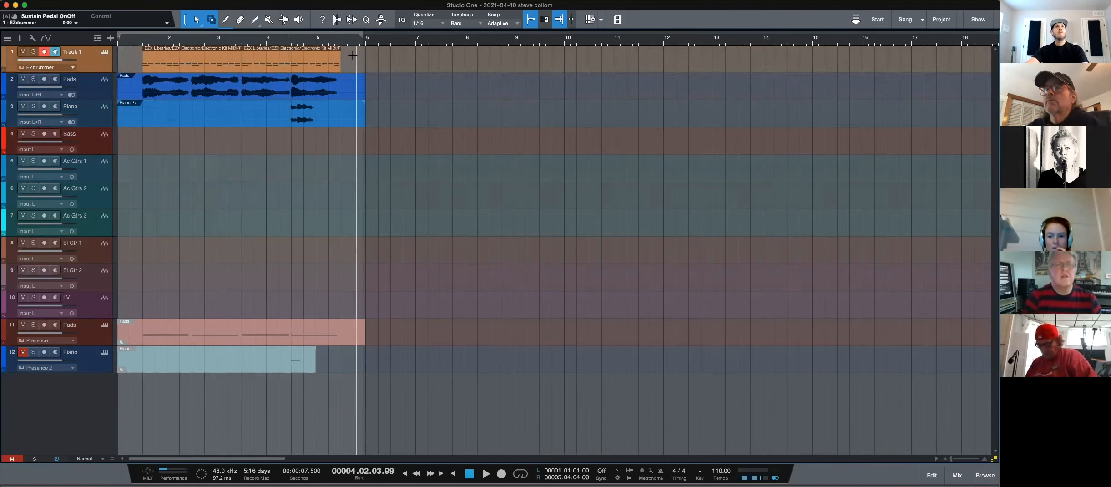
drag(353, 55, 119, 55)
right_click(170, 57)
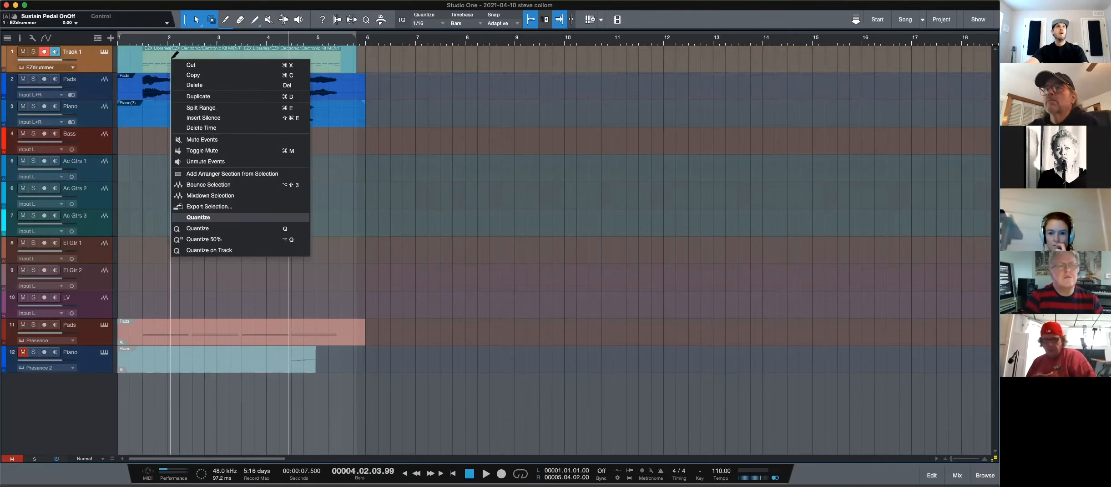
click(209, 184)
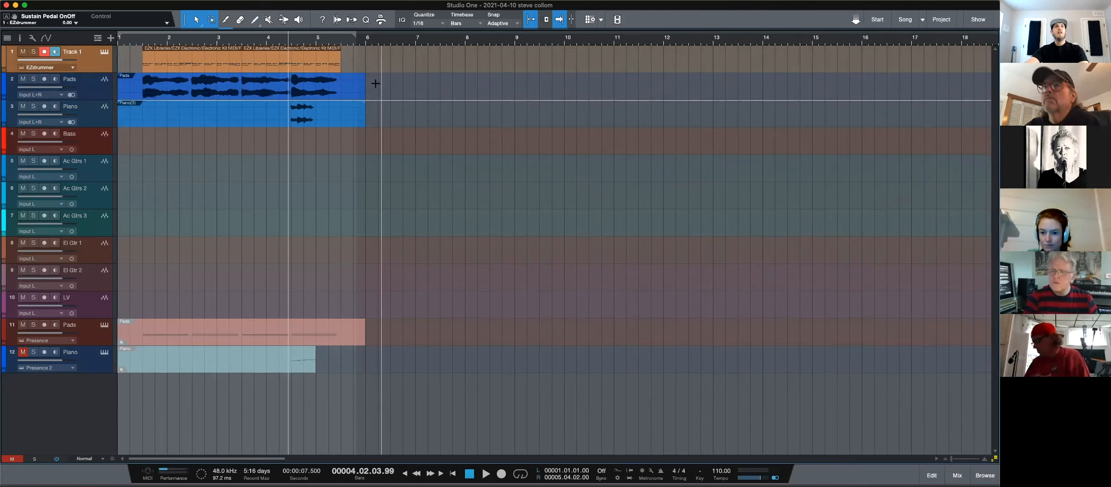
- Select the Pads and Piano audio clips together, covering the range from bar 1 to bar 6
click(311, 90)
shift+click(250, 112)
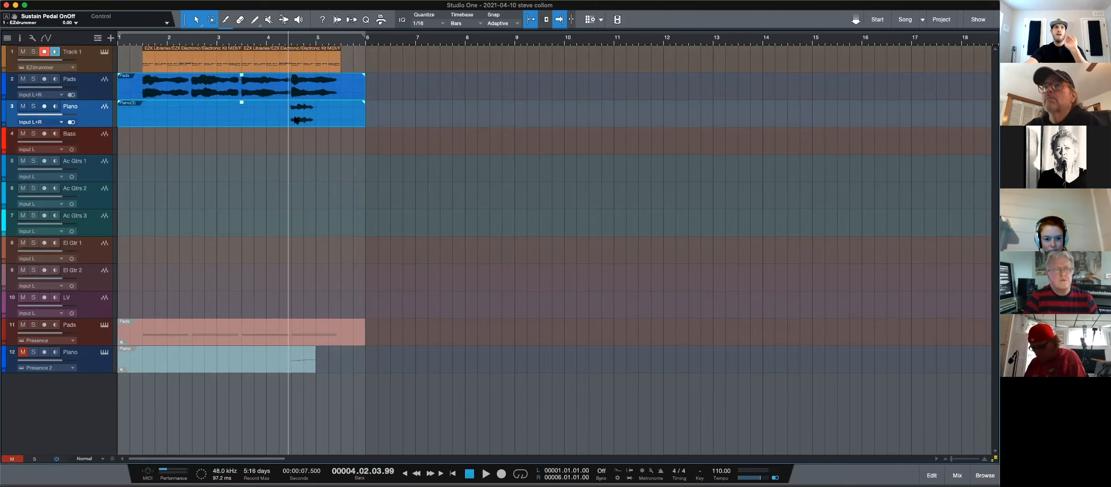
click(306, 146)
click(311, 115)
shift+click(253, 90)
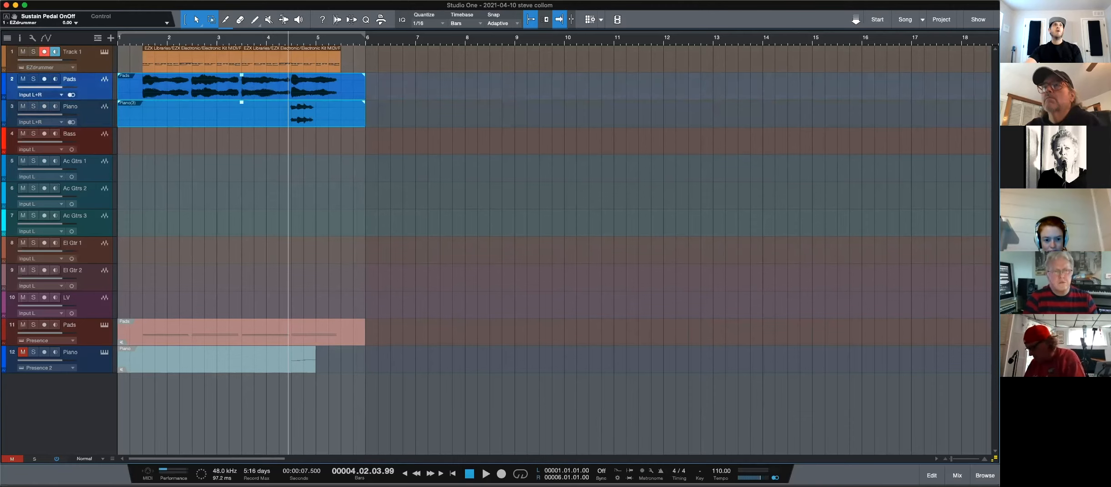
- Open the Export Stems dialog and keep the sample rate at 48.0 kHz
right_click(80, 53)
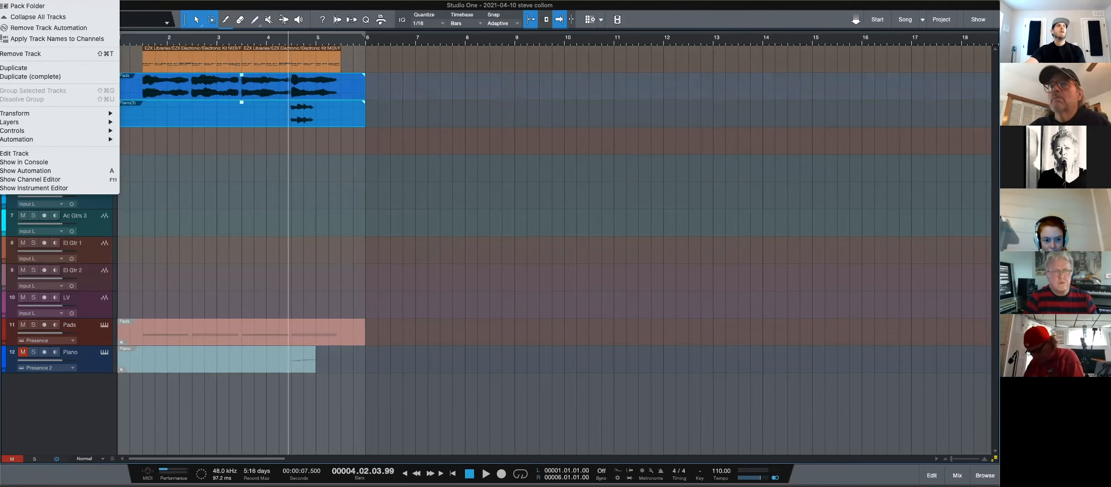
mouse_move(0, 0)
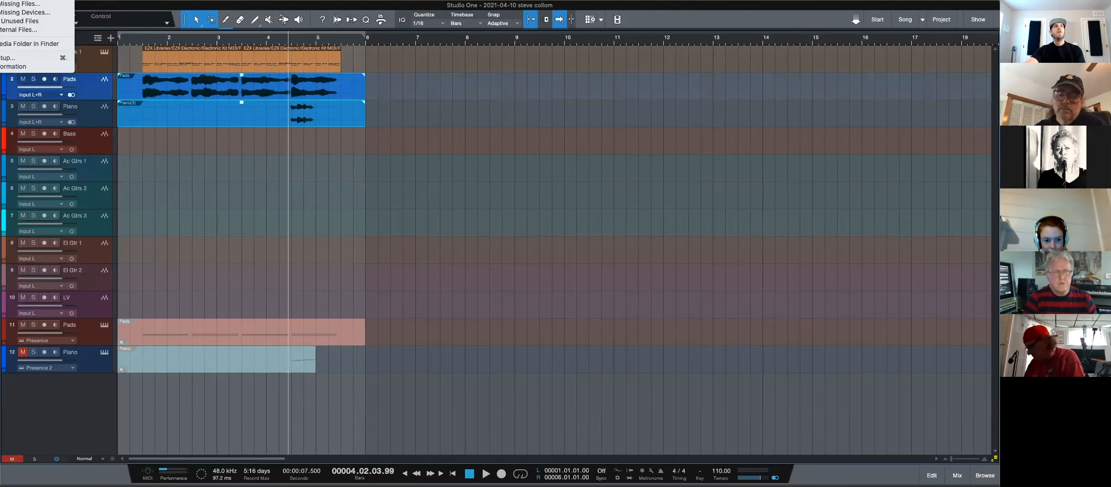
click(19, 1)
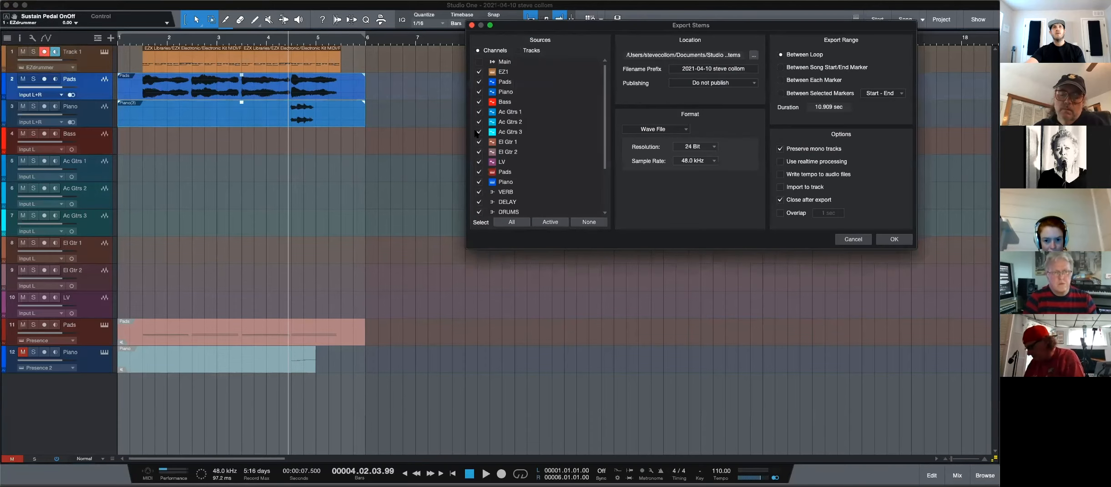
drag(608, 28, 592, 84)
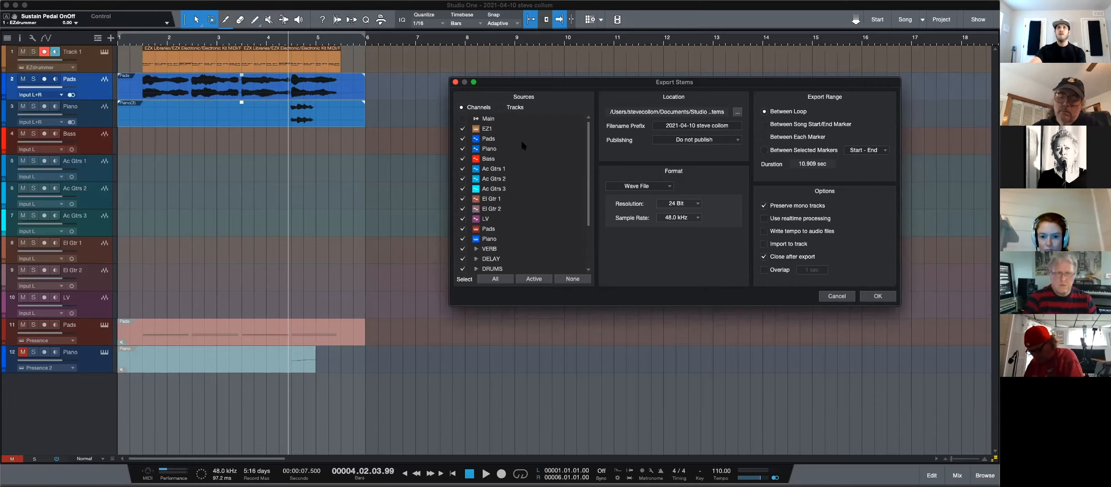
click(686, 218)
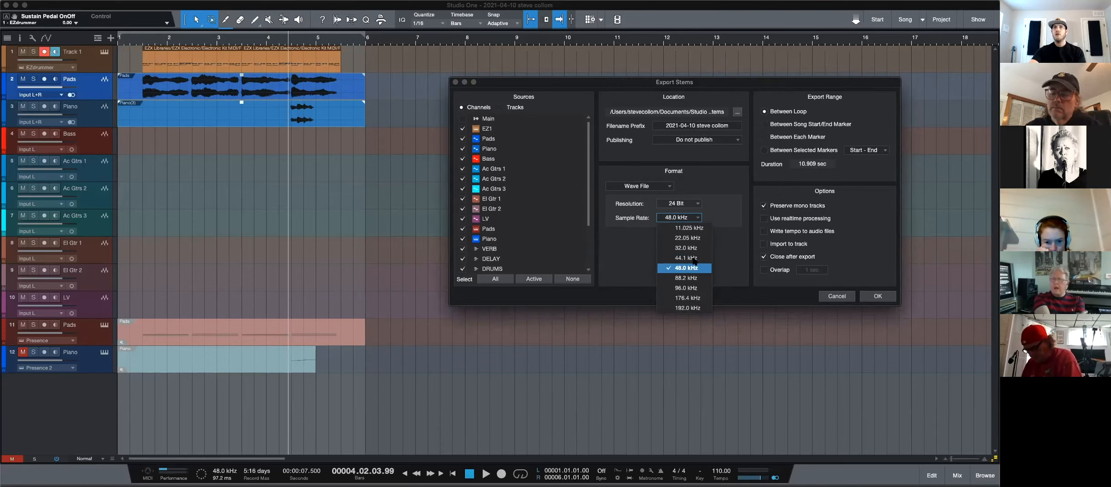
click(685, 268)
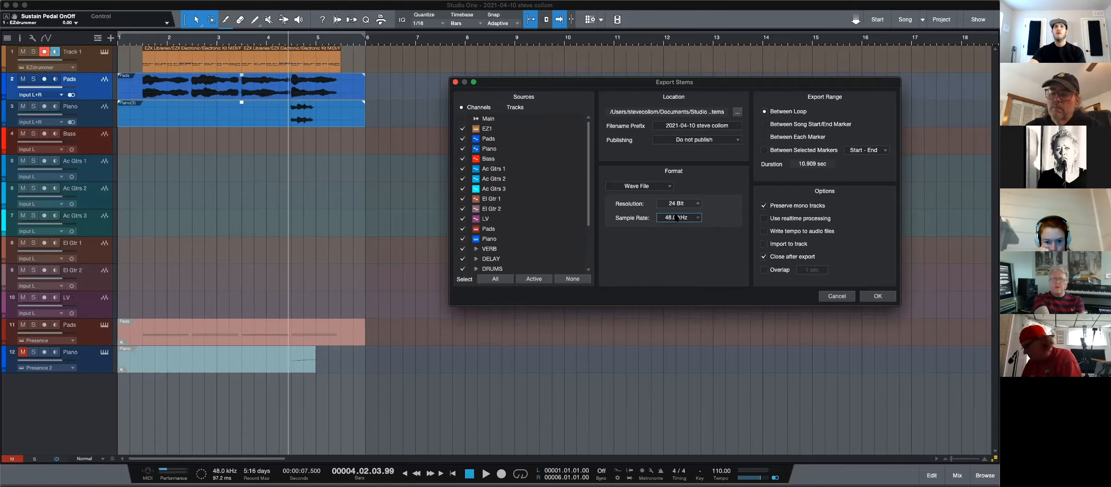
- Exclude every channel from the stem export except the Pads and Piano audio channels
scroll(464, 131, down, 3)
drag(463, 269, 463, 219)
drag(462, 189, 463, 133)
click(463, 130)
click(463, 120)
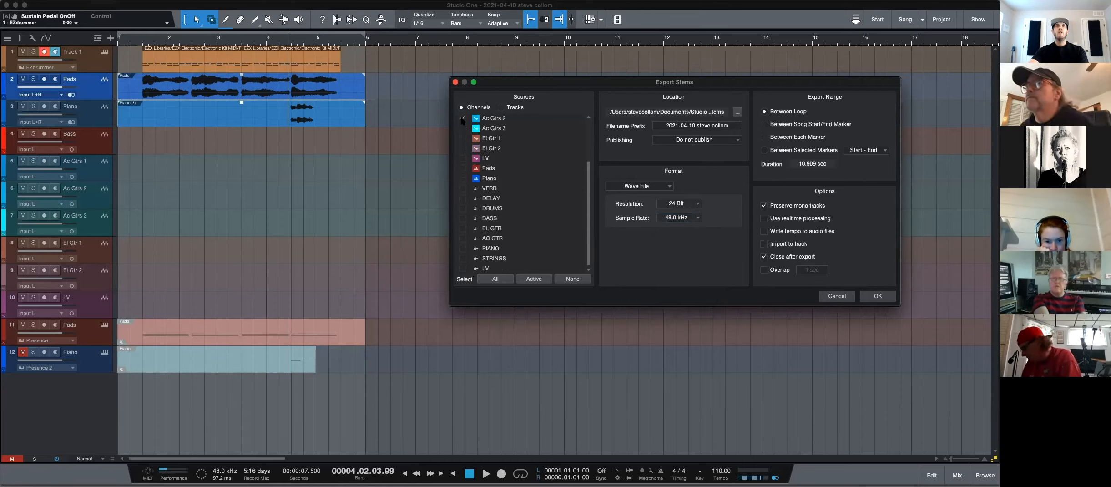
scroll(469, 156, up, 5)
drag(463, 169, 464, 150)
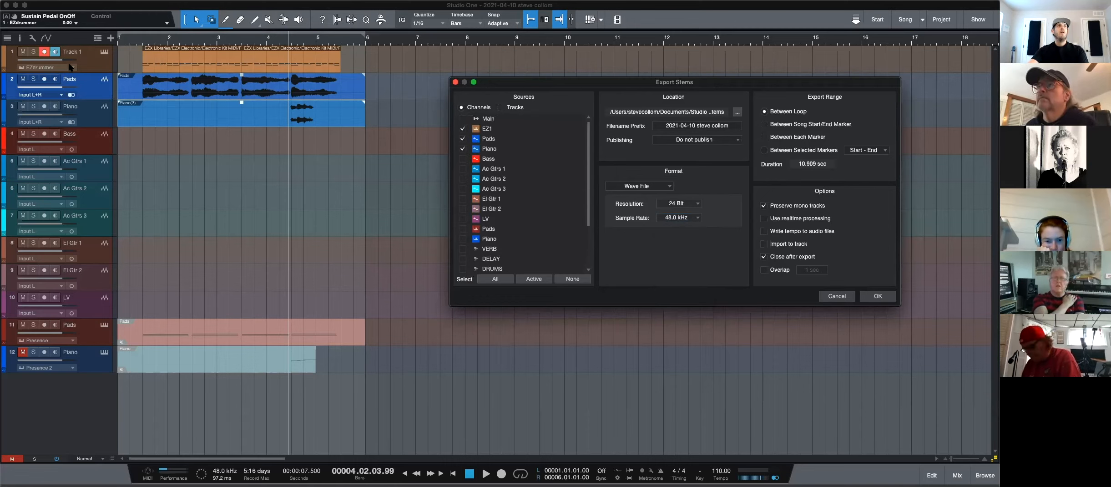
click(462, 129)
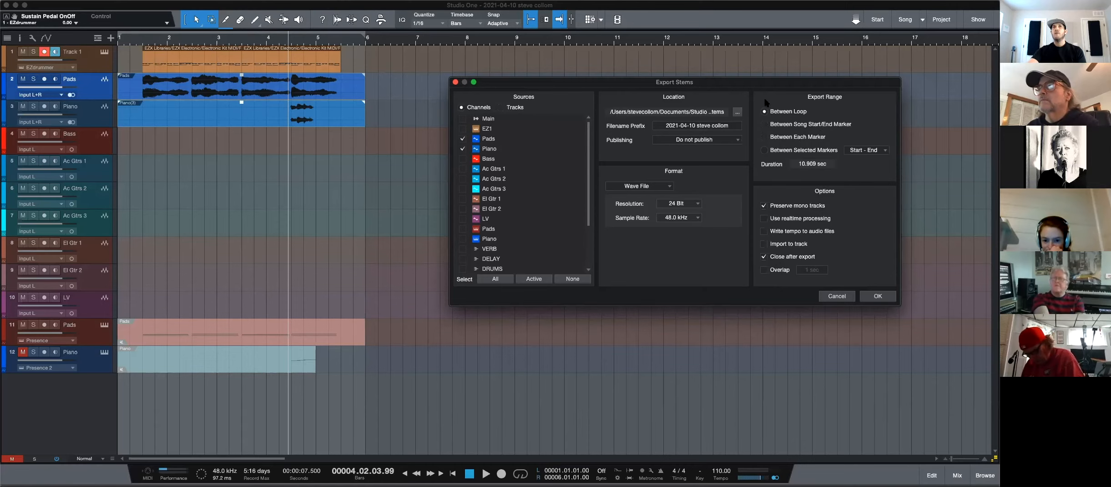
- Set the filename prefix to the artist's first name in the possessive plus "New Song 110Bpm C", and export the stems
click(699, 126)
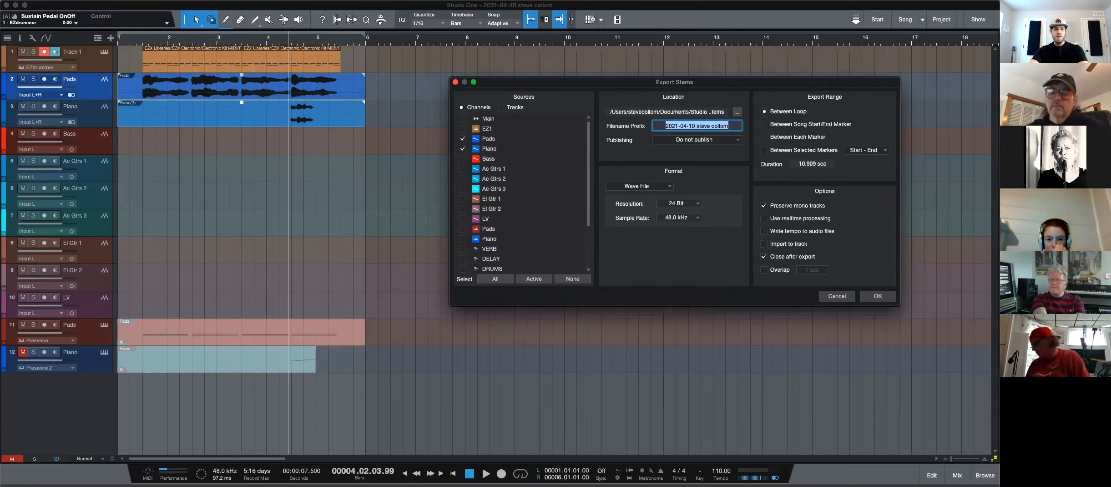
key(Return)
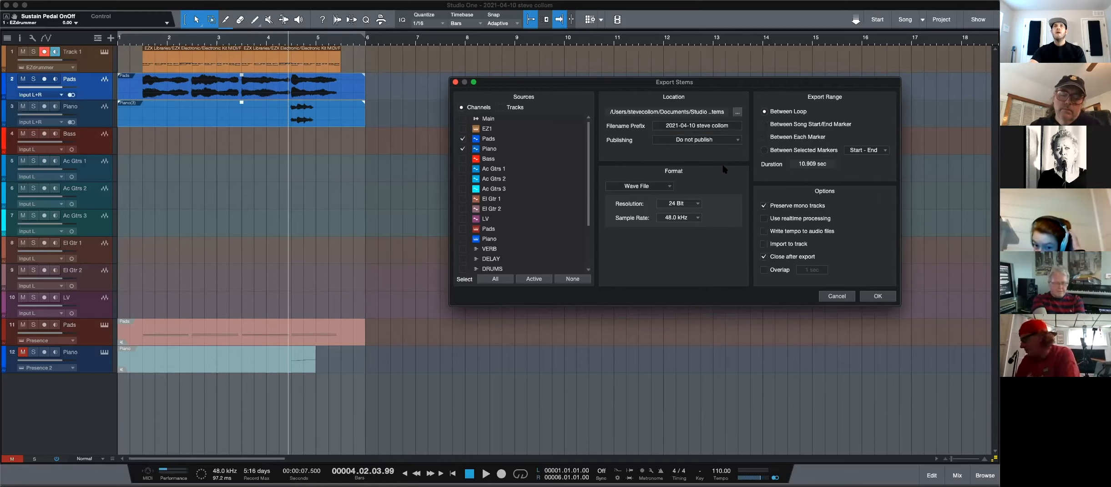
click(696, 125)
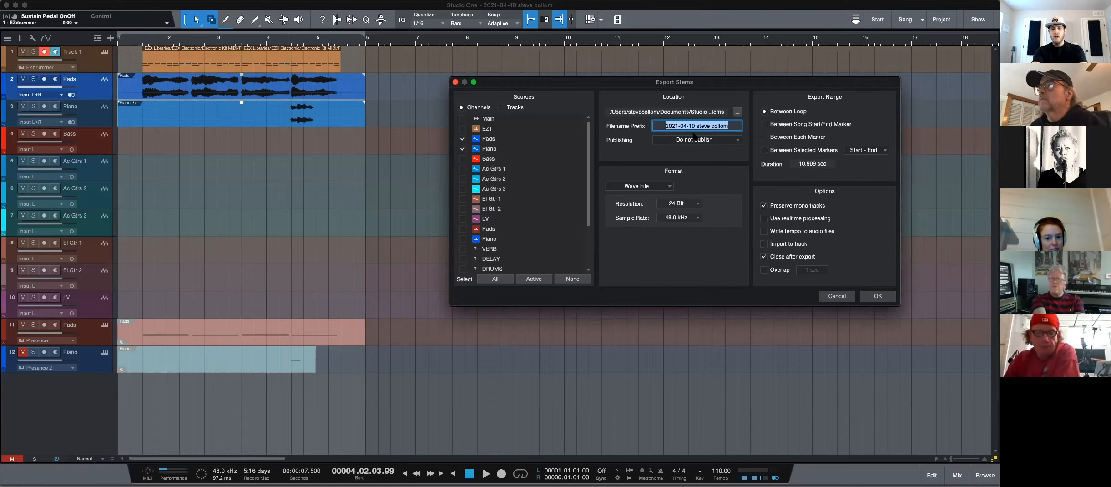
text(Ste)
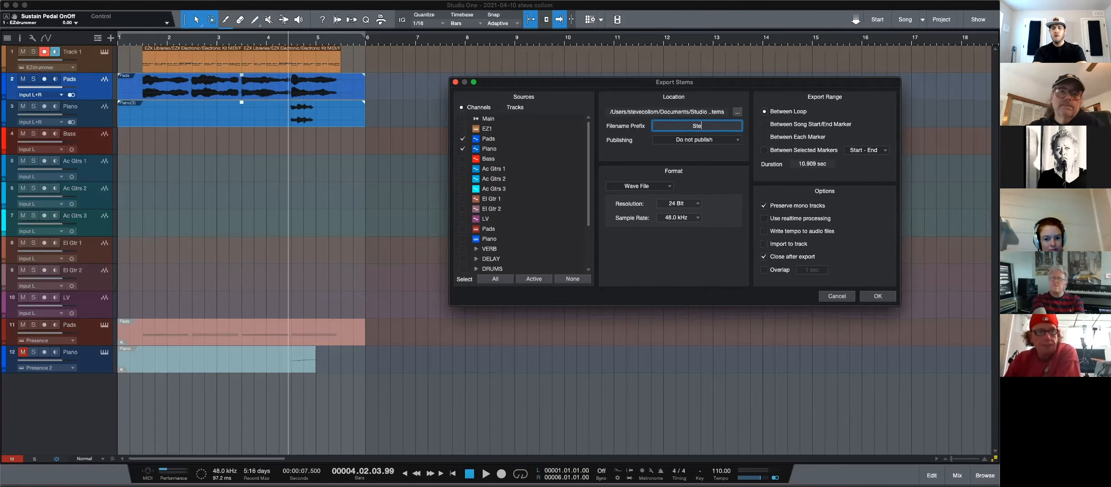
text(e)
text(e's New SOn)
key(BackSpace)
key(BackSpace)
text(ong)
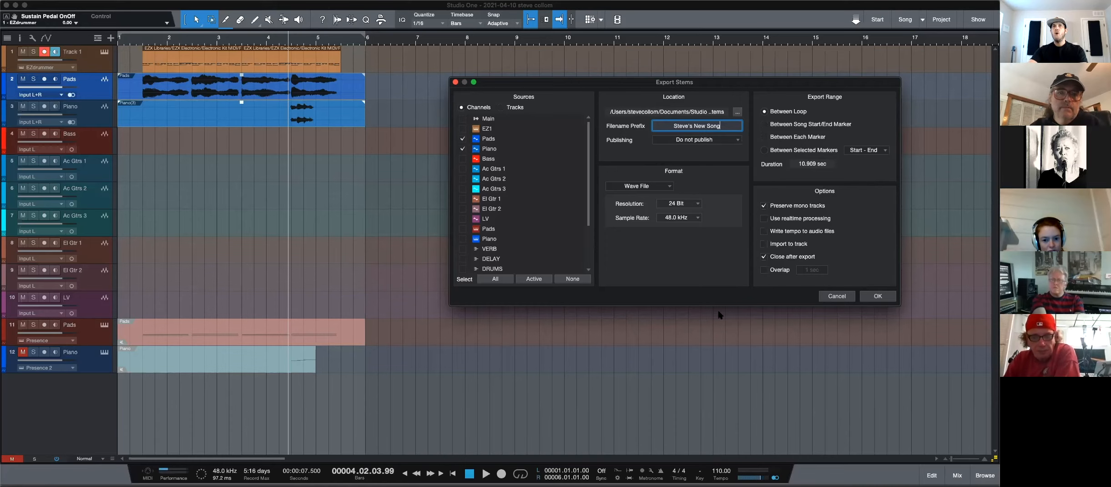
text( 110Bpm)
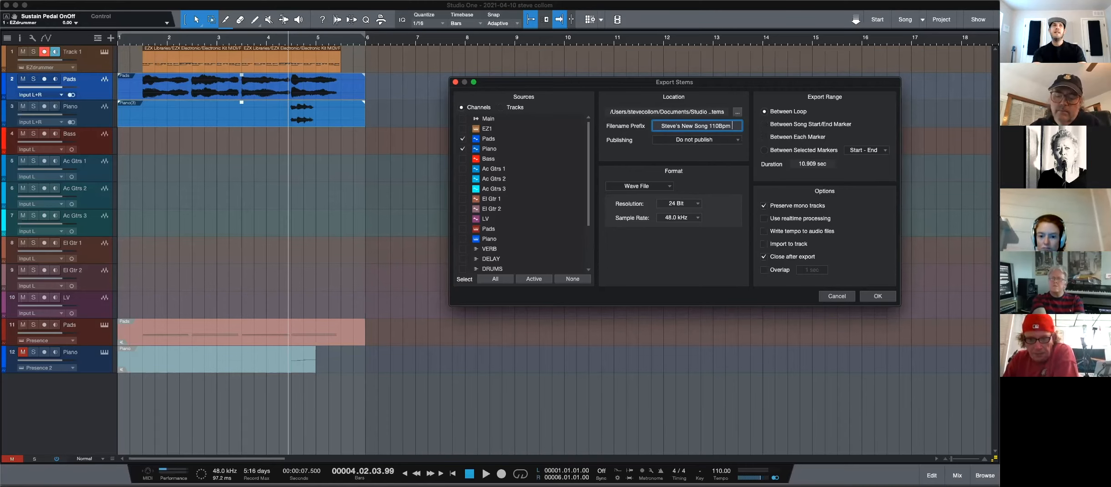
text( C)
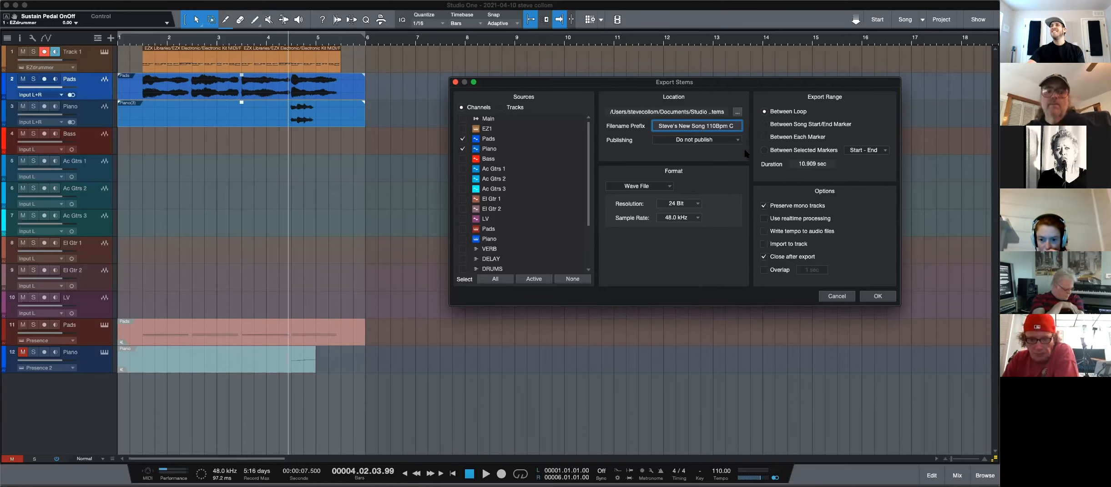
click(879, 296)
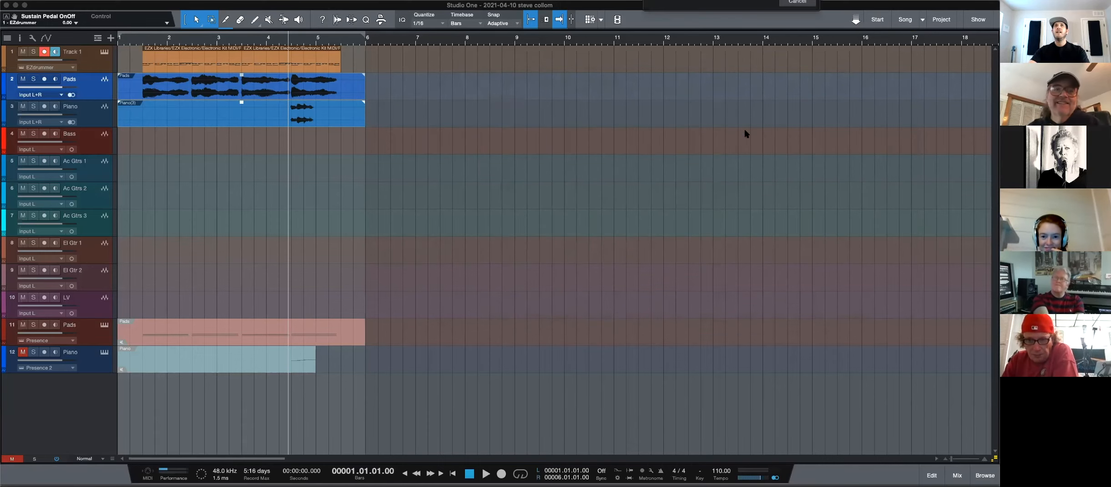